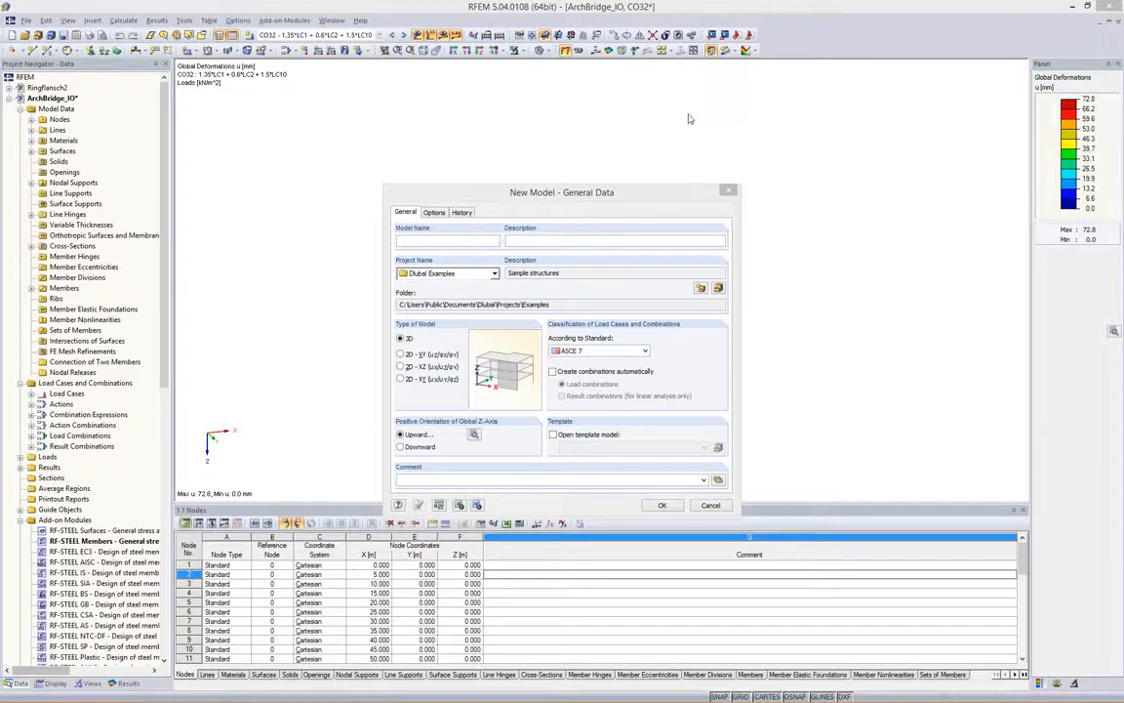
# Create a new 3D model named "Webinar US" in Dlubal Examples with ASCE 7 load classification and the Z-axis upward.
pyautogui.moveTo(651, 197)
pyautogui.mouseDown()
pyautogui.moveTo(651, 185)
pyautogui.moveTo(647, 195)
pyautogui.mouseUp()
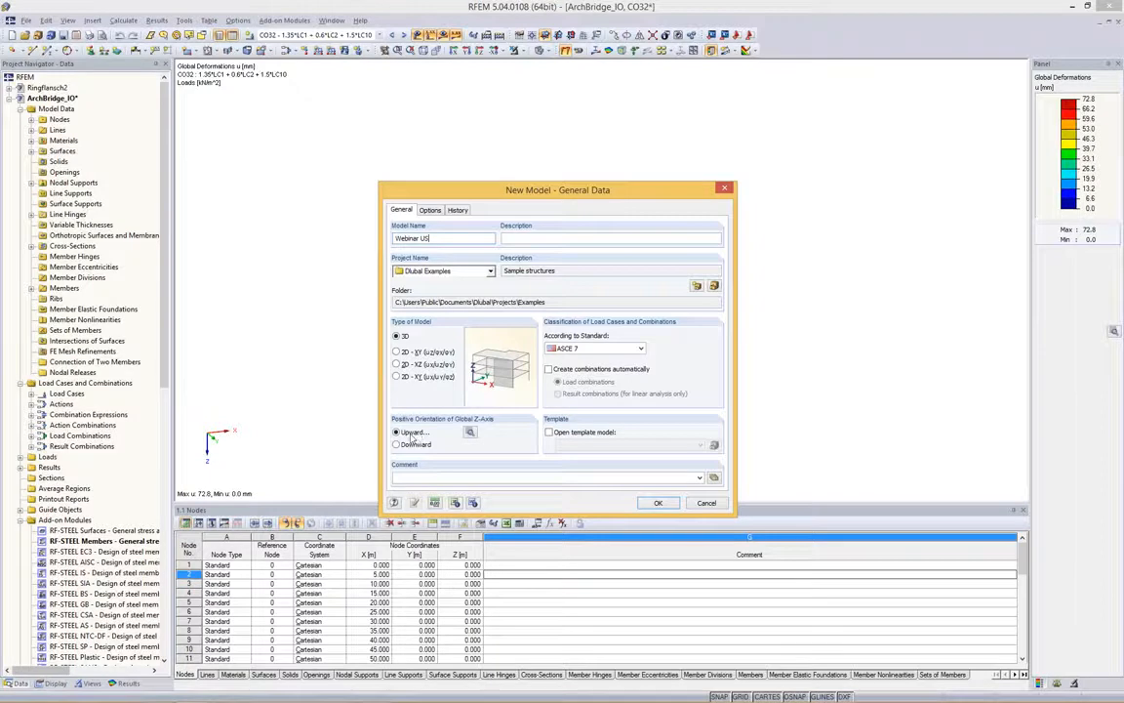
pyautogui.click(639, 349)
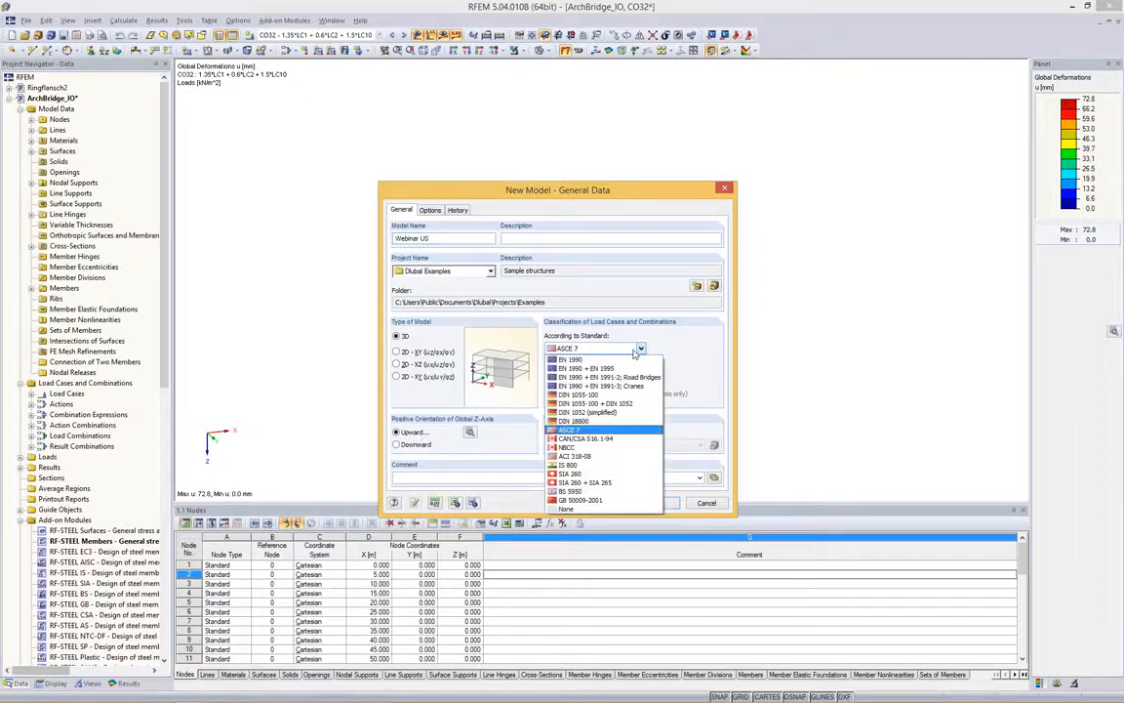
pyautogui.click(636, 350)
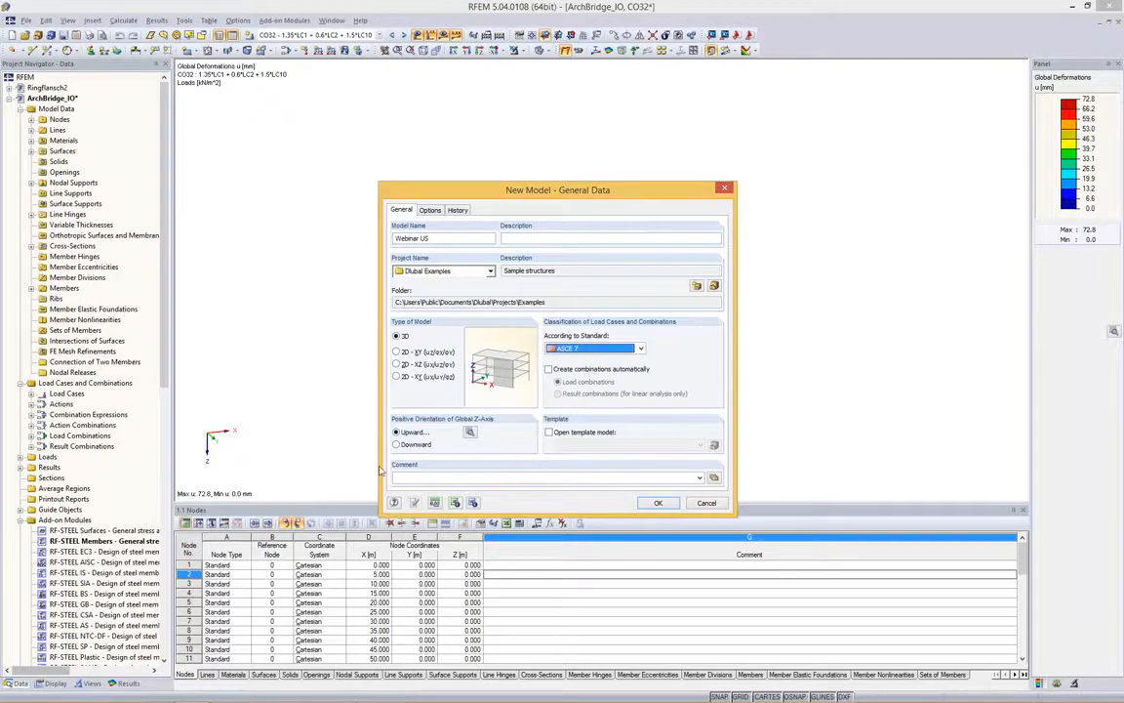
pyautogui.click(658, 503)
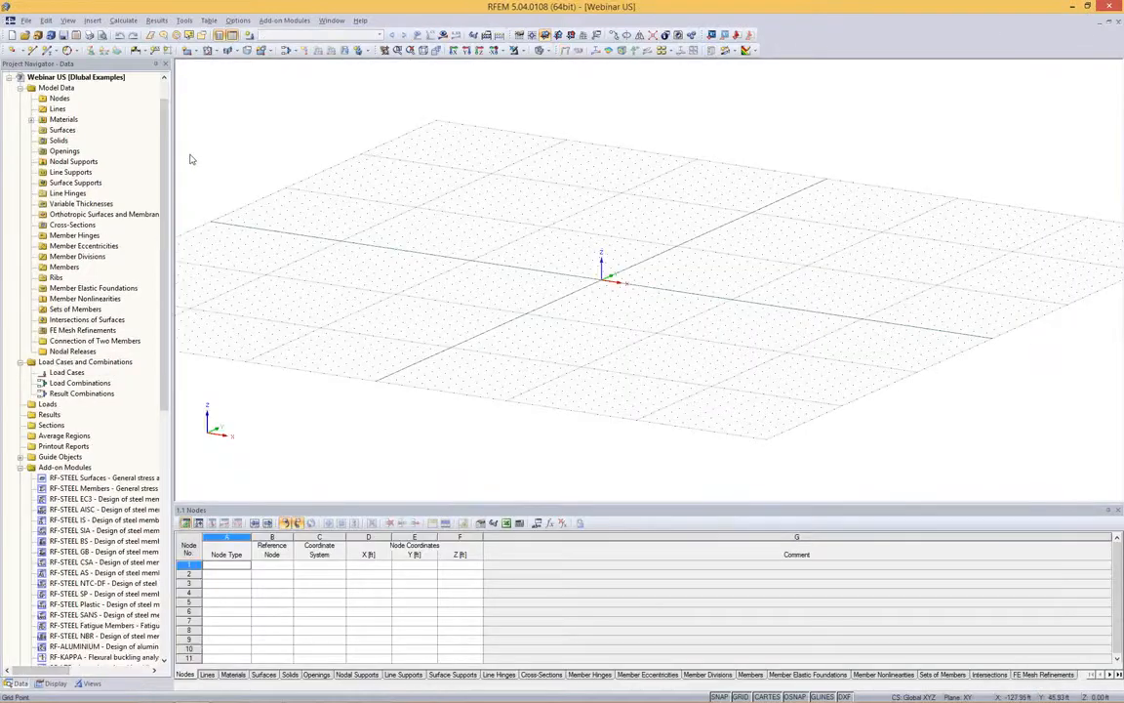
# Examine the project navigator's model data, load case and add-on module entries alongside the empty work plane.
pyautogui.moveTo(176, 146); pyautogui.dragTo(187, 146)
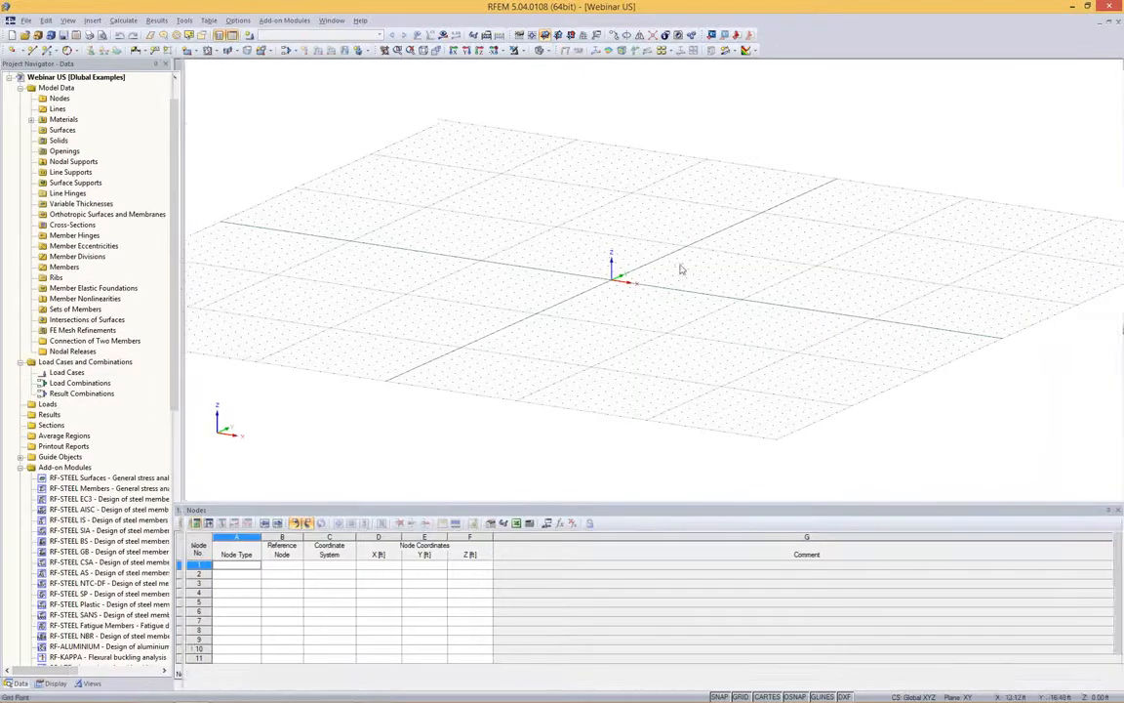
pyautogui.moveTo(685, 243); pyautogui.dragTo(436, 210, button='middle')
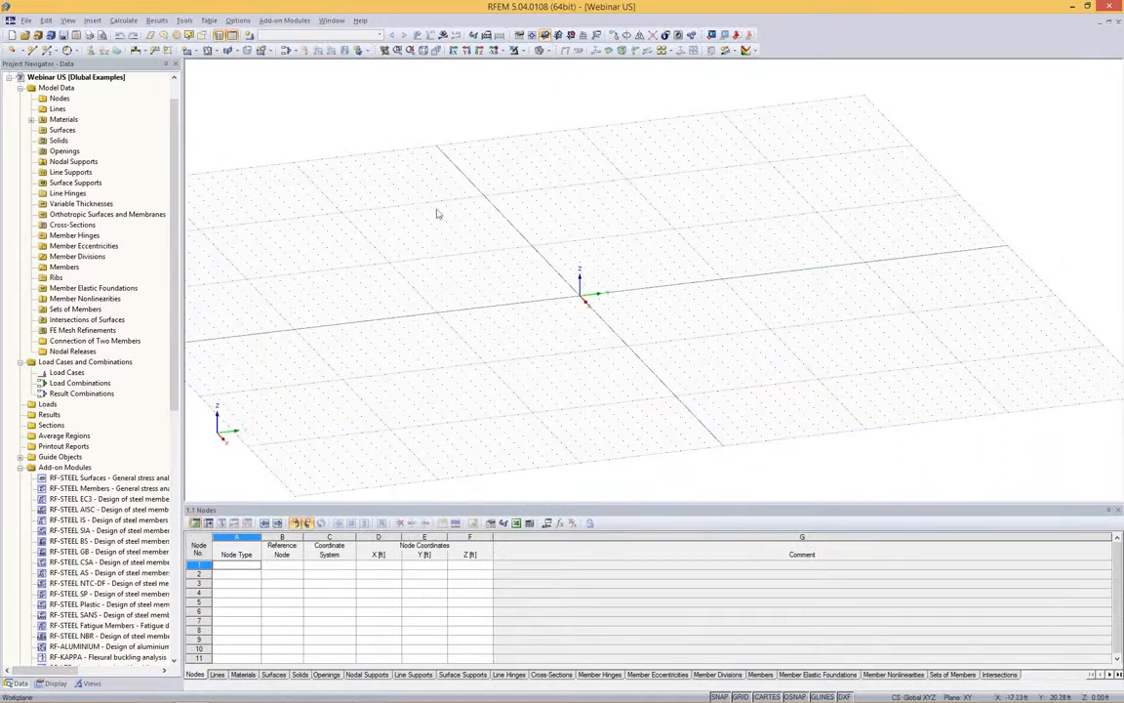
pyautogui.click(24, 20)
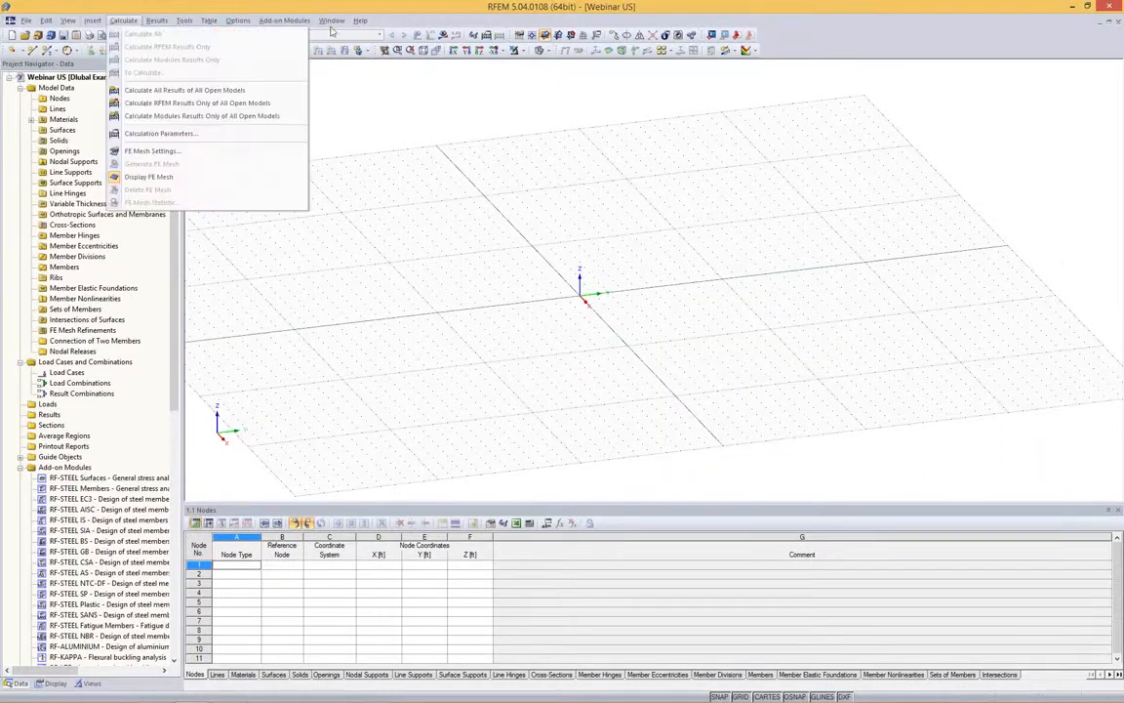
pyautogui.click(447, 8)
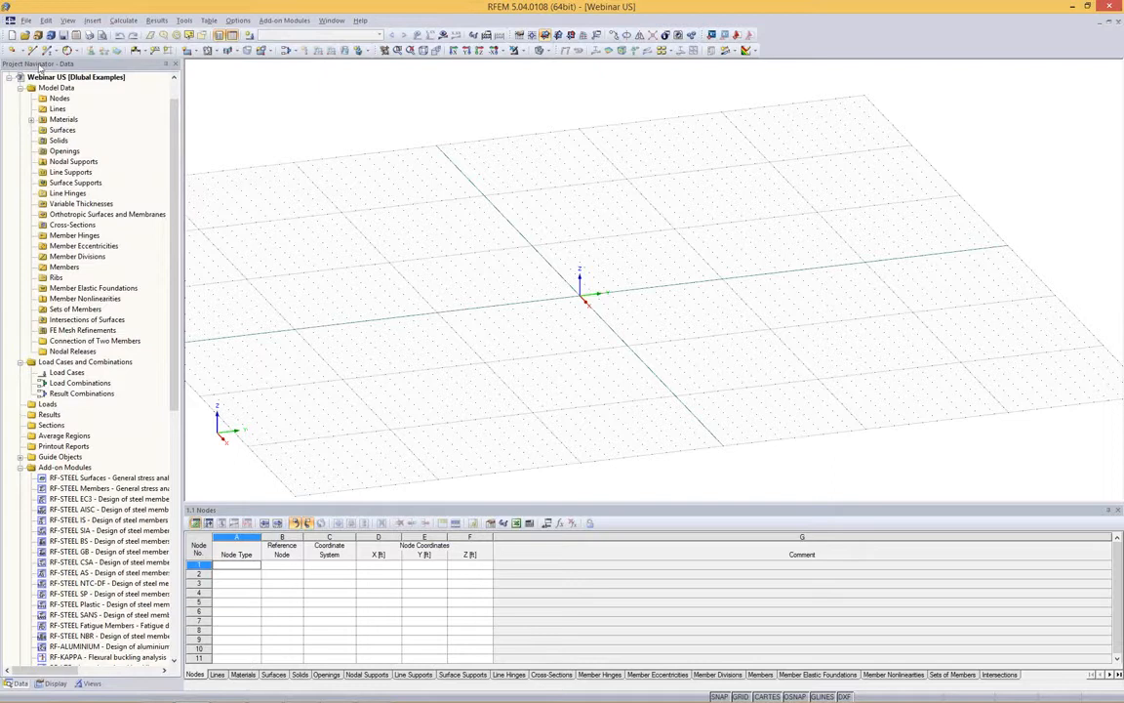
pyautogui.scroll(-1, 56, 124)
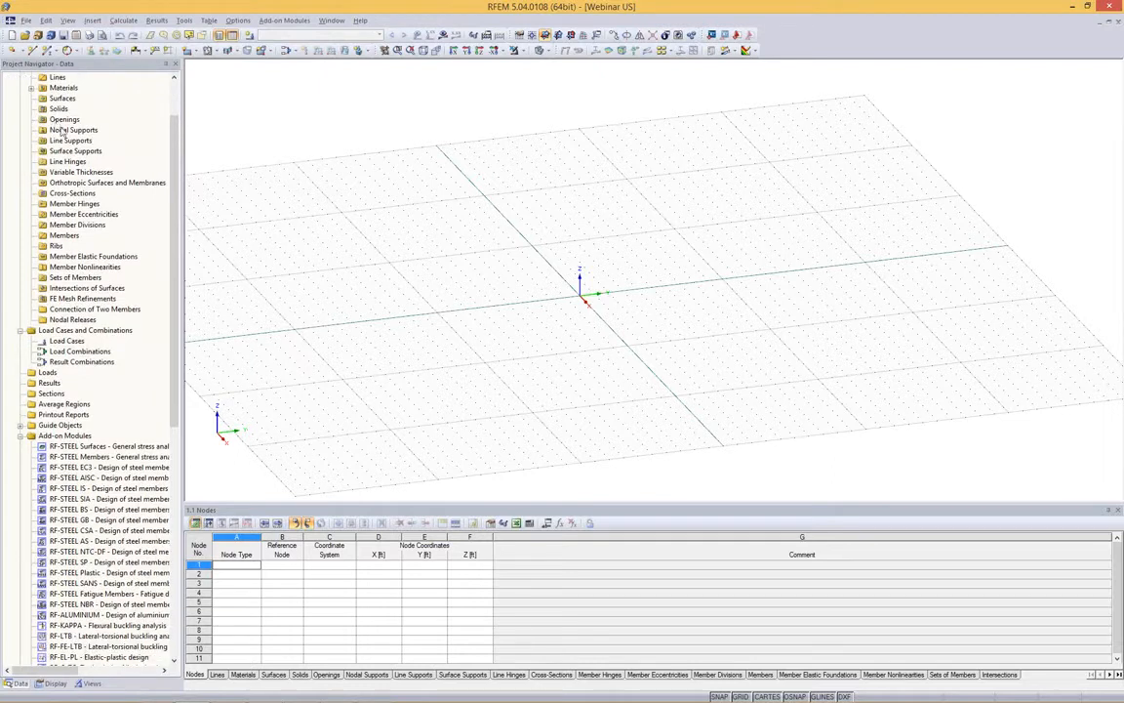
pyautogui.scroll(2, 56, 132)
pyautogui.scroll(-1, 68, 156)
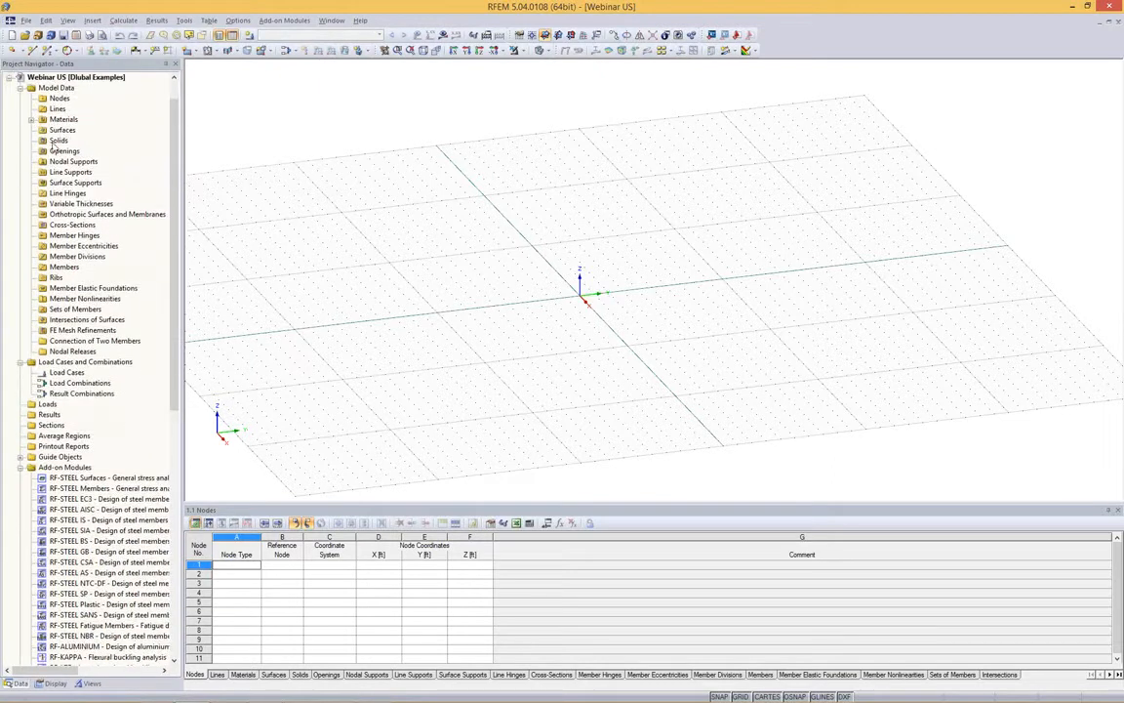
pyautogui.scroll(1, 73, 91)
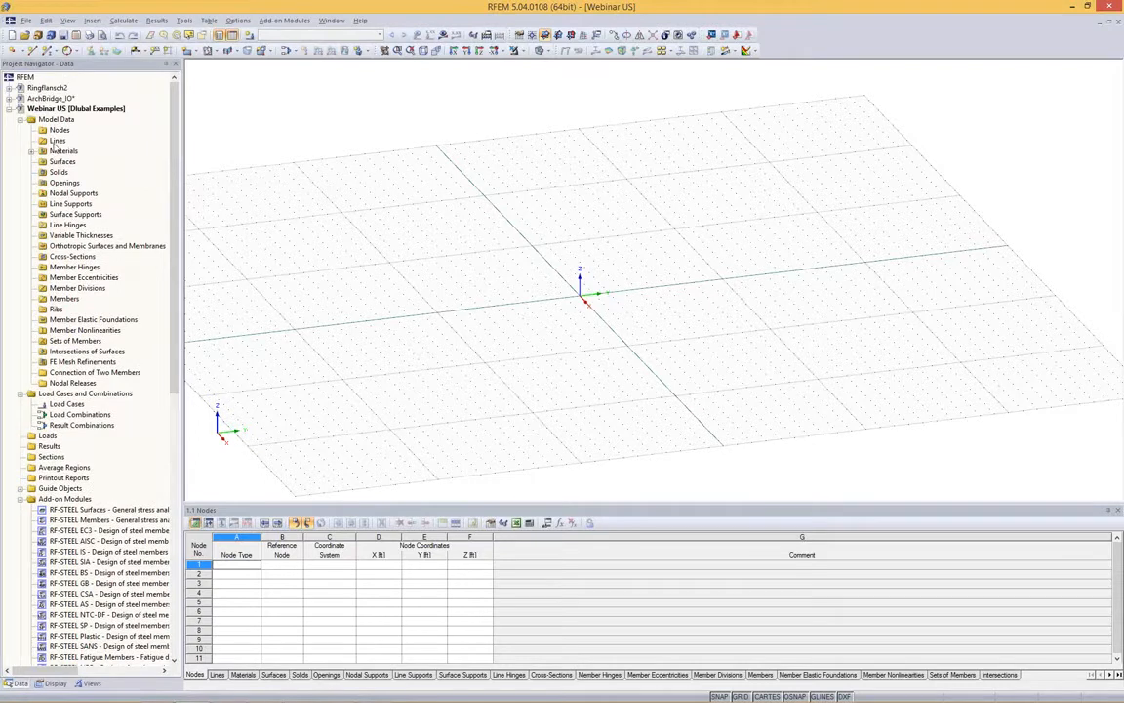
pyautogui.scroll(-9, 94, 201)
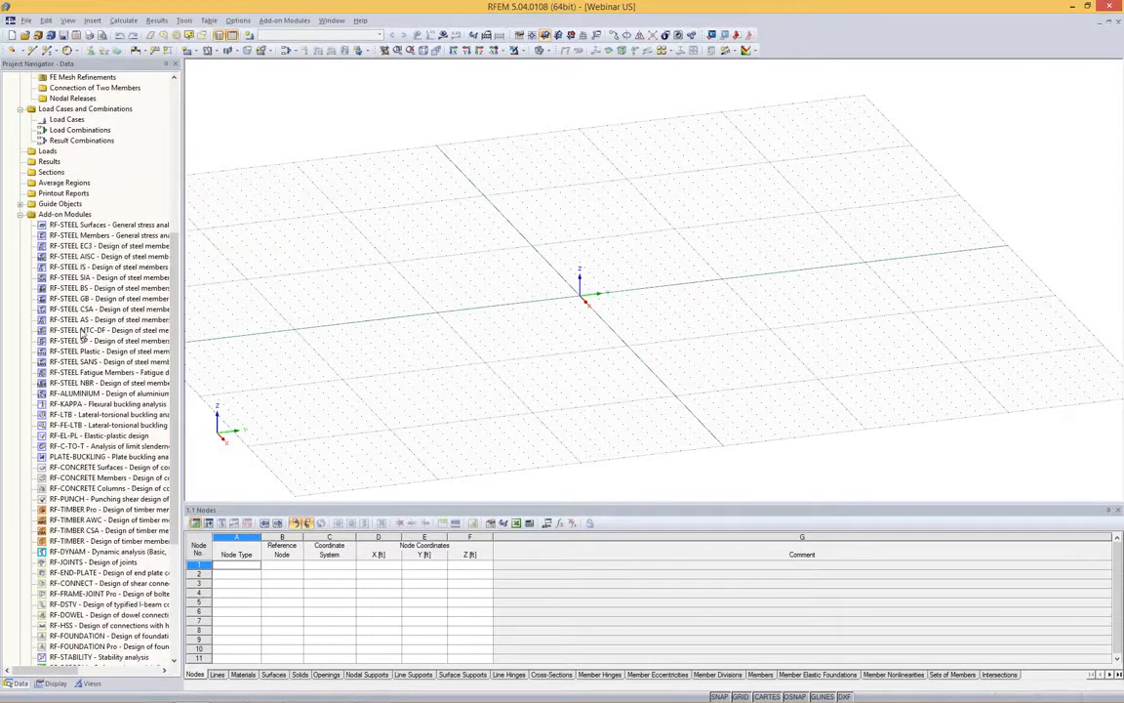
pyautogui.scroll(-3, 98, 342)
pyautogui.scroll(7, 107, 340)
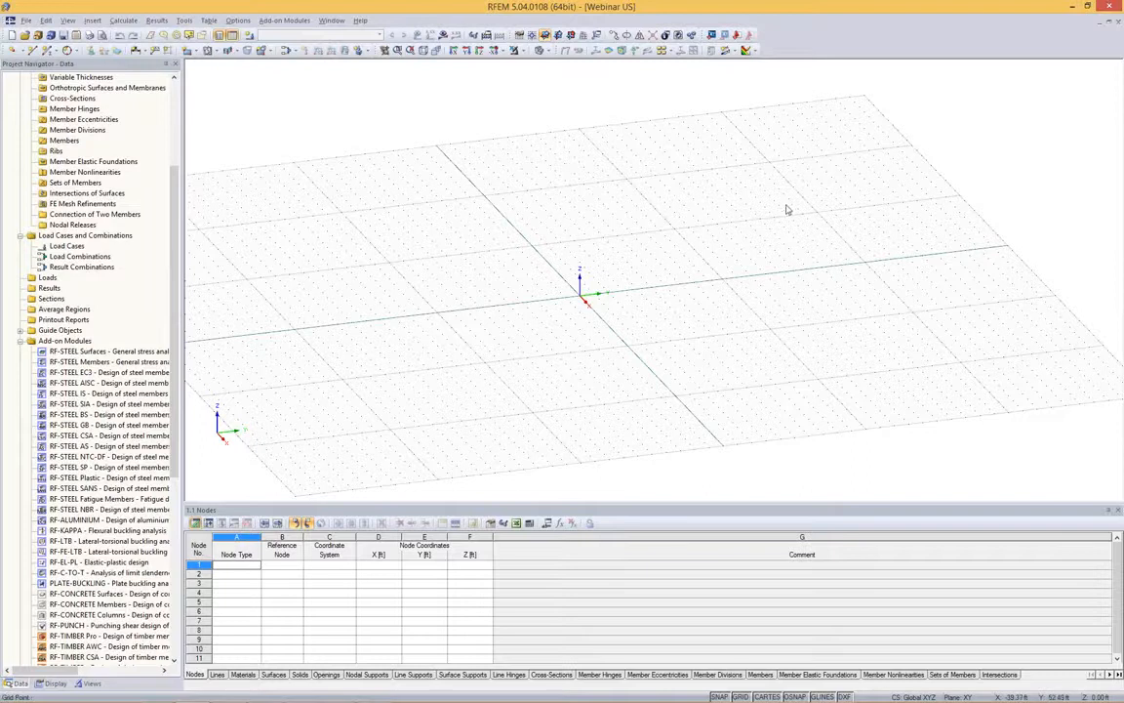
# Set the work plane's Cartesian grid point spacing to 5 ft in both directions.
pyautogui.keyDown('ctrl'); pyautogui.moveTo(784, 209); pyautogui.dragTo(727, 292, button='middle'); pyautogui.keyUp('ctrl')
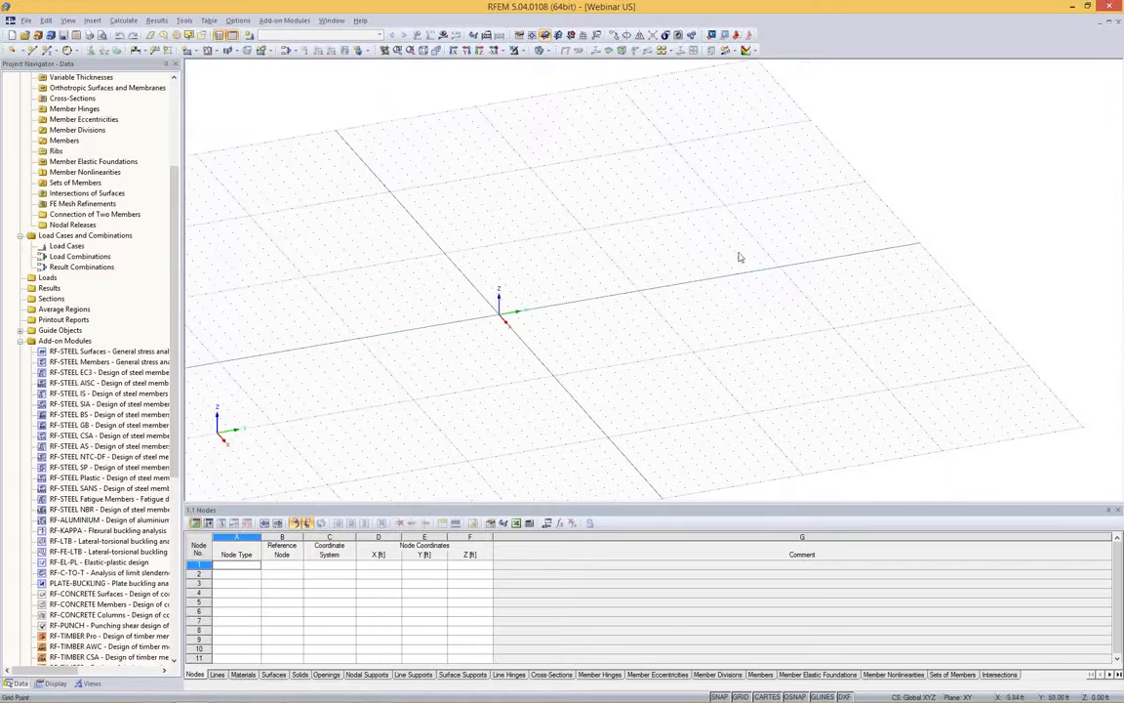
pyautogui.keyDown('ctrl'); pyautogui.moveTo(644, 232); pyautogui.dragTo(710, 256, button='middle'); pyautogui.keyUp('ctrl')
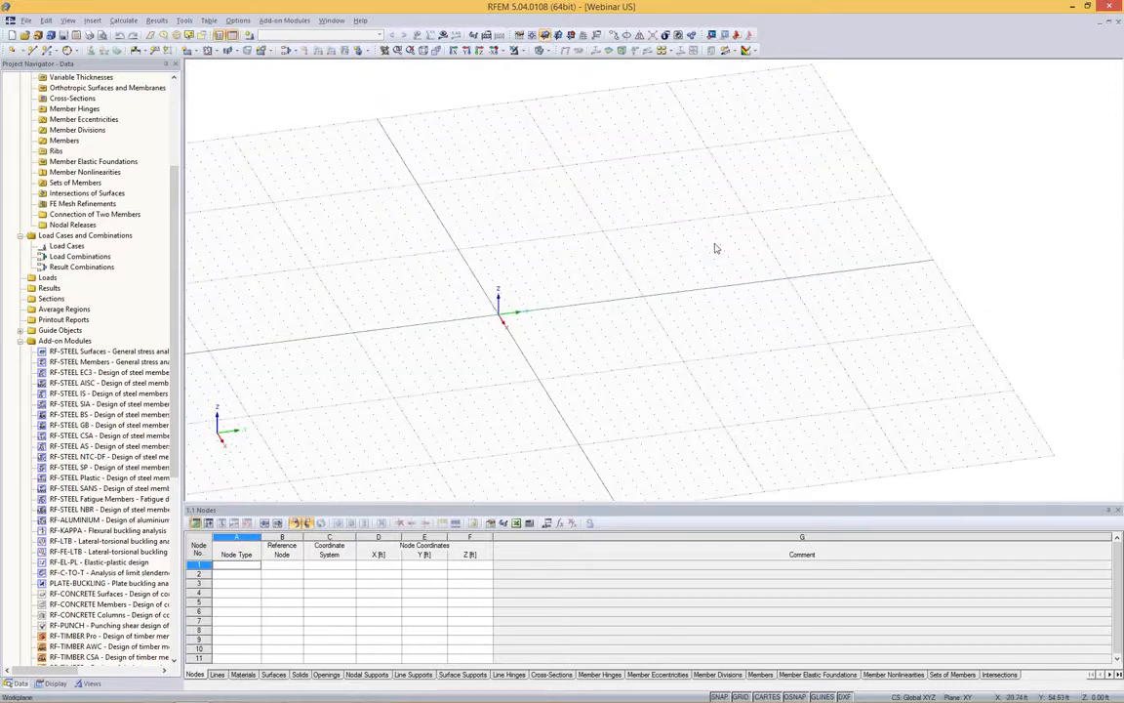
pyautogui.click(518, 35)
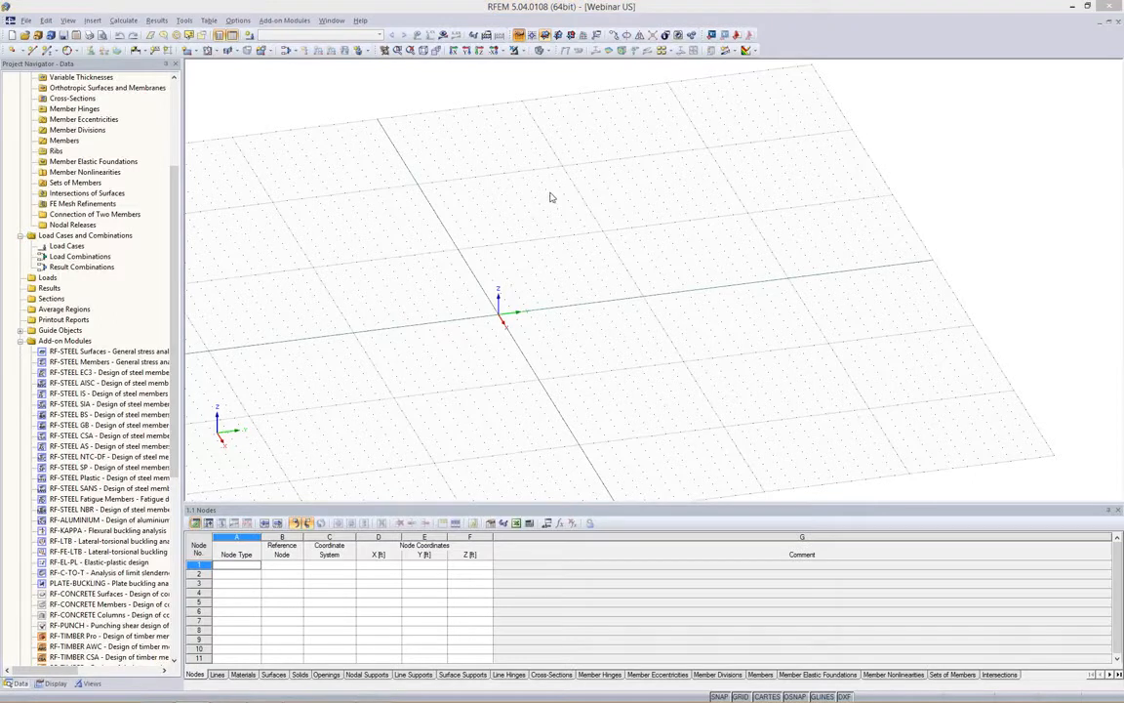
pyautogui.moveTo(629, 398); pyautogui.dragTo(691, 398)
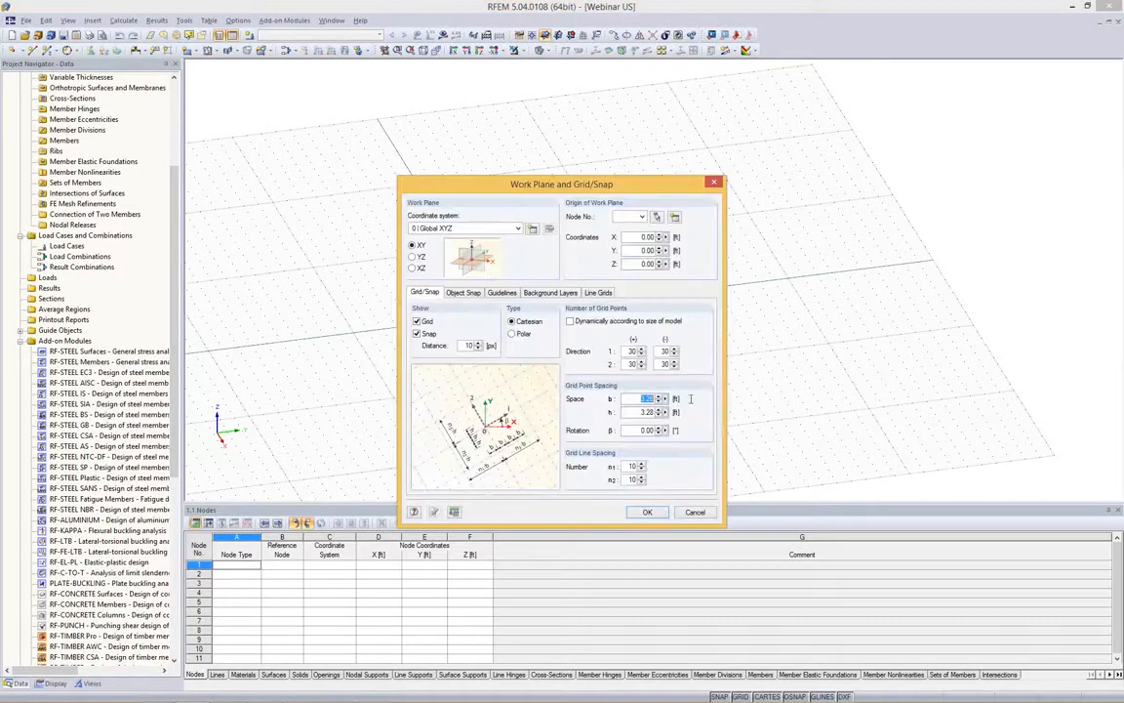
pyautogui.write('5')
pyautogui.press('Tab')
pyautogui.write('5')
pyautogui.click(513, 334)
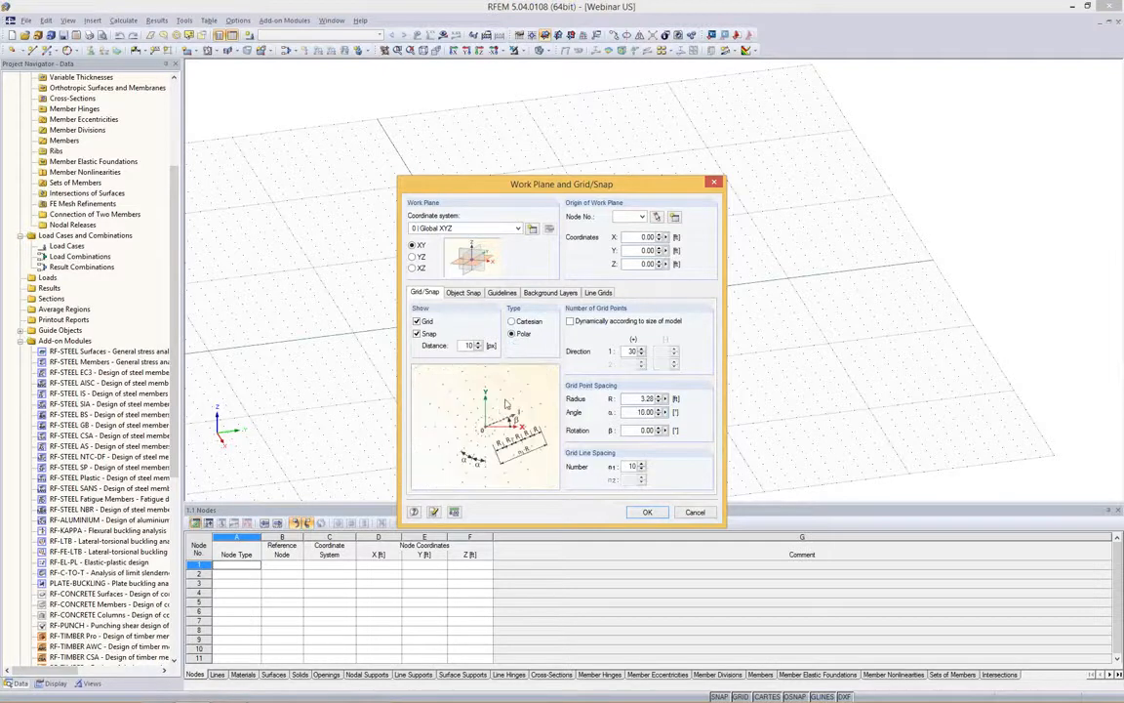
pyautogui.click(525, 321)
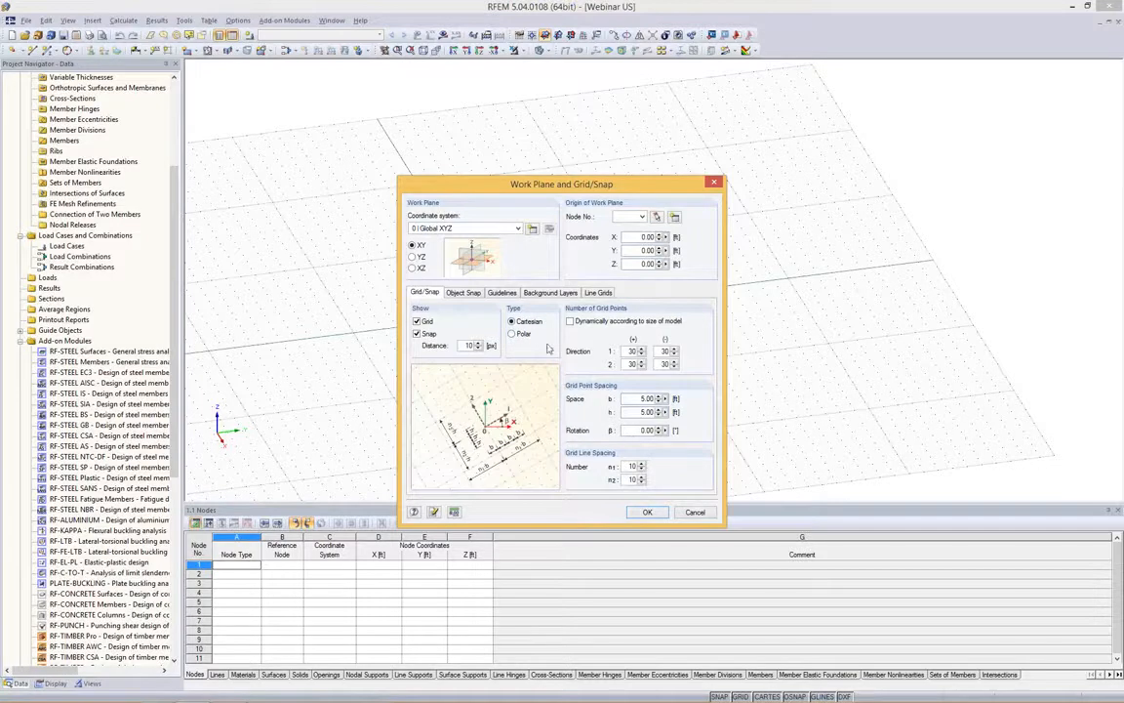
pyautogui.click(644, 512)
# Start a new rectangular surface with a constant thickness of 14 in.
pyautogui.keyDown('ctrl'); pyautogui.moveTo(600, 315); pyautogui.dragTo(780, 329, button='middle'); pyautogui.keyUp('ctrl')
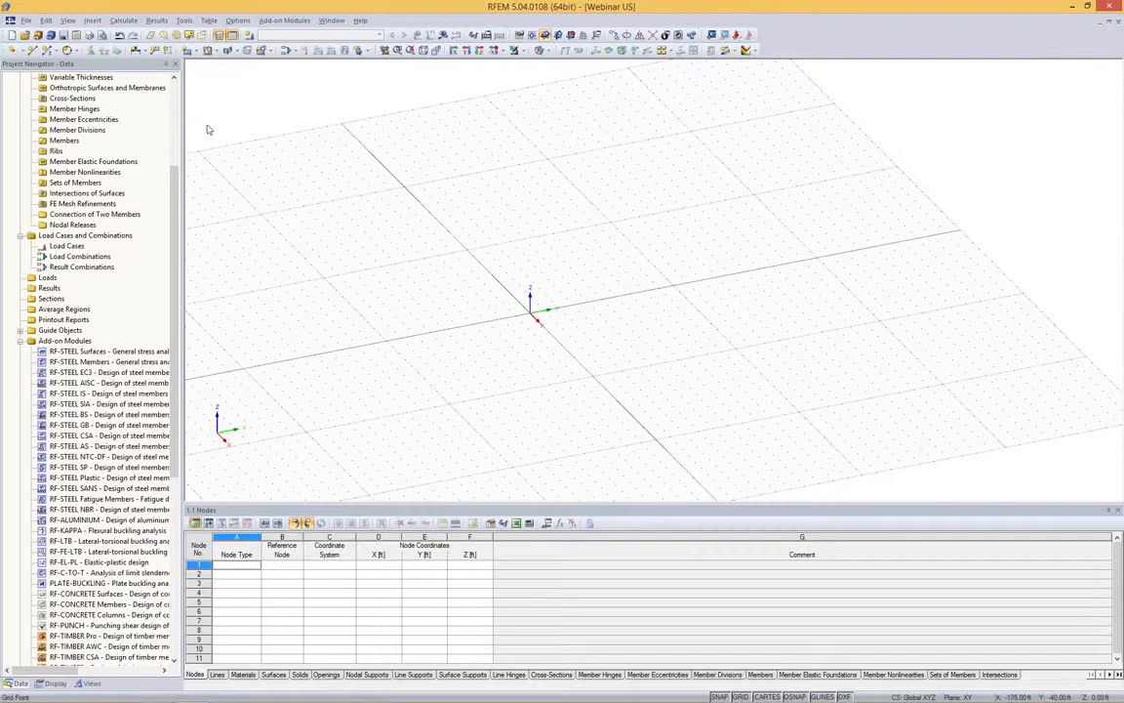
pyautogui.click(194, 51)
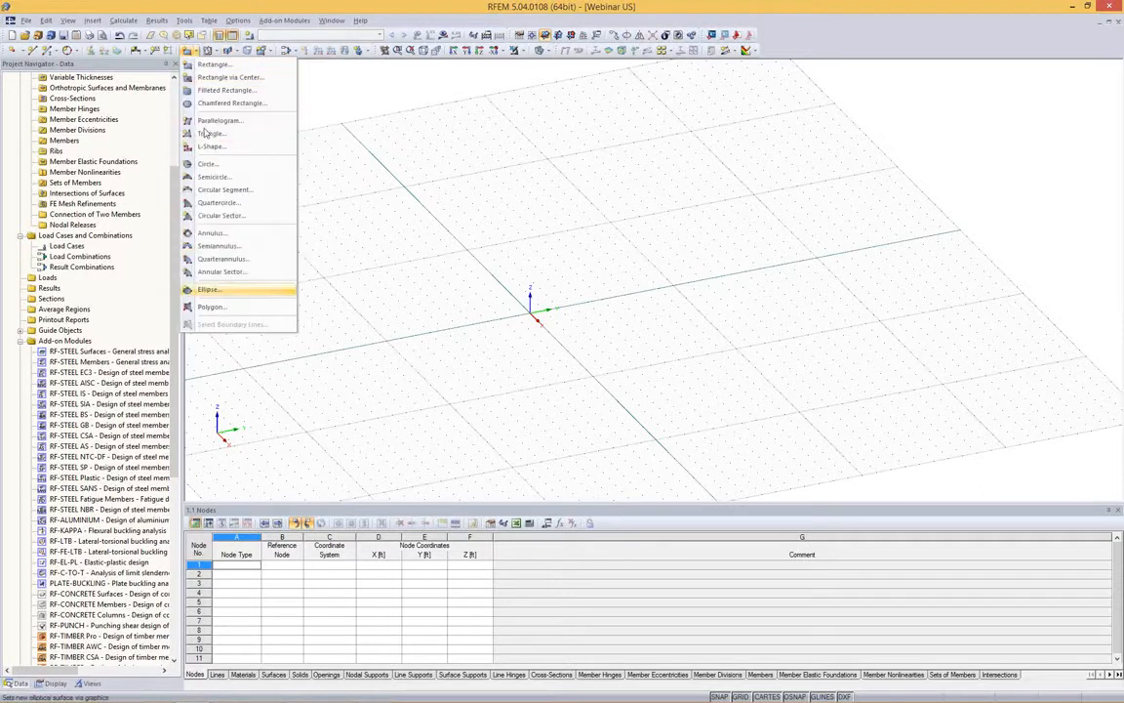
pyautogui.click(200, 64)
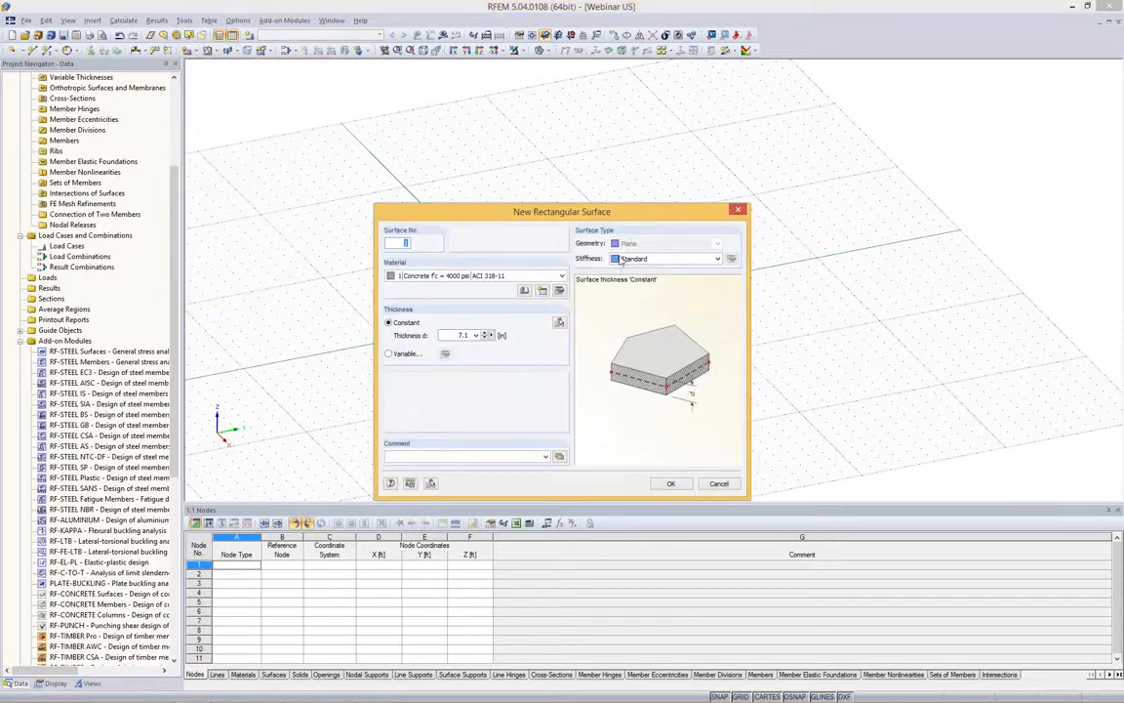
pyautogui.click(441, 336)
pyautogui.write('14')
# Review the material library's filters and assign Concrete f'c = 4000 psi (ACI 318-11) to the new surface.
pyautogui.click(523, 293)
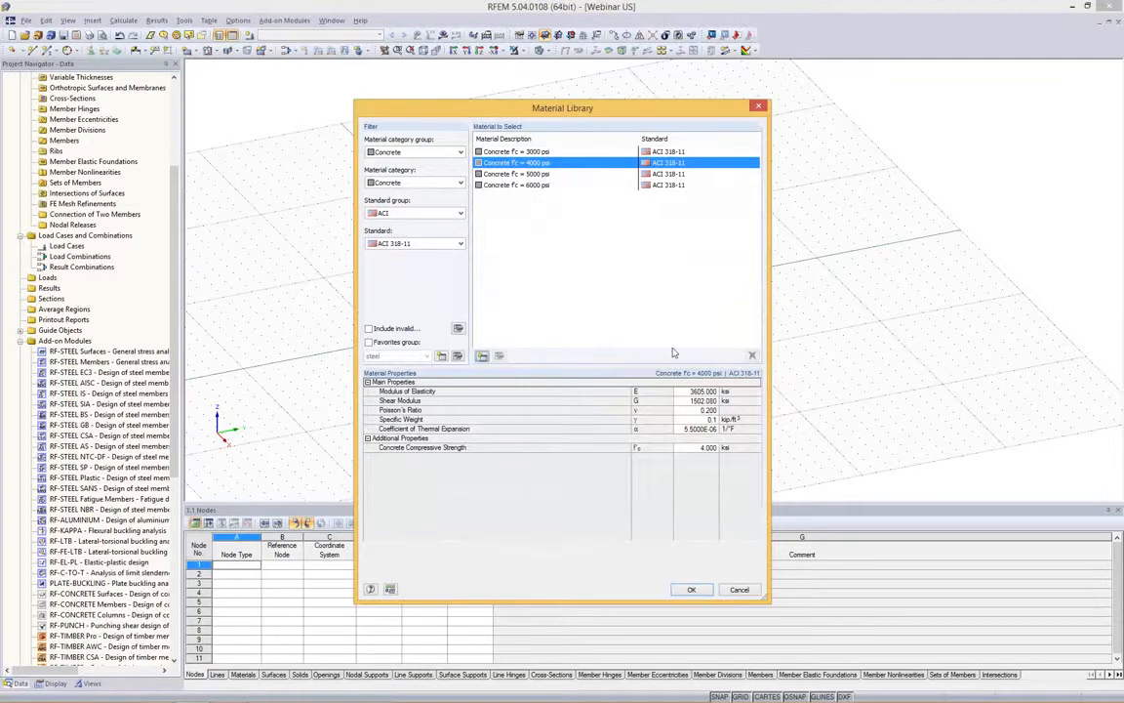
pyautogui.click(482, 355)
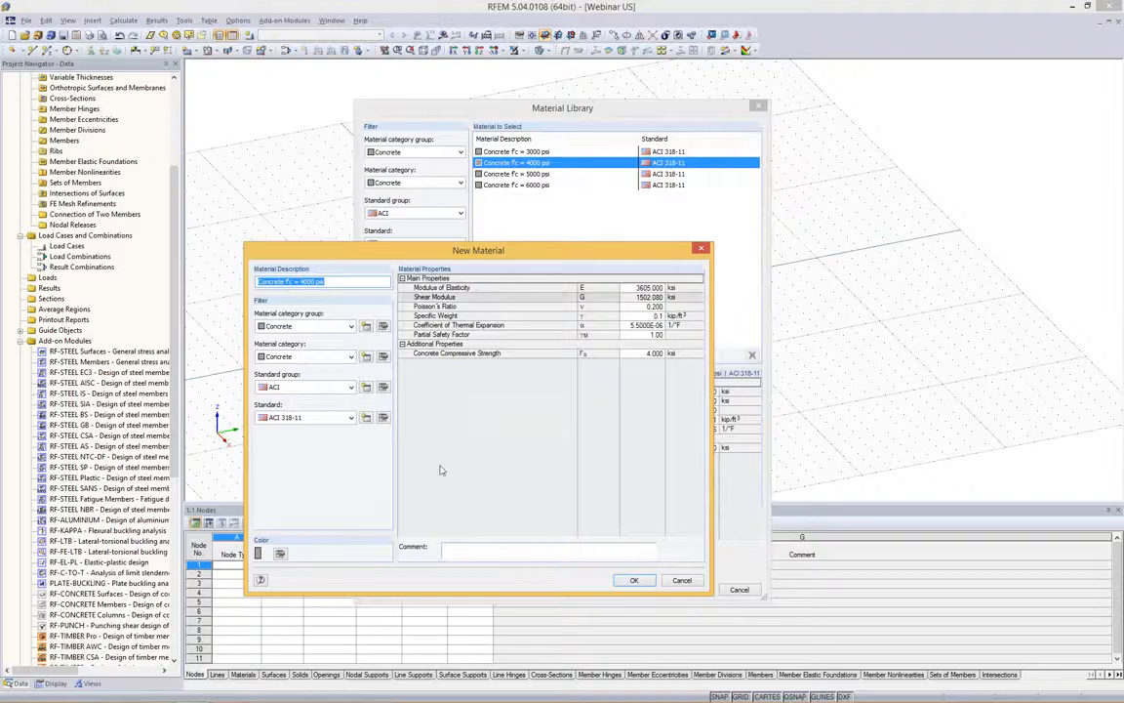
pyautogui.click(701, 249)
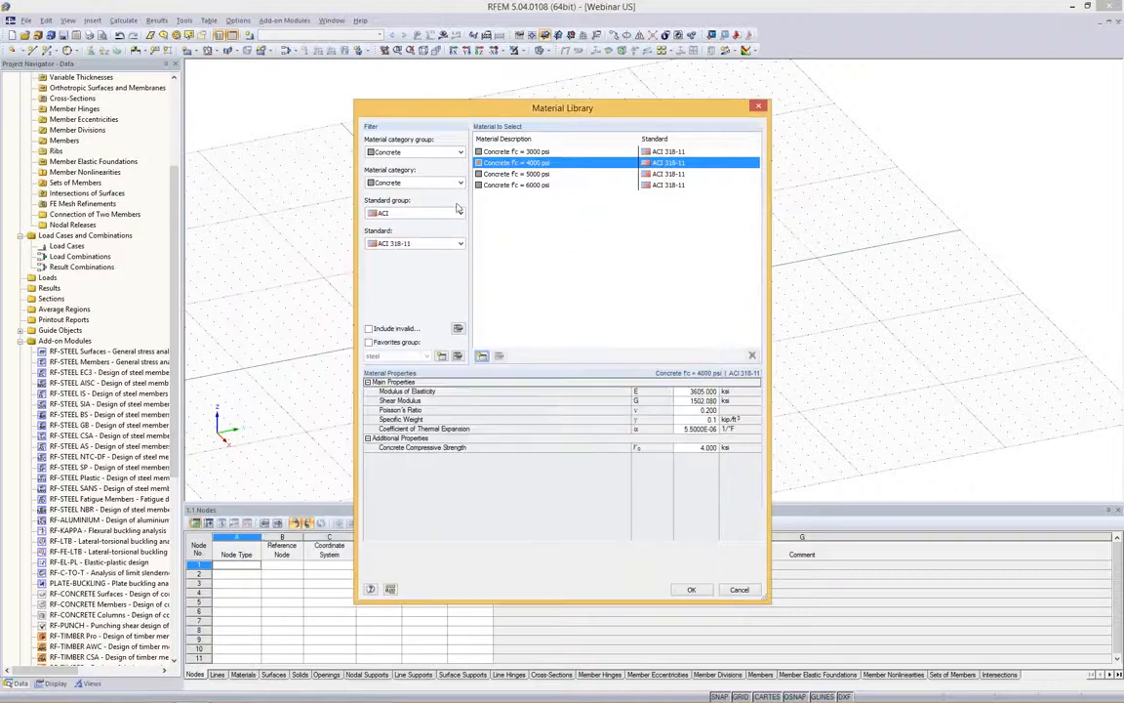
pyautogui.click(432, 153)
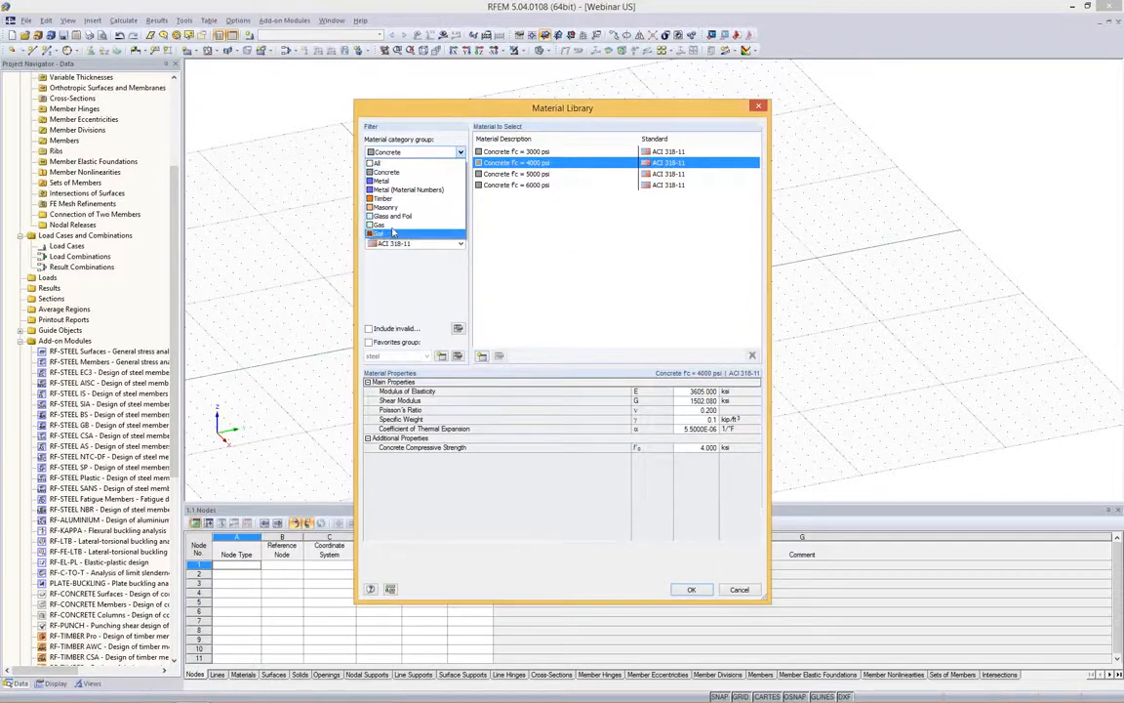
pyautogui.click(564, 235)
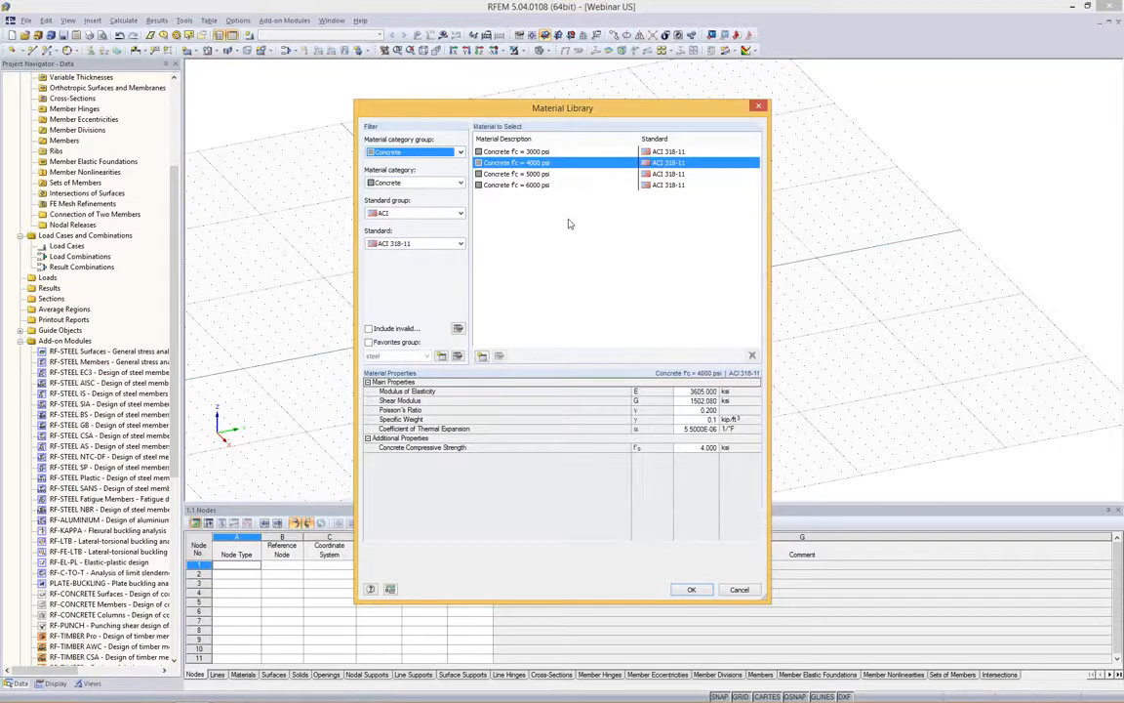
pyautogui.click(461, 214)
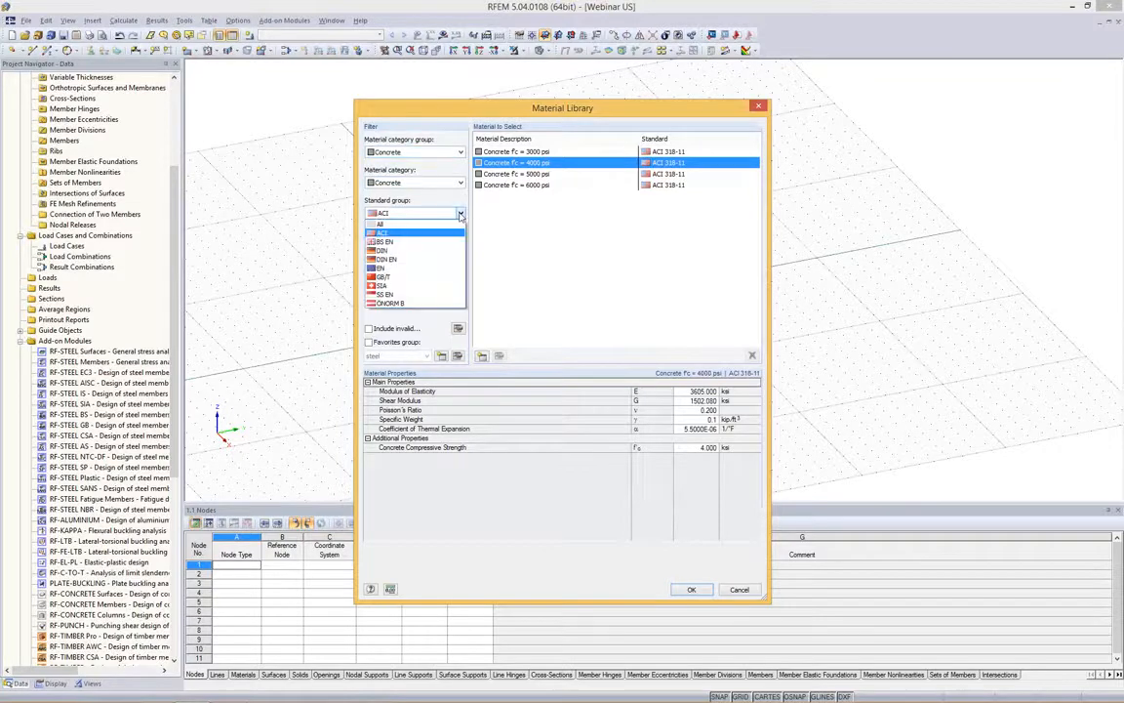
pyautogui.click(460, 214)
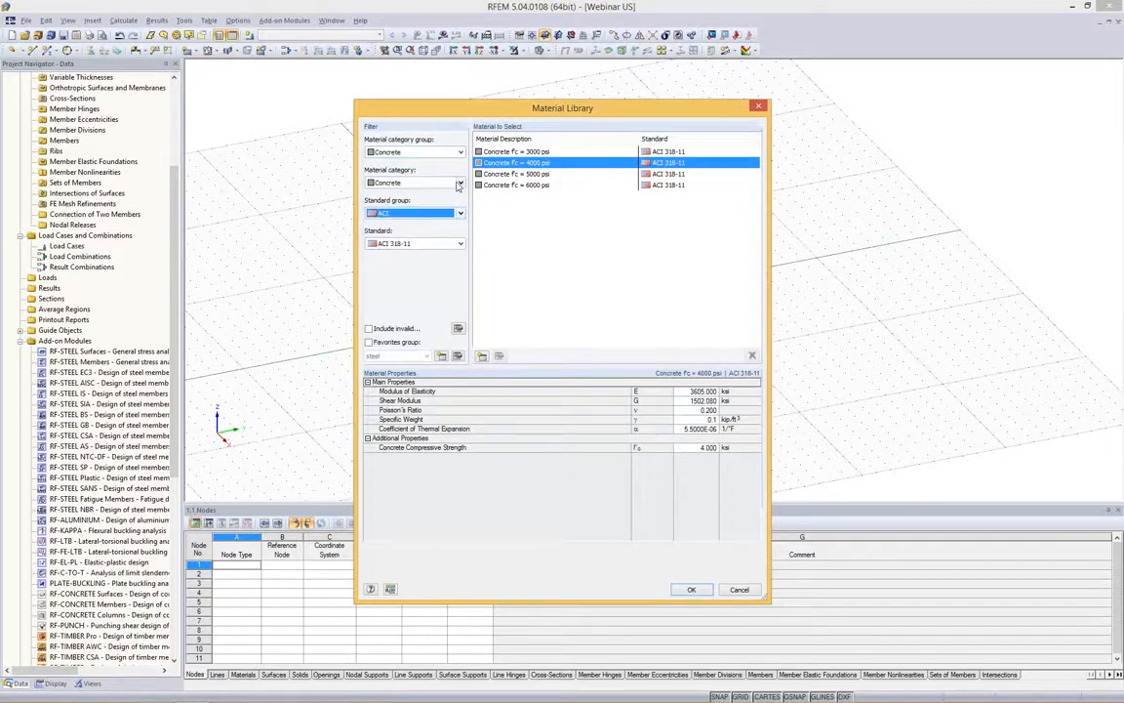
pyautogui.click(460, 243)
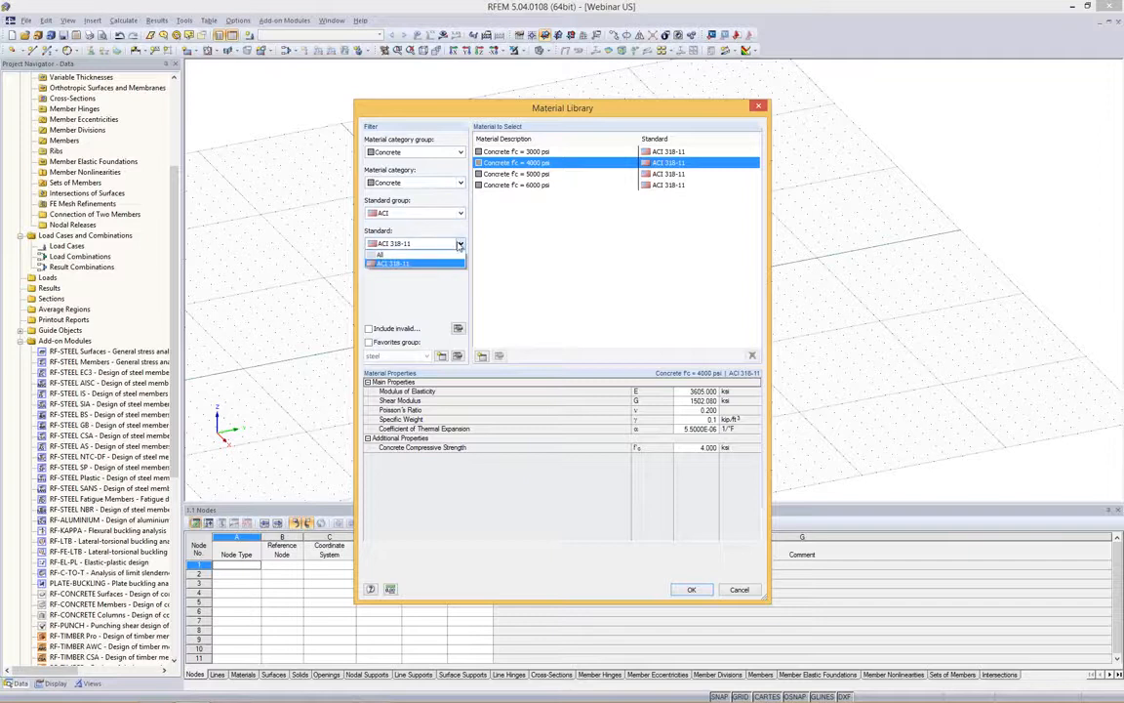
pyautogui.click(460, 243)
pyautogui.click(446, 212)
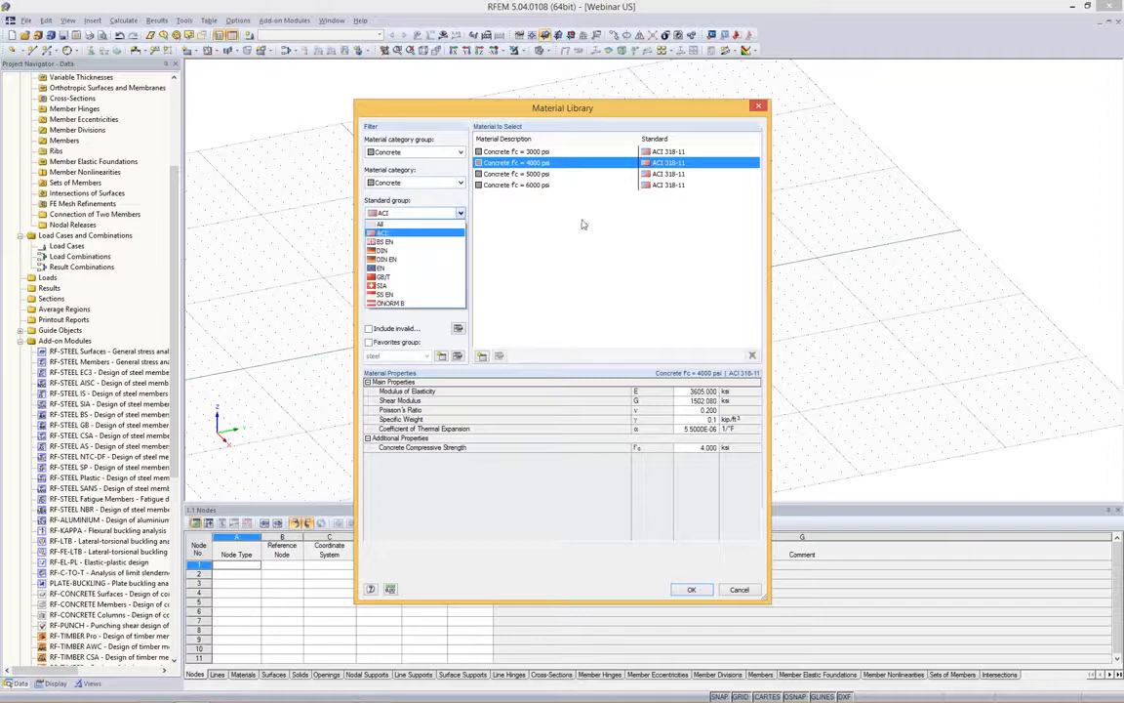
pyautogui.click(604, 288)
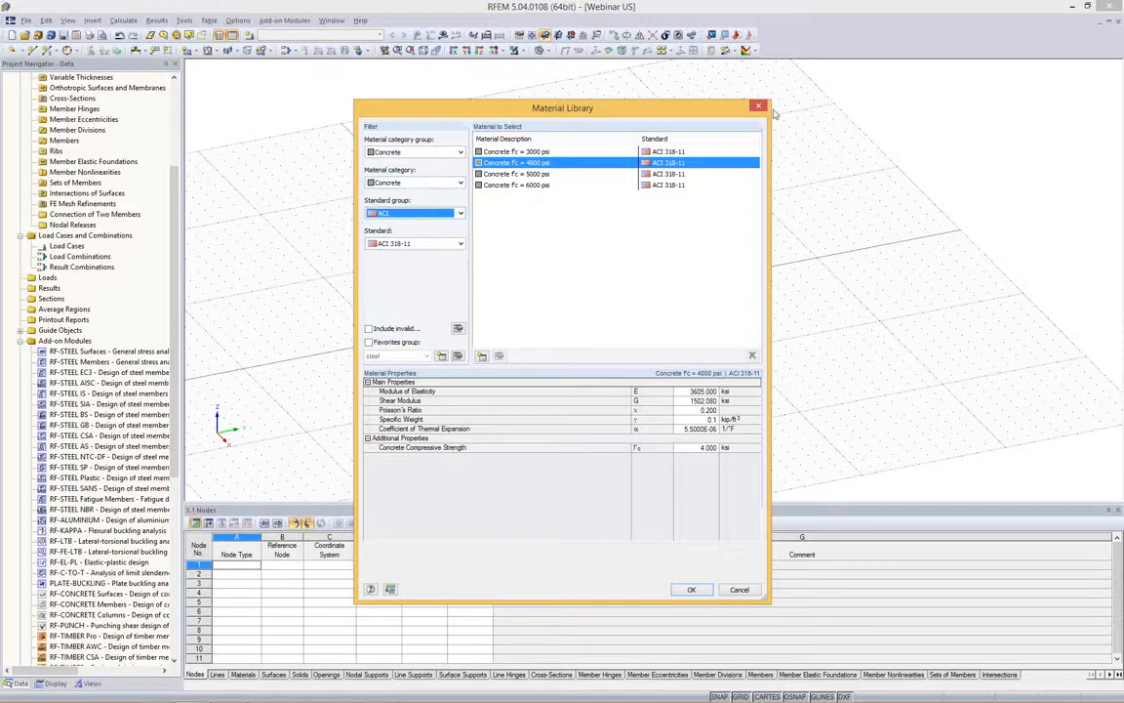
pyautogui.click(689, 591)
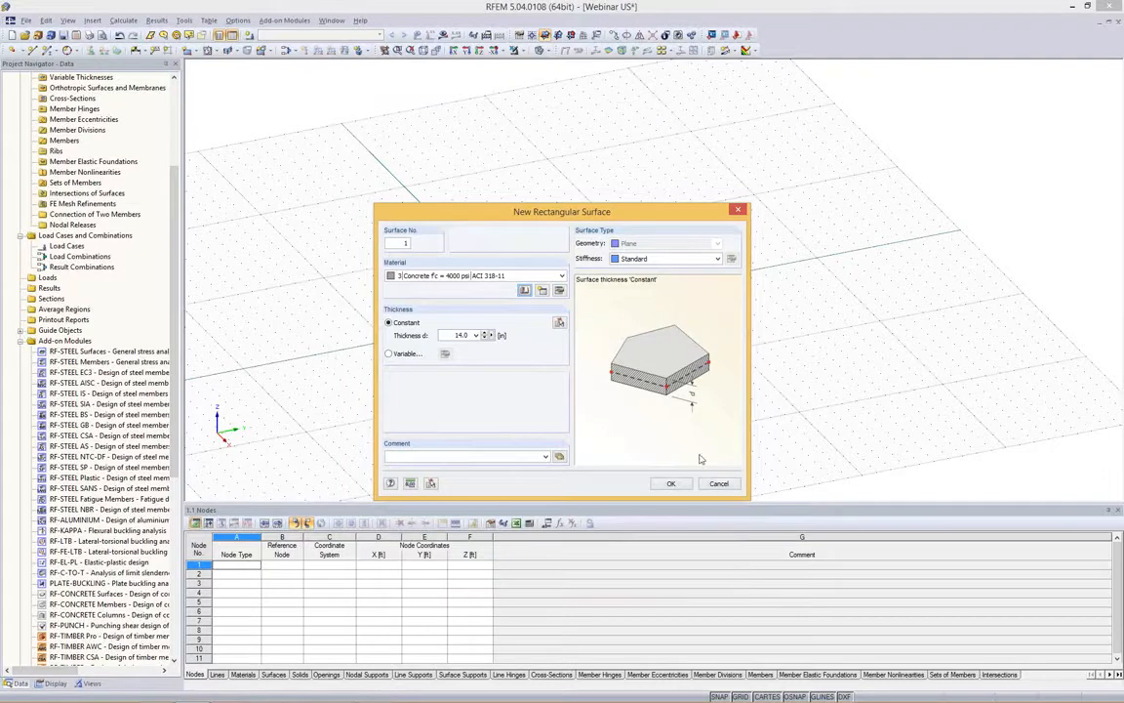
# Draw the 14 in concrete slab as a 20 ft by 20 ft rectangle from the origin on the XY plane.
pyautogui.click(673, 482)
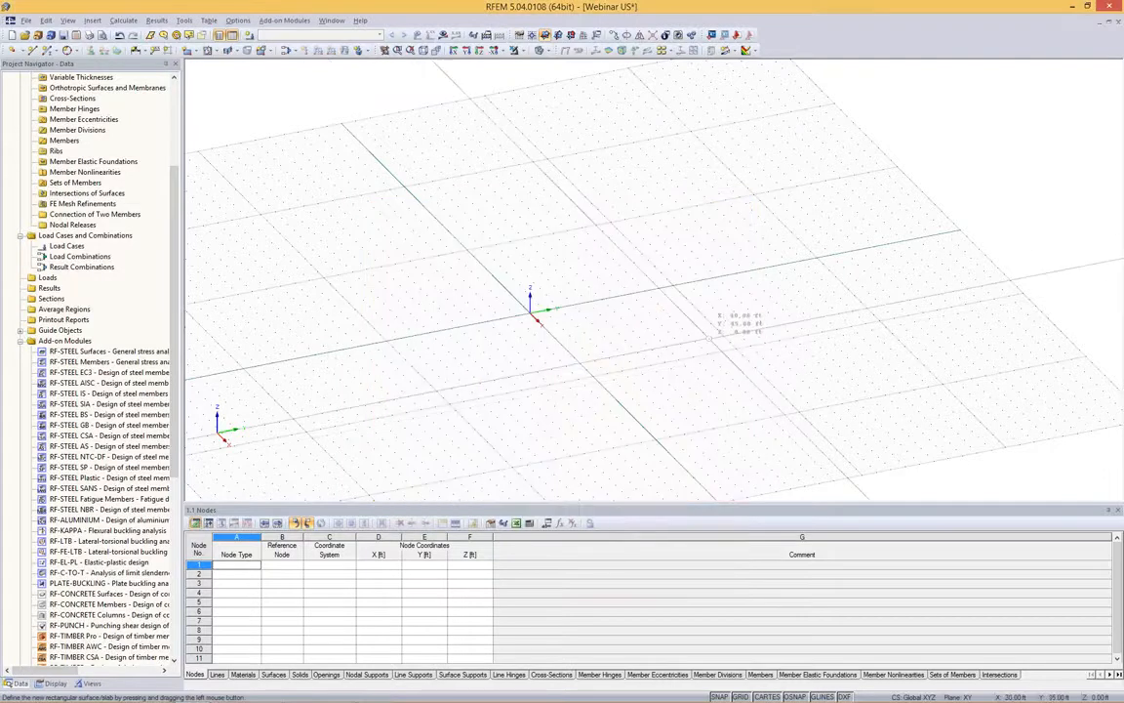
pyautogui.moveTo(702, 342)
pyautogui.keyDown('ctrl'); pyautogui.mouseDown(button='middle')
pyautogui.moveTo(637, 364)
pyautogui.moveTo(623, 341)
pyautogui.mouseUp(button='middle'); pyautogui.keyUp('ctrl')
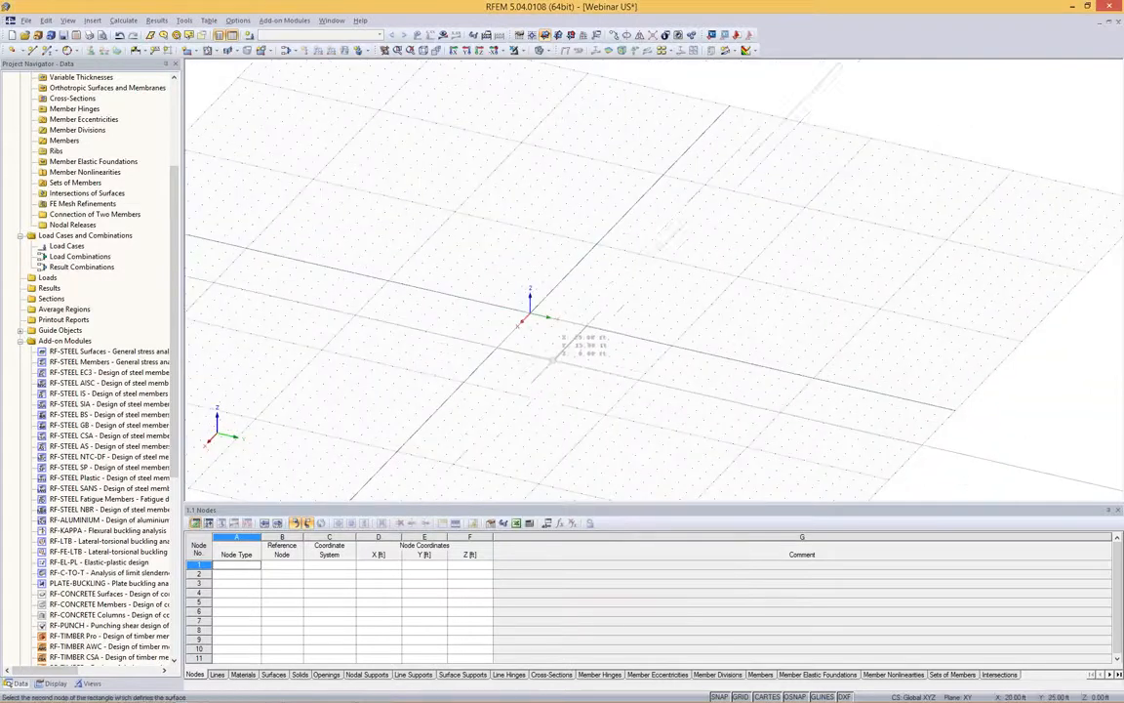
pyautogui.click(526, 318)
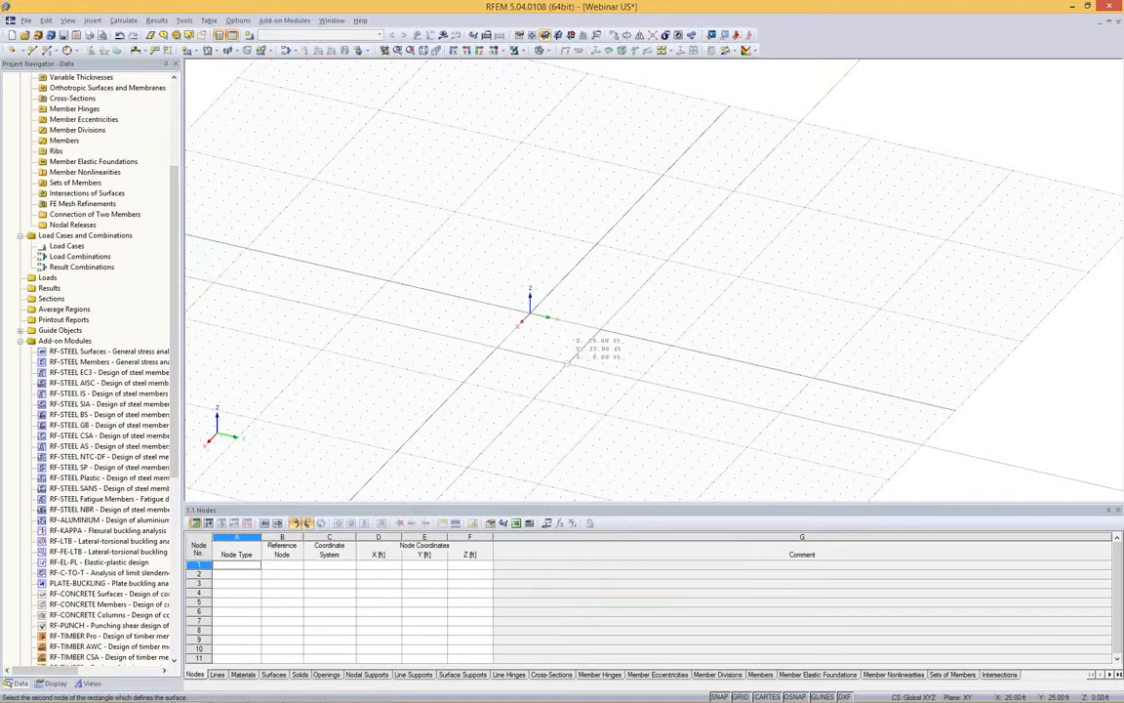
pyautogui.click(559, 351)
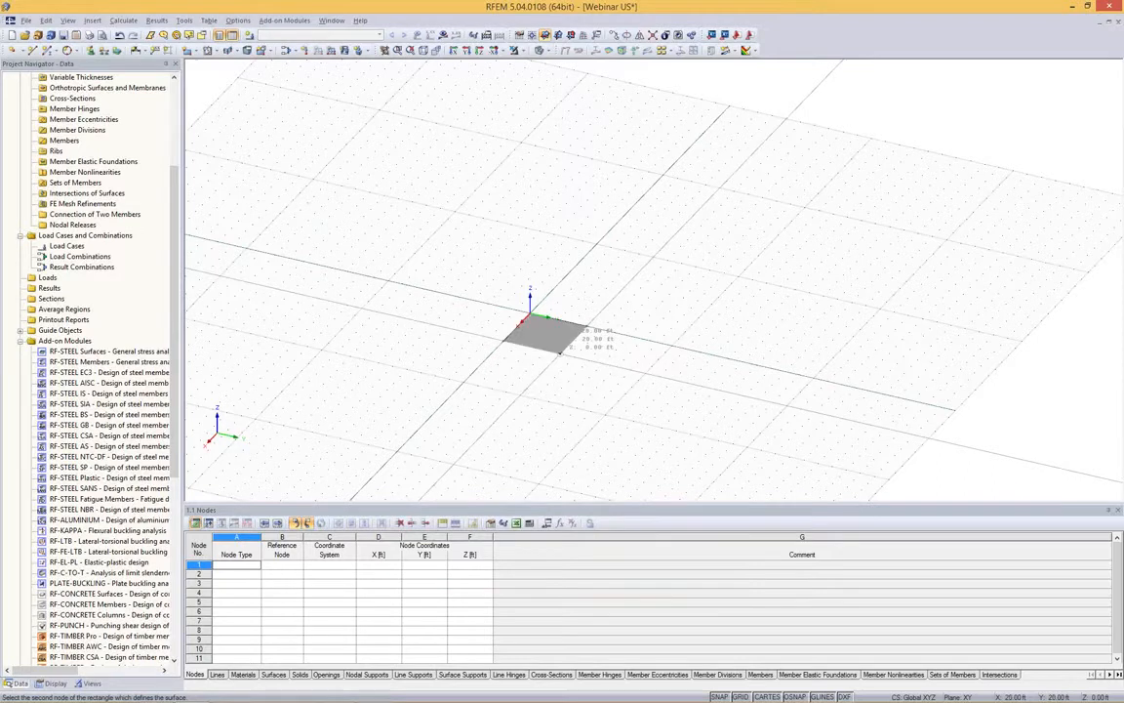
pyautogui.scroll(2, 576, 335)
pyautogui.scroll(-3, 576, 335)
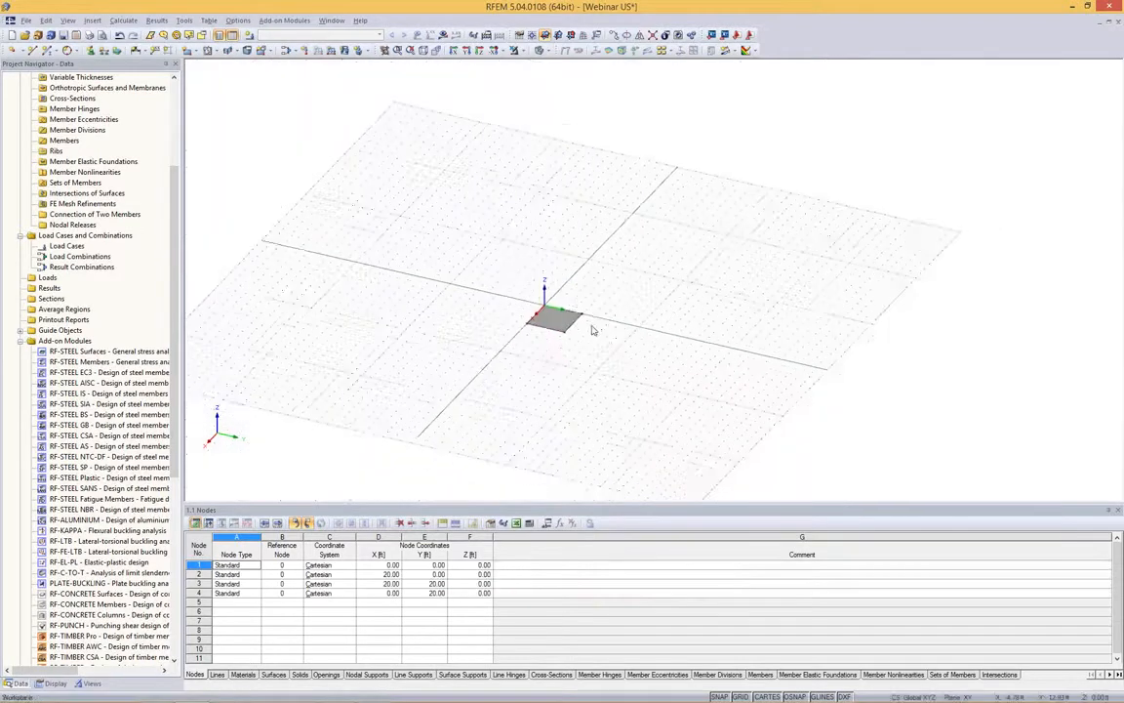
pyautogui.scroll(3, 578, 330)
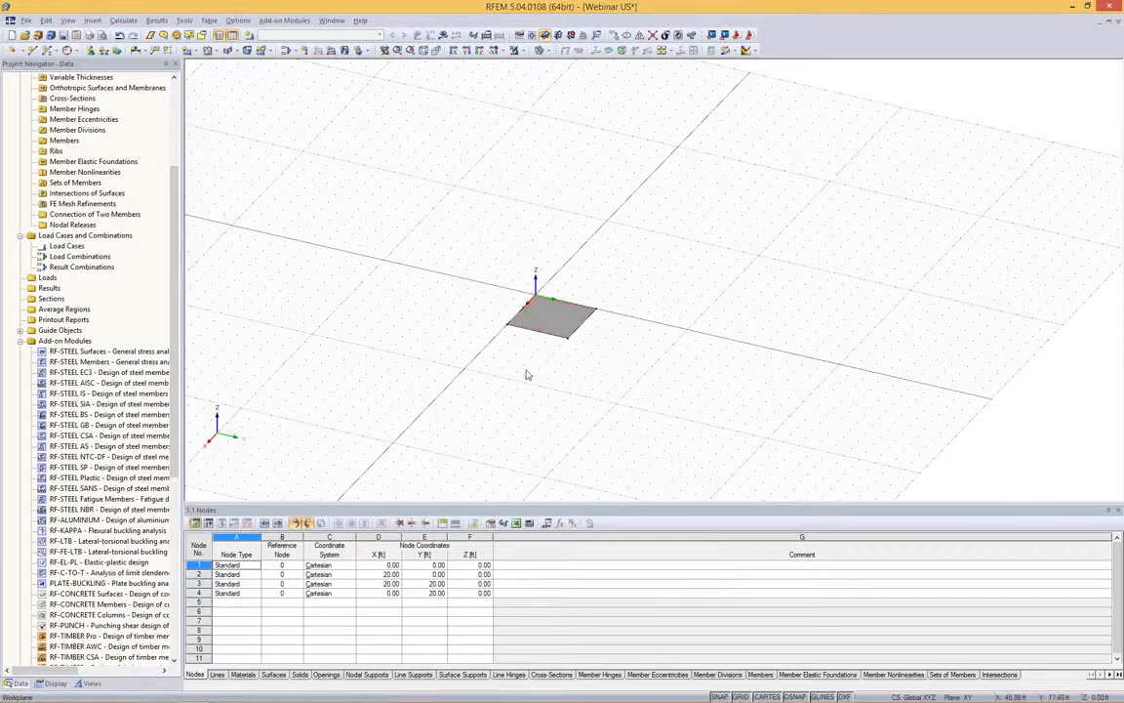
# Copy the slab at the origin twice at 20 ft spacing in X and twice at 20 ft spacing in Y, forming an L shape.
pyautogui.click(545, 318)
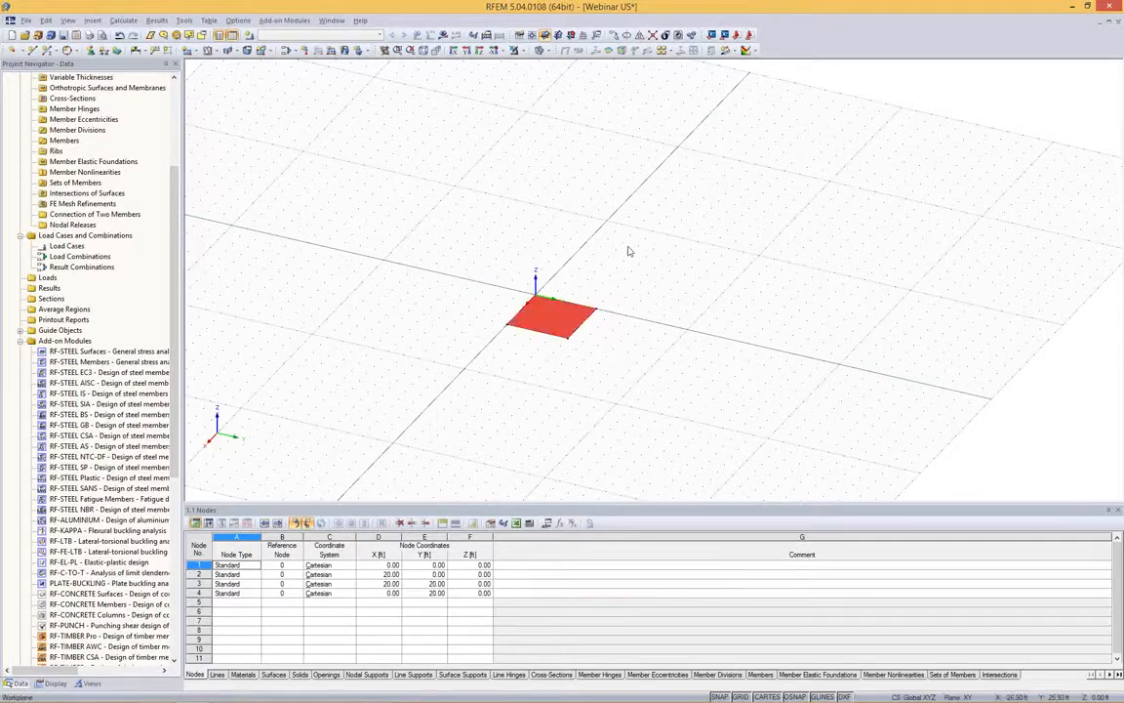
pyautogui.click(612, 35)
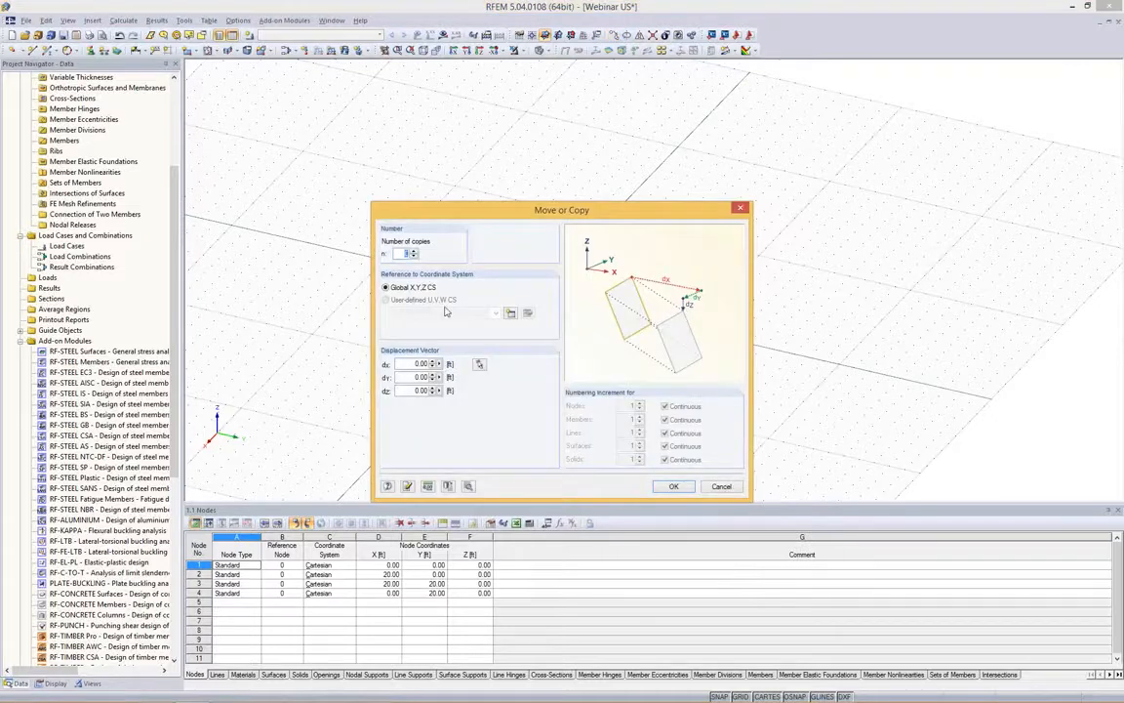
pyautogui.write('2')
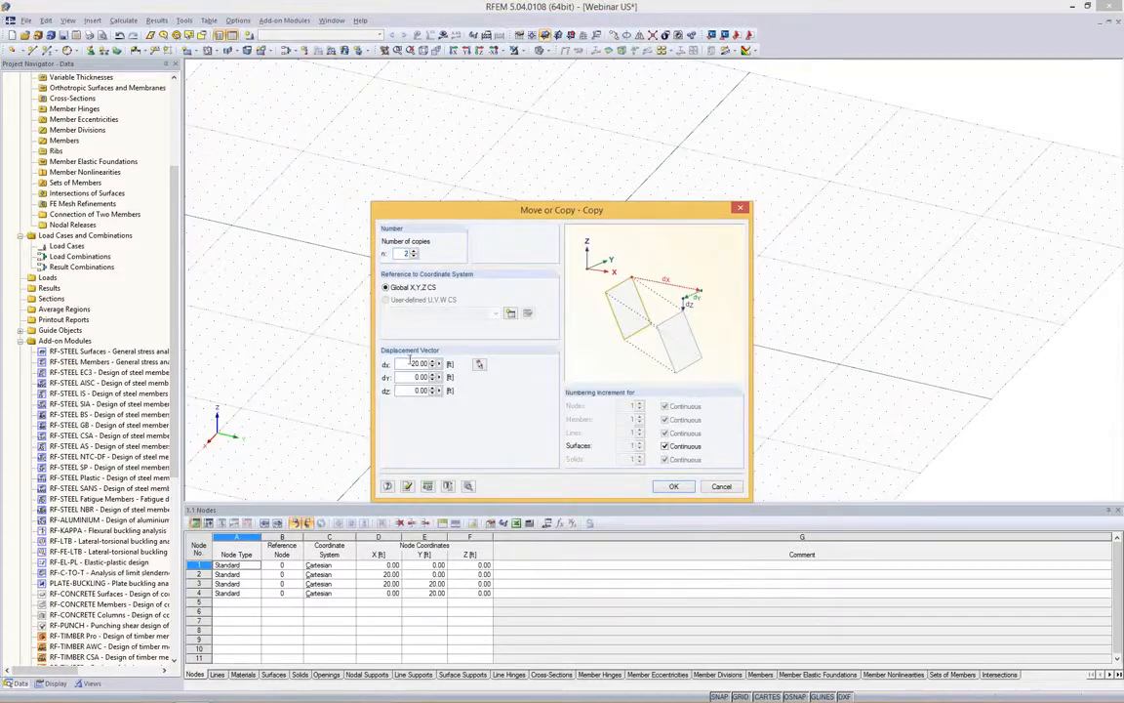
pyautogui.press('Return')
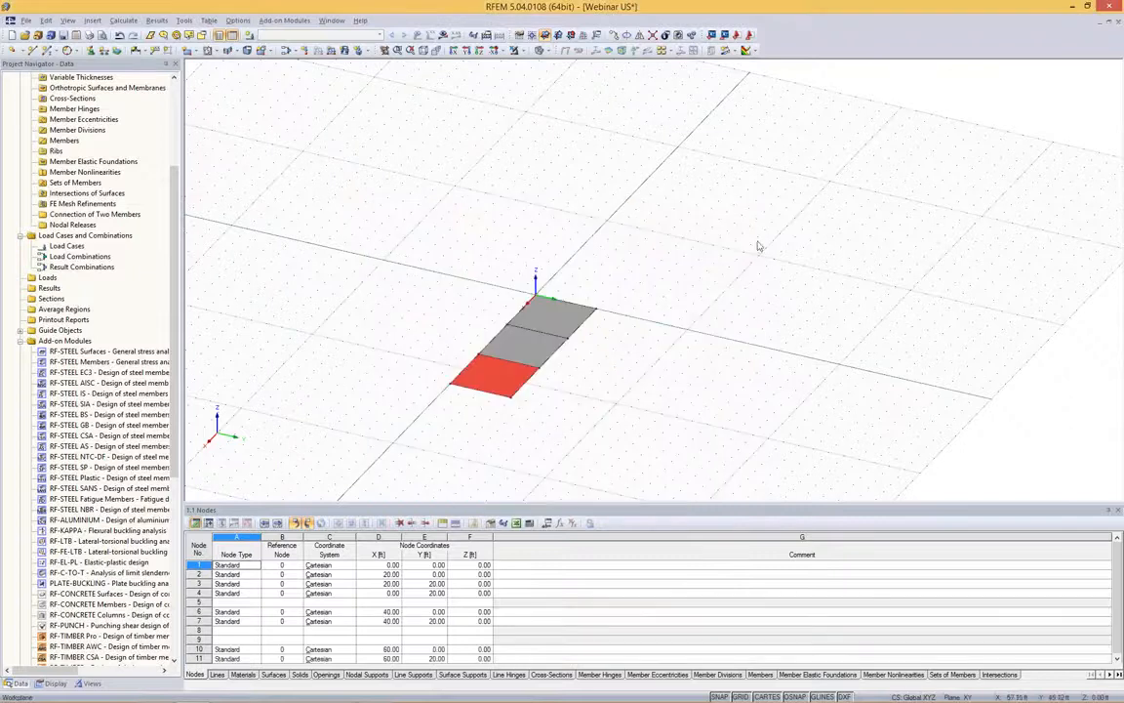
pyautogui.click(613, 35)
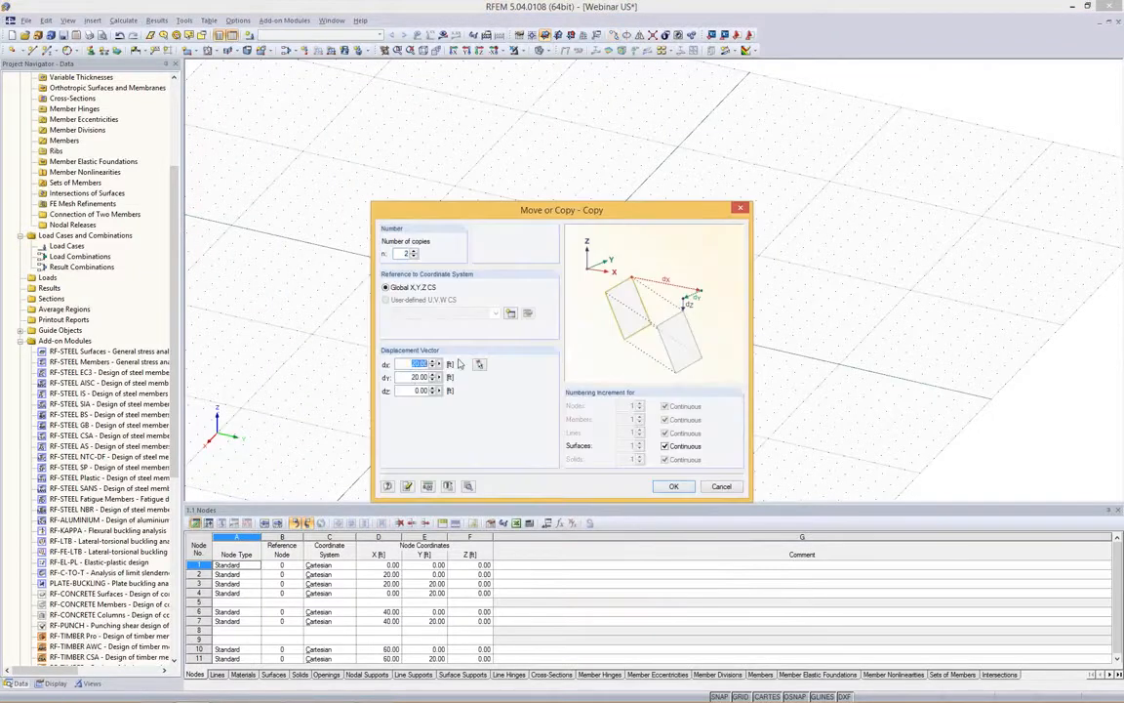
pyautogui.press('Return')
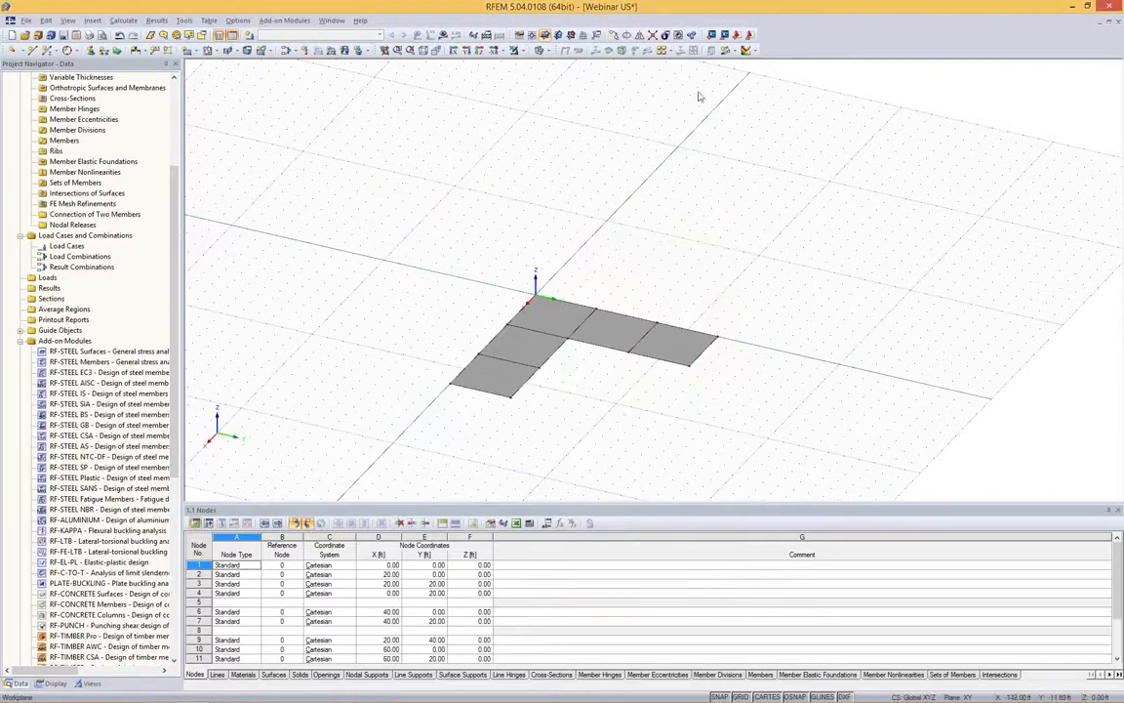
# Create a round corner of 20 ft radius at the L-shaped slab's inner corner, cutting the lines and deleting the corner.
pyautogui.scroll(2, 552, 329)
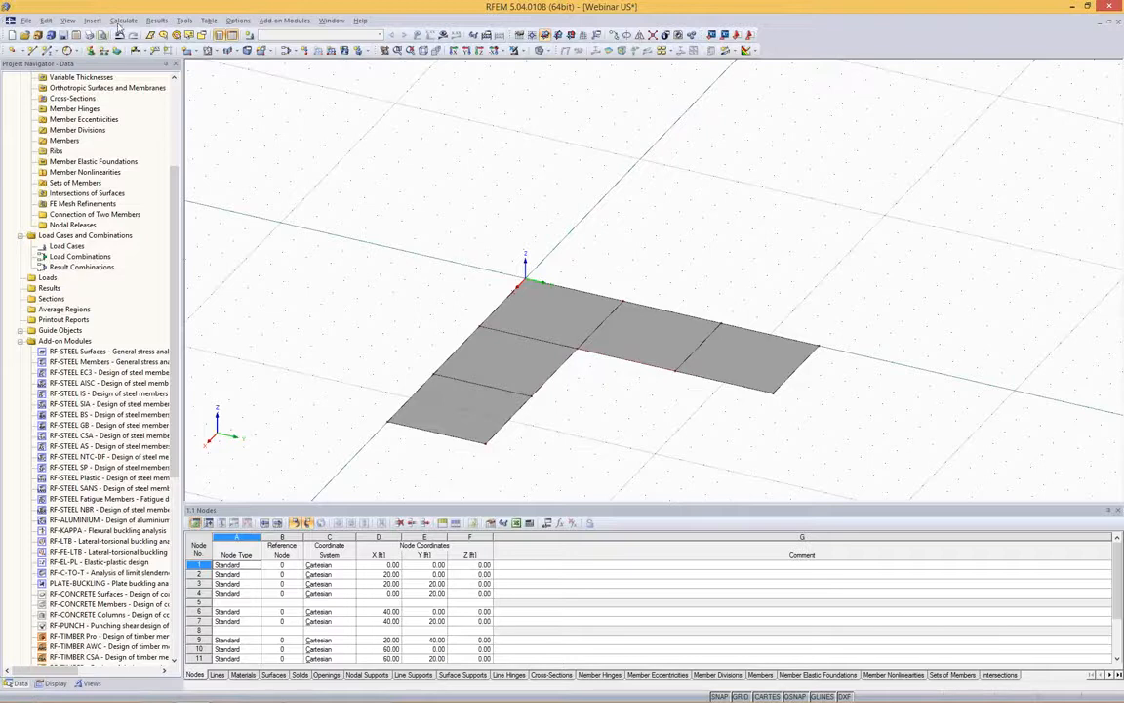
pyautogui.click(184, 21)
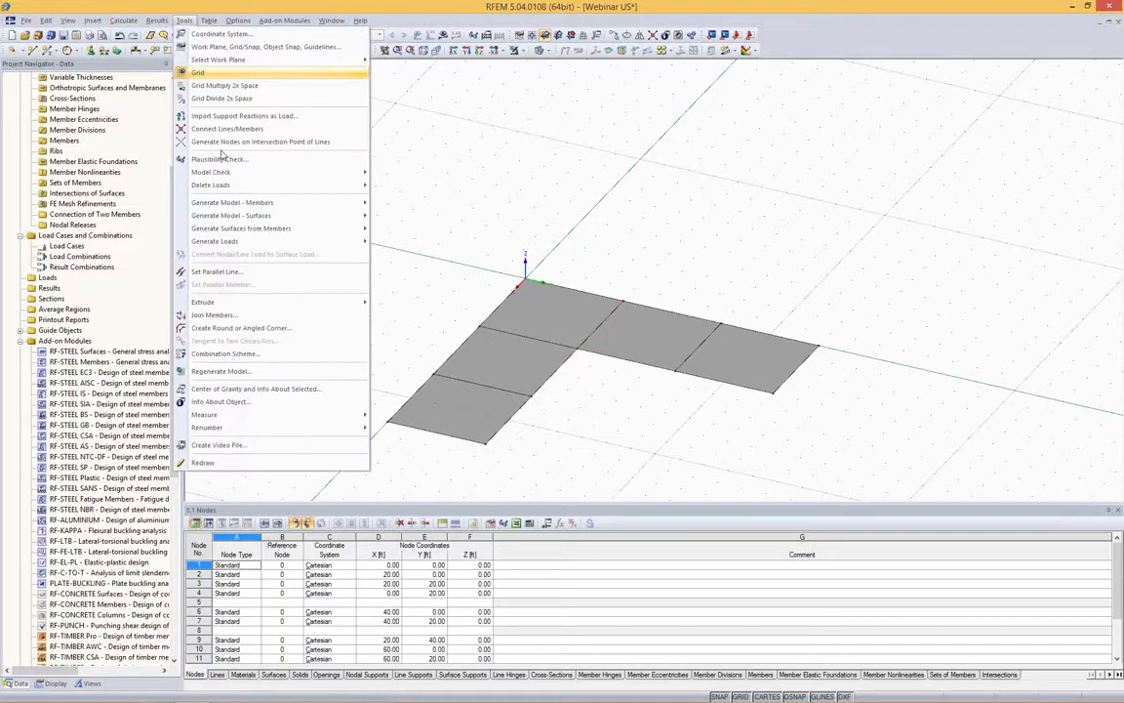
pyautogui.click(262, 333)
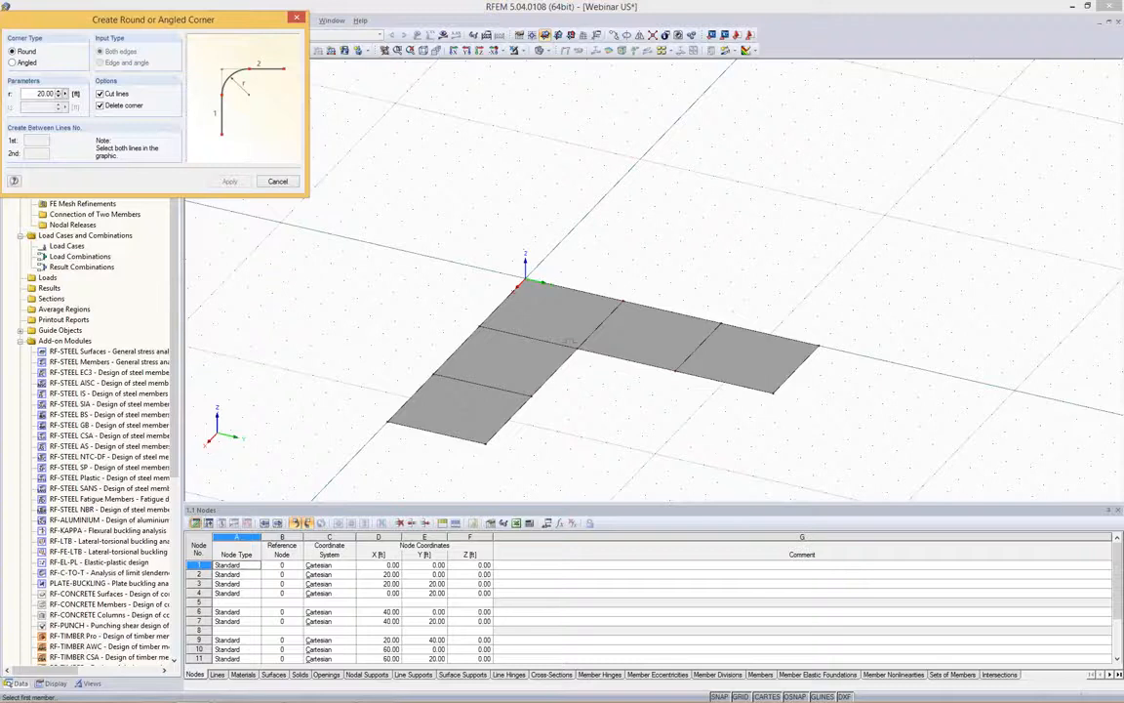
pyautogui.click(597, 359)
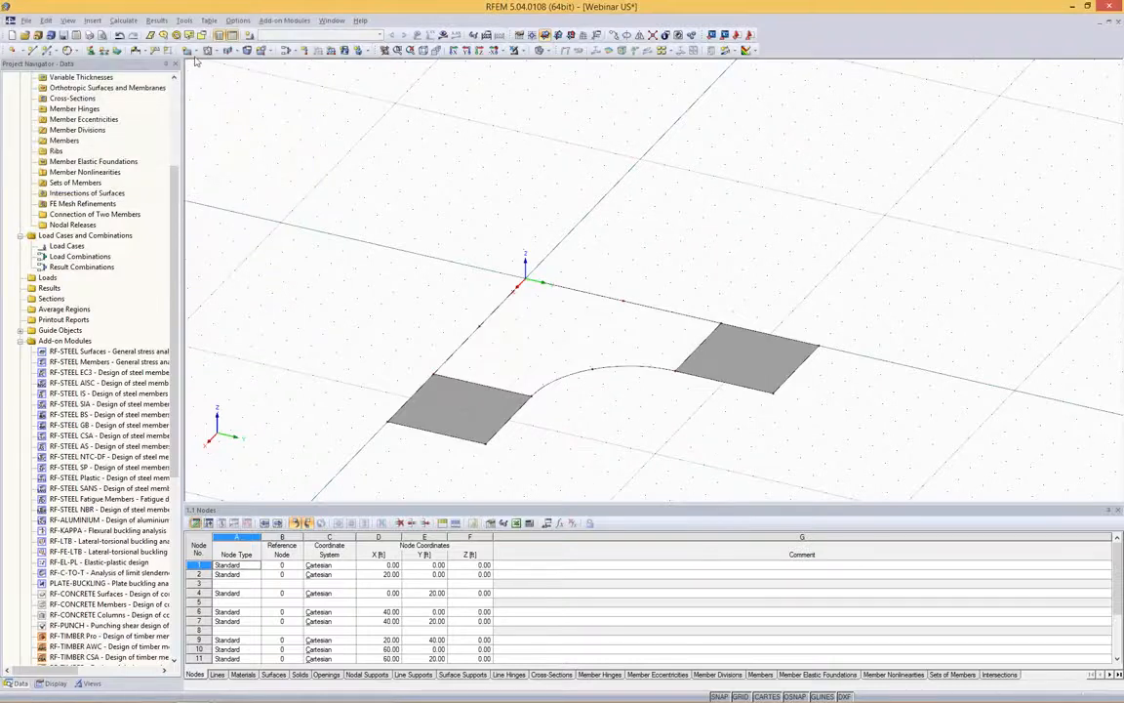
# Fill the open area between the two end slabs with a 14 in Concrete f'c = 4000 psi surface bounded by the outer edges and the arc.
pyautogui.click(176, 50)
pyautogui.click(223, 301)
pyautogui.moveTo(518, 220); pyautogui.dragTo(187, 220)
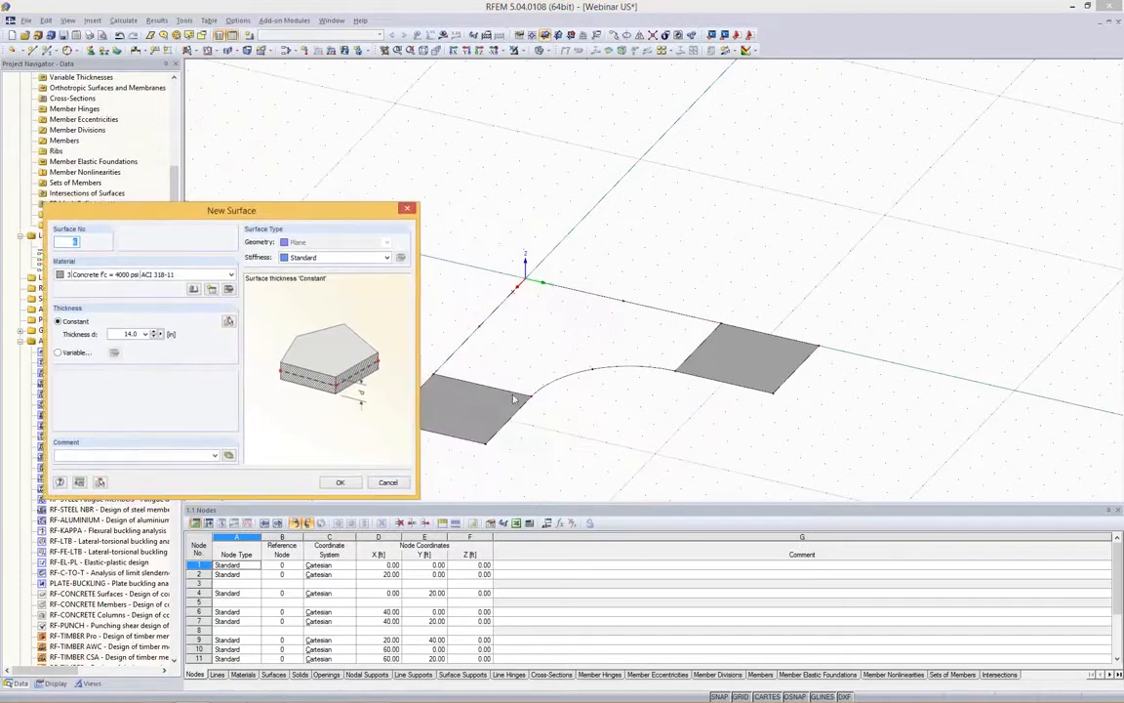
pyautogui.click(339, 483)
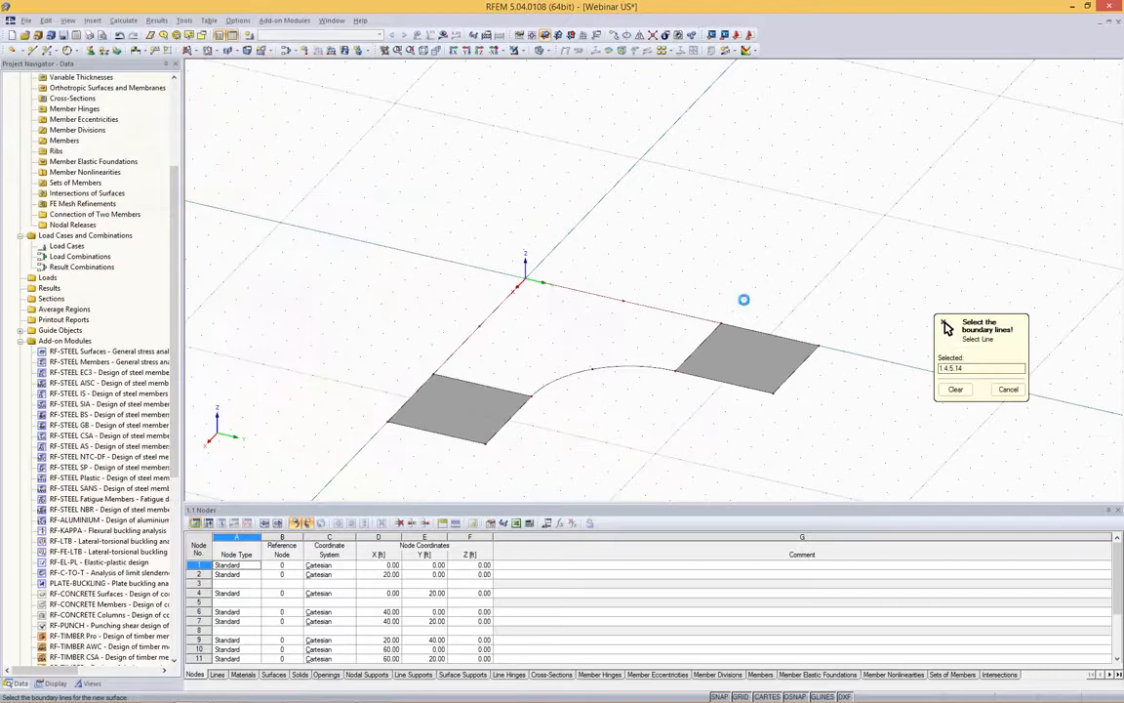
pyautogui.click(655, 361)
pyautogui.scroll(2, 471, 289)
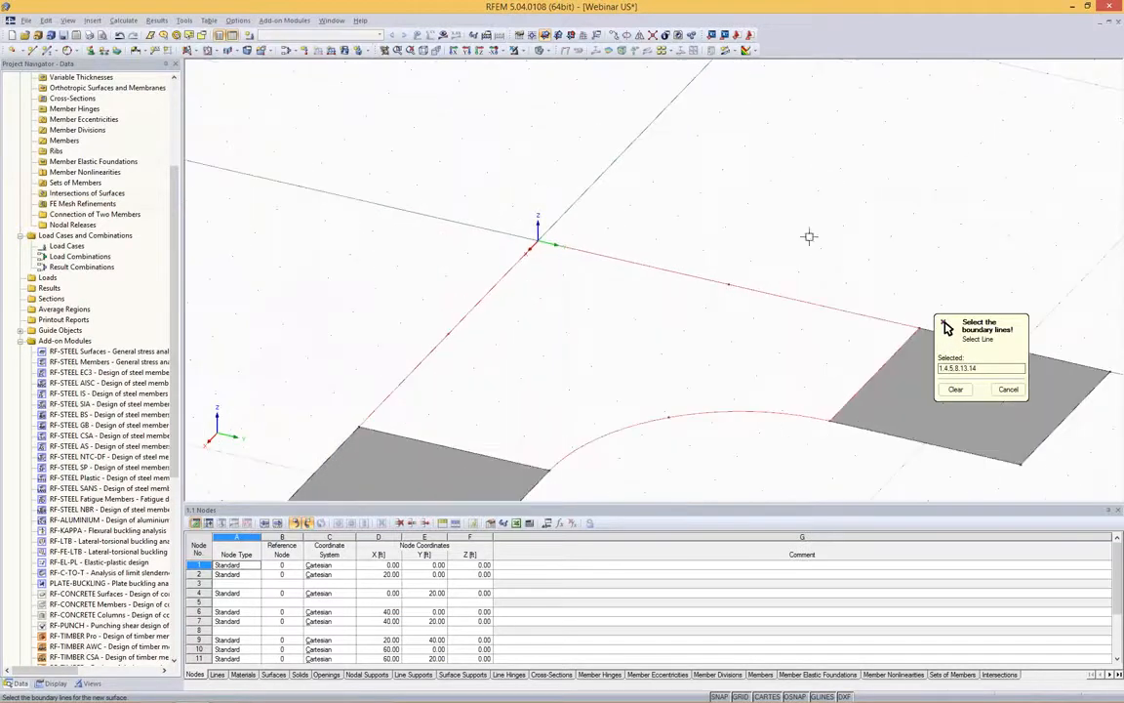
pyautogui.click(528, 456)
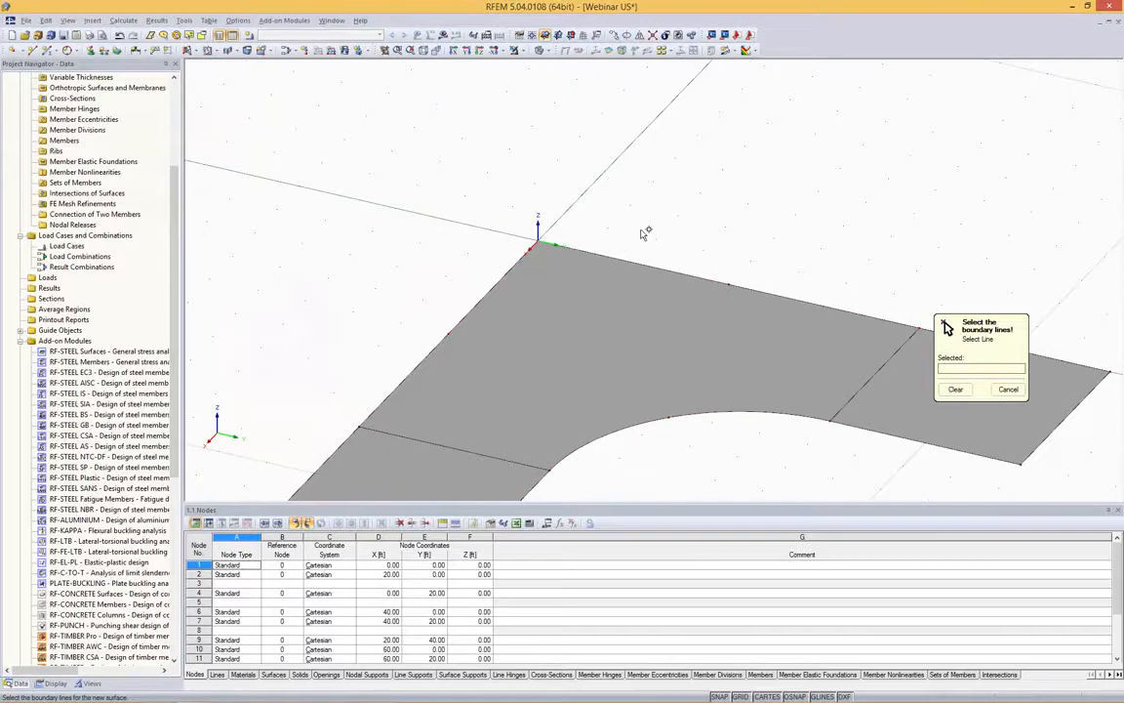
pyautogui.scroll(-2, 645, 231)
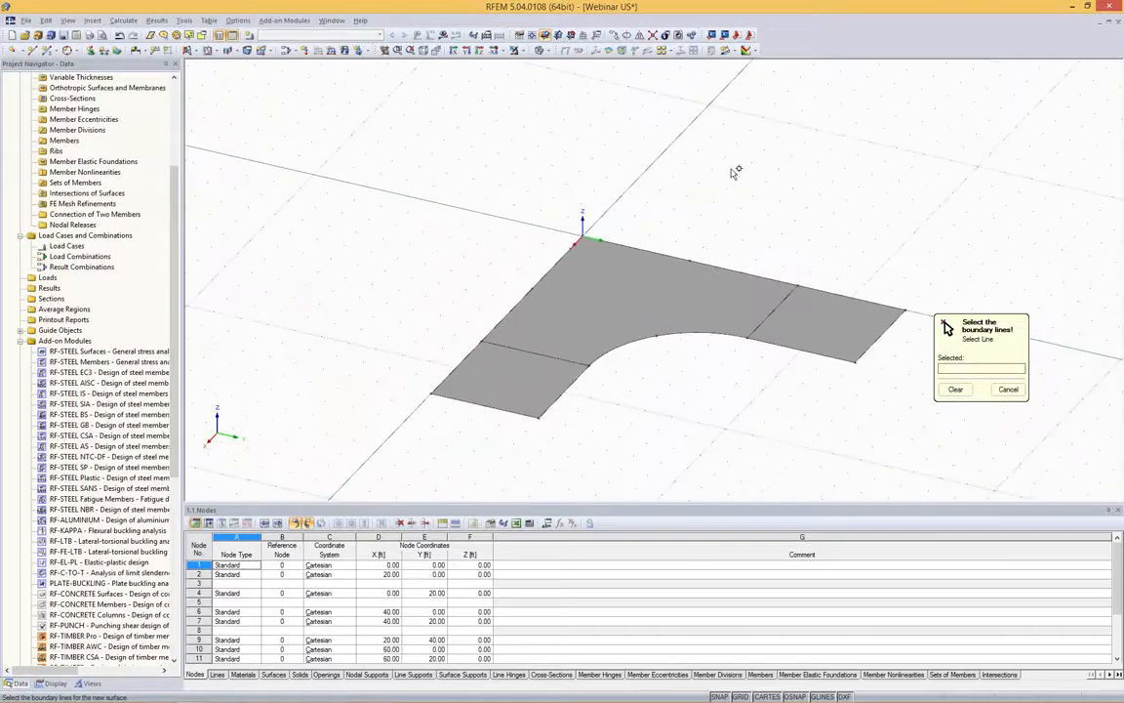
pyautogui.scroll(-1, 735, 173)
pyautogui.press('Escape')
# On the YZ work plane, draw a rectangular concrete wall from the origin, 20 ft long in Y and 10 ft high.
pyautogui.keyDown('ctrl'); pyautogui.moveTo(835, 180); pyautogui.dragTo(767, 187, button='middle'); pyautogui.keyUp('ctrl')
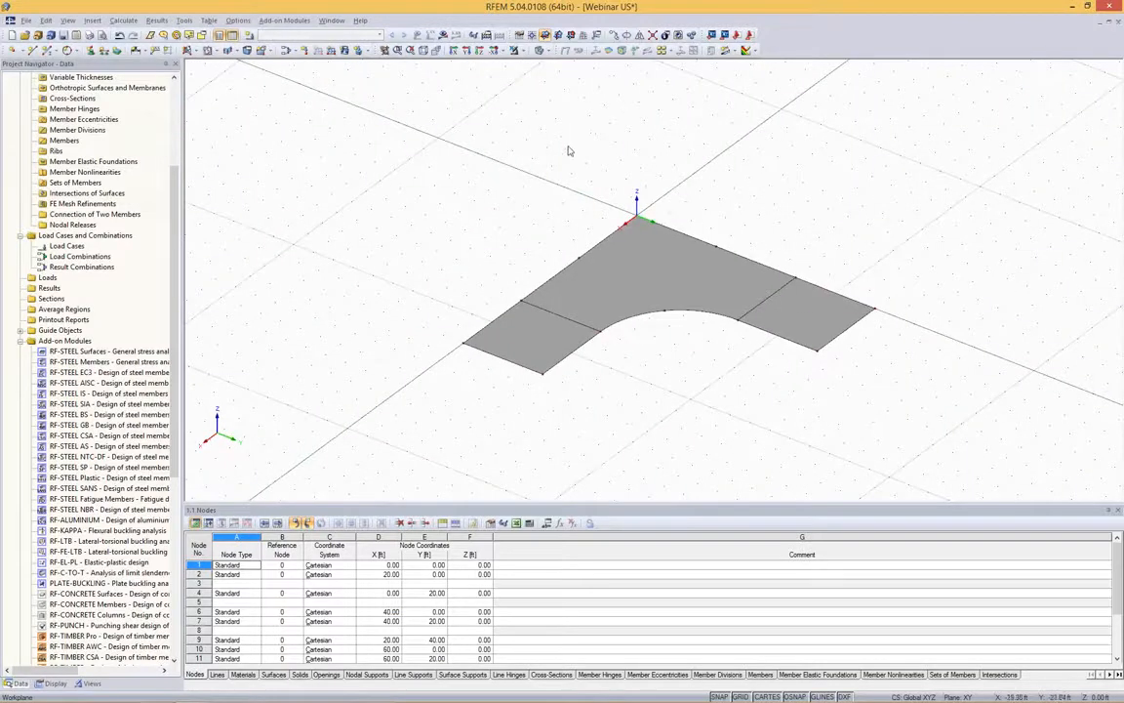
pyautogui.moveTo(640, 376)
pyautogui.keyDown('ctrl'); pyautogui.mouseDown(button='middle')
pyautogui.moveTo(593, 334)
pyautogui.moveTo(561, 274)
pyautogui.moveTo(567, 241)
pyautogui.moveTo(566, 276)
pyautogui.moveTo(658, 319)
pyautogui.moveTo(697, 374)
pyautogui.moveTo(637, 313)
pyautogui.moveTo(615, 268)
pyautogui.moveTo(636, 385)
pyautogui.mouseUp(button='middle'); pyautogui.keyUp('ctrl')
pyautogui.click(557, 36)
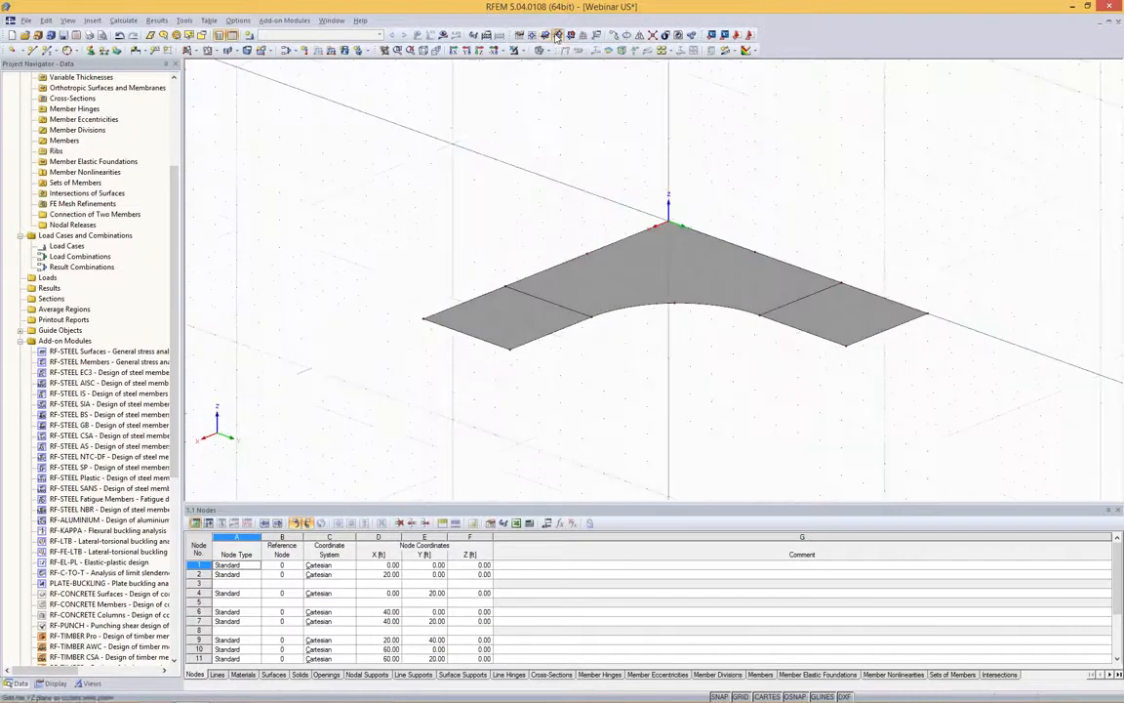
pyautogui.keyDown('ctrl'); pyautogui.moveTo(810, 208); pyautogui.dragTo(761, 175, button='middle'); pyautogui.keyUp('ctrl')
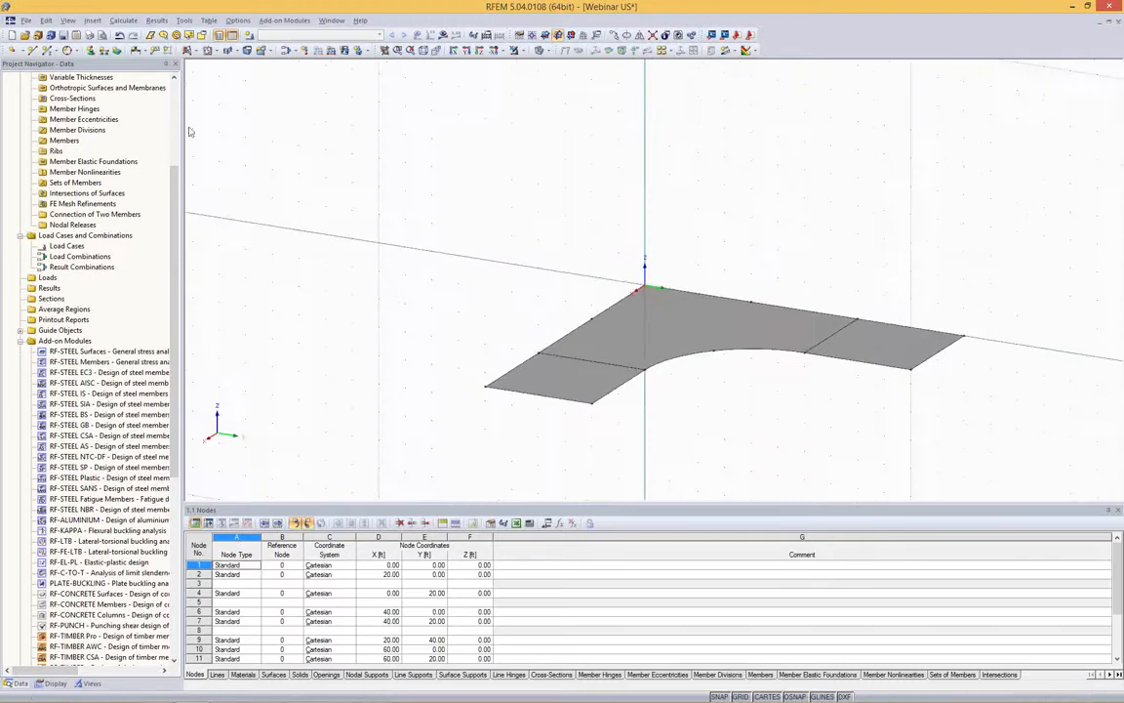
pyautogui.click(184, 50)
pyautogui.click(207, 77)
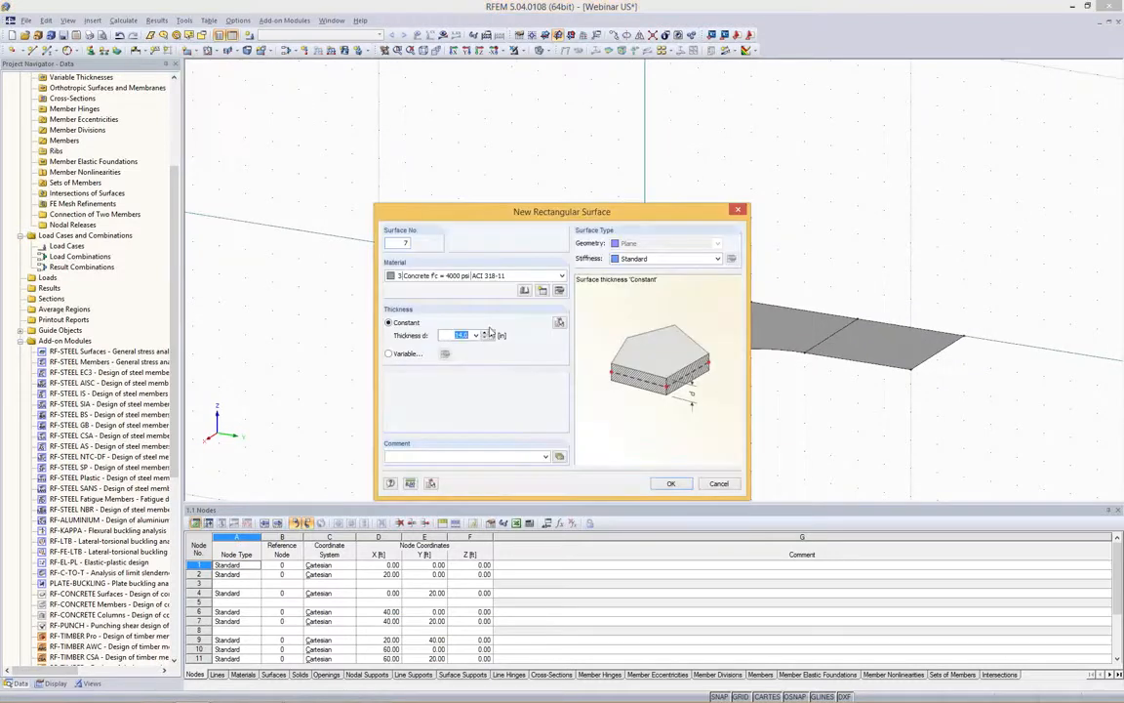
pyautogui.click(655, 485)
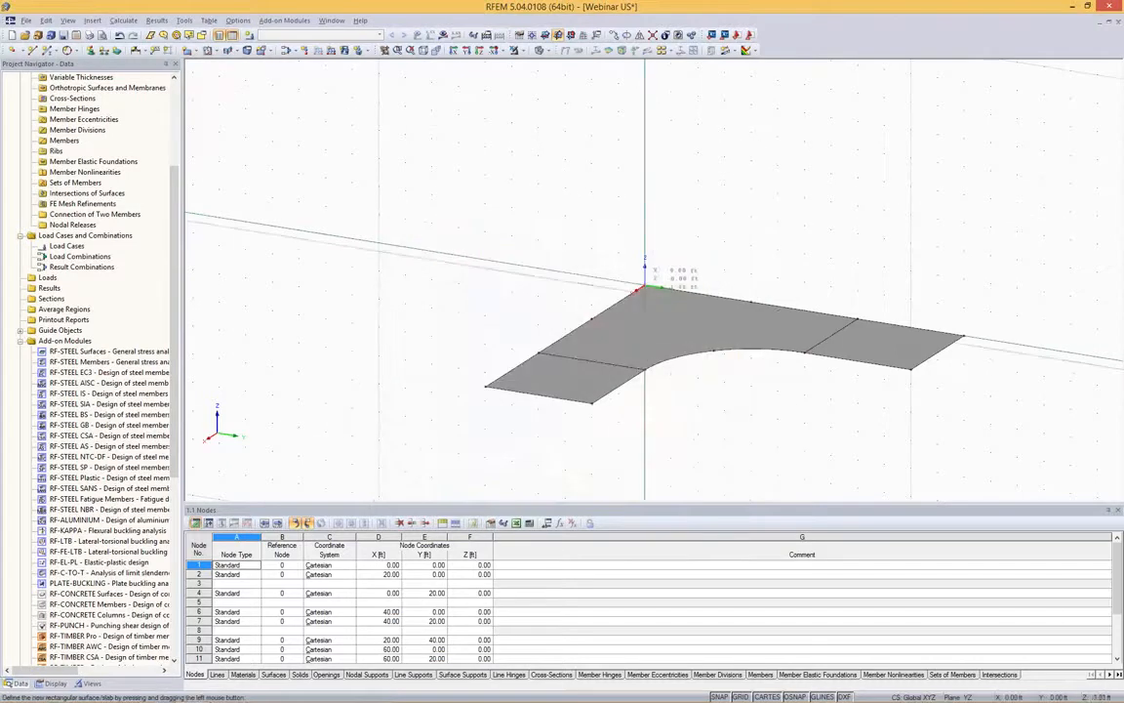
pyautogui.click(642, 287)
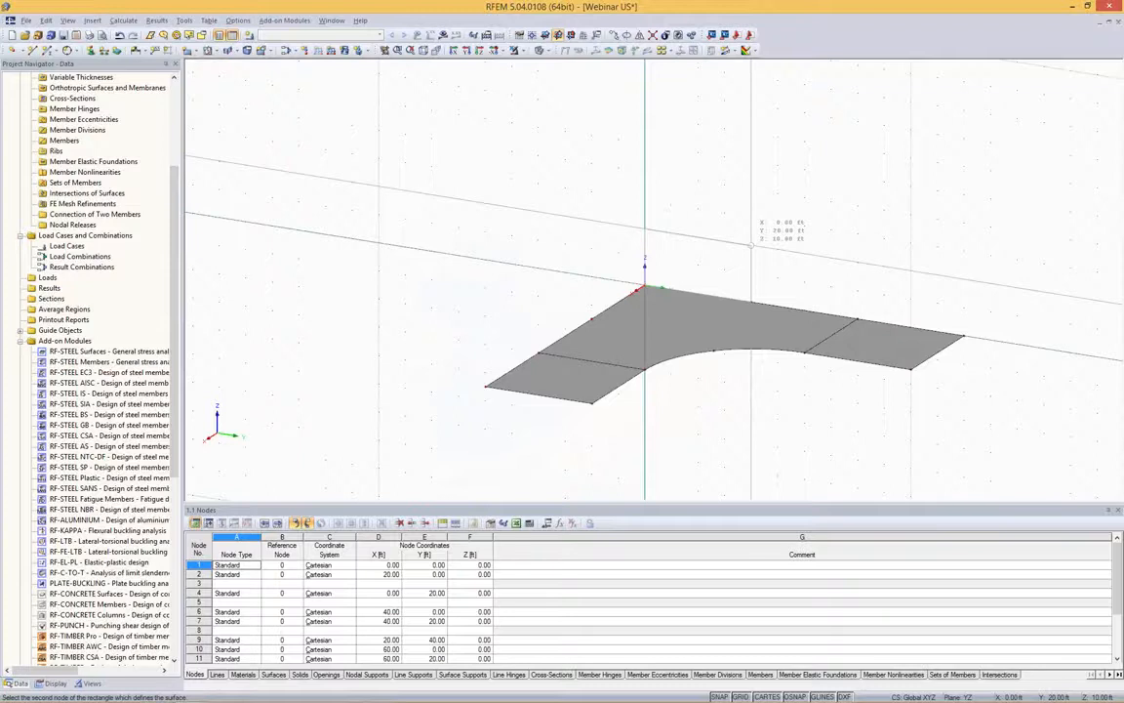
pyautogui.click(752, 245)
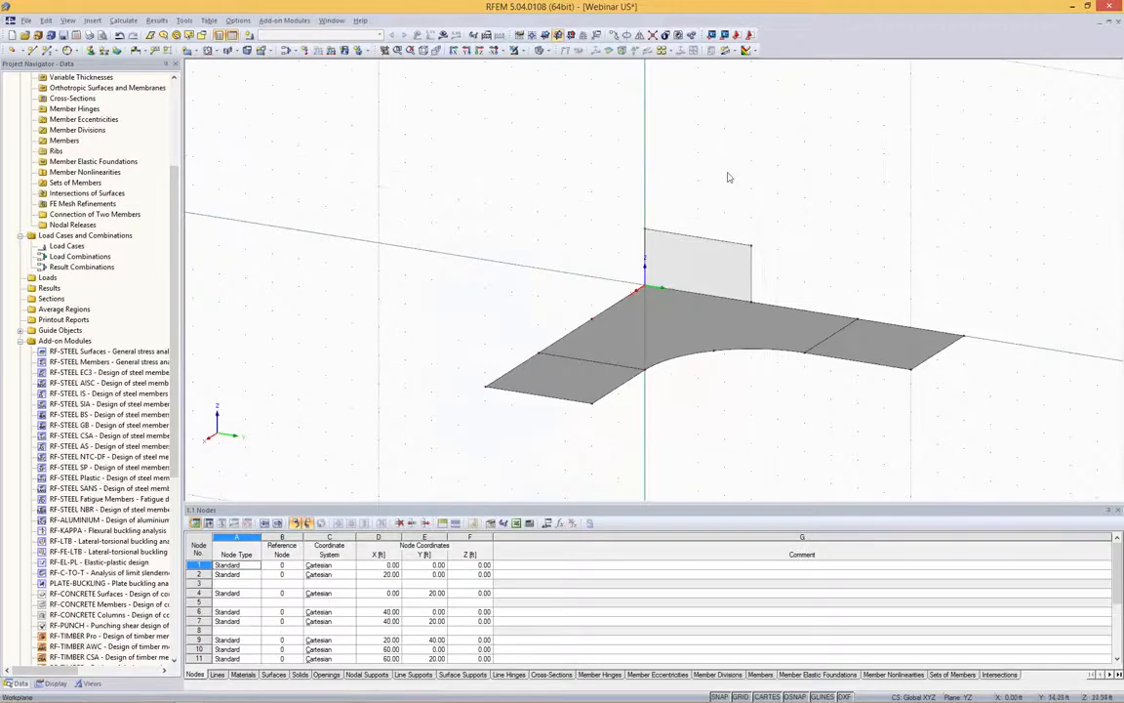
# Copy the wall at the origin to the slab's far end in the X direction, at X = 60 ft.
pyautogui.moveTo(728, 176)
pyautogui.keyDown('ctrl'); pyautogui.mouseDown(button='middle')
pyautogui.moveTo(610, 182)
pyautogui.moveTo(718, 191)
pyautogui.mouseUp(button='middle'); pyautogui.keyUp('ctrl')
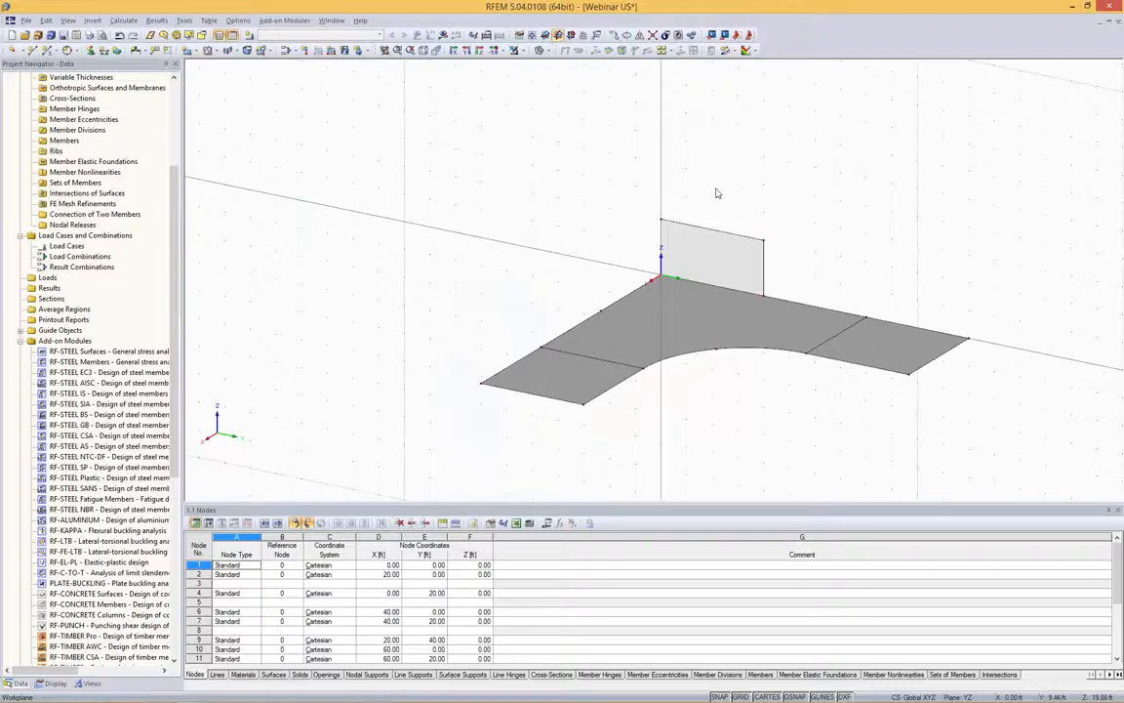
pyautogui.click(732, 254)
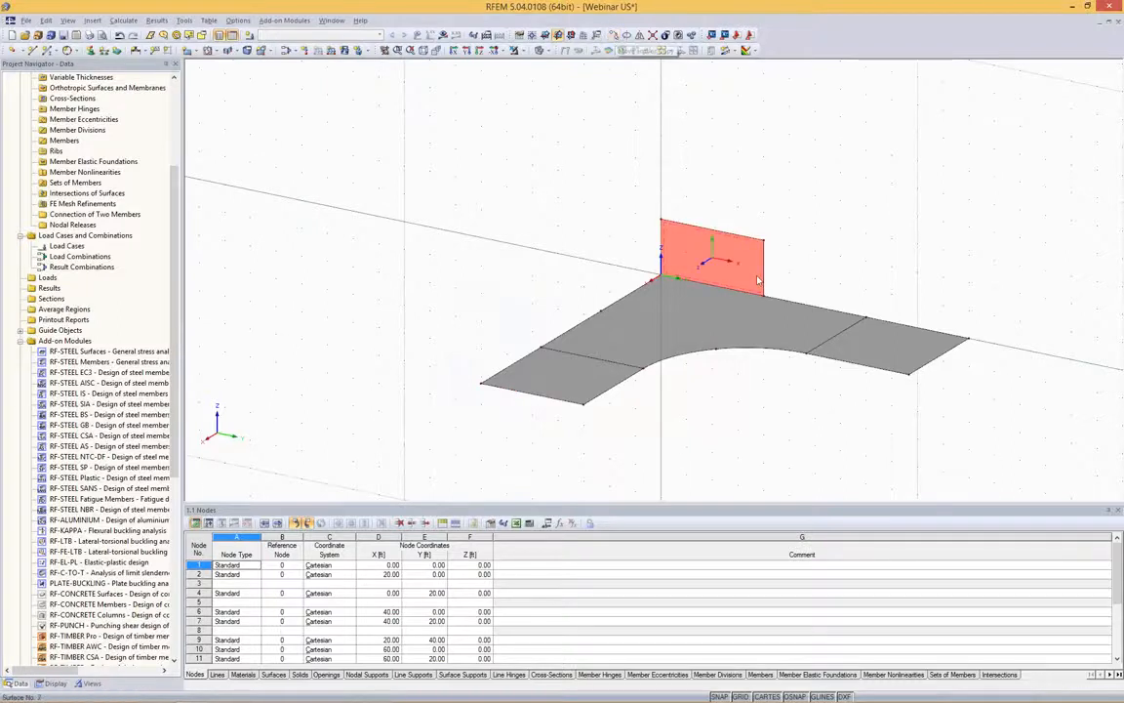
pyautogui.moveTo(681, 244); pyautogui.dragTo(585, 405)
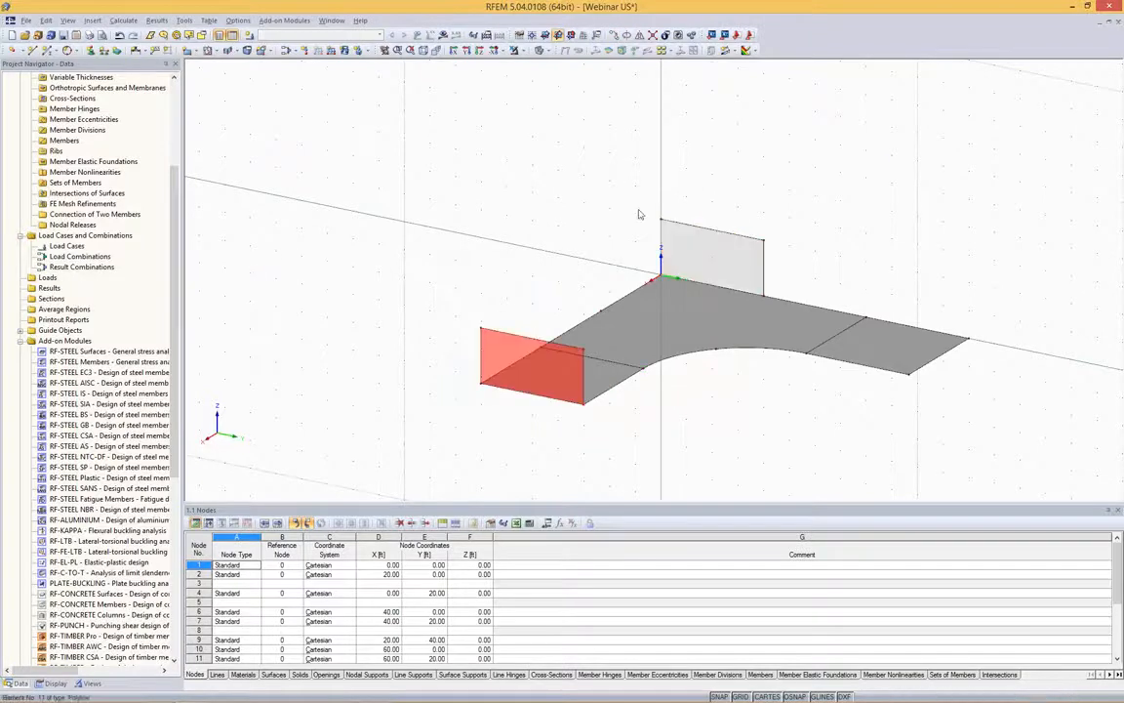
pyautogui.click(788, 153)
# On the XZ work plane, draw a rectangular wall from the origin, 10 ft long in X and 10 ft high.
pyautogui.keyDown('ctrl'); pyautogui.moveTo(851, 217); pyautogui.dragTo(566, 98, button='middle'); pyautogui.keyUp('ctrl')
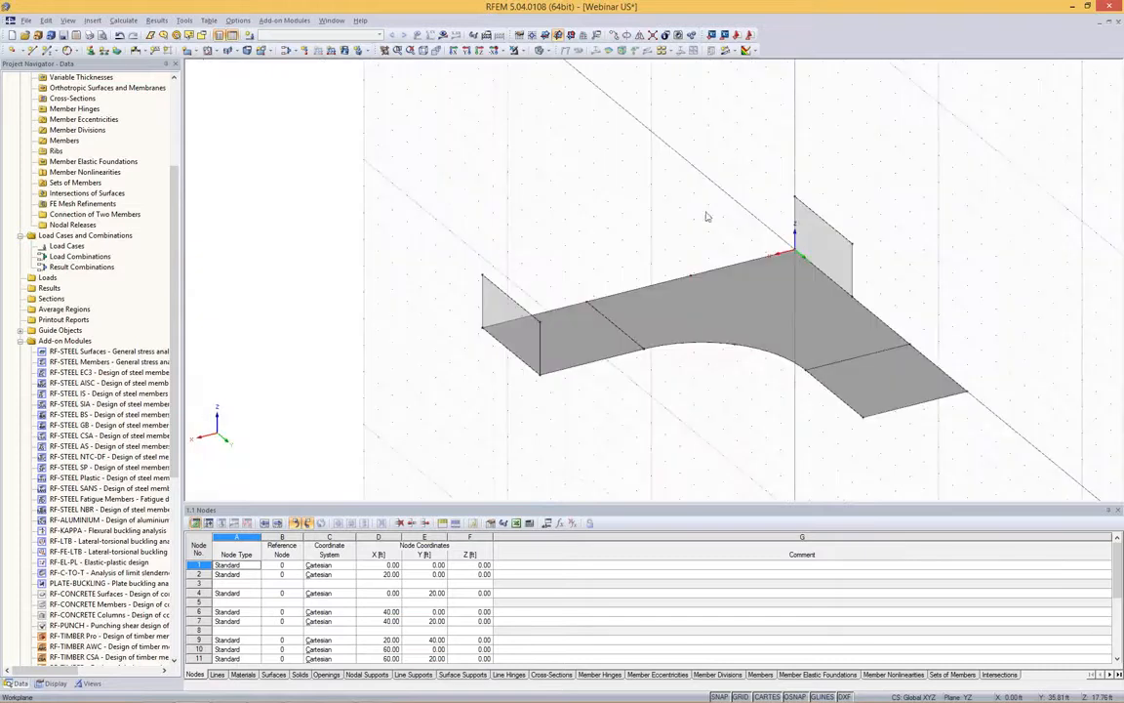
pyautogui.click(571, 35)
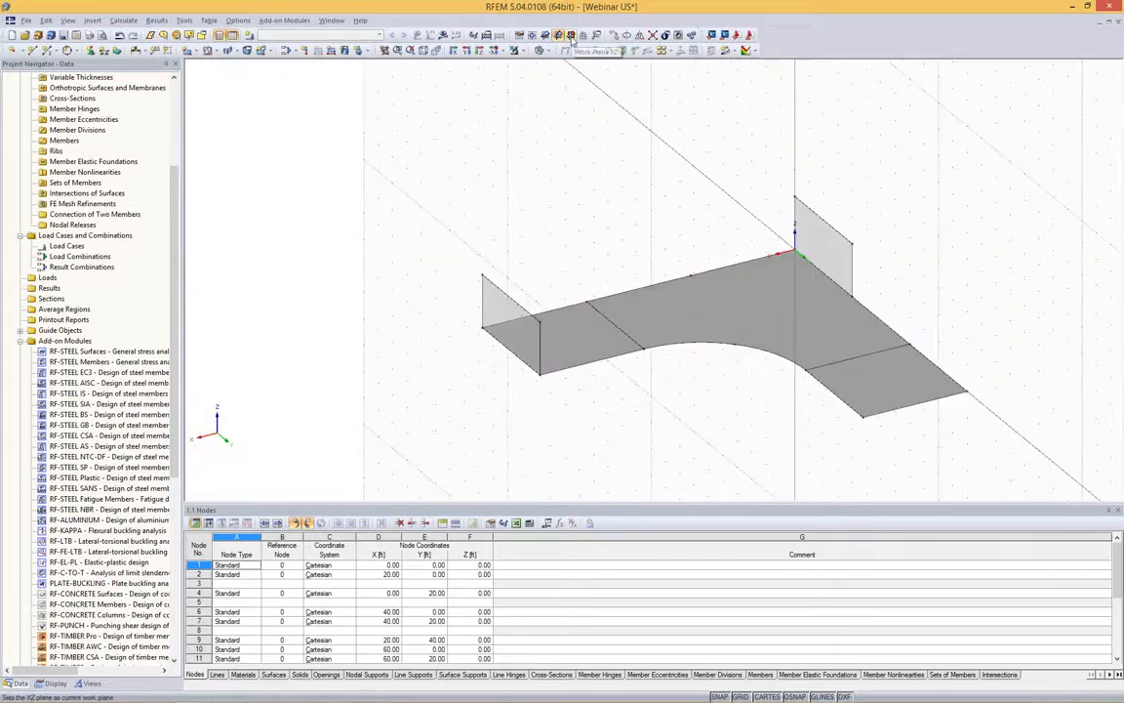
pyautogui.keyDown('ctrl'); pyautogui.moveTo(917, 274); pyautogui.dragTo(1001, 303, button='middle'); pyautogui.keyUp('ctrl')
pyautogui.click(169, 50)
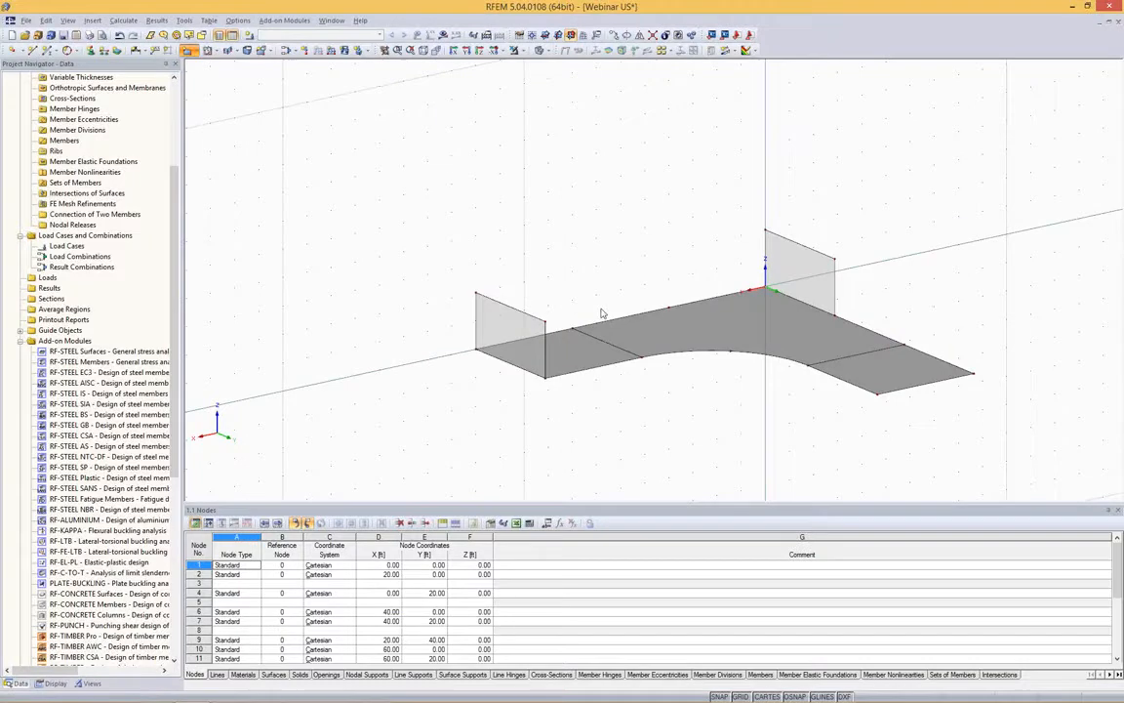
pyautogui.click(672, 485)
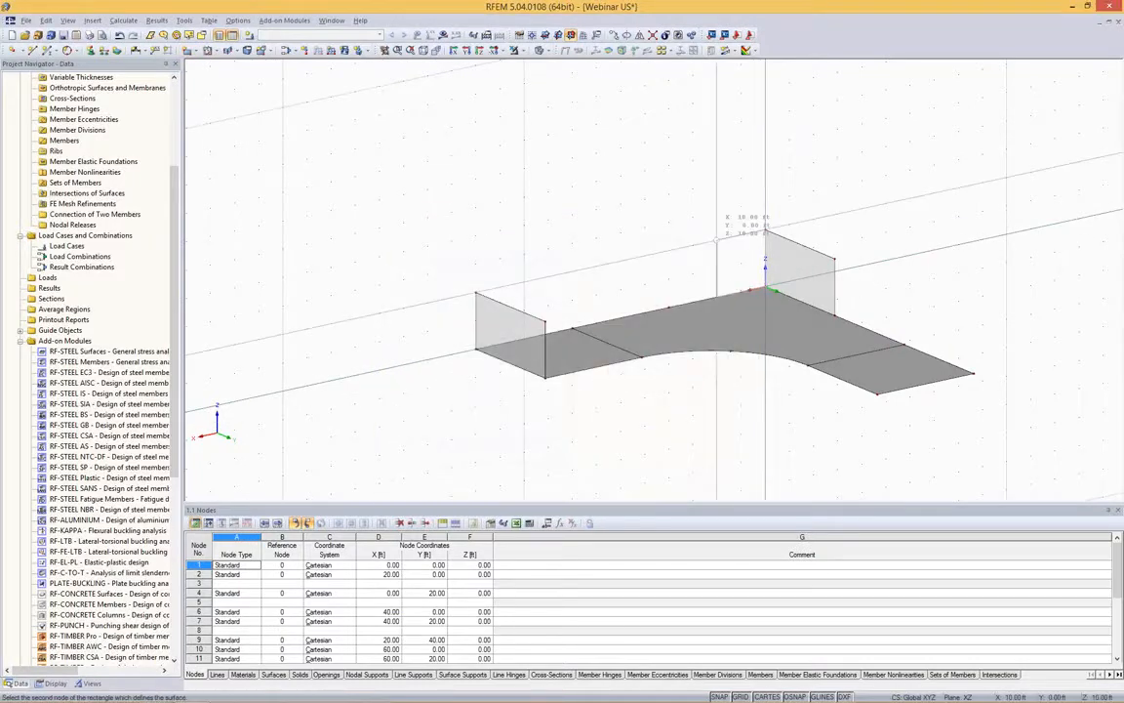
pyautogui.click(717, 240)
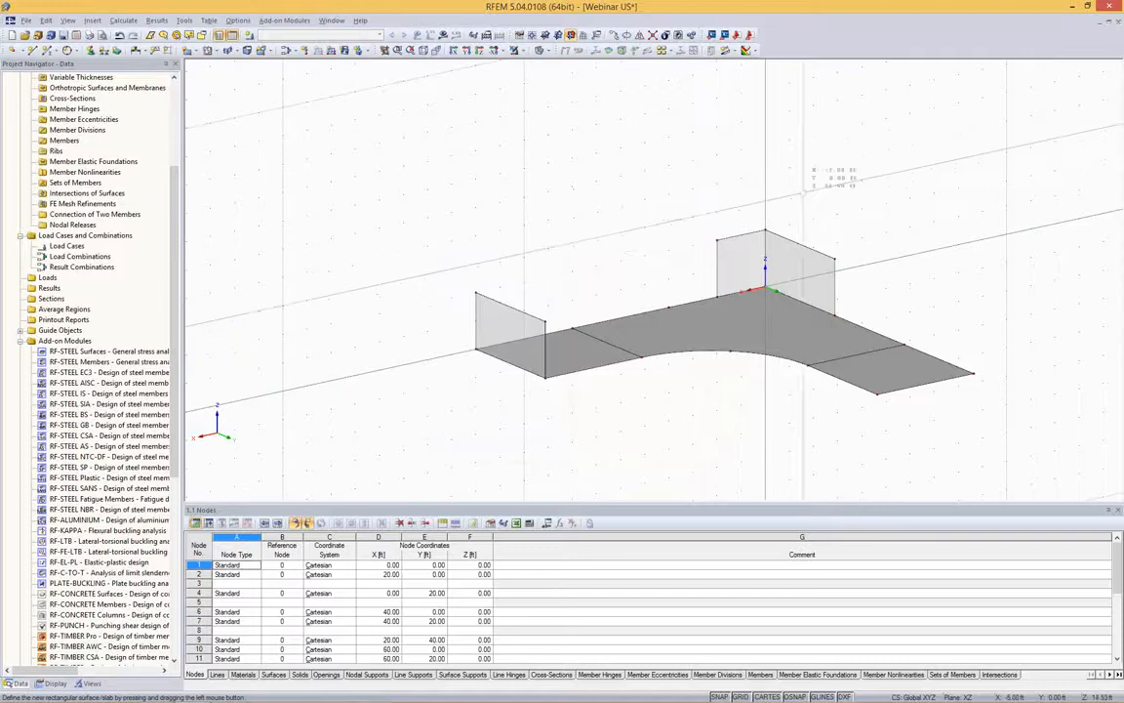
# Draw a second 10 ft high rectangular wall at the slab's far end along Y = 0, from X = 60 ft to X = 50 ft.
pyautogui.click(476, 293)
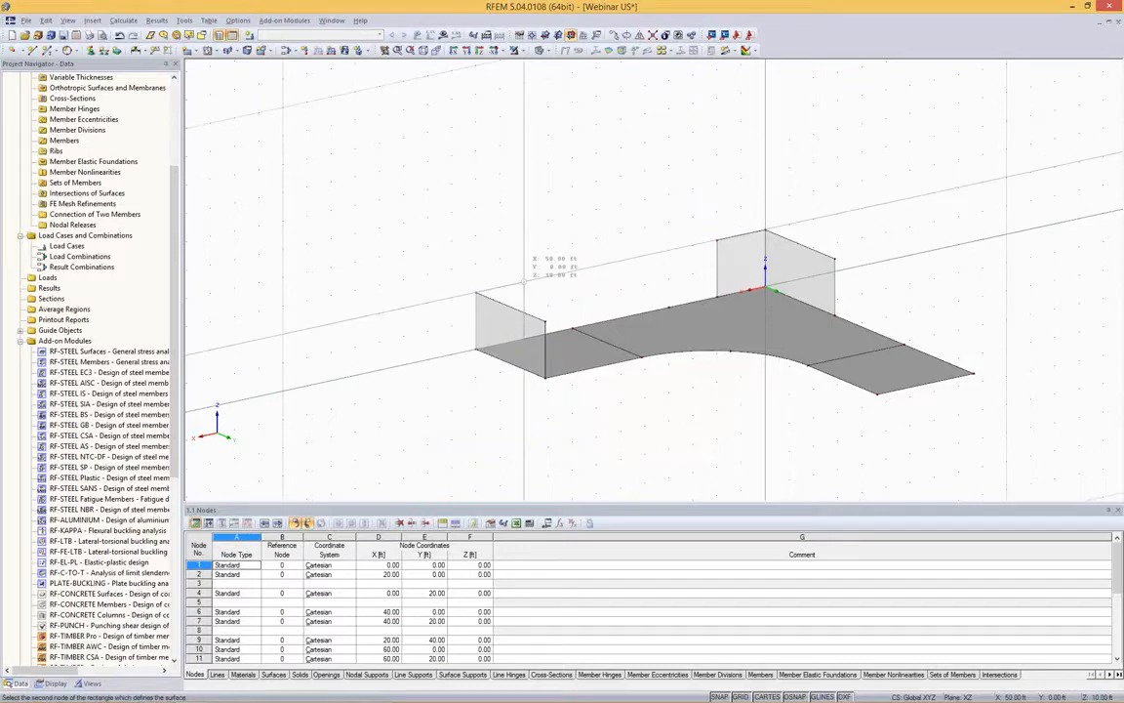
pyautogui.click(524, 282)
pyautogui.rightClick(625, 170)
pyautogui.moveTo(580, 171)
pyautogui.keyDown('ctrl'); pyautogui.mouseDown(button='middle')
pyautogui.moveTo(511, 210)
pyautogui.moveTo(439, 213)
pyautogui.mouseUp(button='middle'); pyautogui.keyUp('ctrl')
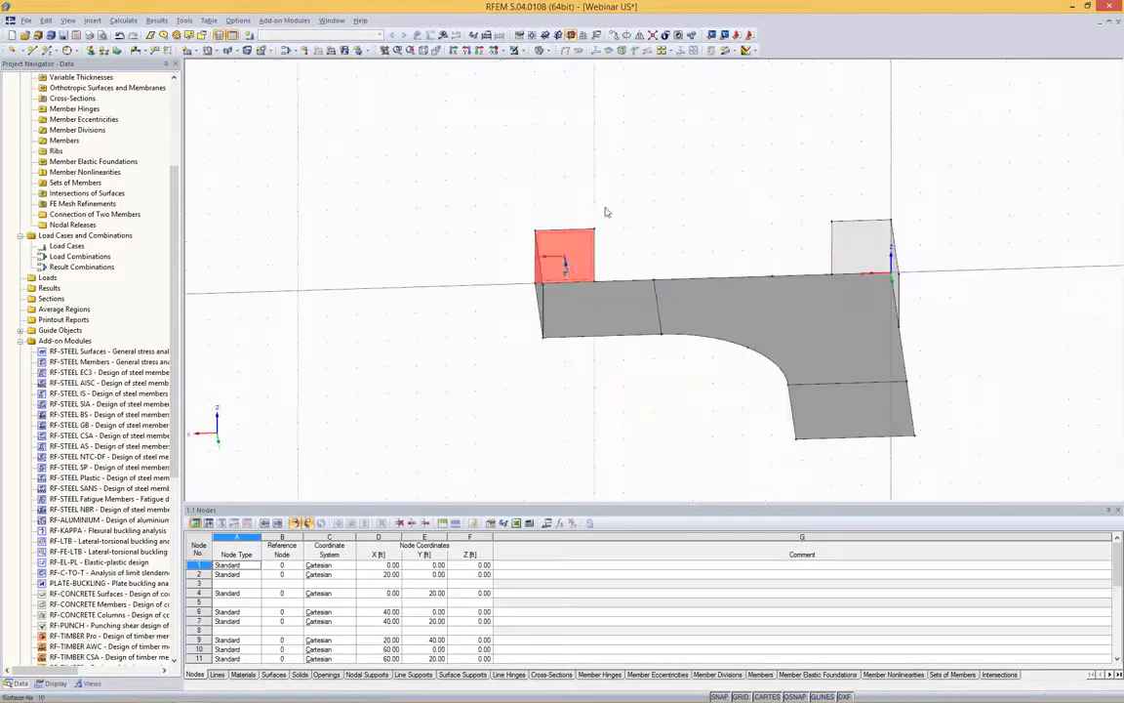
pyautogui.keyDown('ctrl'); pyautogui.moveTo(607, 180); pyautogui.dragTo(746, 176, button='middle'); pyautogui.keyUp('ctrl')
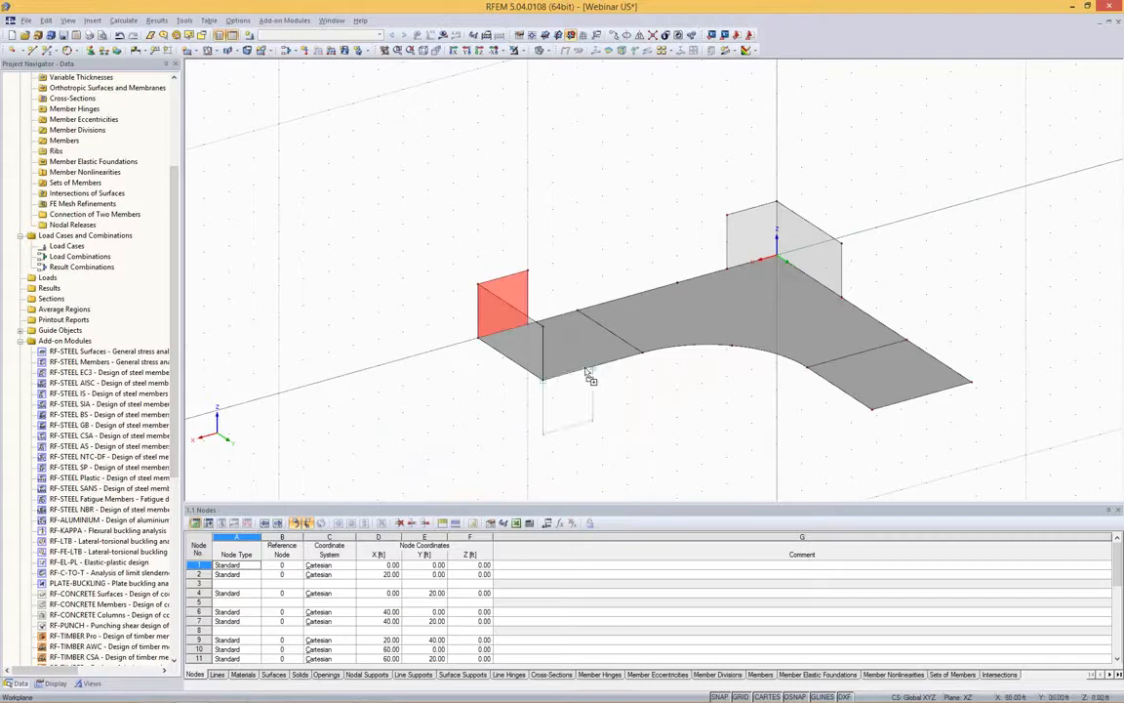
pyautogui.keyDown('ctrl'); pyautogui.moveTo(588, 376); pyautogui.dragTo(580, 182); pyautogui.keyUp('ctrl')
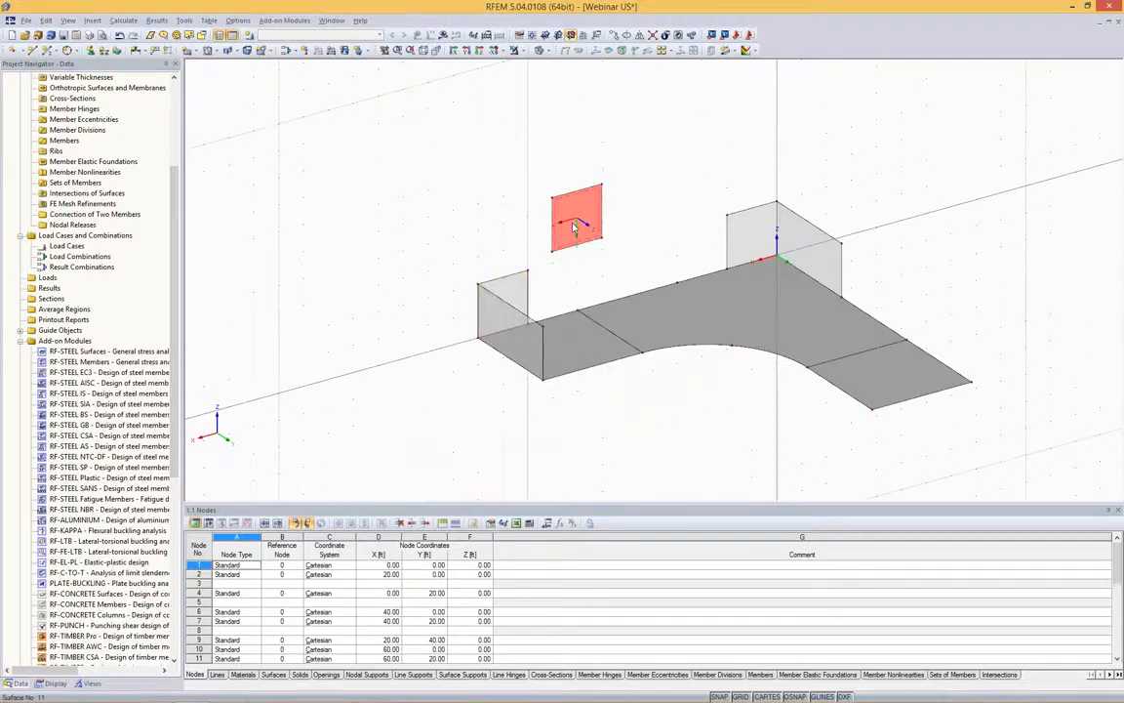
pyautogui.moveTo(547, 168); pyautogui.dragTo(626, 254)
pyautogui.press('Delete')
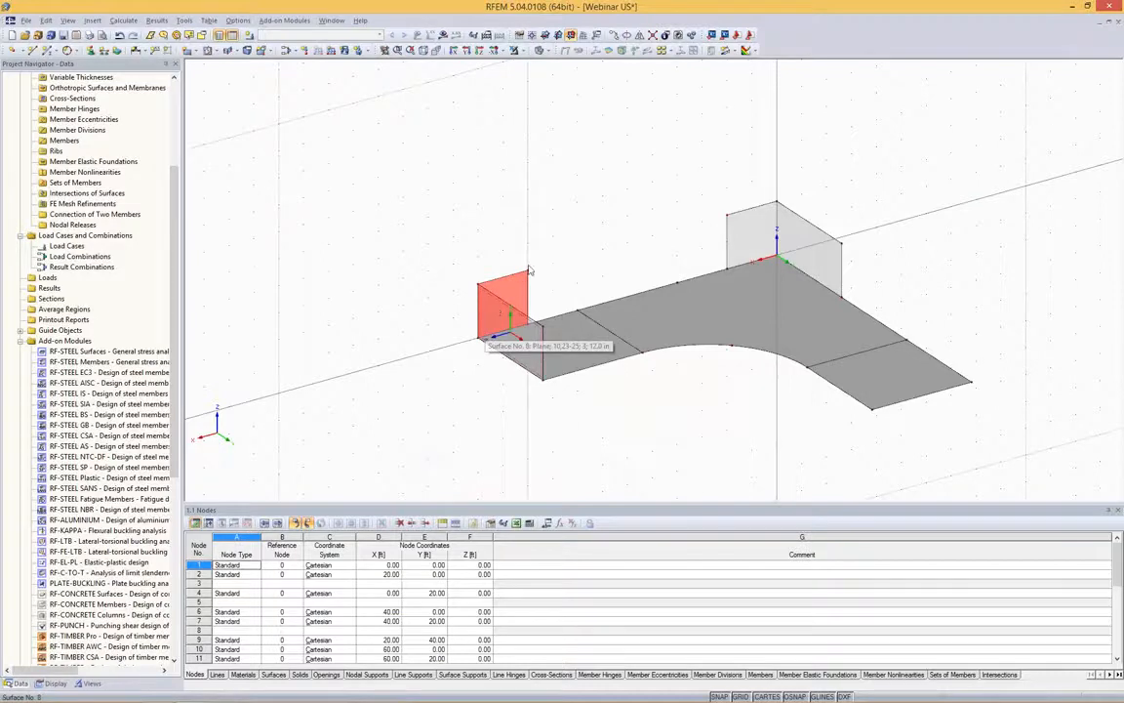
# Copy the 10 ft long wall at the X = 60 ft end to the slab's opposite edge and connect the lines across the whole model.
pyautogui.keyDown('ctrl'); pyautogui.moveTo(602, 250); pyautogui.dragTo(514, 242, button='middle'); pyautogui.keyUp('ctrl')
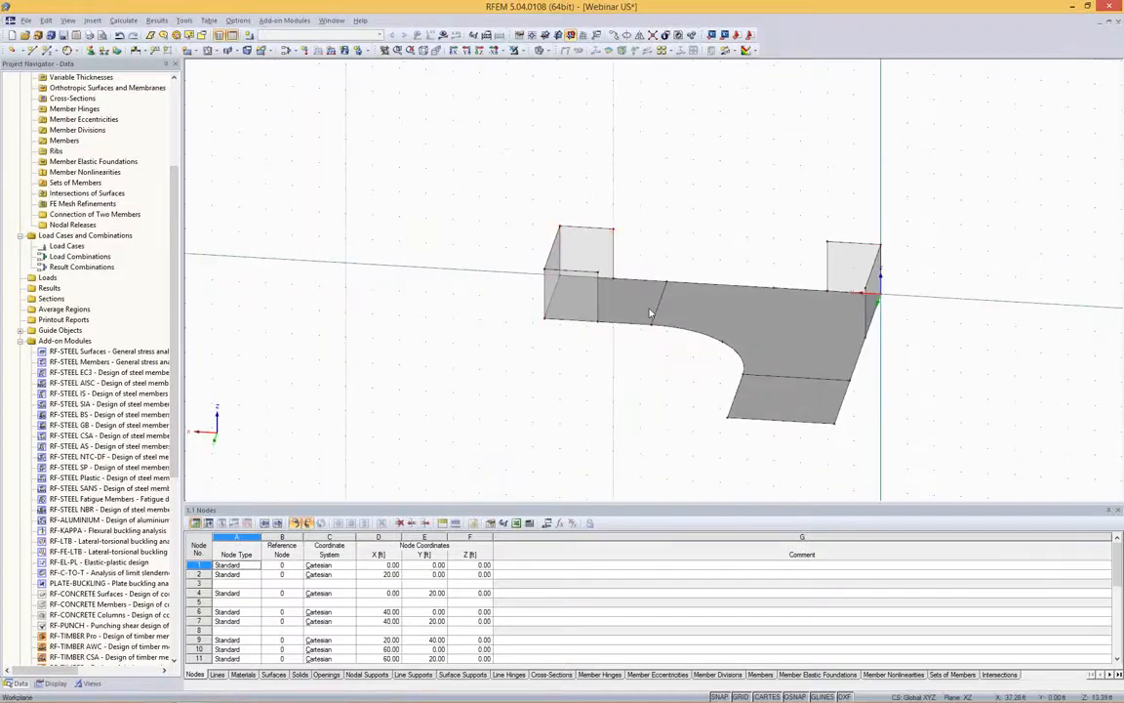
pyautogui.keyDown('ctrl'); pyautogui.moveTo(681, 229); pyautogui.dragTo(697, 203, button='middle'); pyautogui.keyUp('ctrl')
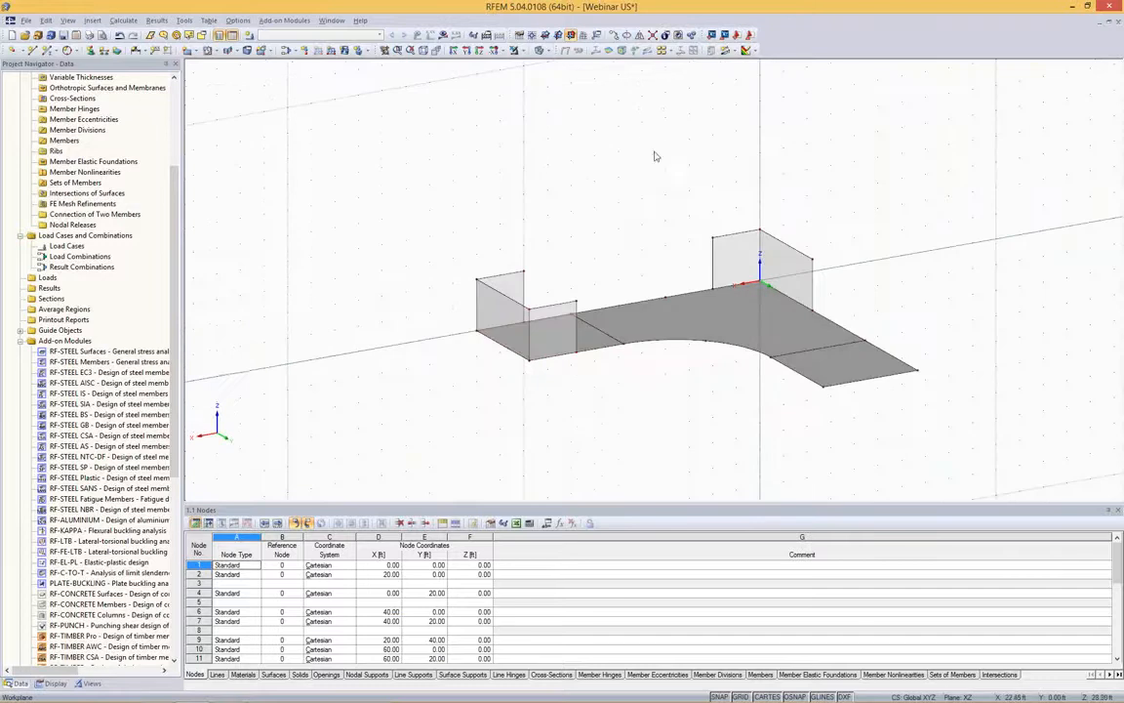
pyautogui.click(653, 36)
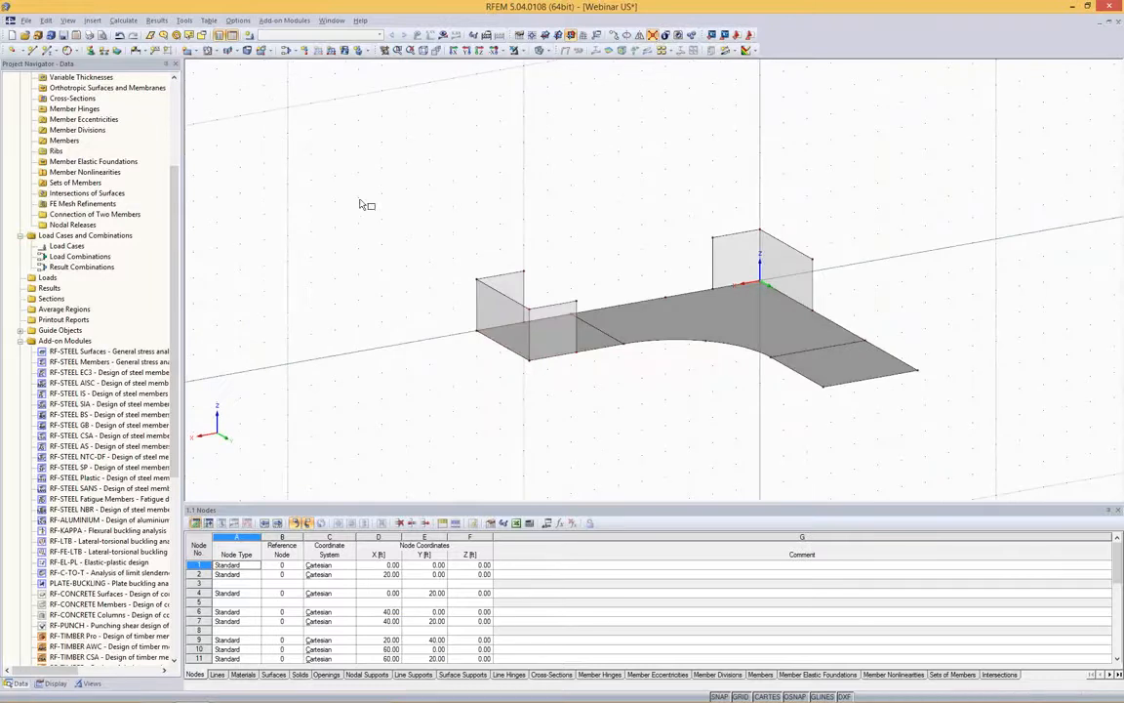
pyautogui.moveTo(364, 156); pyautogui.dragTo(900, 409)
pyautogui.keyDown('ctrl'); pyautogui.moveTo(620, 180); pyautogui.dragTo(699, 222, button='middle'); pyautogui.keyUp('ctrl')
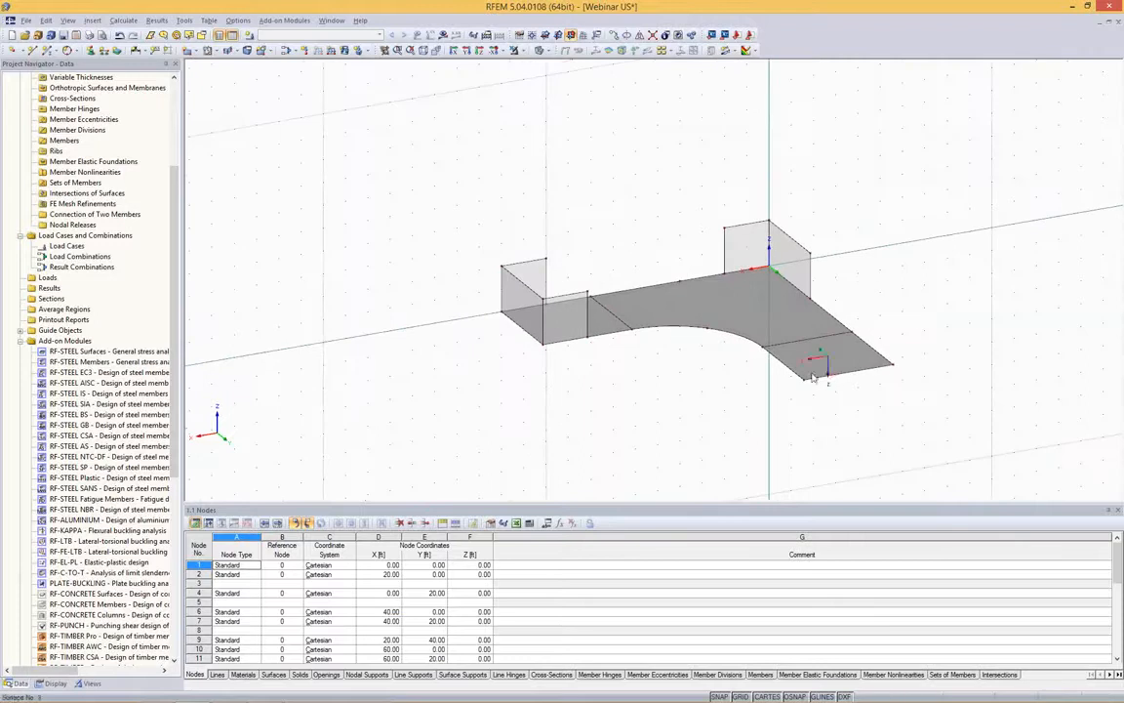
# Start a new single member with the member type Beam.
pyautogui.click(820, 325)
pyautogui.click(47, 52)
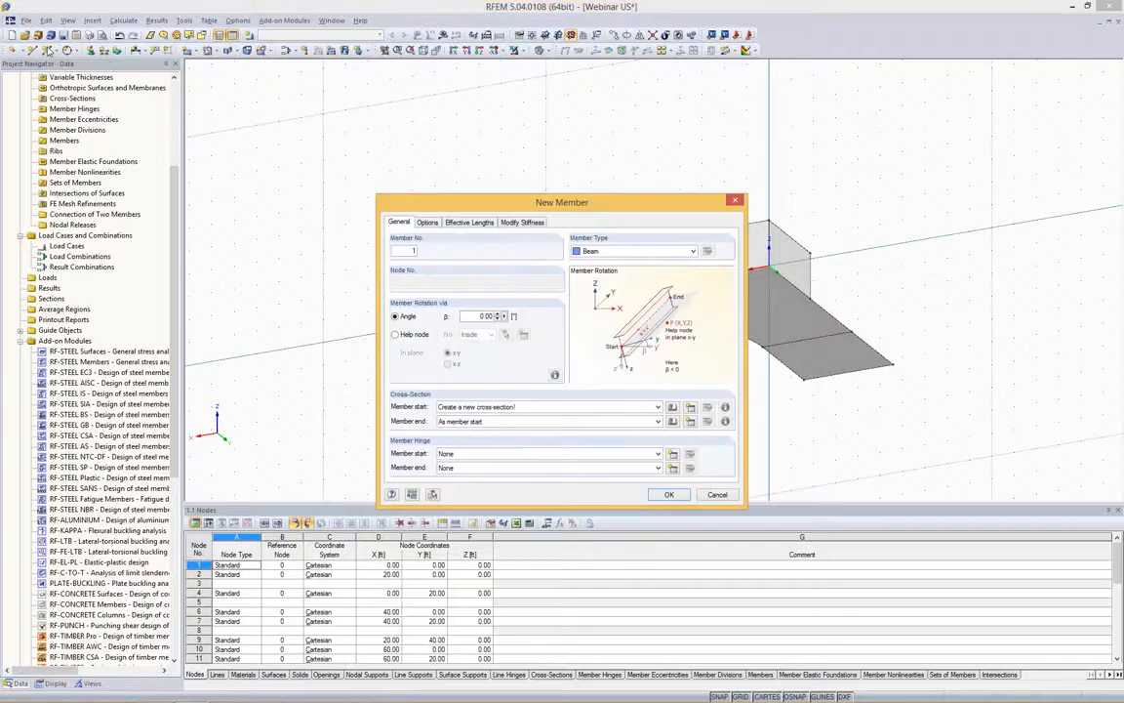
pyautogui.moveTo(604, 210); pyautogui.dragTo(559, 191)
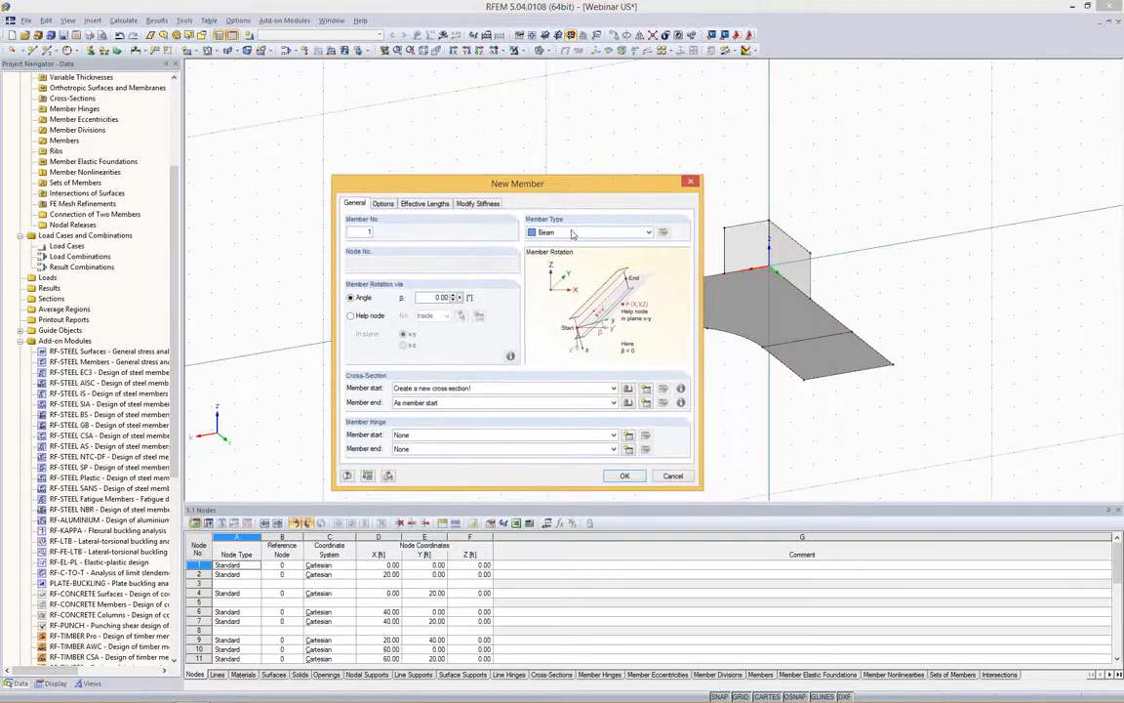
pyautogui.click(576, 234)
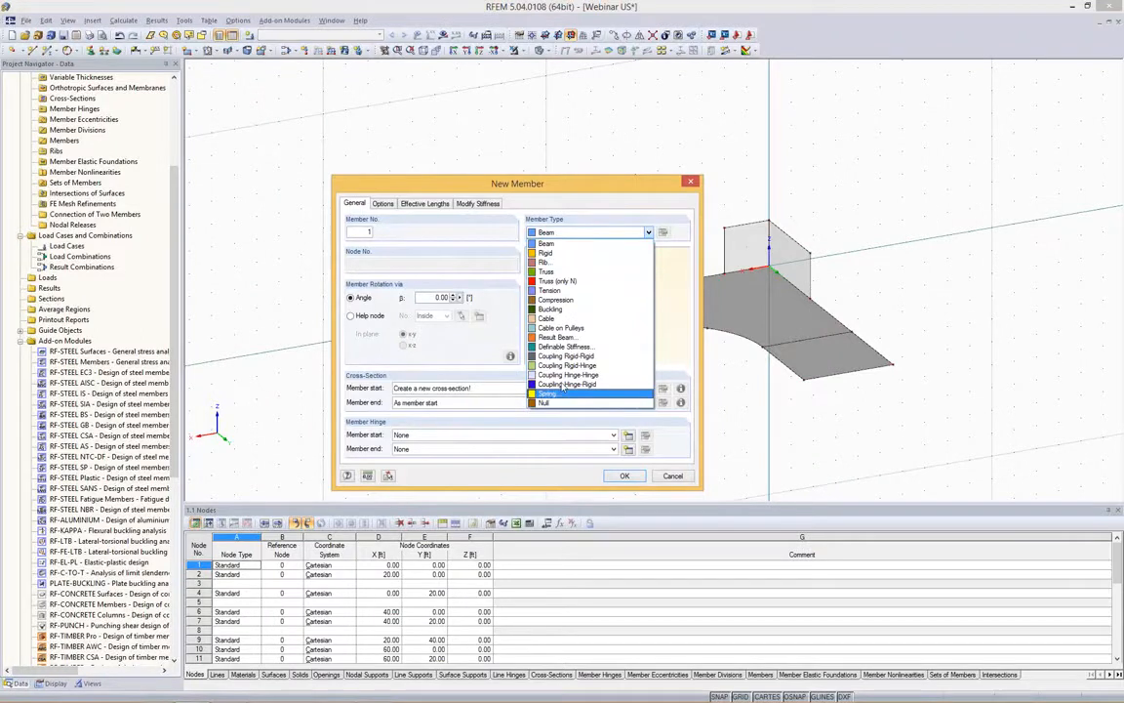
pyautogui.click(544, 243)
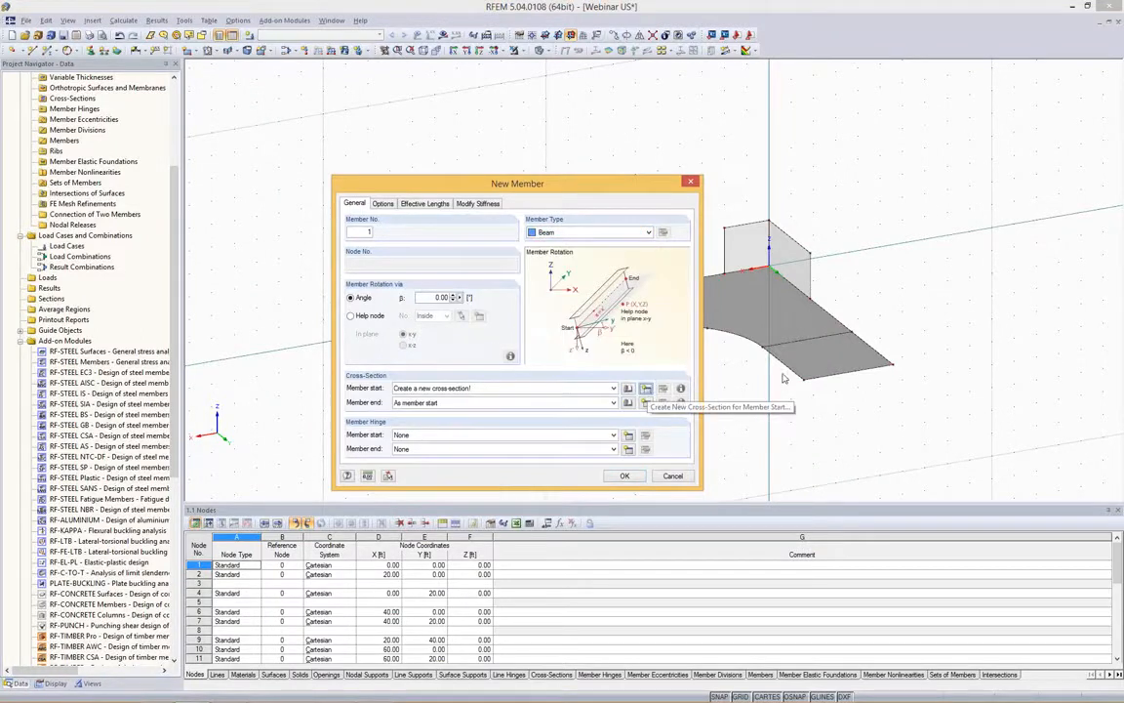
# Create a rolled I-section W 10x77 (AISC 13) in Steel A992 as the member's cross-section and accept the member settings.
pyautogui.click(645, 388)
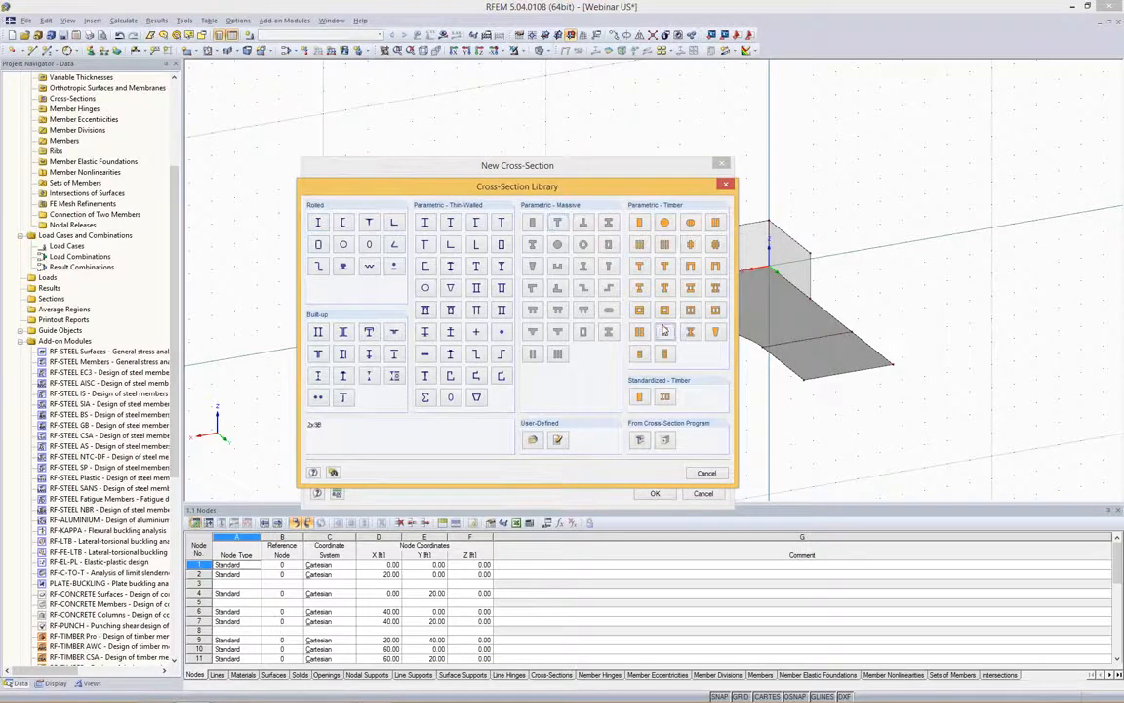
pyautogui.click(319, 224)
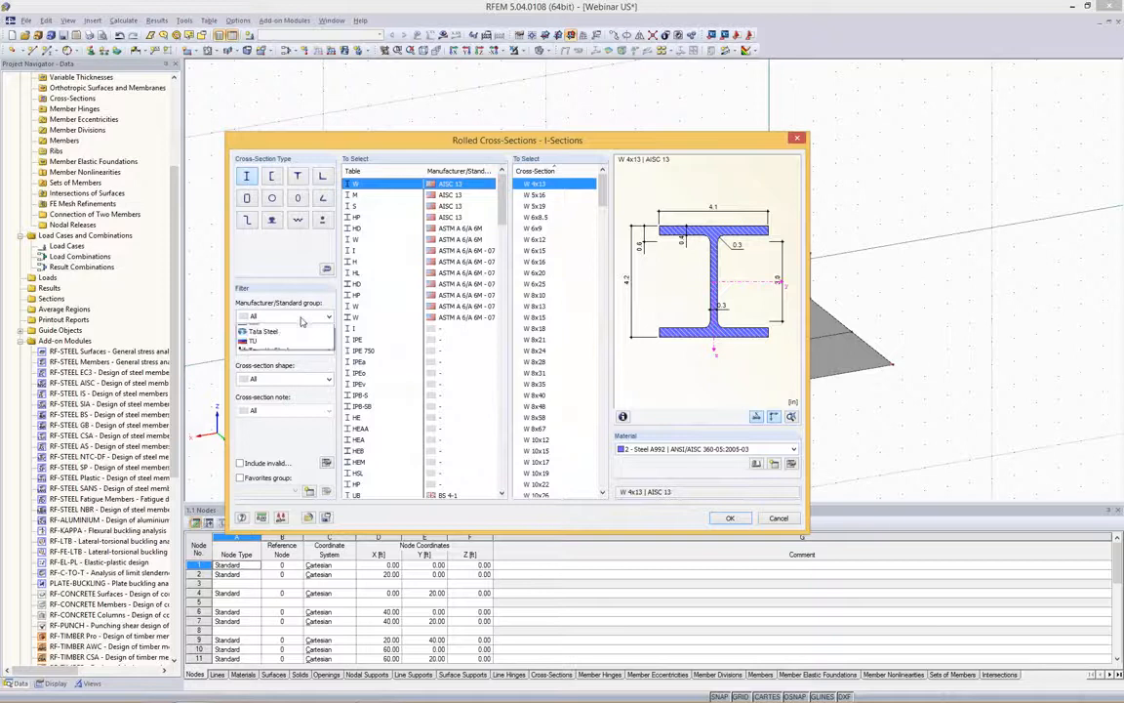
pyautogui.click(283, 316)
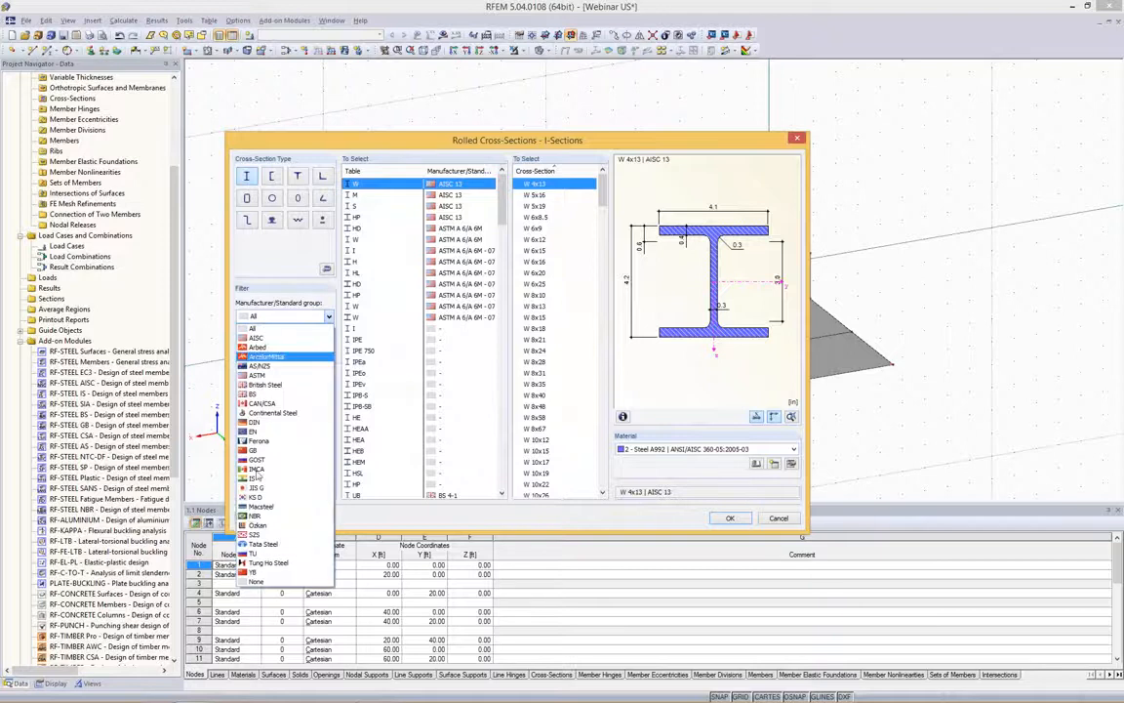
pyautogui.click(263, 258)
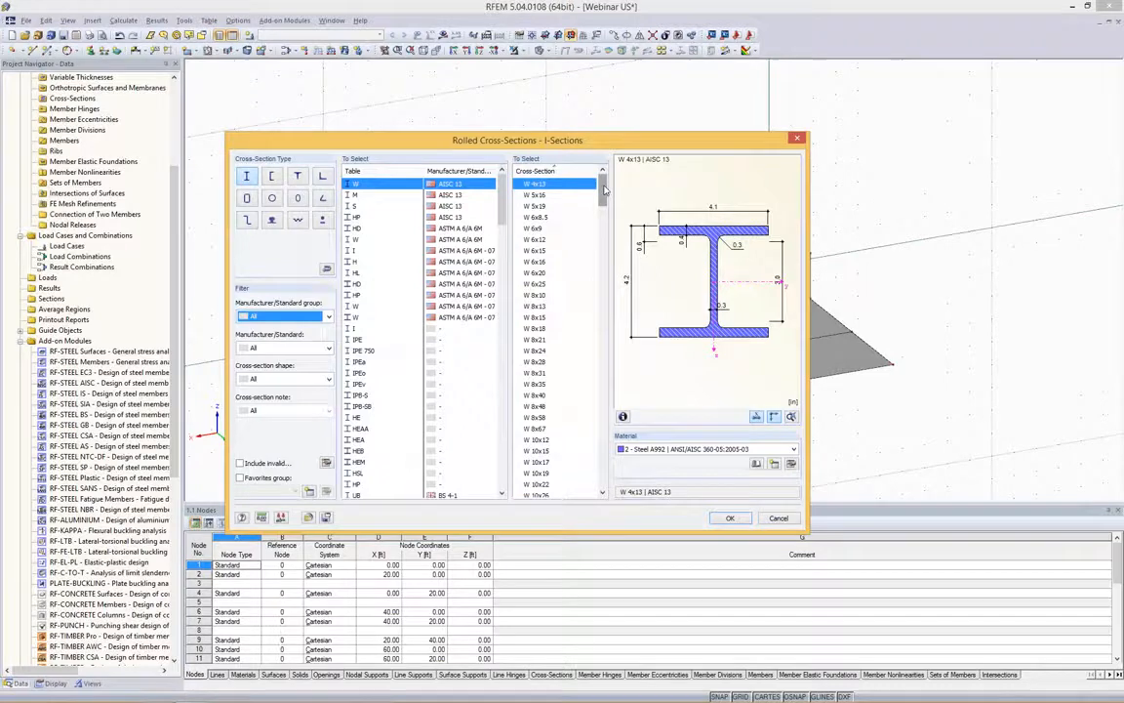
pyautogui.scroll(-10, 532, 272)
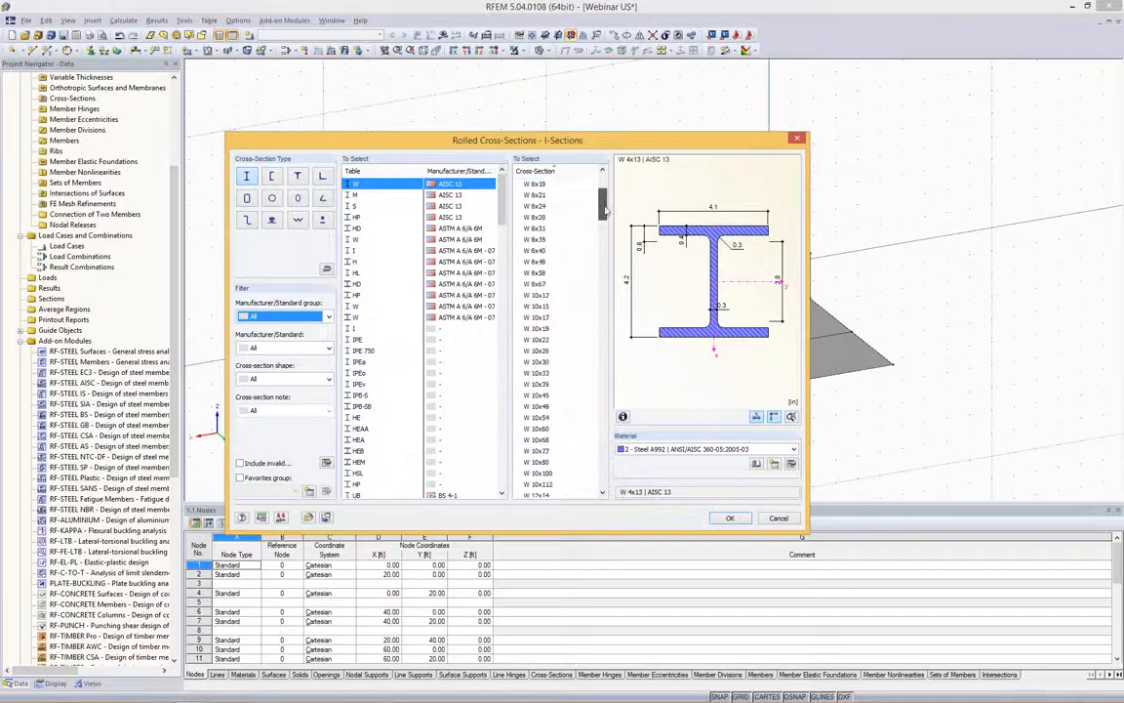
pyautogui.click(537, 262)
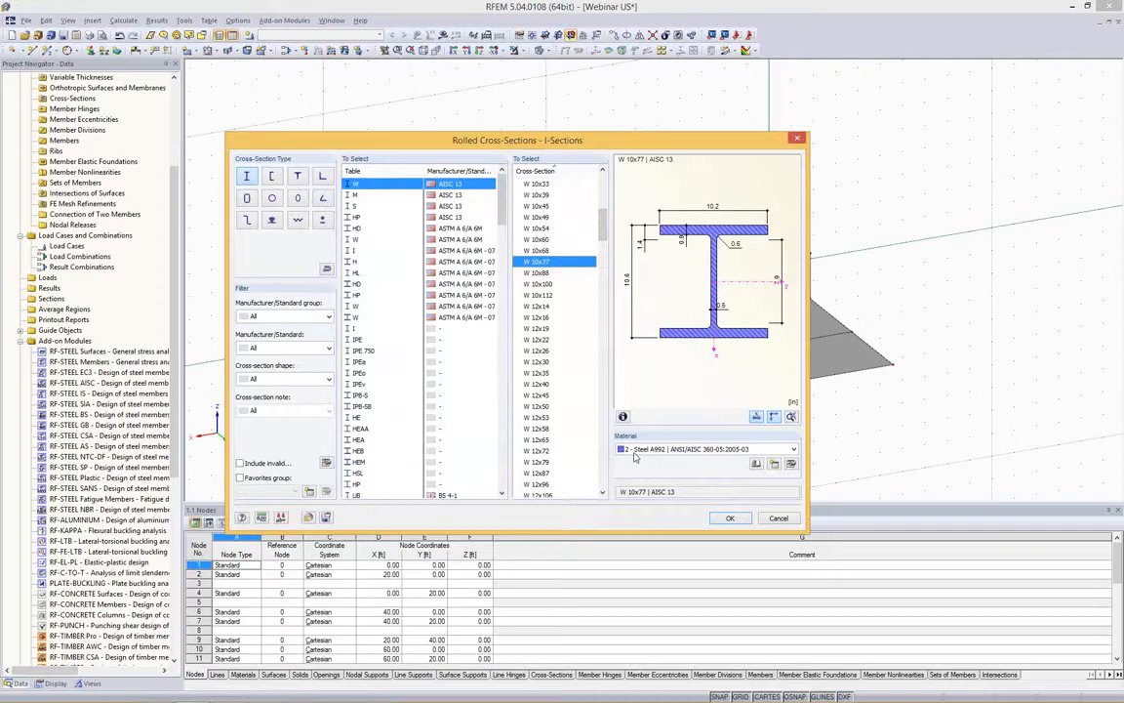
pyautogui.click(655, 450)
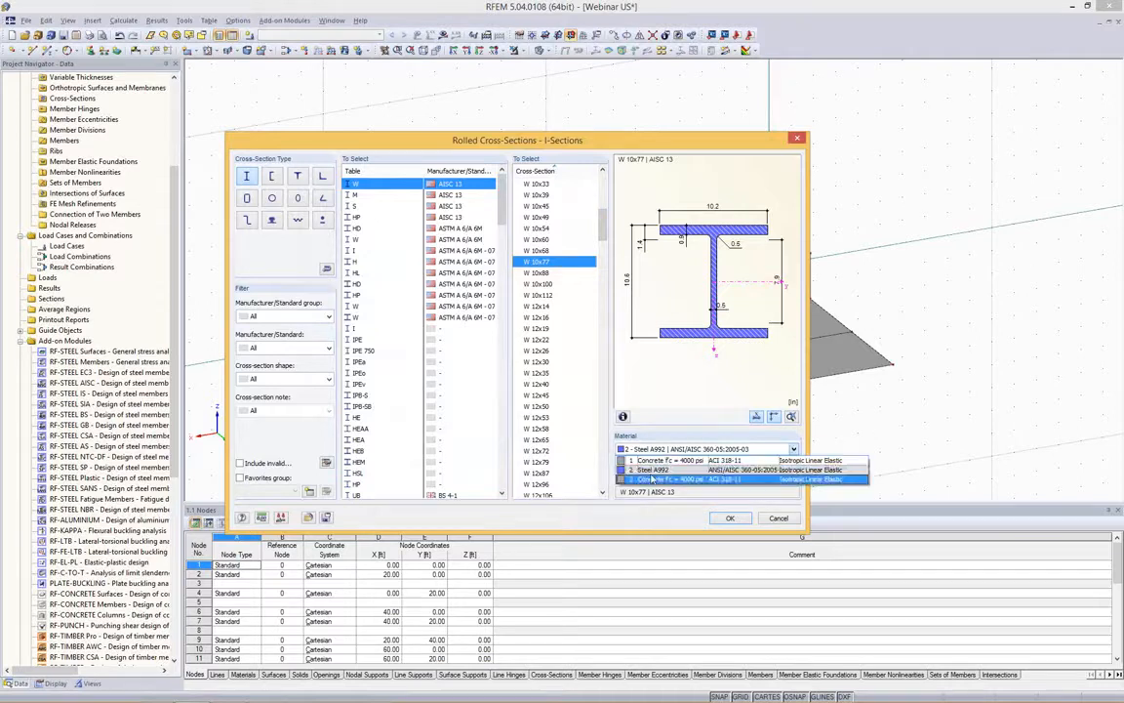
pyautogui.click(671, 469)
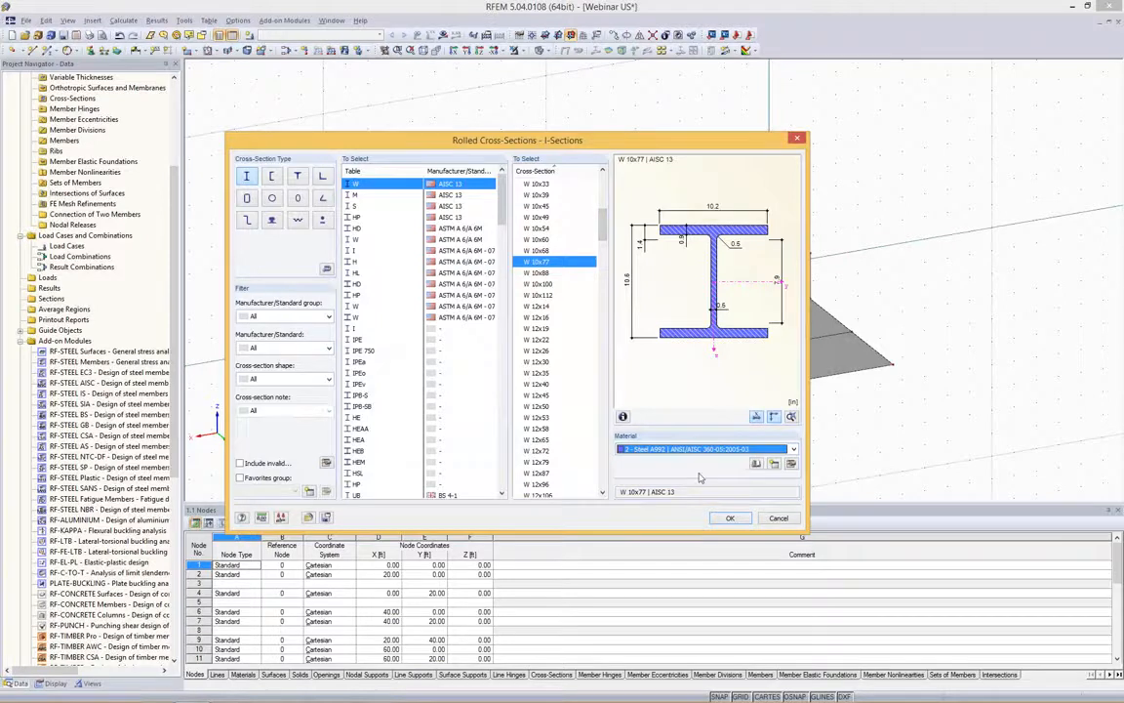
pyautogui.click(730, 518)
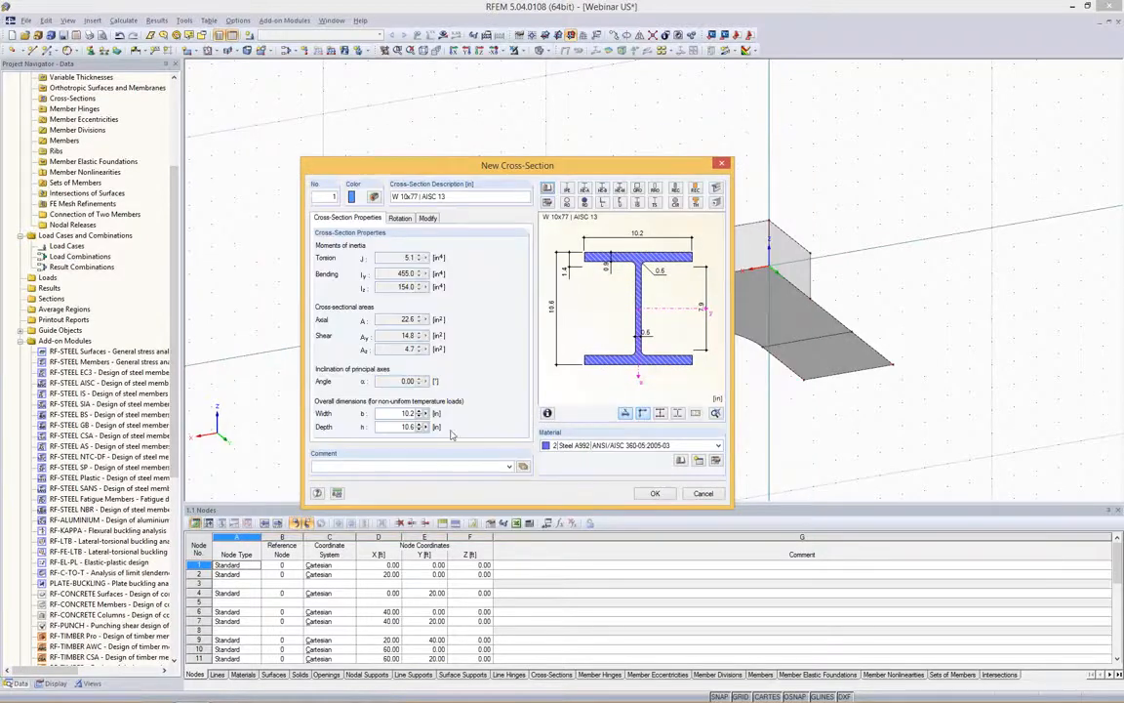
pyautogui.click(667, 495)
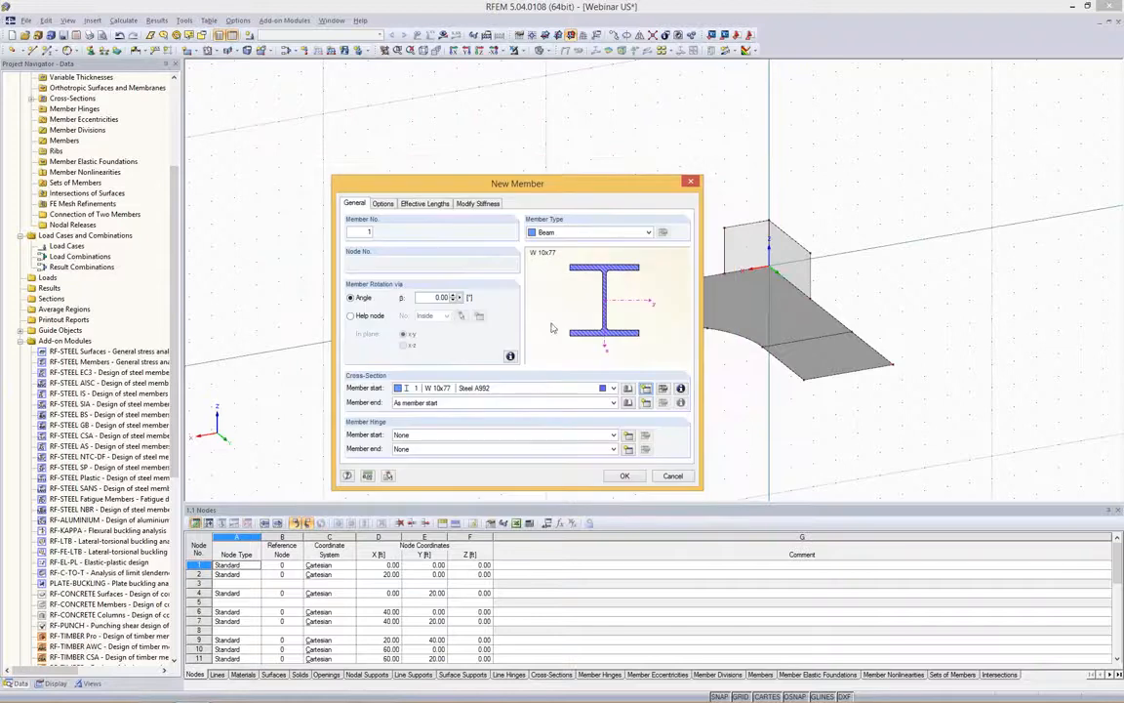
pyautogui.click(623, 476)
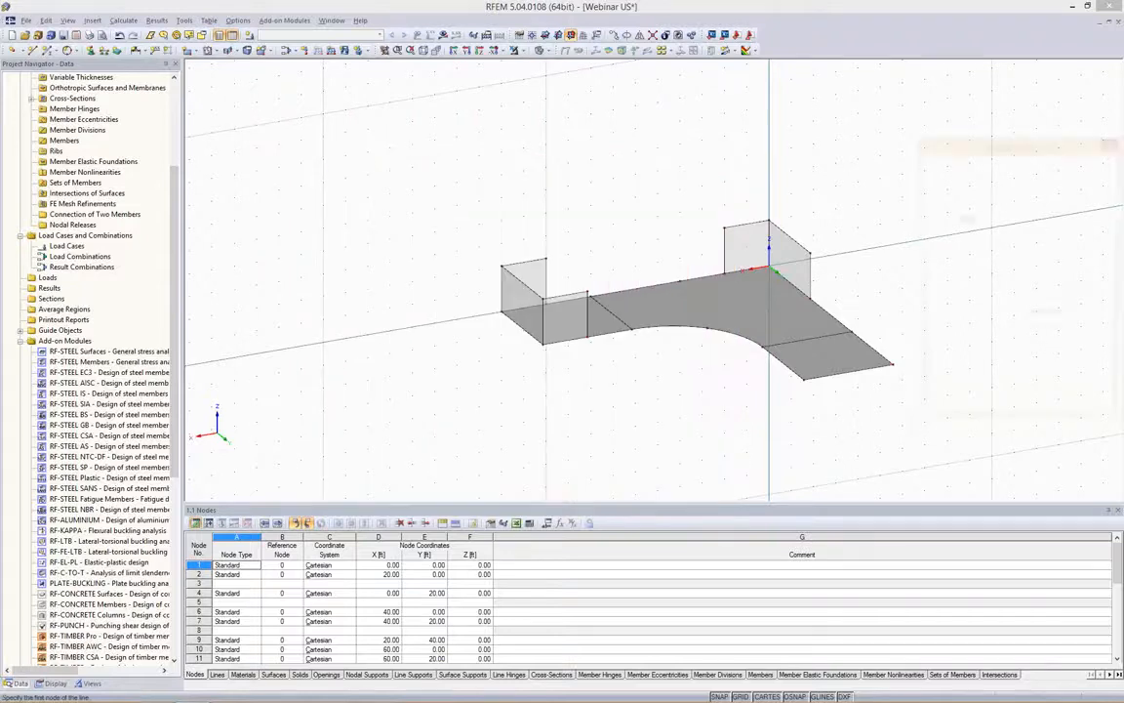
# Draw two vertical 10 ft columns on the slab's straight outer edge, at X = 40 ft and X = 20 ft.
pyautogui.moveTo(624, 227)
pyautogui.keyDown('ctrl'); pyautogui.mouseDown(button='middle')
pyautogui.moveTo(487, 172)
pyautogui.moveTo(496, 120)
pyautogui.moveTo(607, 239)
pyautogui.mouseUp(button='middle'); pyautogui.keyUp('ctrl')
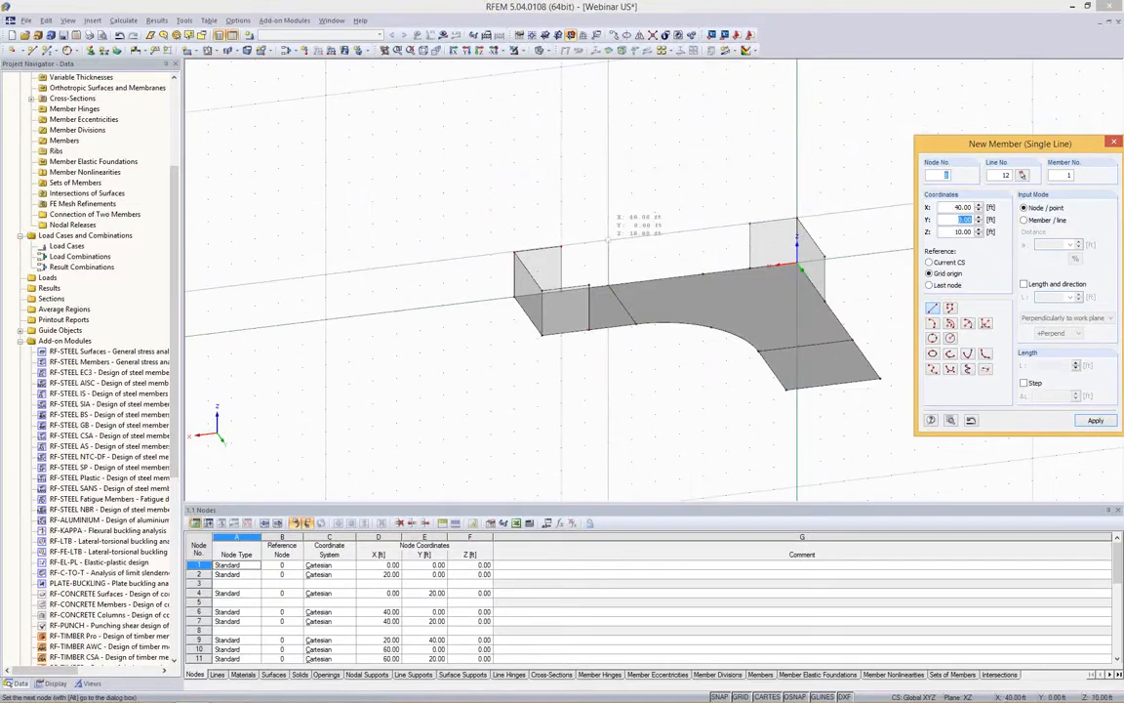
pyautogui.click(702, 230)
pyautogui.click(701, 267)
pyautogui.press('Escape')
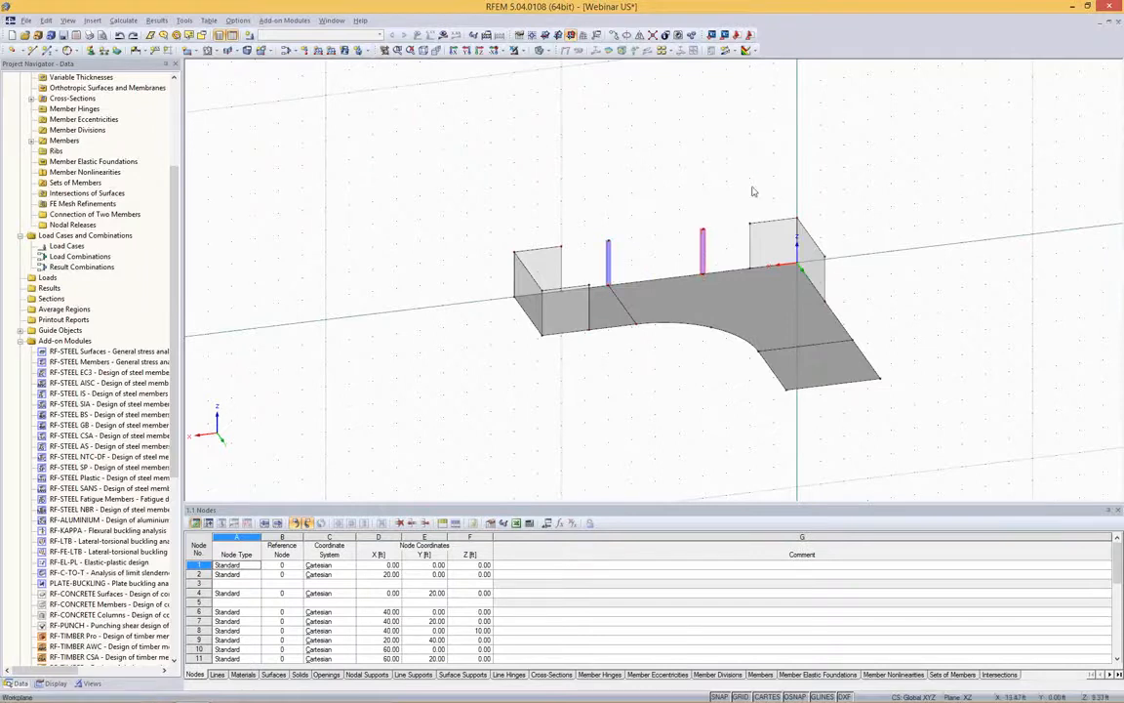
# Copy the column to the slab's inner edge: at both ends and the middle of the arc and at the inner corner of the Y-direction end.
pyautogui.keyDown('ctrl'); pyautogui.moveTo(868, 196); pyautogui.dragTo(838, 195, button='middle'); pyautogui.keyUp('ctrl')
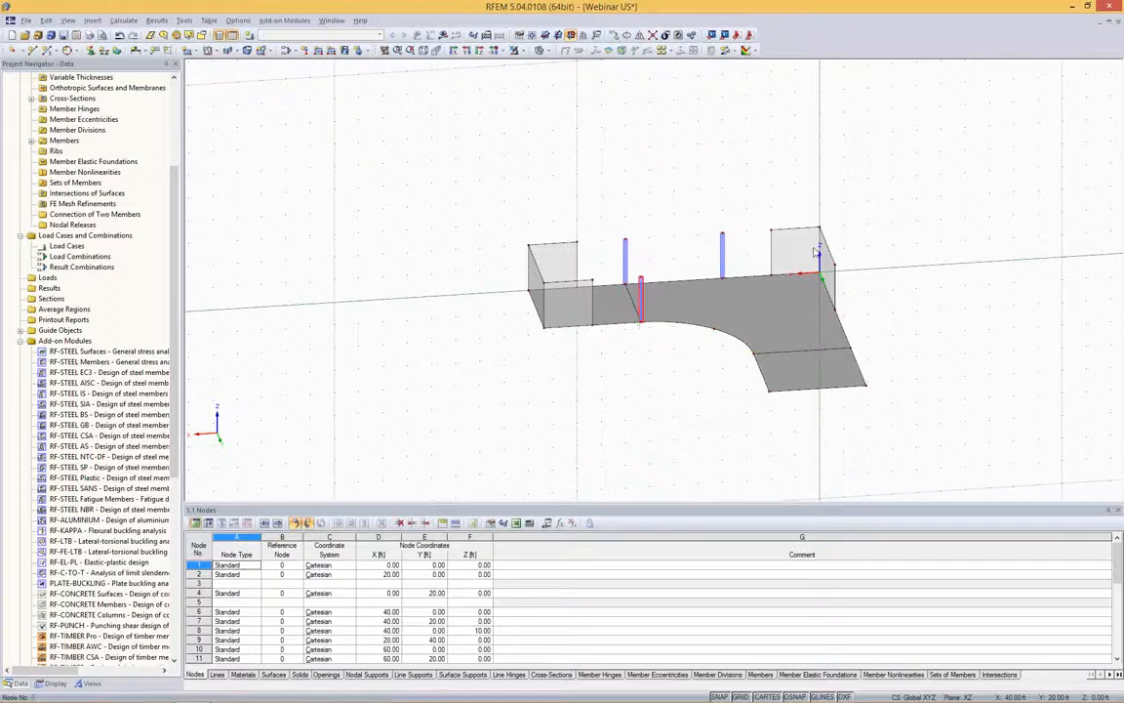
pyautogui.keyDown('ctrl'); pyautogui.moveTo(642, 315); pyautogui.dragTo(769, 393); pyautogui.keyUp('ctrl')
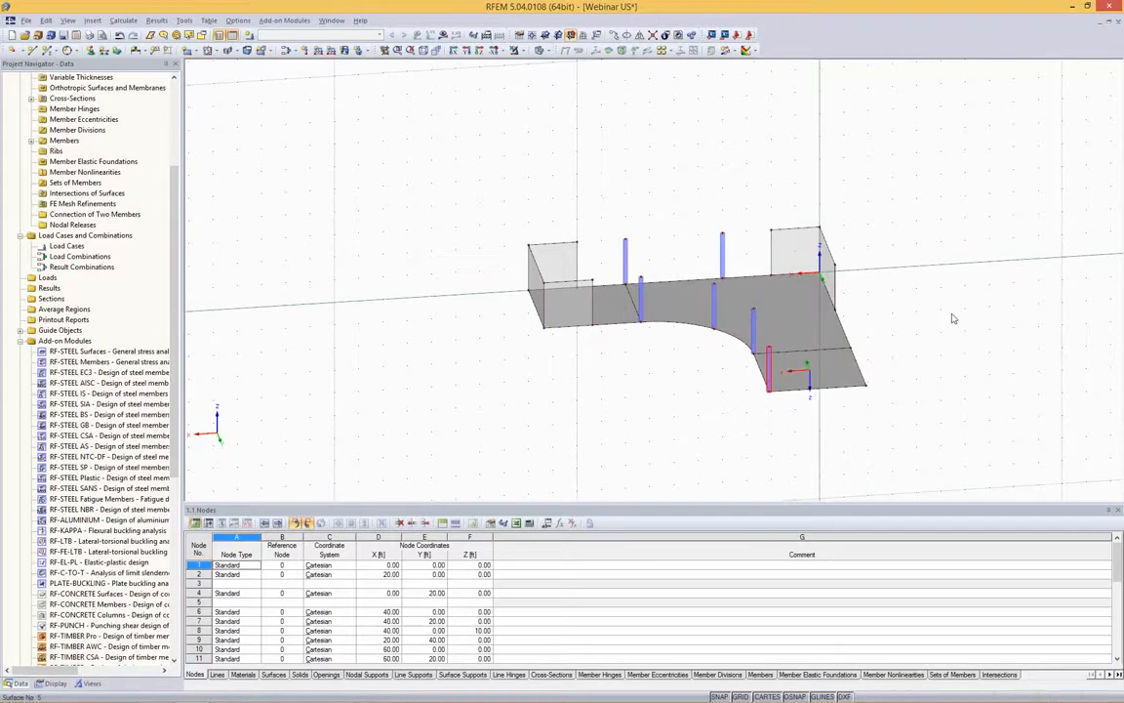
pyautogui.keyDown('ctrl'); pyautogui.moveTo(971, 256); pyautogui.dragTo(961, 273, button='middle'); pyautogui.keyUp('ctrl')
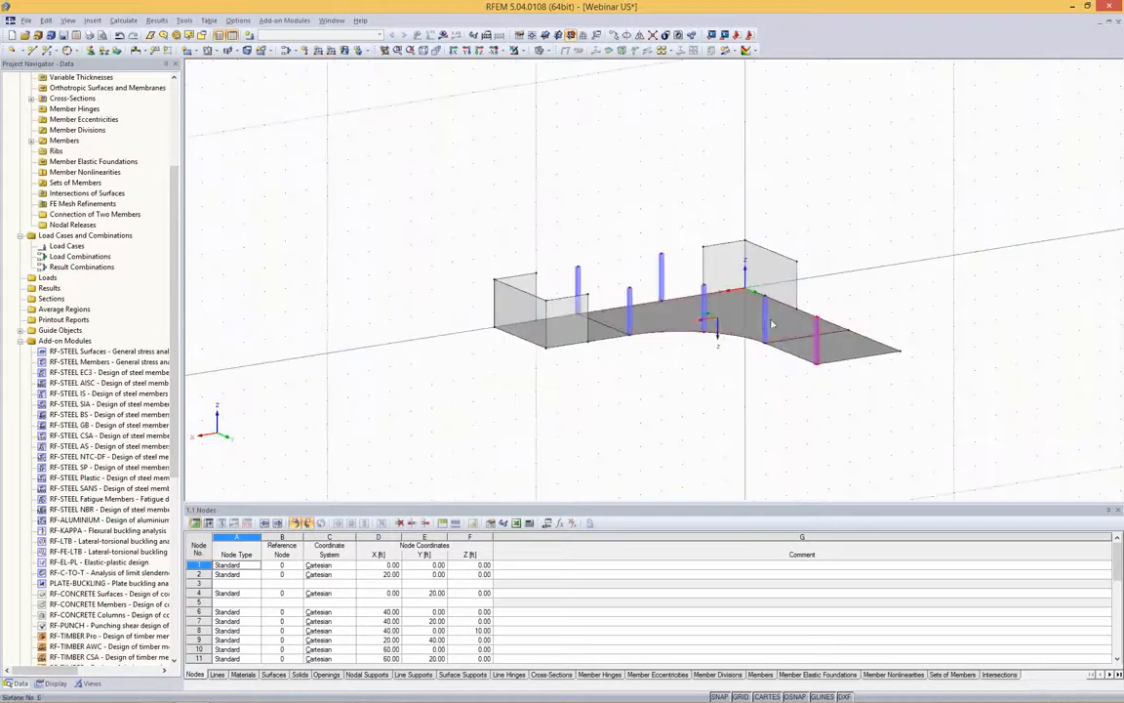
pyautogui.keyDown('ctrl'); pyautogui.moveTo(918, 190); pyautogui.dragTo(590, 27, button='middle'); pyautogui.keyUp('ctrl')
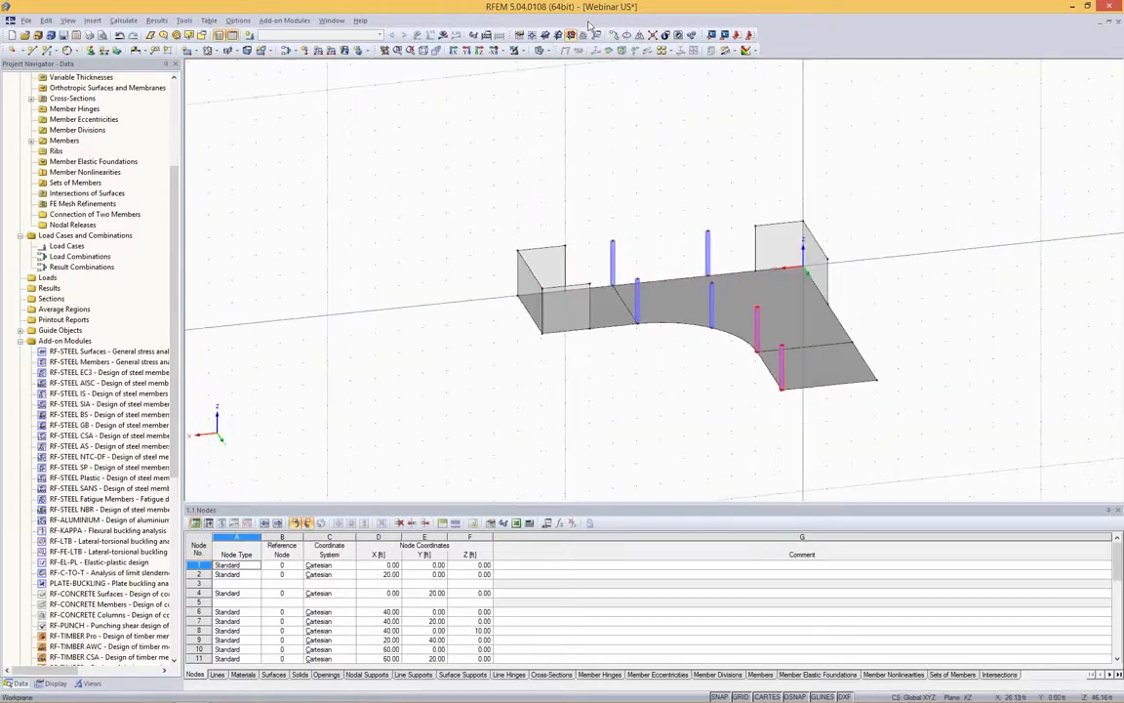
# Copy the two selected columns by -20 ft in X onto the slab's straight outer edge at the Y-direction end.
pyautogui.click(553, 33)
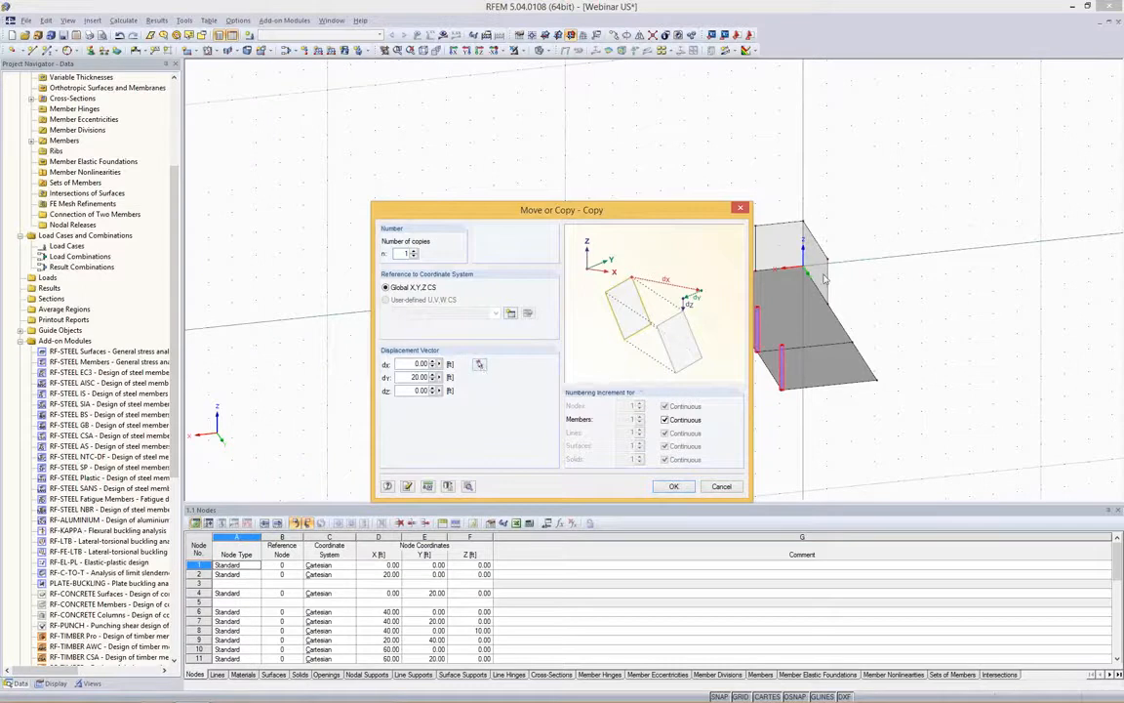
pyautogui.click(479, 365)
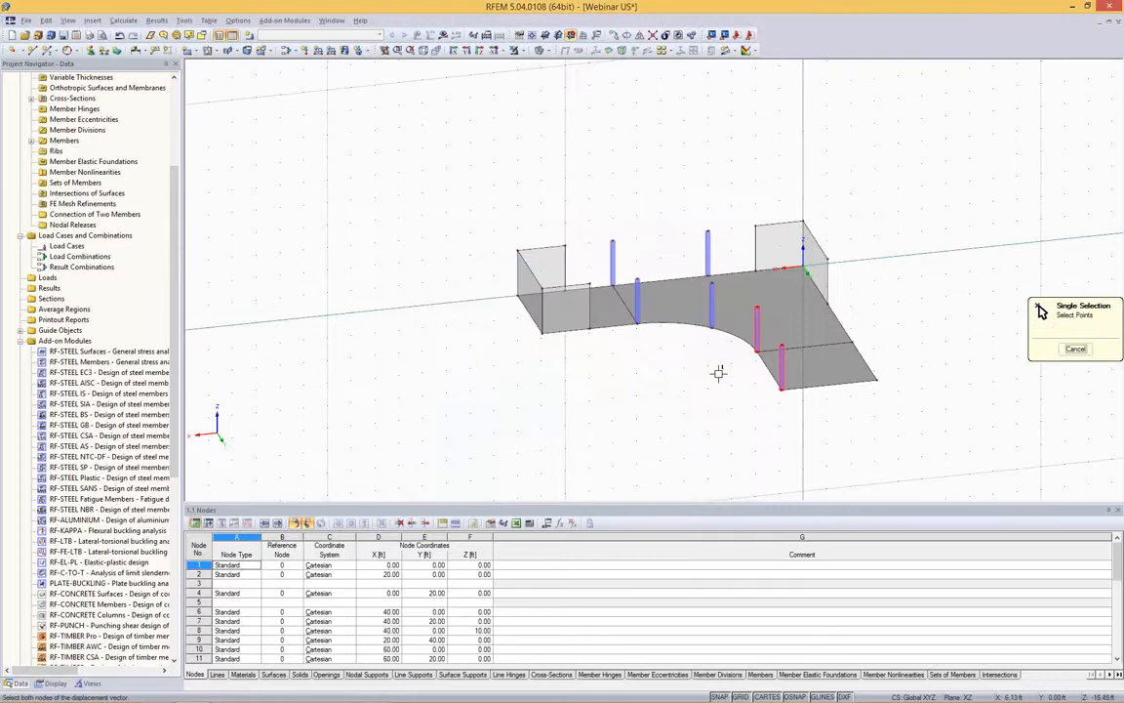
pyautogui.click(877, 380)
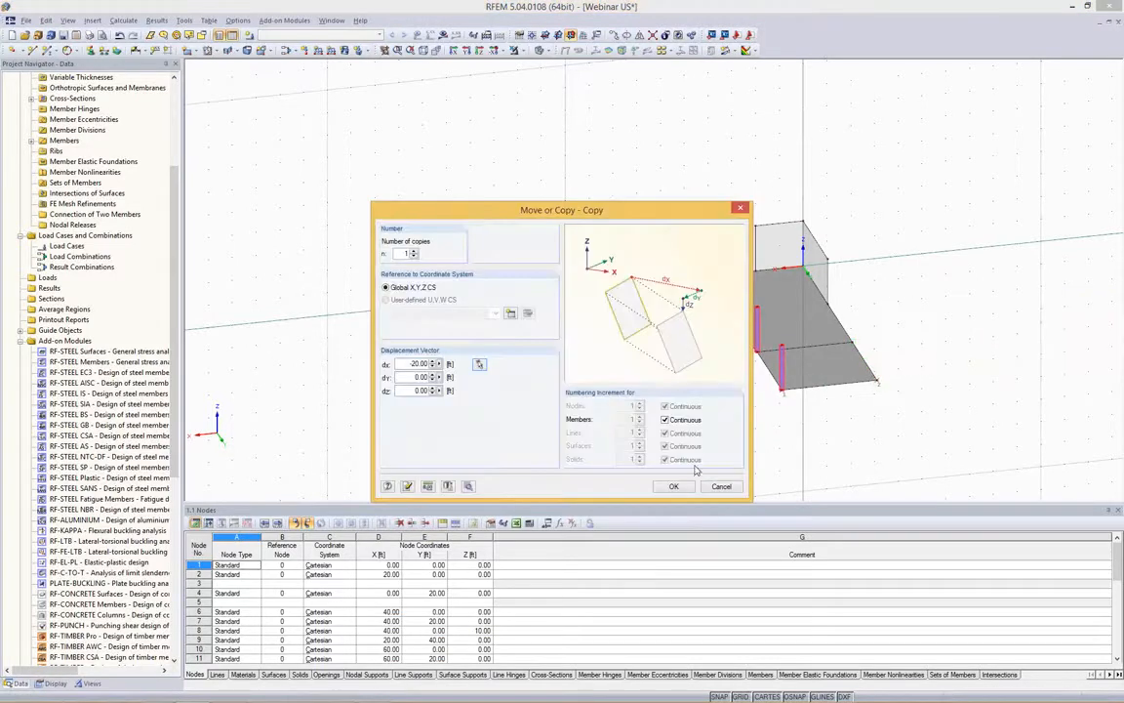
pyautogui.click(673, 486)
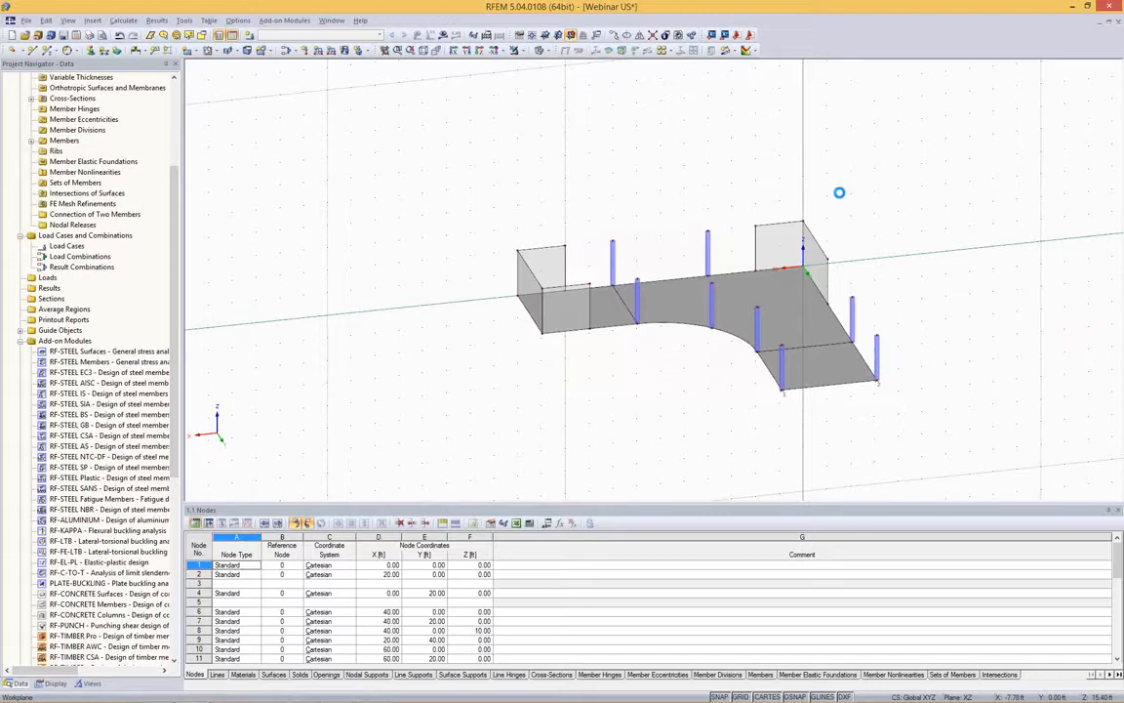
# Connect the lines and members across the slab and column area.
pyautogui.moveTo(839, 192); pyautogui.dragTo(953, 258, button='middle')
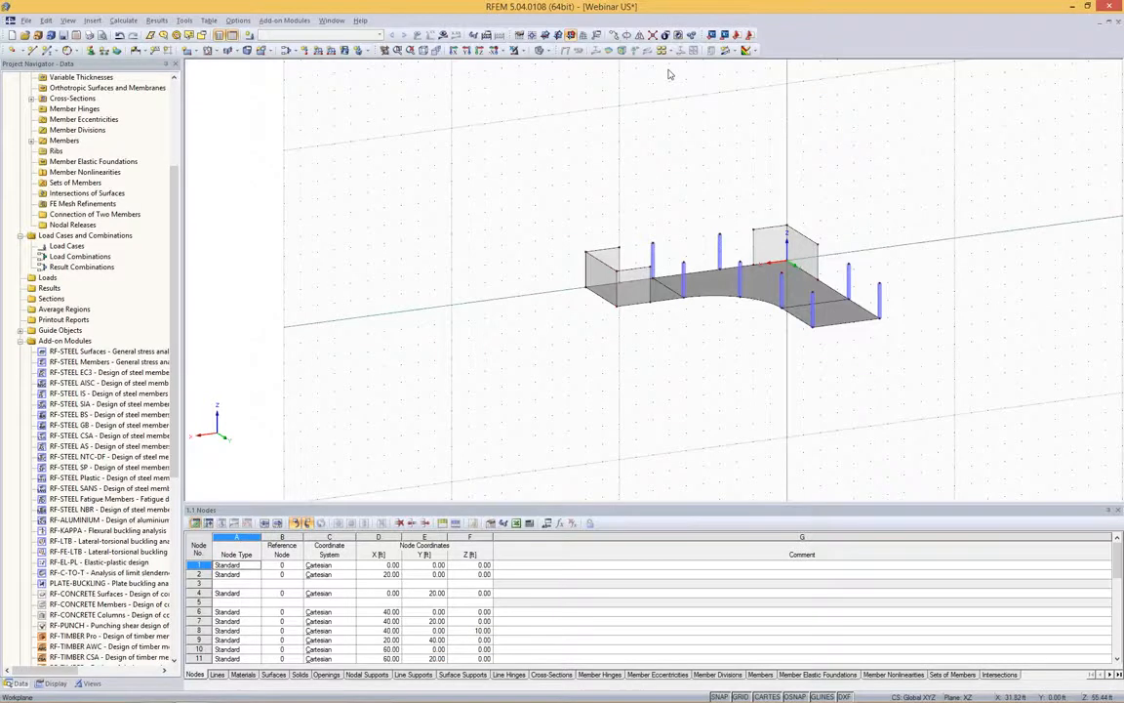
pyautogui.click(654, 35)
pyautogui.moveTo(705, 277); pyautogui.dragTo(1014, 436)
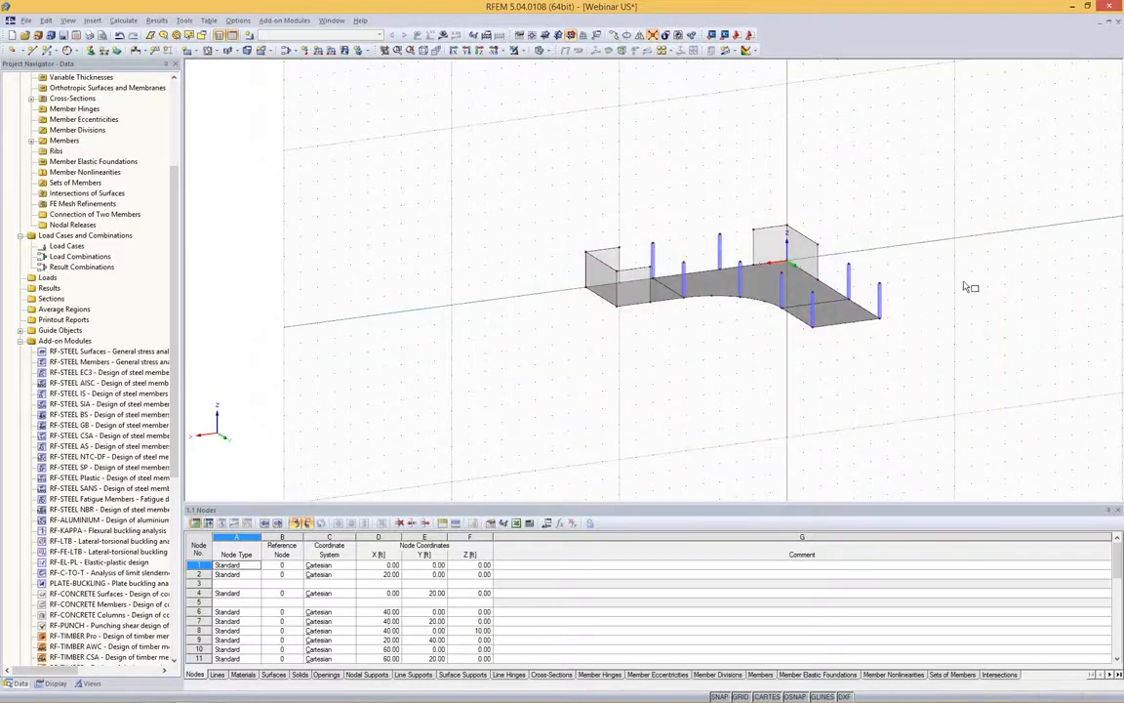
# Select all the top nodes of the walls and columns and set their Z coordinate to 12 ft.
pyautogui.keyDown('ctrl'); pyautogui.moveTo(940, 255); pyautogui.dragTo(1084, 131, button='middle'); pyautogui.keyUp('ctrl')
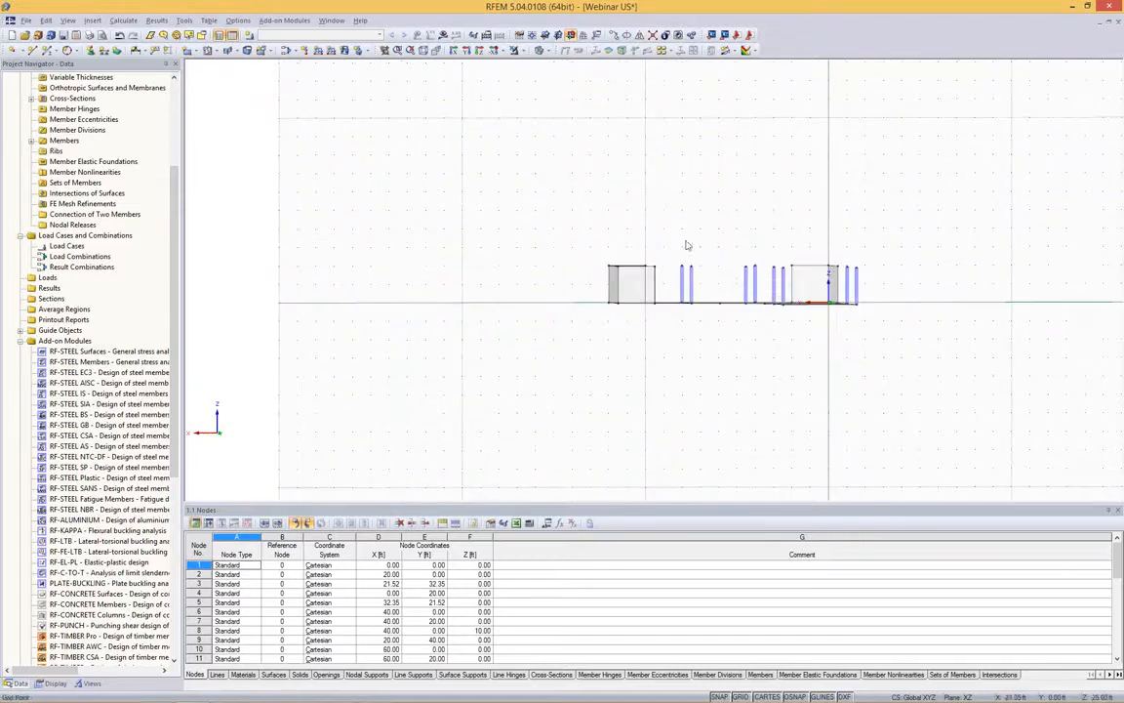
pyautogui.moveTo(556, 231); pyautogui.dragTo(899, 281)
pyautogui.keyDown('ctrl'); pyautogui.moveTo(810, 201); pyautogui.dragTo(694, 254, button='middle'); pyautogui.keyUp('ctrl')
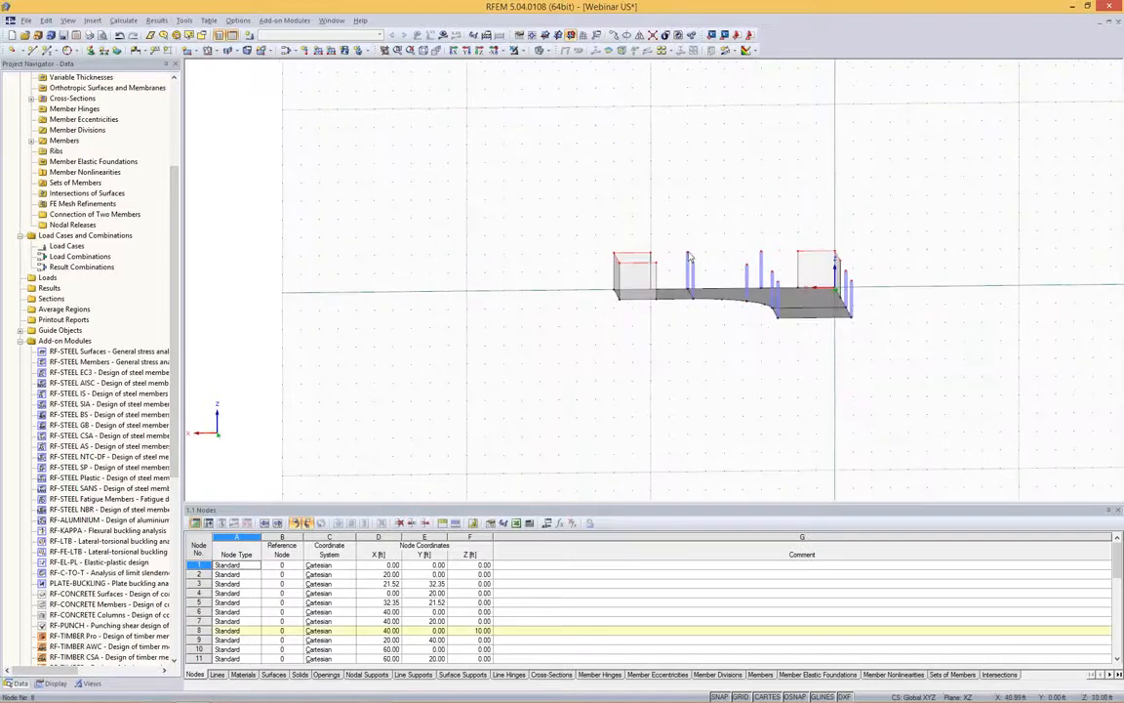
pyautogui.rightClick(689, 253)
pyautogui.moveTo(795, 277)
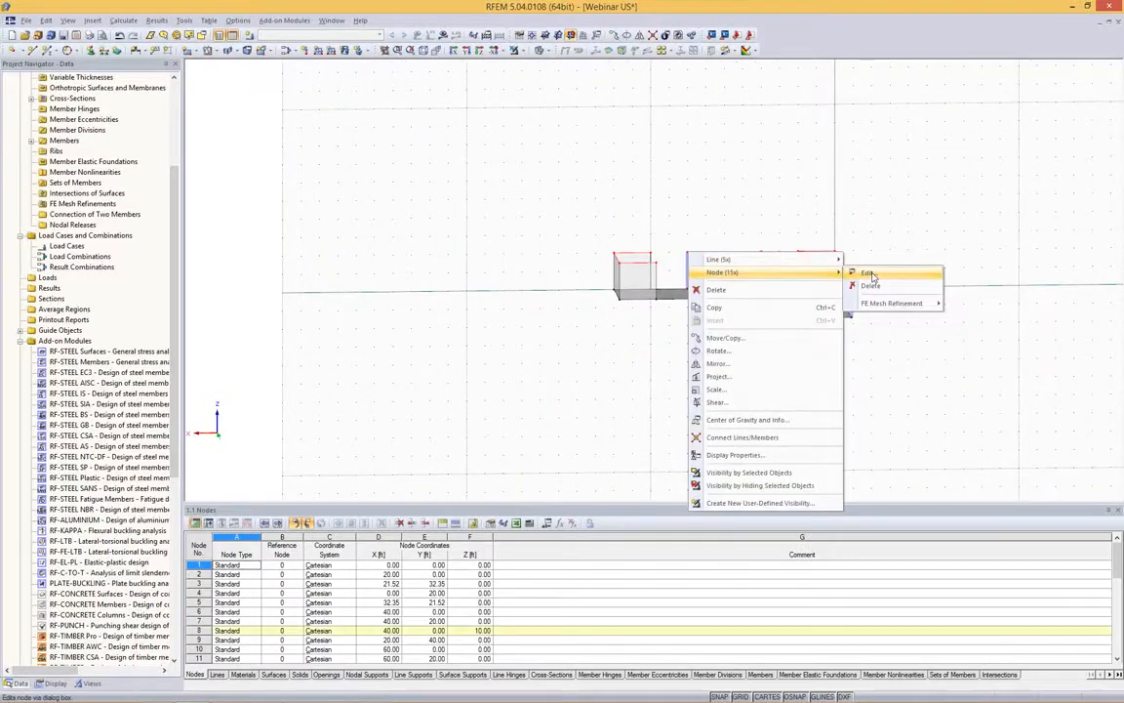
pyautogui.click(867, 273)
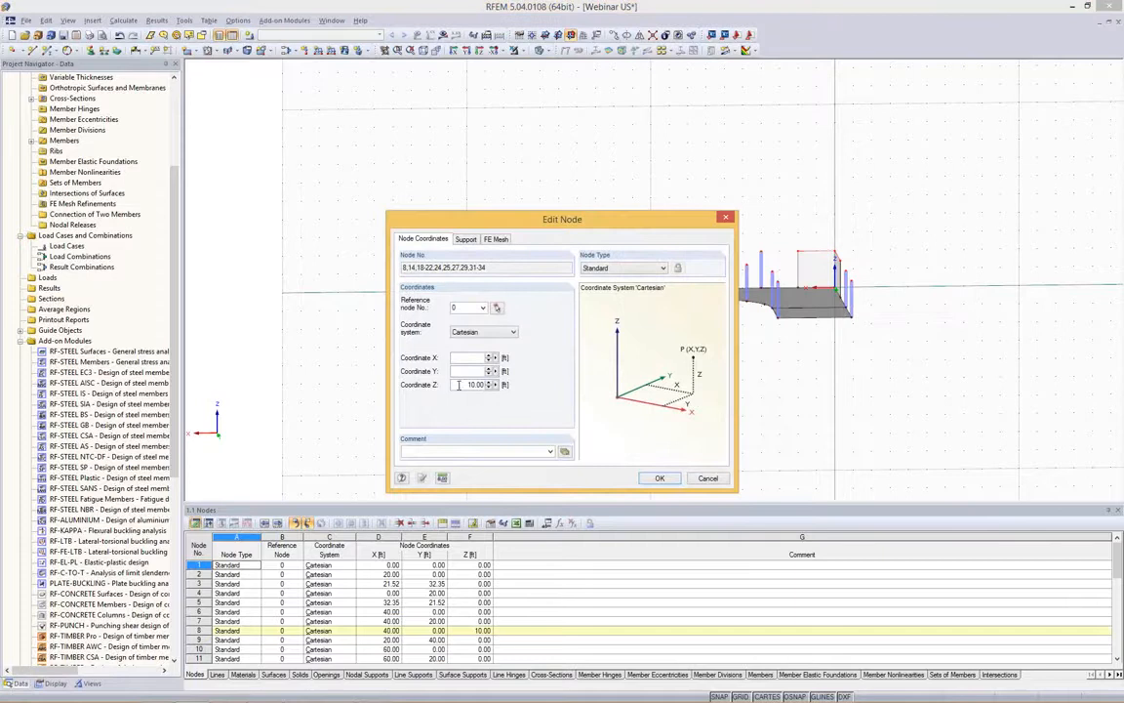
pyautogui.doubleClick(458, 384)
pyautogui.write('12')
pyautogui.click(659, 478)
# Select the three slab surfaces and copy them once upward by 12 ft in Z.
pyautogui.scroll(2, 908, 237)
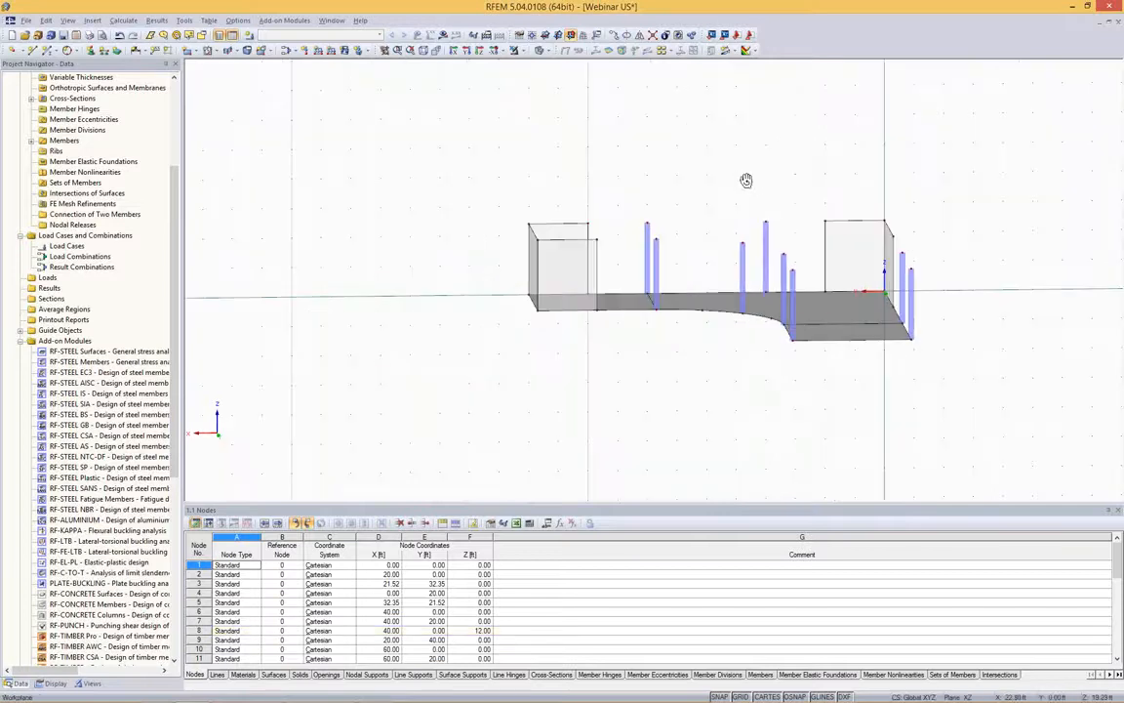
pyautogui.keyDown('ctrl'); pyautogui.moveTo(672, 162); pyautogui.dragTo(683, 232, button='middle'); pyautogui.keyUp('ctrl')
pyautogui.click(640, 233)
pyautogui.keyDown('ctrl'); pyautogui.click(783, 235); pyautogui.keyUp('ctrl')
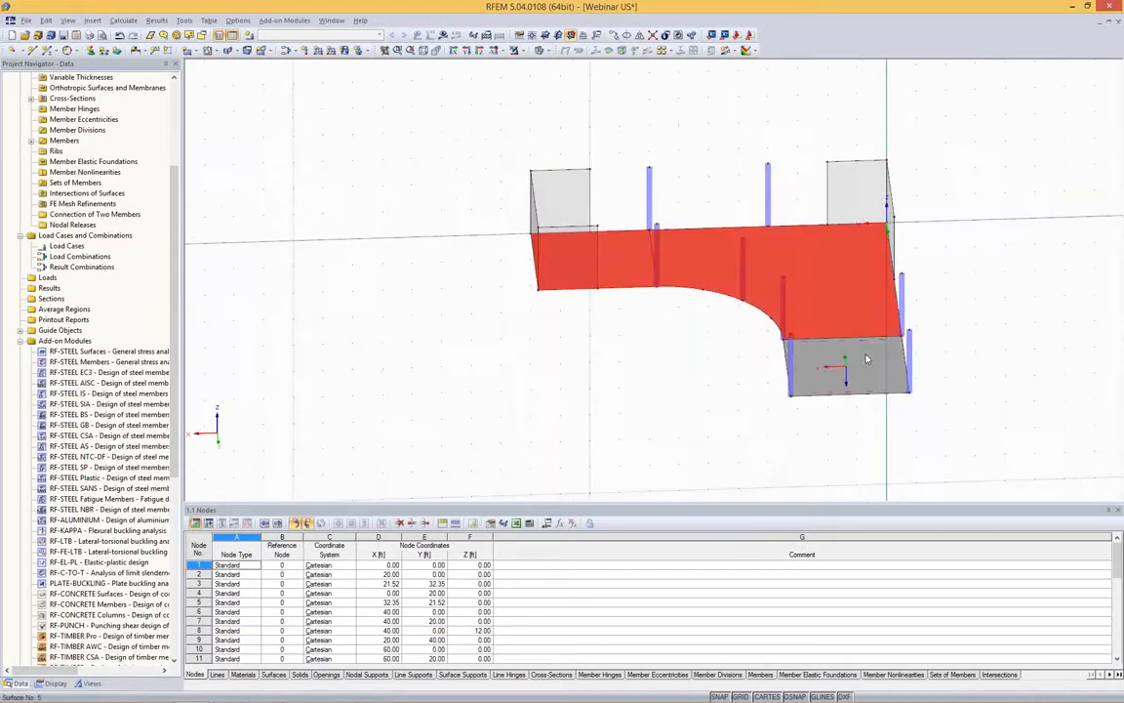
pyautogui.keyDown('ctrl'); pyautogui.click(839, 360); pyautogui.keyUp('ctrl')
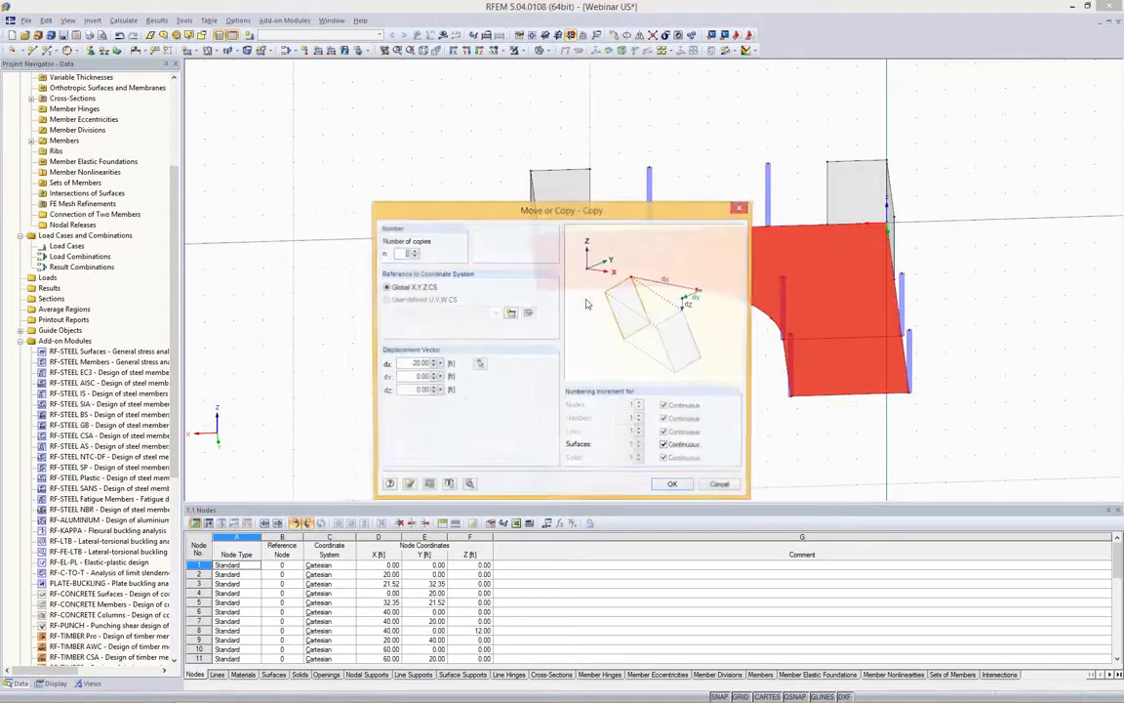
pyautogui.click(478, 363)
pyautogui.click(537, 290)
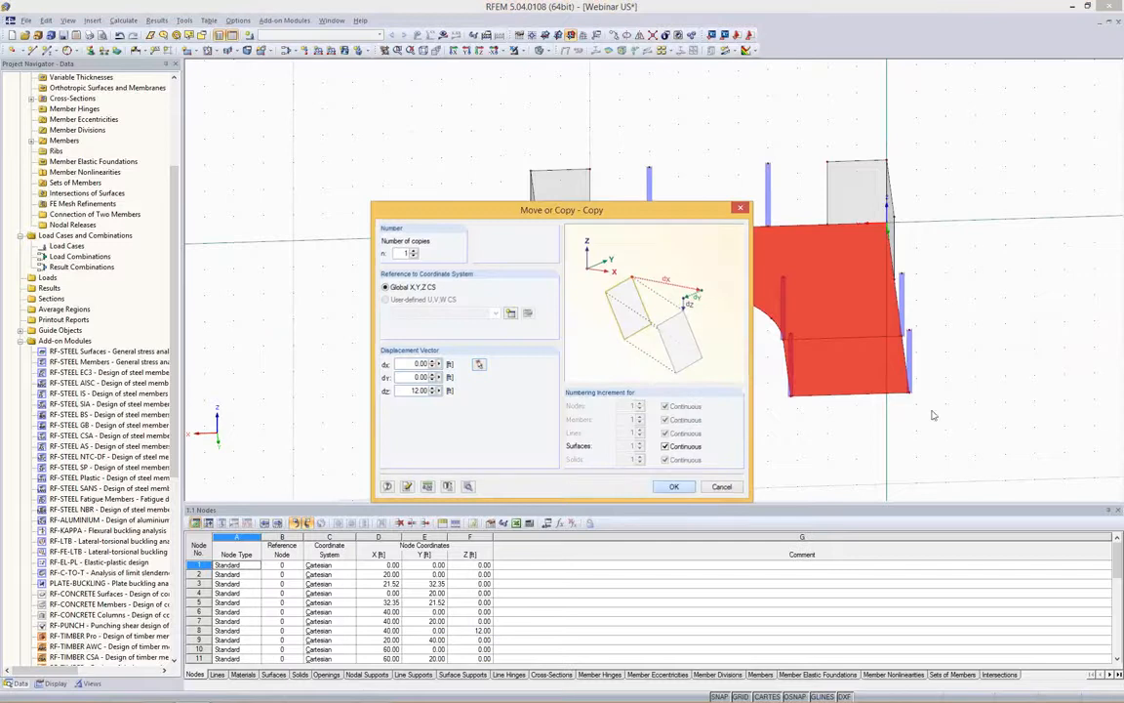
pyautogui.click(671, 485)
# Copy the storey's walls, columns and upper slab four times upward with a 12 ft displacement in Z.
pyautogui.keyDown('ctrl'); pyautogui.moveTo(594, 464); pyautogui.dragTo(759, 383, button='middle'); pyautogui.keyUp('ctrl')
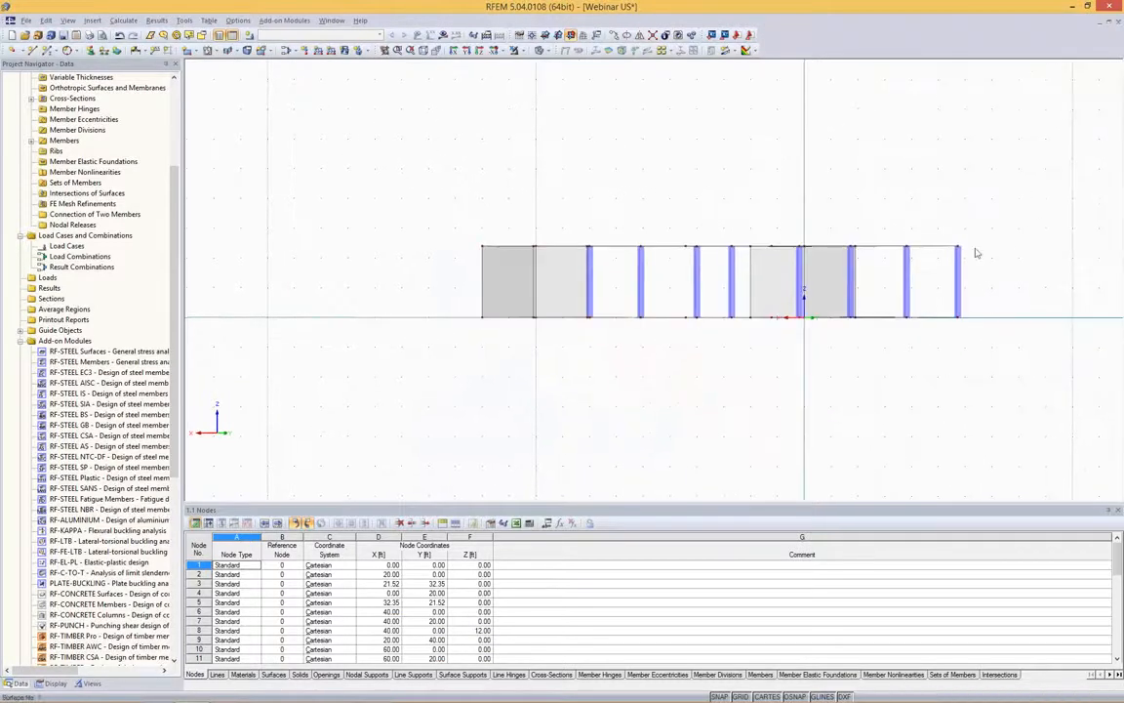
pyautogui.moveTo(1061, 171); pyautogui.dragTo(454, 235)
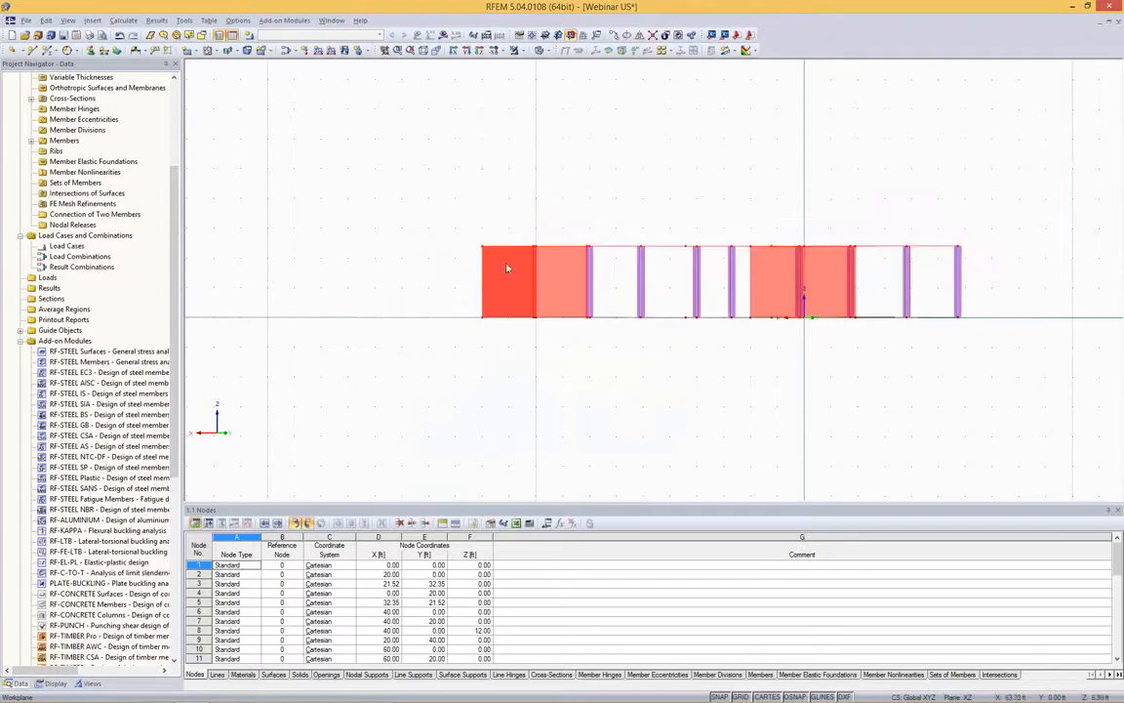
pyautogui.keyDown('ctrl'); pyautogui.moveTo(764, 138); pyautogui.dragTo(747, 162, button='middle'); pyautogui.keyUp('ctrl')
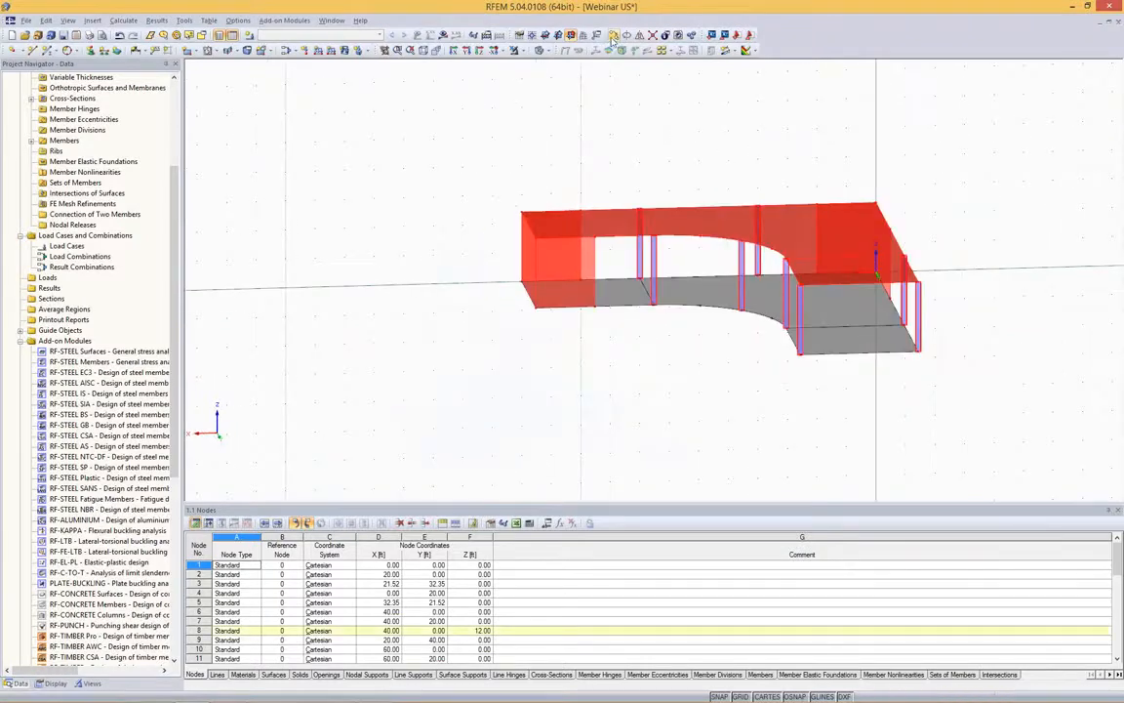
pyautogui.click(548, 35)
pyautogui.write('4')
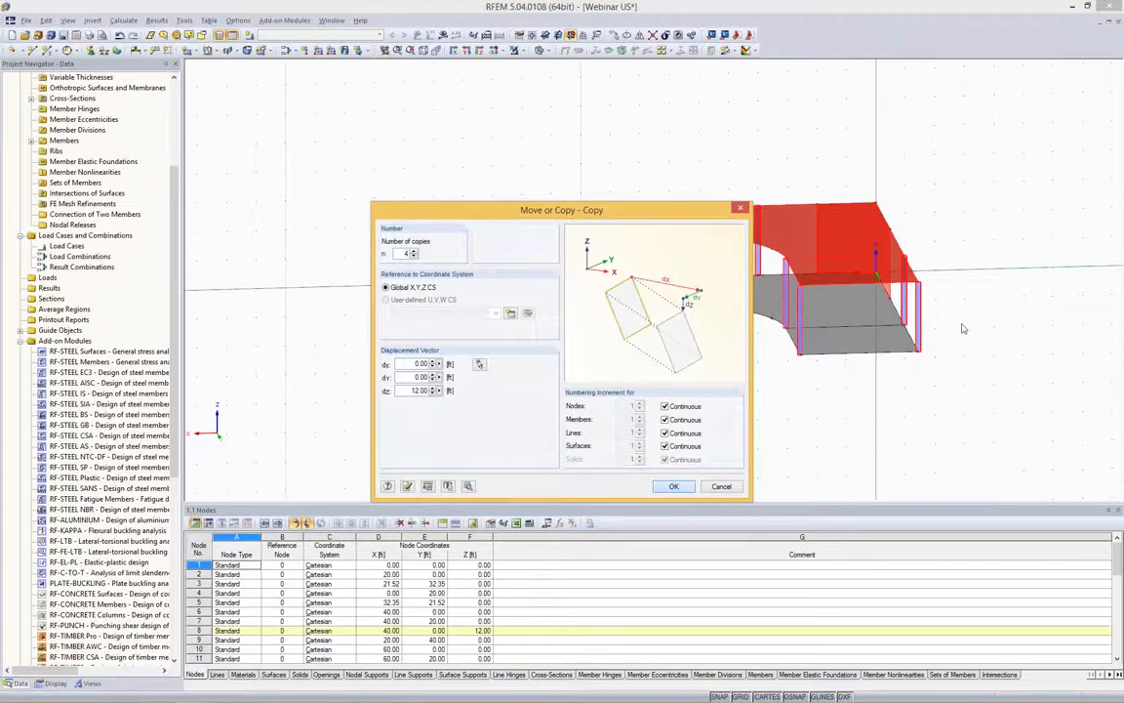
pyautogui.press('Return')
pyautogui.scroll(-4, 937, 322)
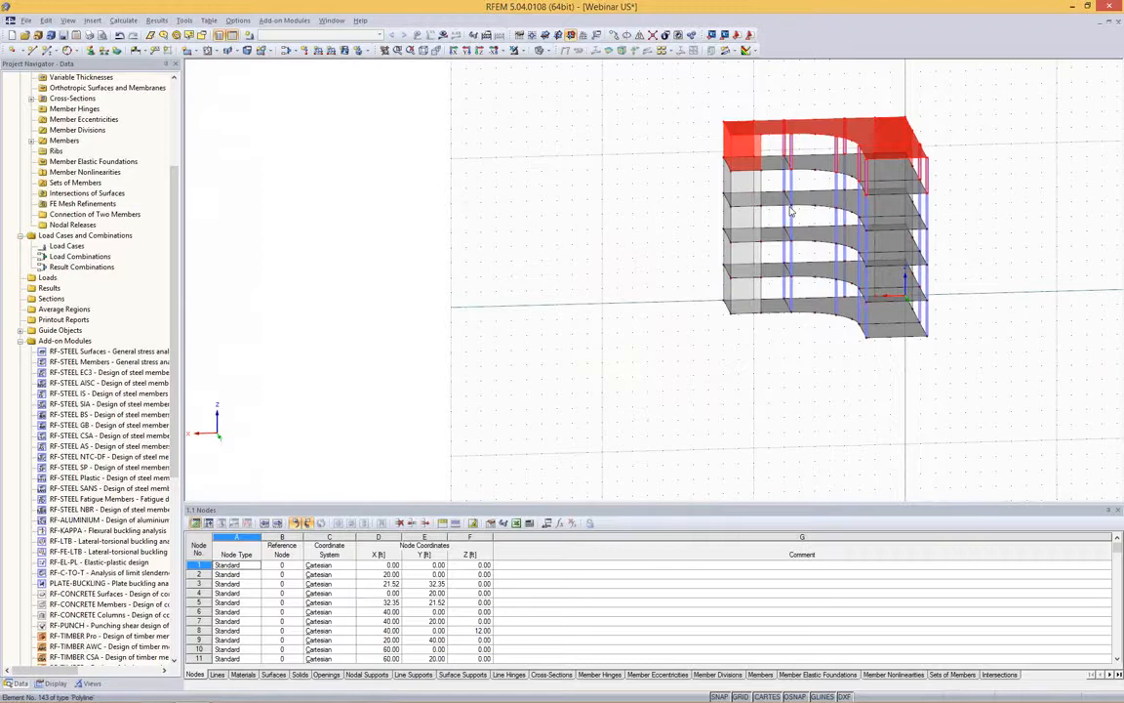
pyautogui.click(901, 386)
pyautogui.keyDown('ctrl'); pyautogui.moveTo(976, 335); pyautogui.dragTo(964, 417, button='middle'); pyautogui.keyUp('ctrl')
pyautogui.scroll(2, 927, 392)
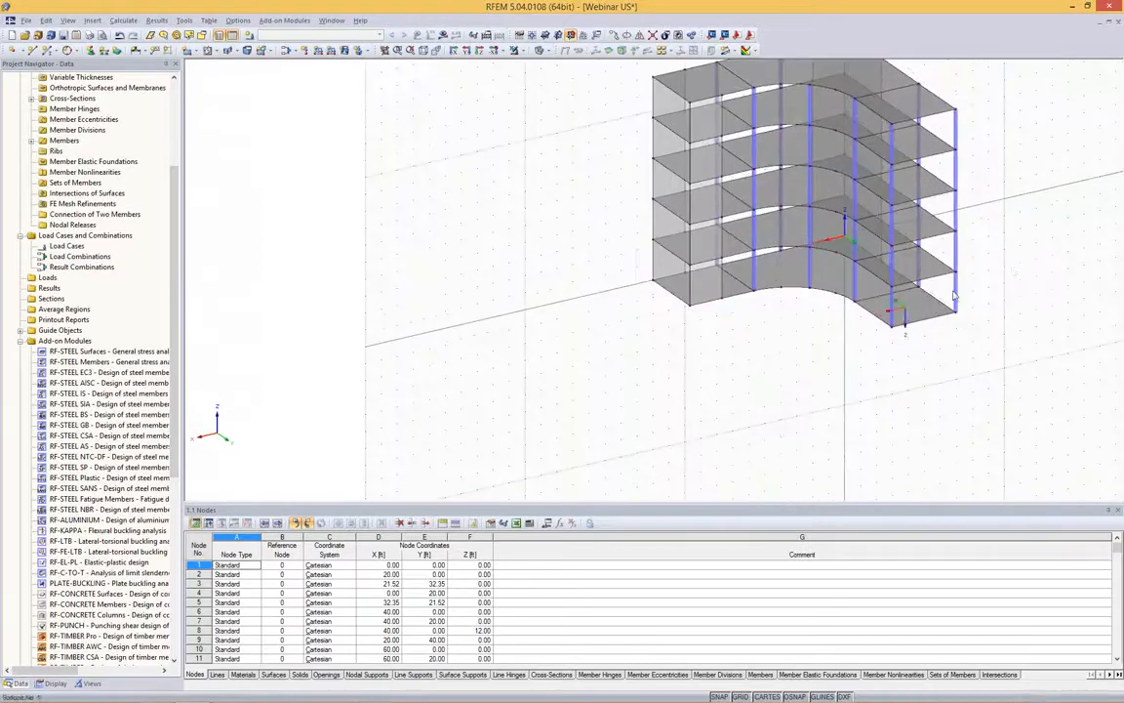
pyautogui.scroll(1, 1010, 266)
pyautogui.moveTo(1010, 266); pyautogui.dragTo(880, 362, button='middle')
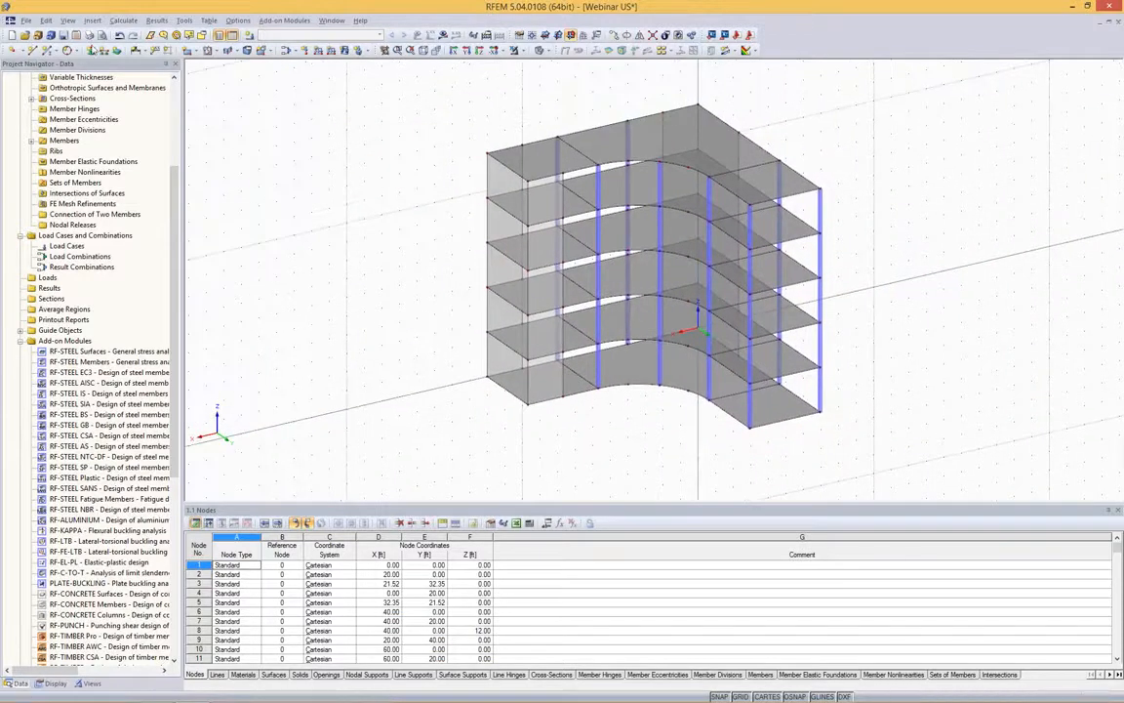
pyautogui.click(91, 50)
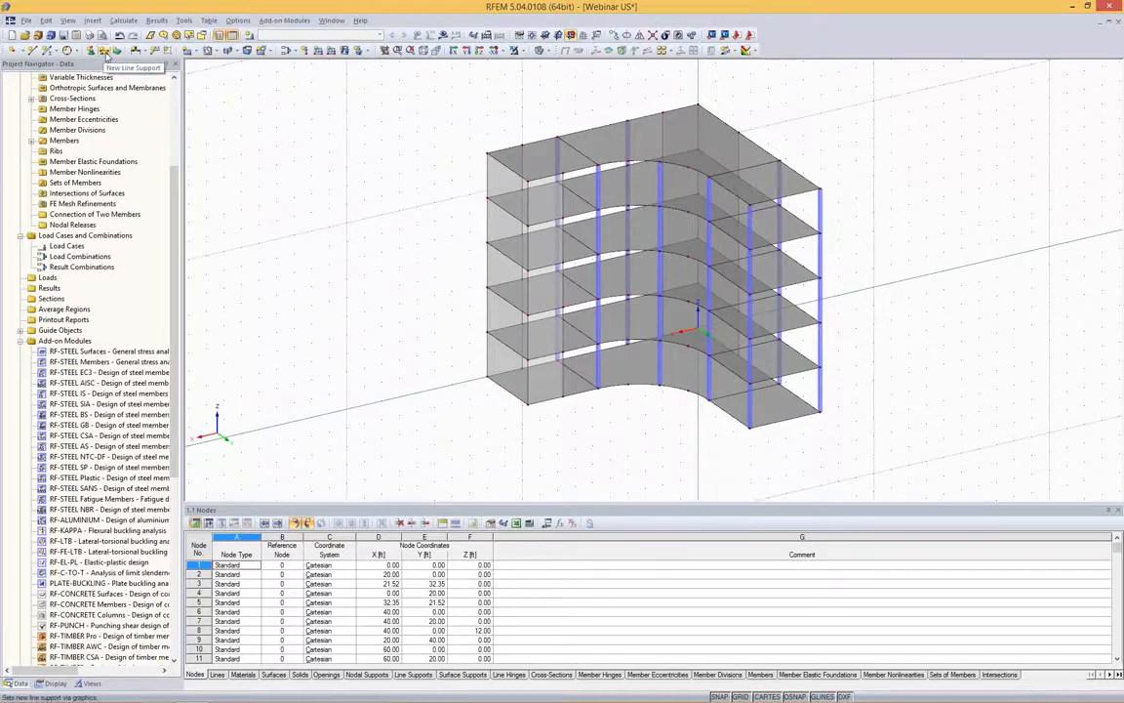
pyautogui.click(116, 51)
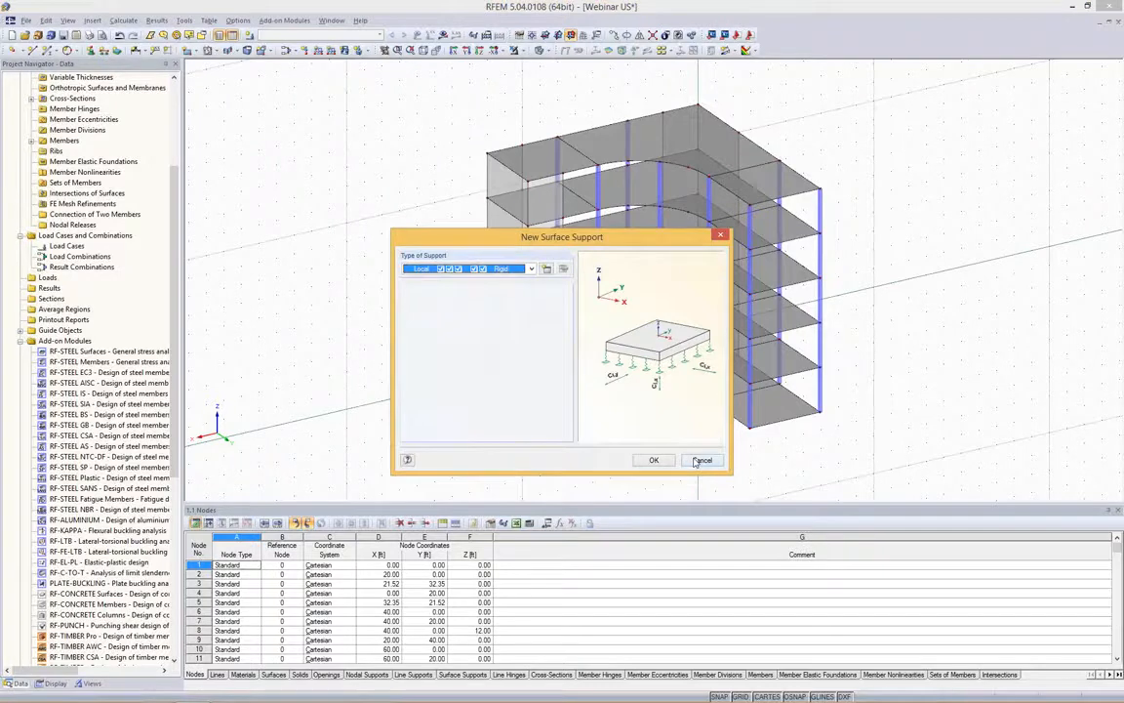
pyautogui.click(696, 460)
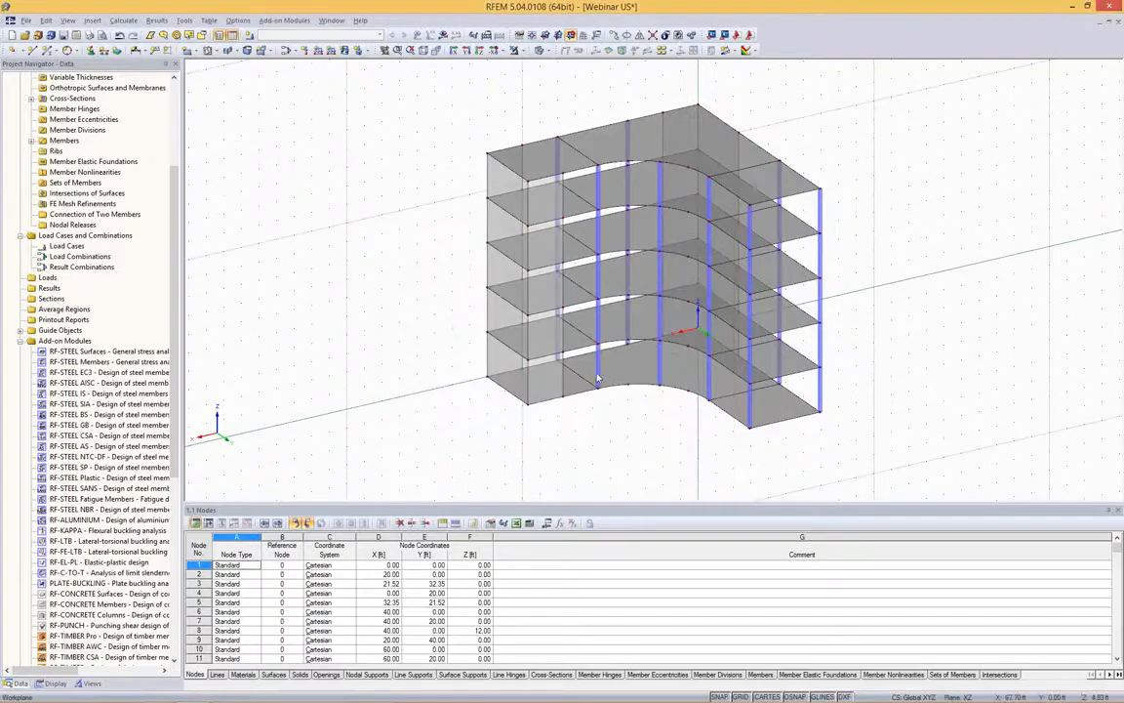
# Select the three ground-level slab surfaces, edit them together and start a new surface support for them.
pyautogui.click(744, 403)
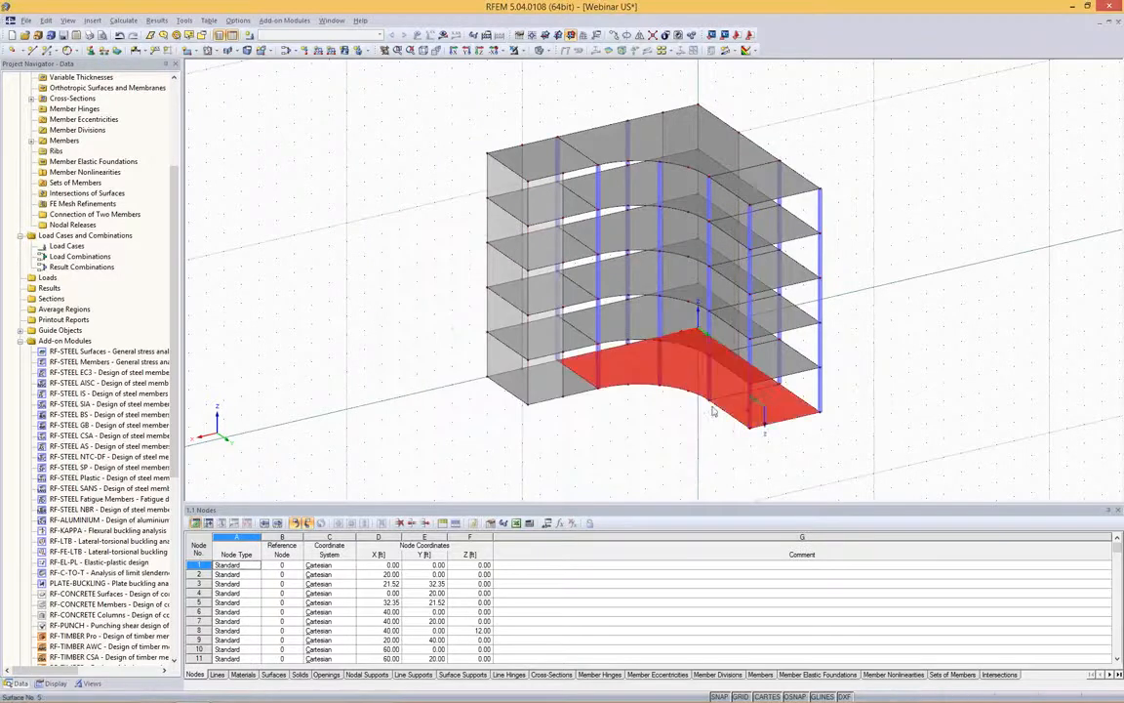
pyautogui.click(562, 388)
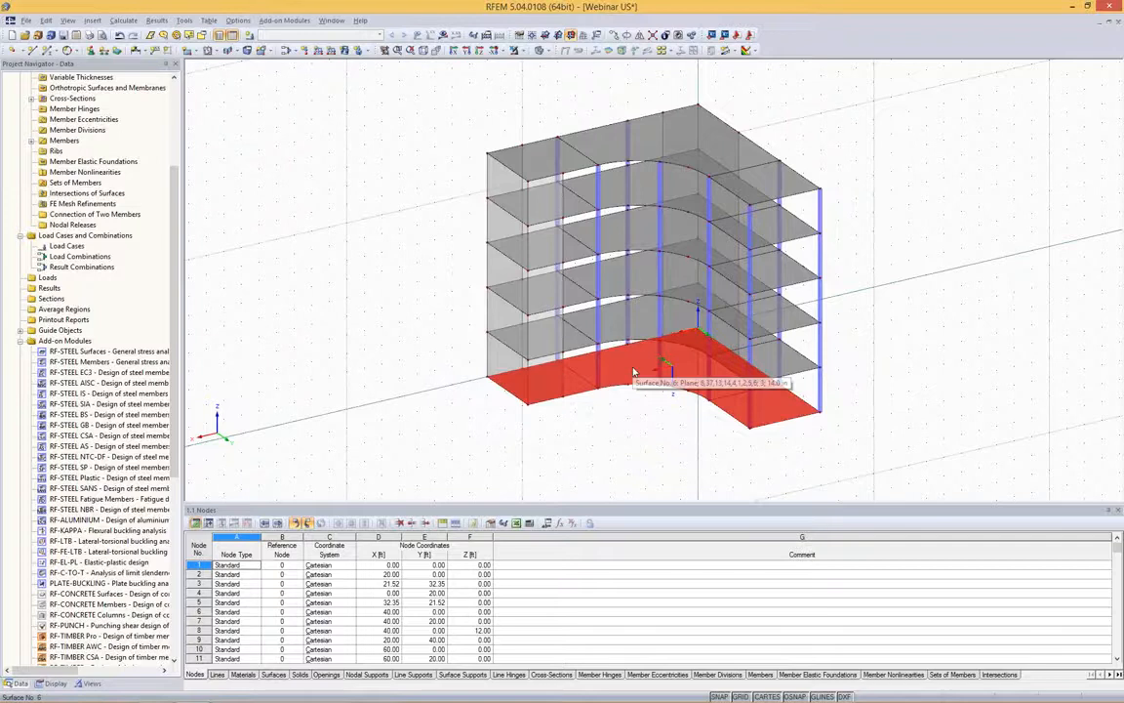
pyautogui.rightClick(634, 372)
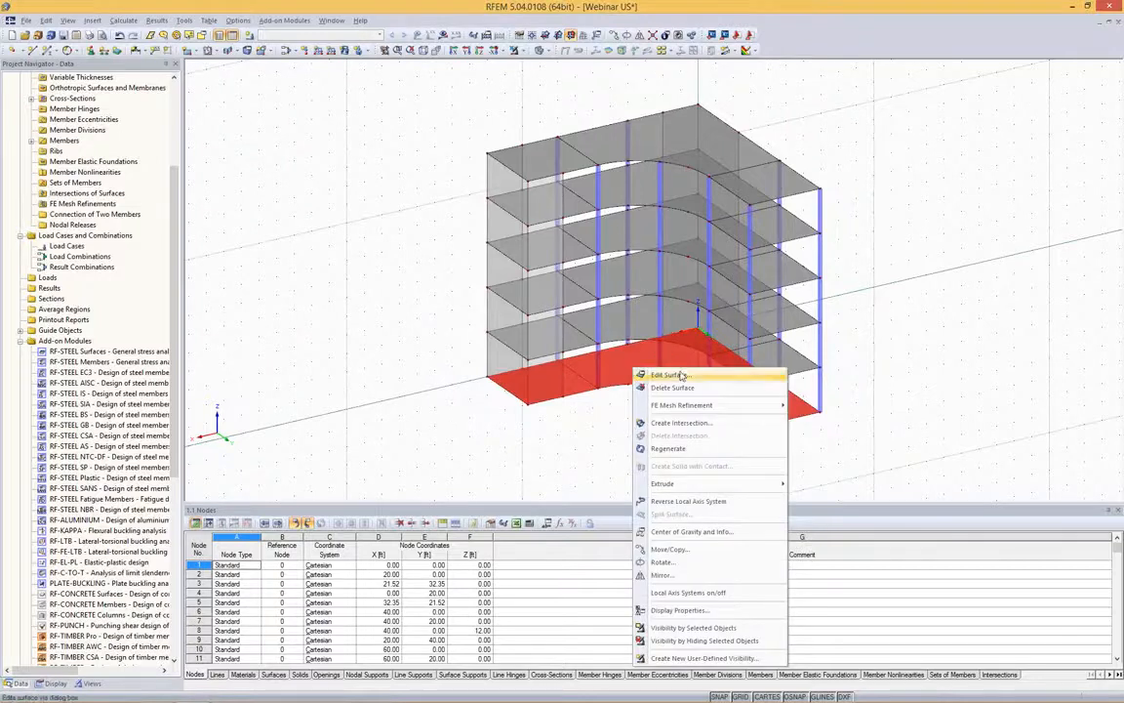
pyautogui.click(674, 375)
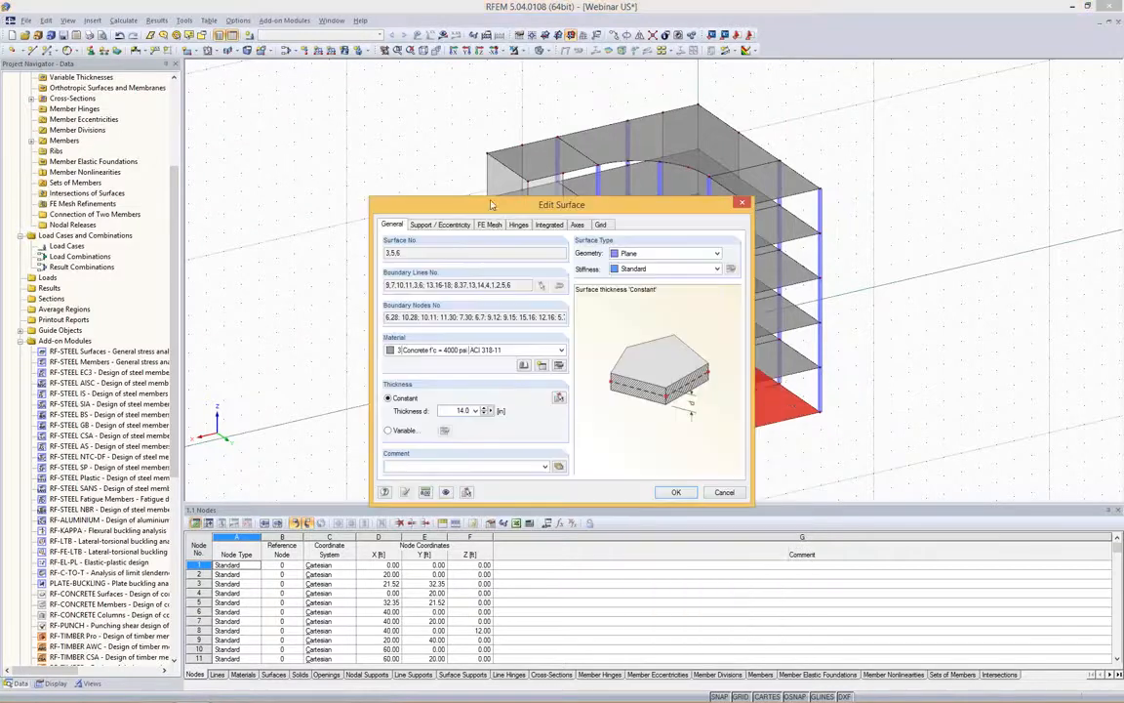
pyautogui.click(439, 225)
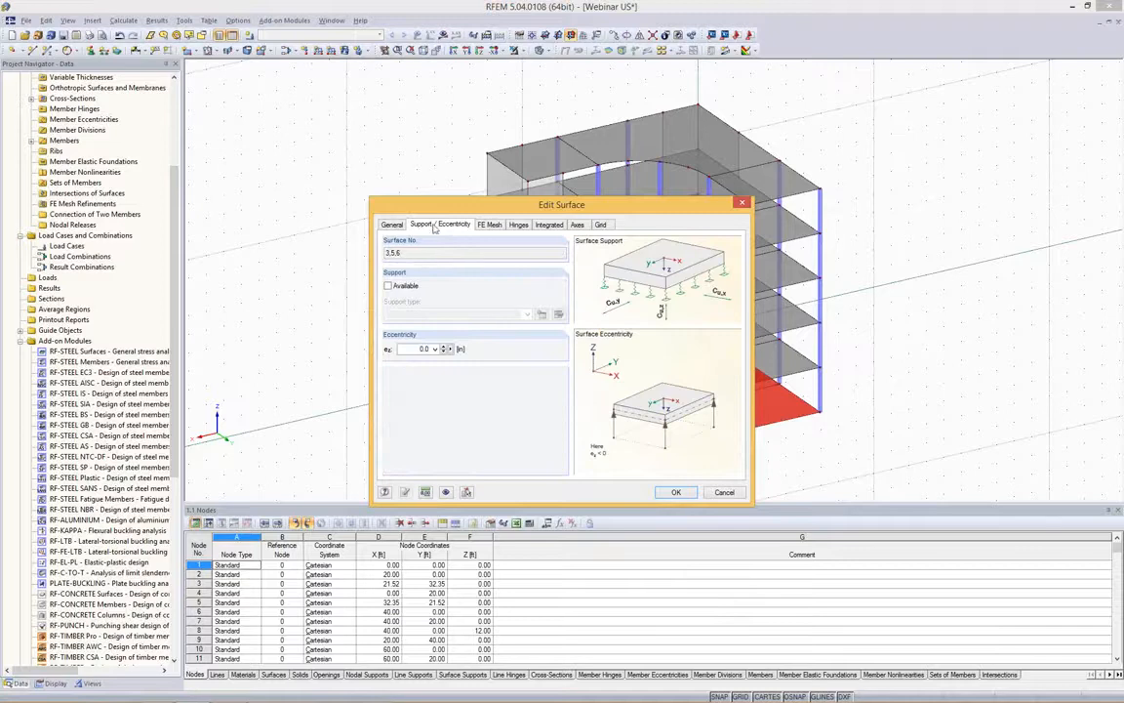
pyautogui.click(389, 286)
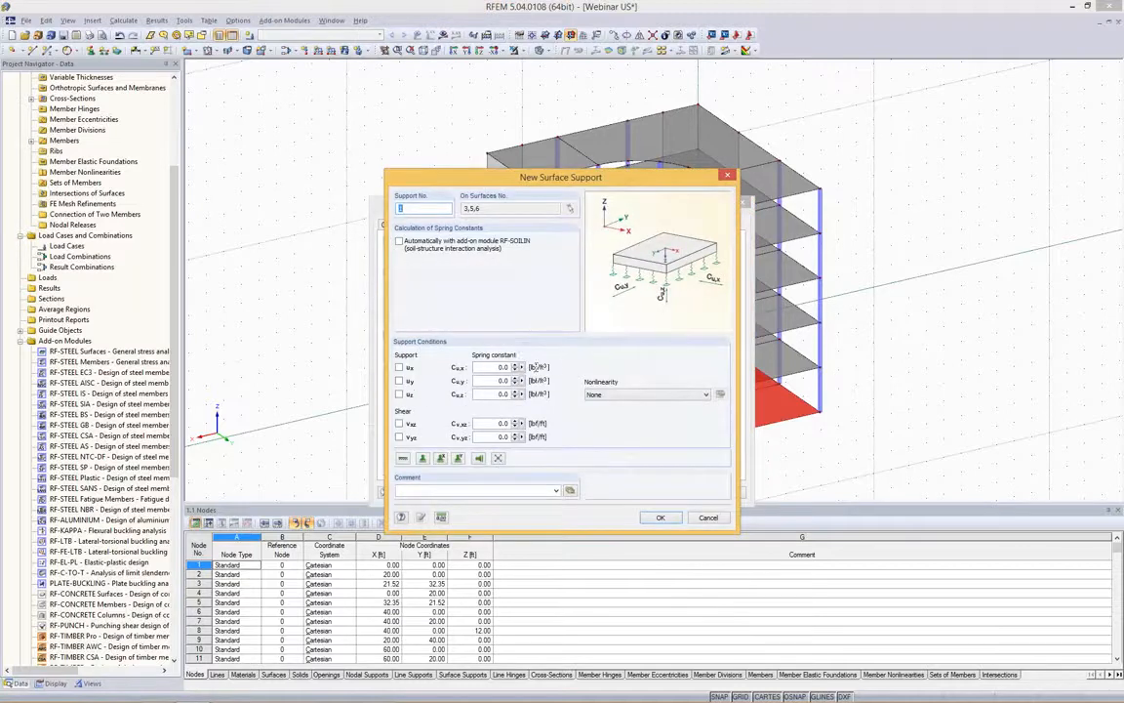
# Set the support springs to 31000 lbf/ft³ in x and y, 310000 in z, shear 3100 lbf/ft, with failure if negative contact stress in z.
pyautogui.moveTo(497, 367); pyautogui.dragTo(559, 372)
pyautogui.doubleClick(502, 422)
pyautogui.click(625, 394)
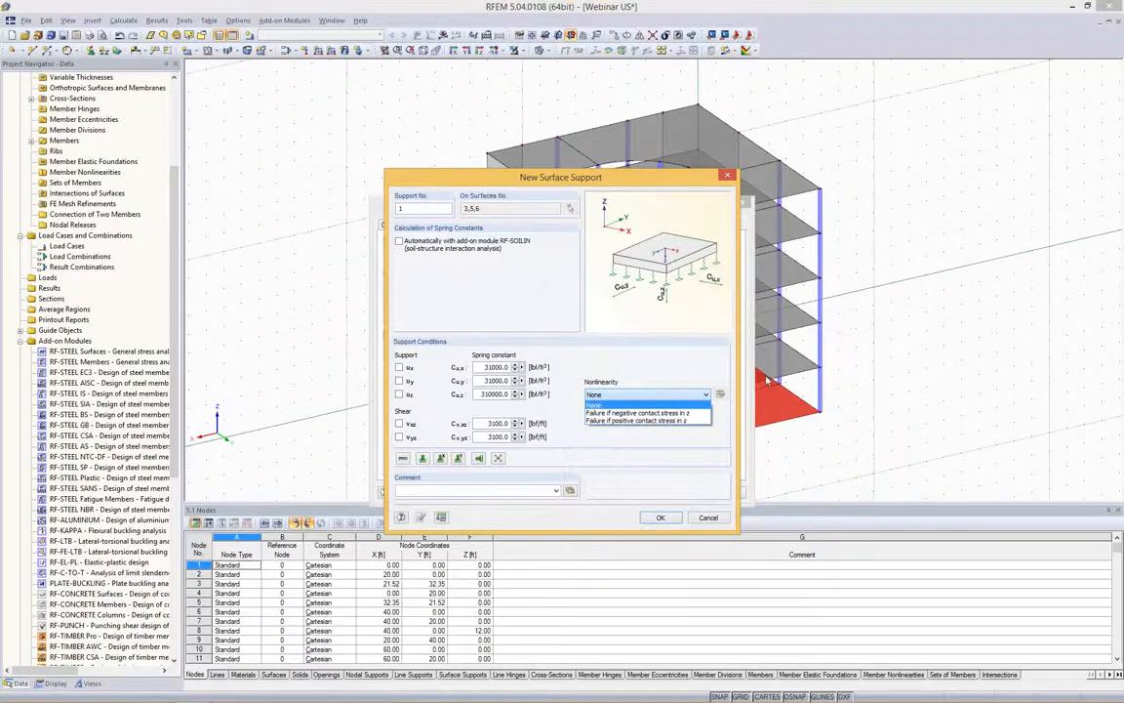
pyautogui.click(664, 414)
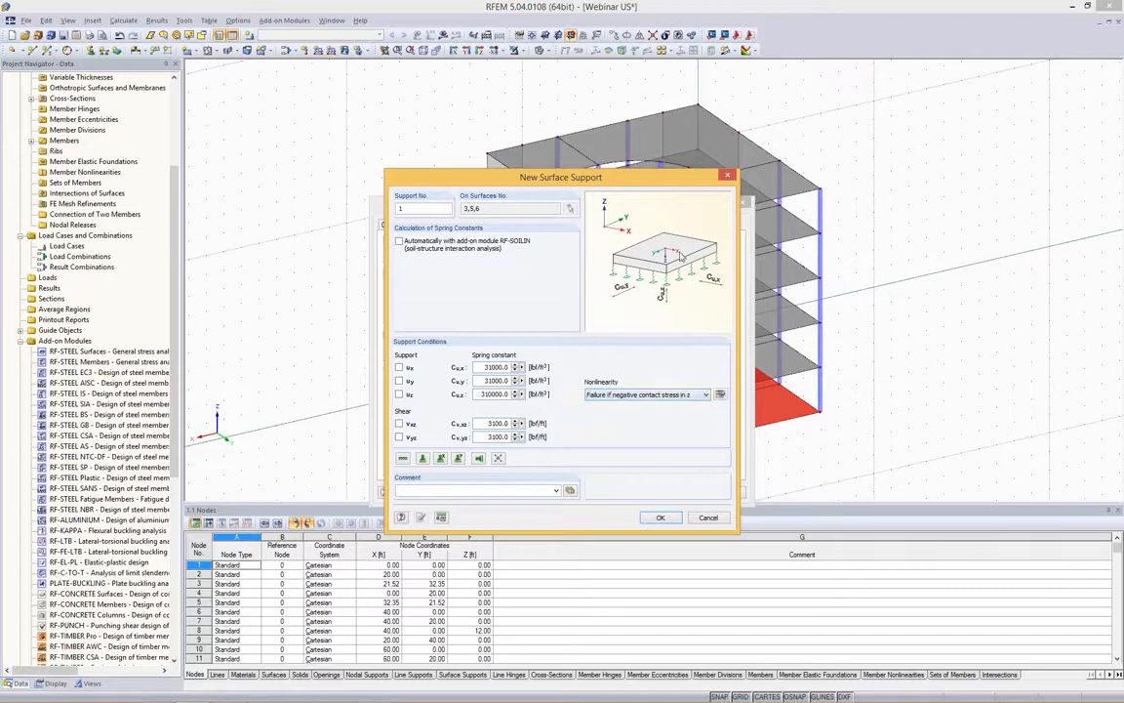
pyautogui.click(659, 519)
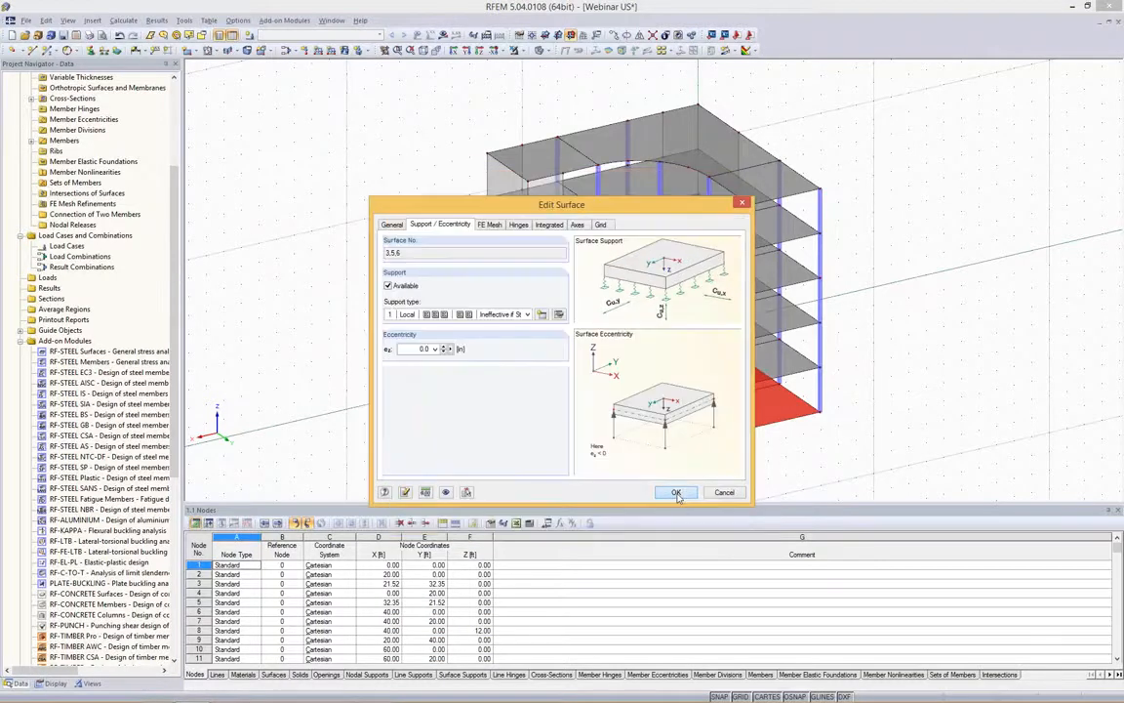
pyautogui.click(676, 493)
# Examine the surface supports along the ground-level slab up close.
pyautogui.scroll(5, 790, 437)
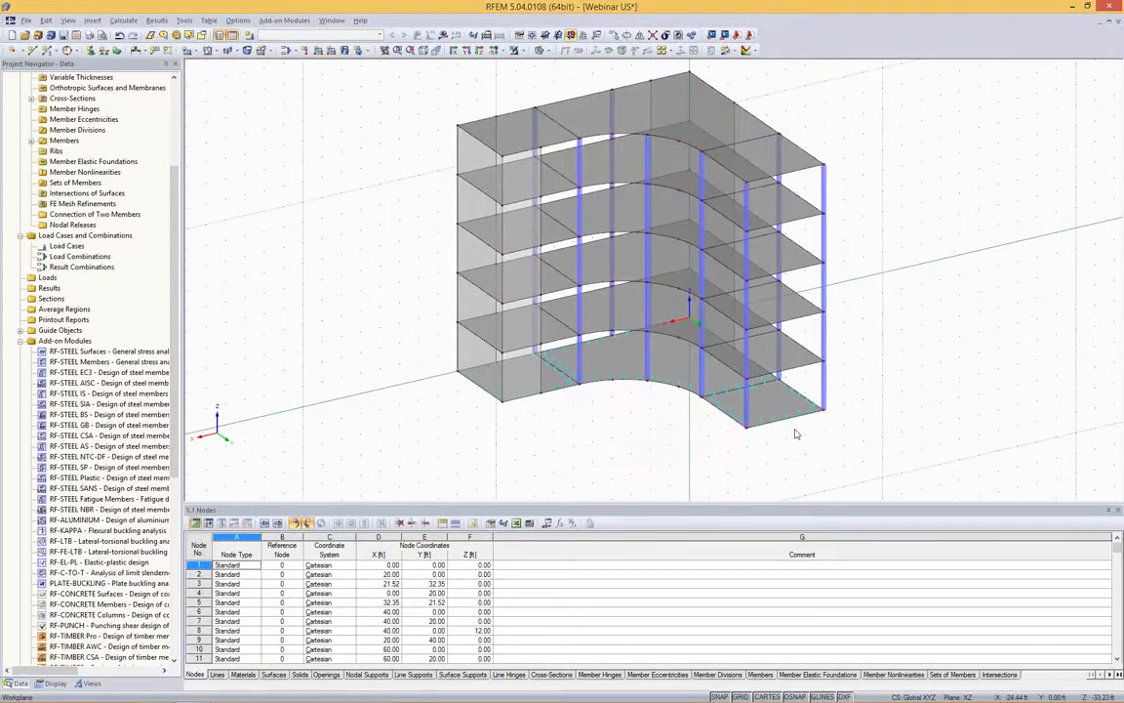
pyautogui.scroll(2, 431, 324)
pyautogui.moveTo(475, 341); pyautogui.dragTo(739, 336, button='middle')
pyautogui.click(731, 252)
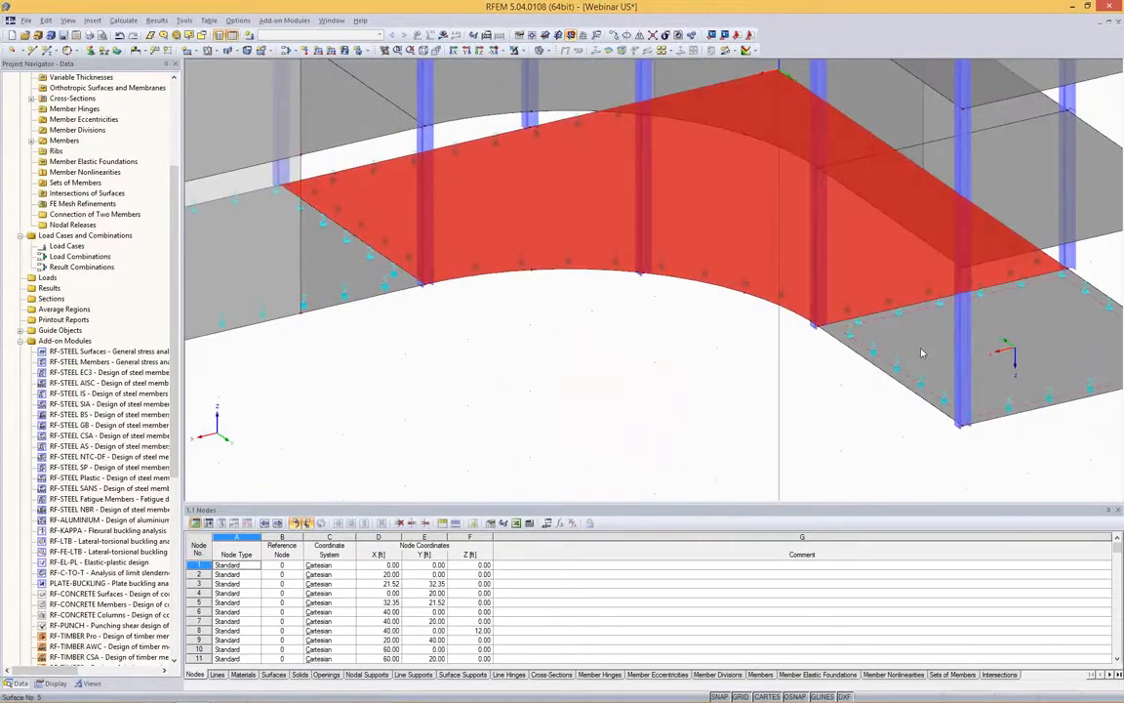
pyautogui.click(920, 352)
pyautogui.click(344, 274)
pyautogui.scroll(-2, 507, 362)
pyautogui.scroll(-6, 506, 362)
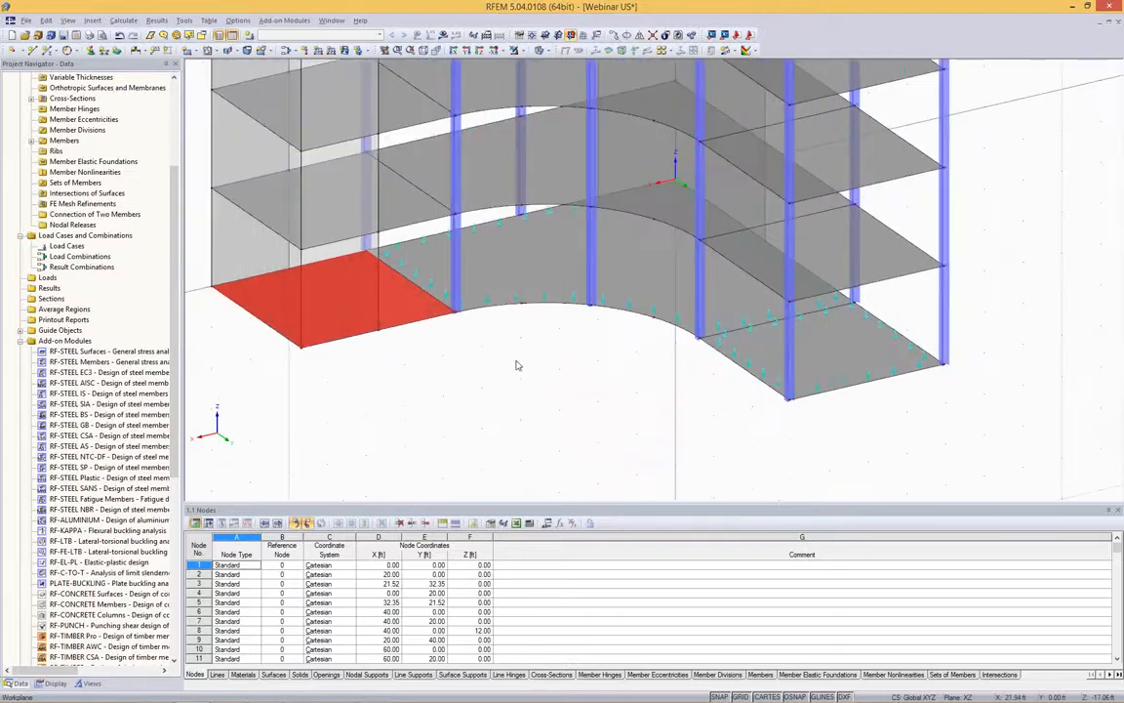
pyautogui.moveTo(735, 406); pyautogui.dragTo(751, 382, button='middle')
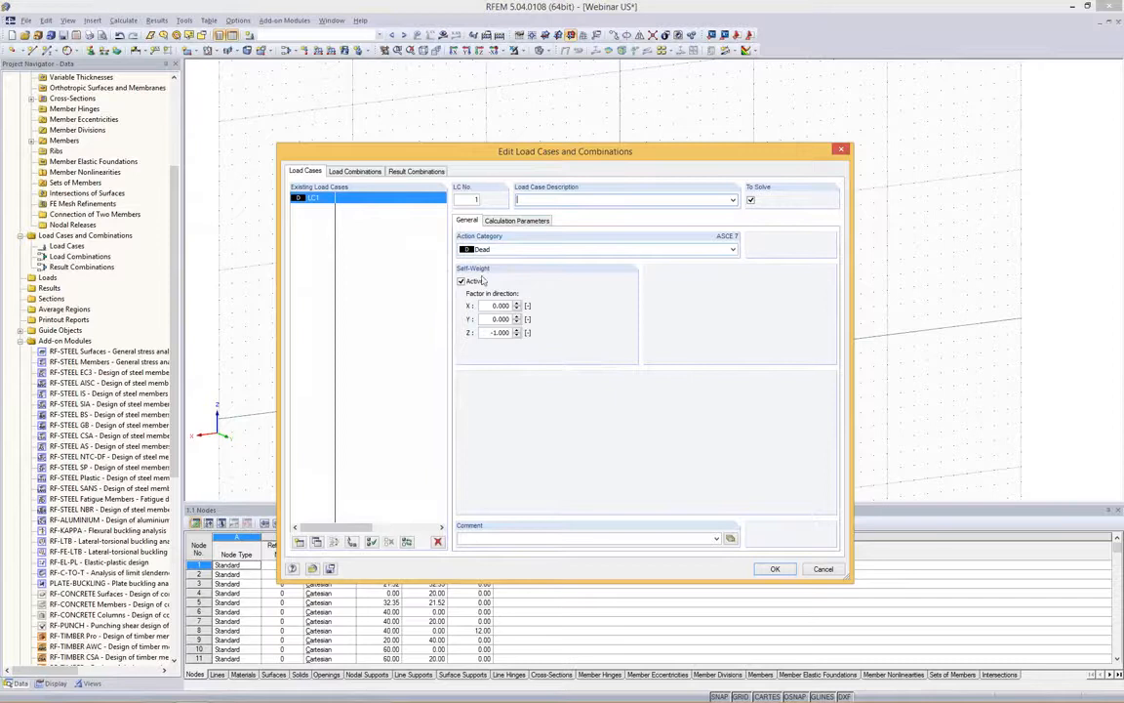
# Create load case LC1 in the Dead category with the description Self-weight and self-weight active at -1.000 in Z.
pyautogui.click(732, 199)
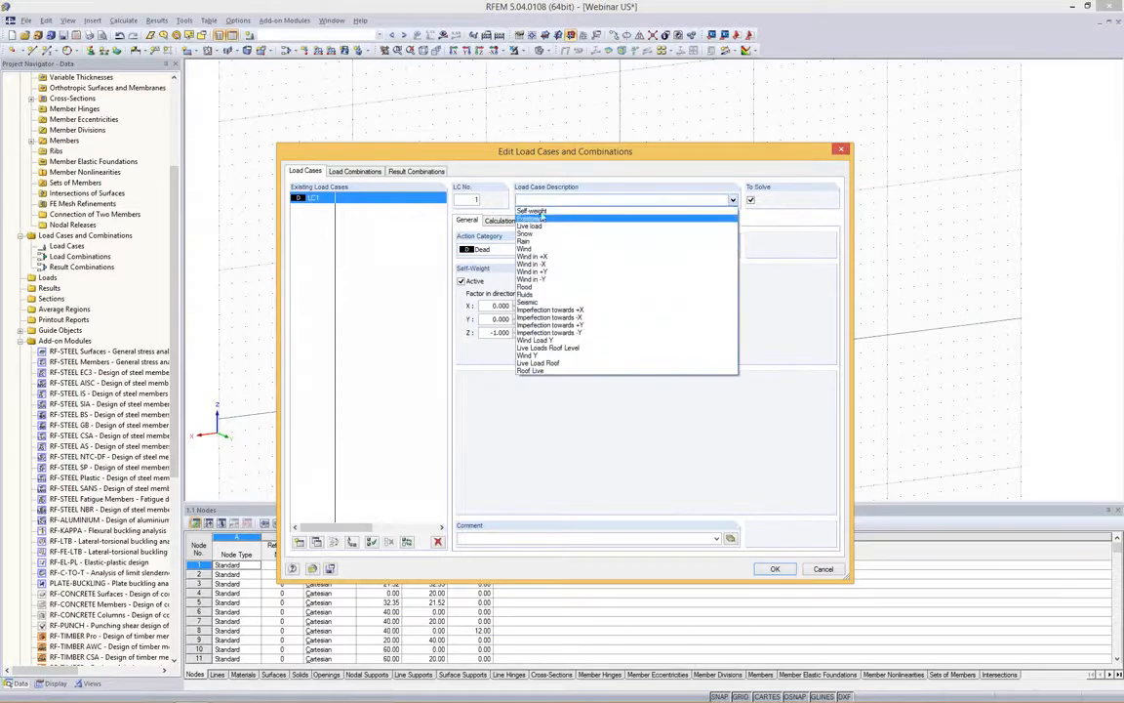
pyautogui.click(532, 210)
pyautogui.click(767, 572)
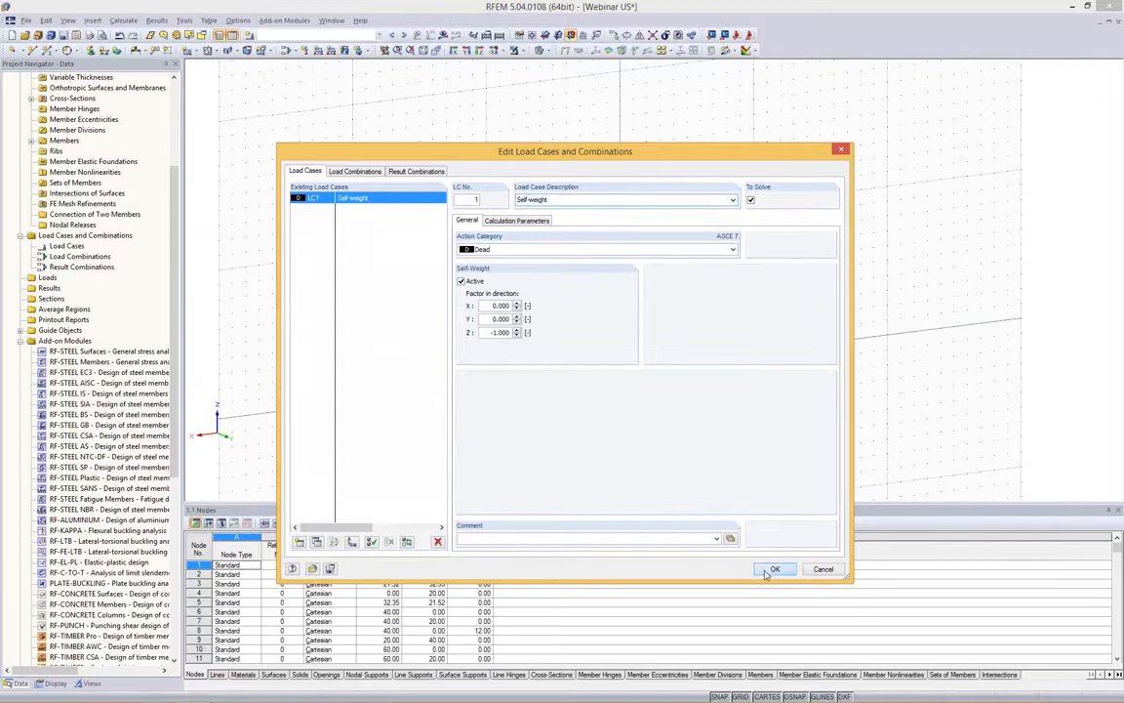
# Hide the self-weight load symbols in the model display.
pyautogui.click(51, 683)
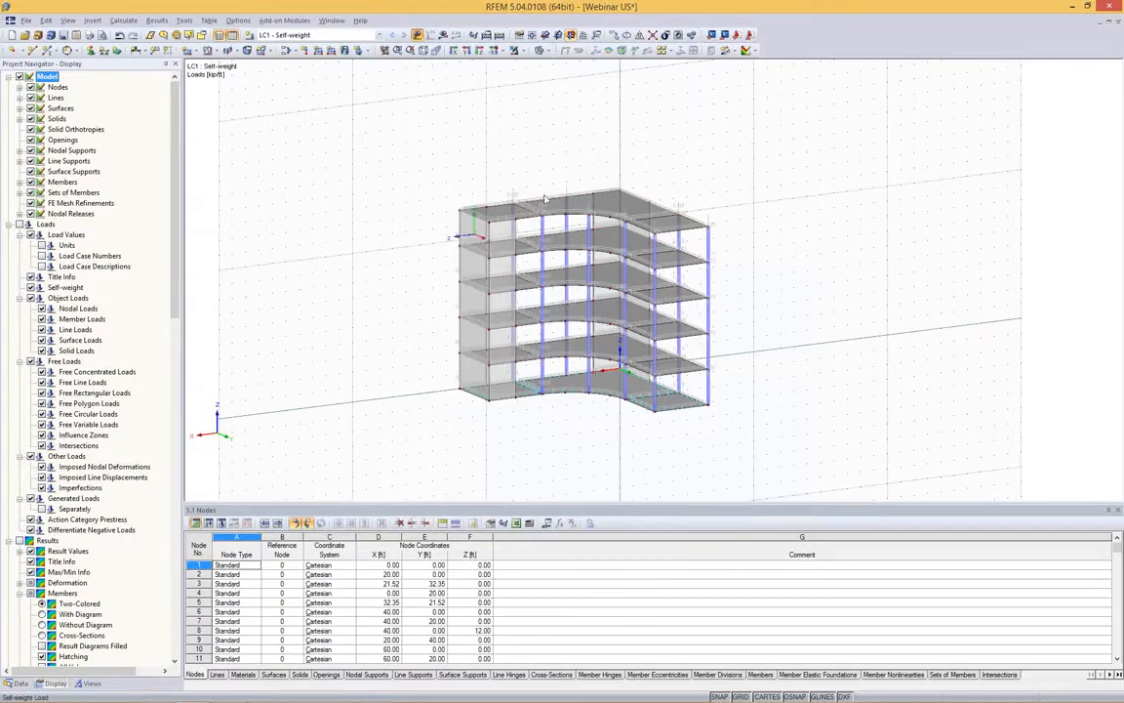
pyautogui.scroll(5, 505, 210)
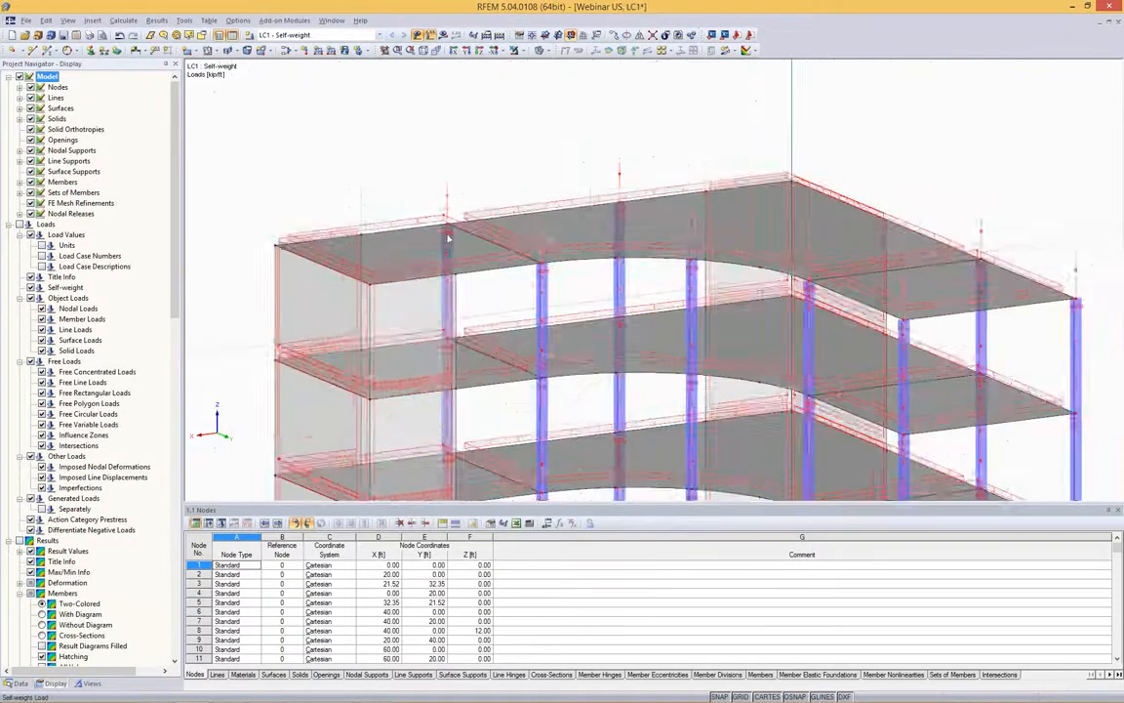
pyautogui.scroll(-5, 446, 238)
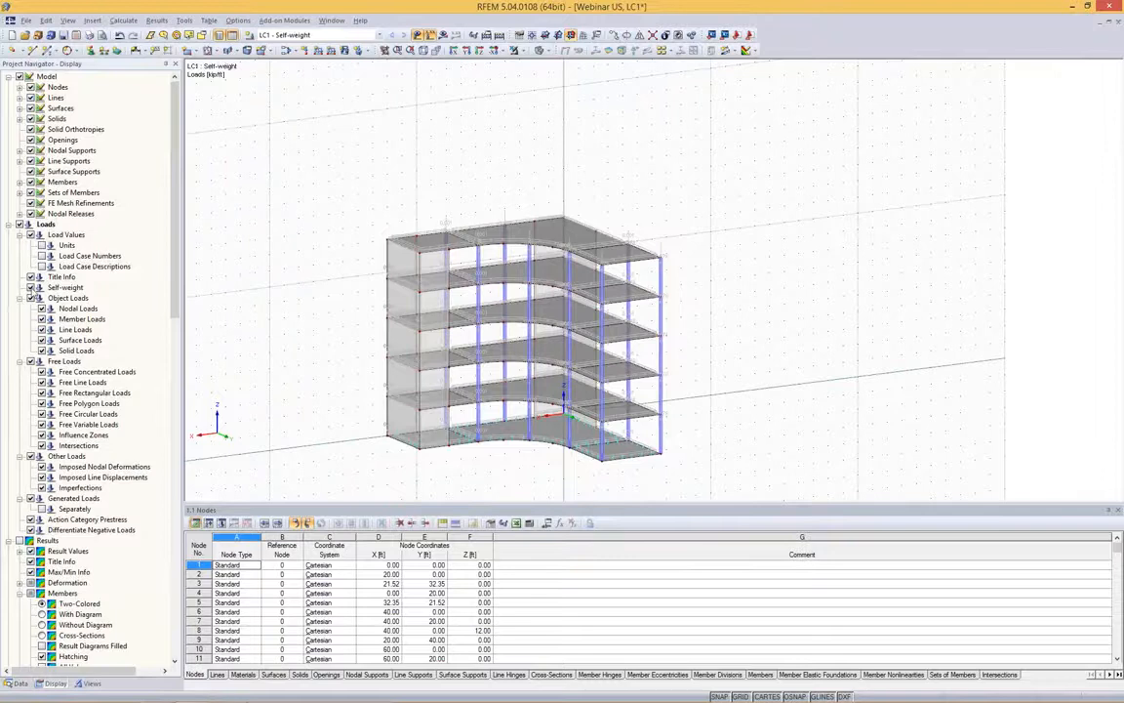
pyautogui.click(39, 288)
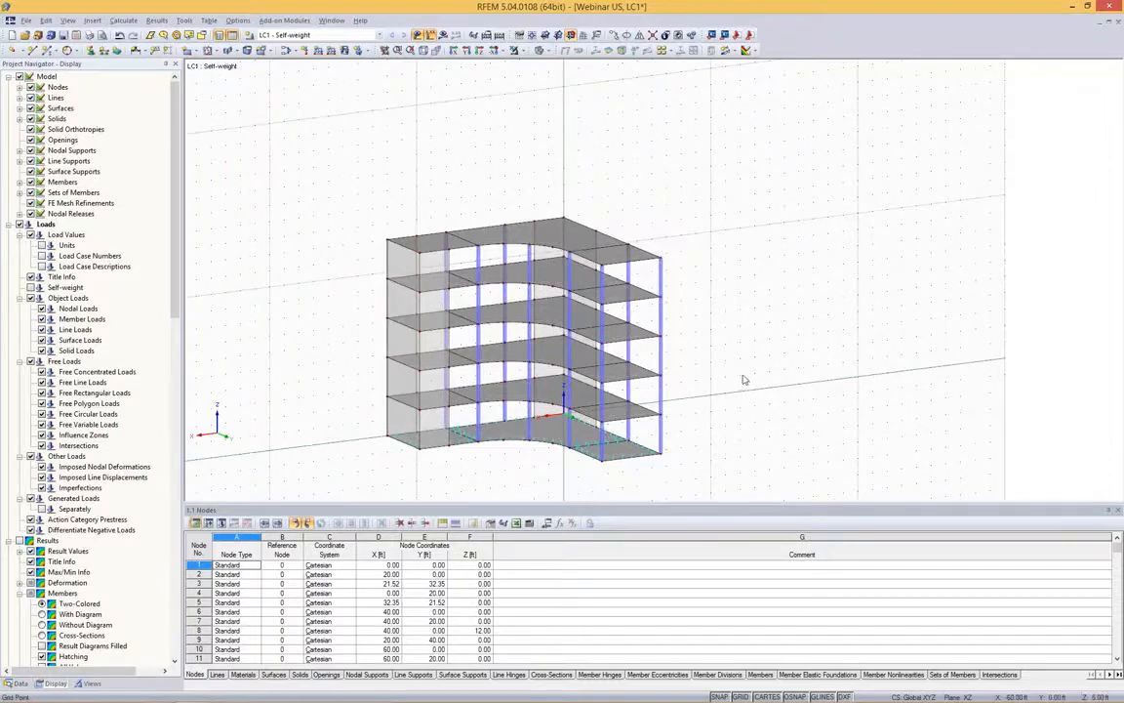
pyautogui.keyDown('ctrl'); pyautogui.moveTo(741, 423); pyautogui.dragTo(756, 378, button='middle'); pyautogui.keyUp('ctrl')
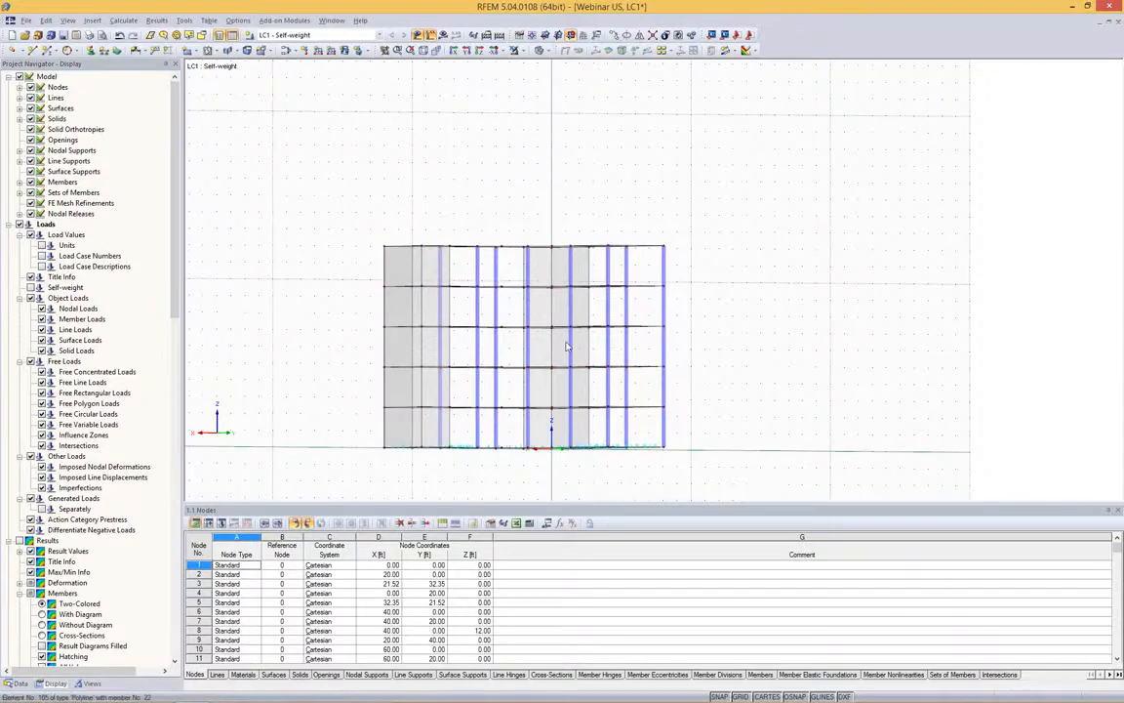
pyautogui.keyDown('ctrl'); pyautogui.moveTo(484, 170); pyautogui.dragTo(542, 241, button='middle'); pyautogui.keyUp('ctrl')
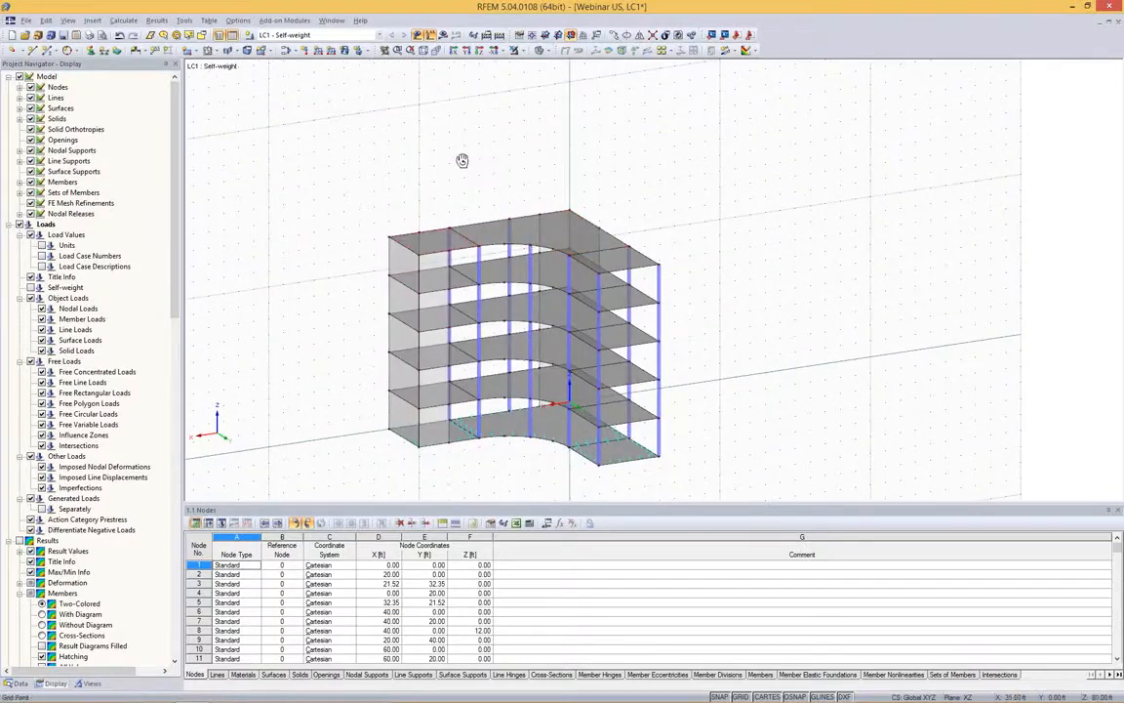
pyautogui.keyDown('ctrl'); pyautogui.moveTo(479, 137); pyautogui.dragTo(470, 201, button='middle'); pyautogui.keyUp('ctrl')
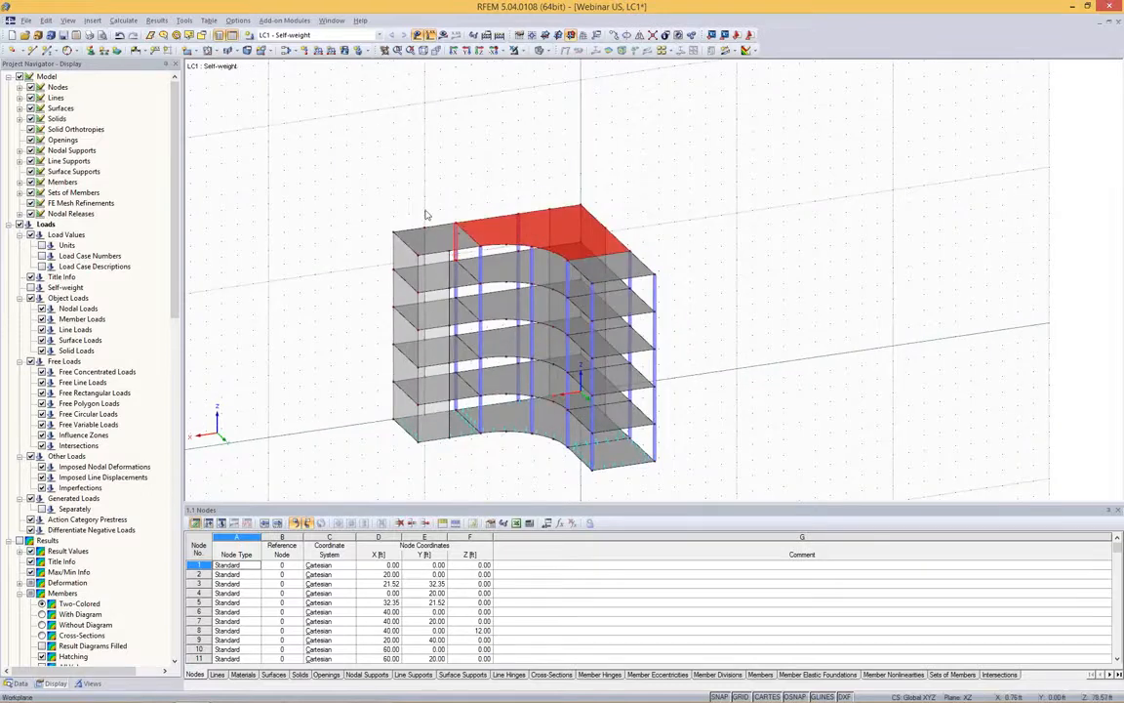
pyautogui.keyDown('ctrl'); pyautogui.click(445, 242); pyautogui.keyUp('ctrl')
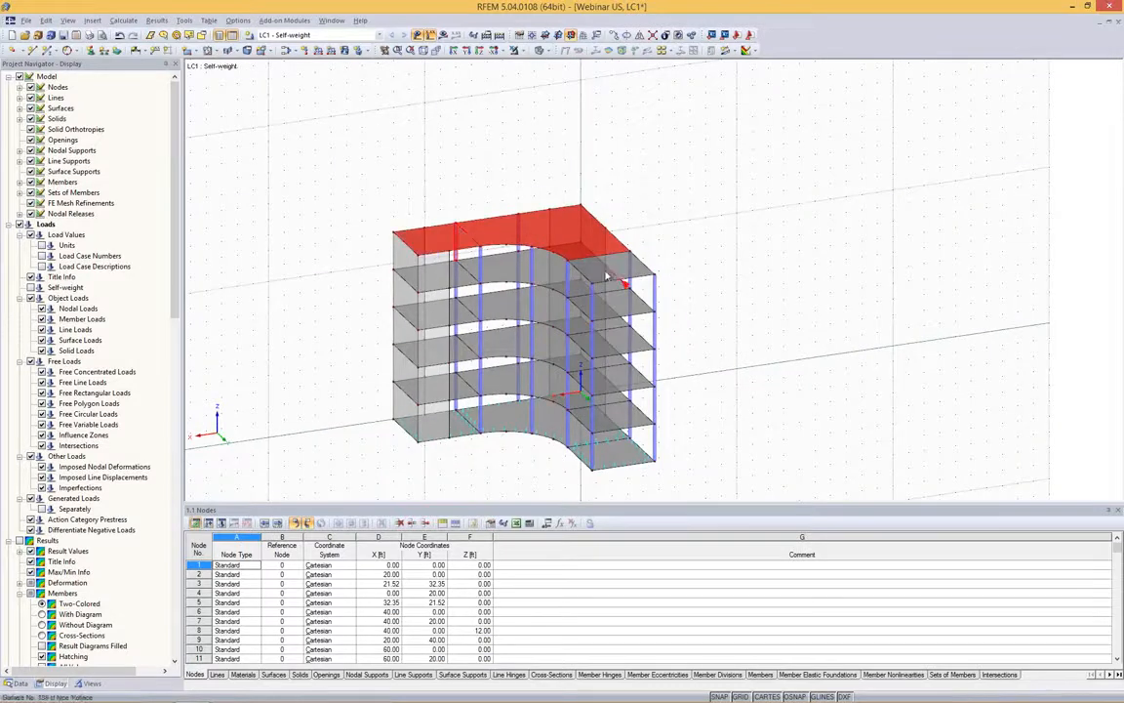
pyautogui.click(598, 177)
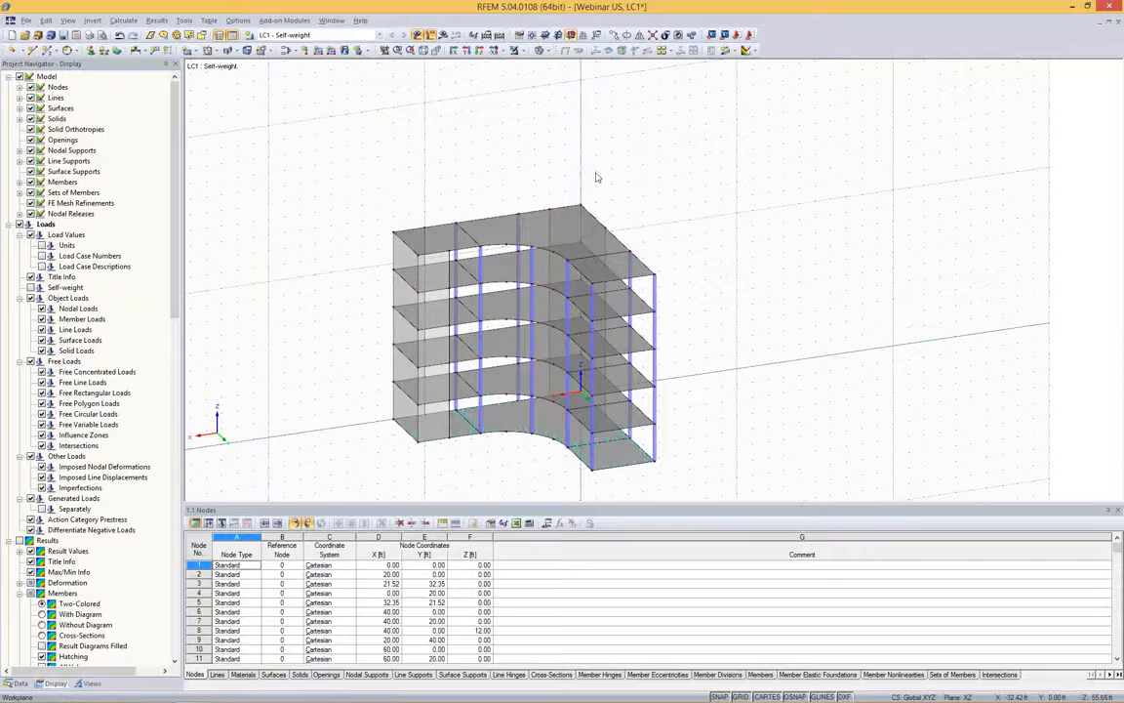
# Isolate the 14 in thick surfaces through the generated thickness visibility and select all the slabs together.
pyautogui.click(91, 683)
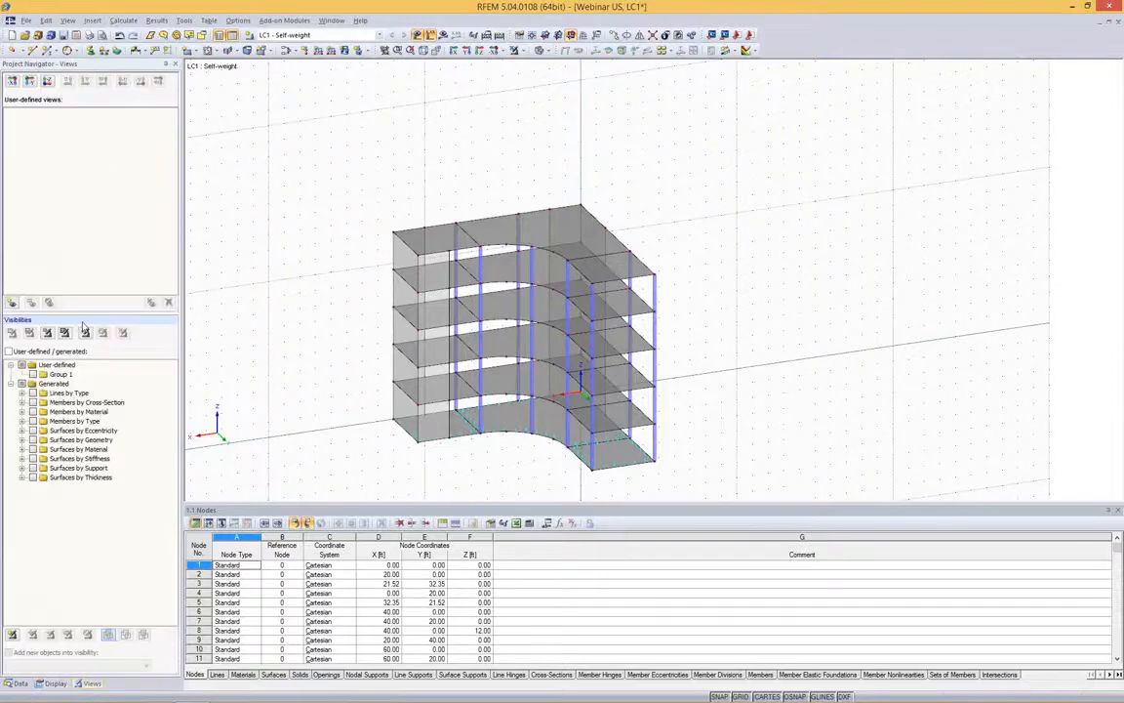
pyautogui.click(22, 478)
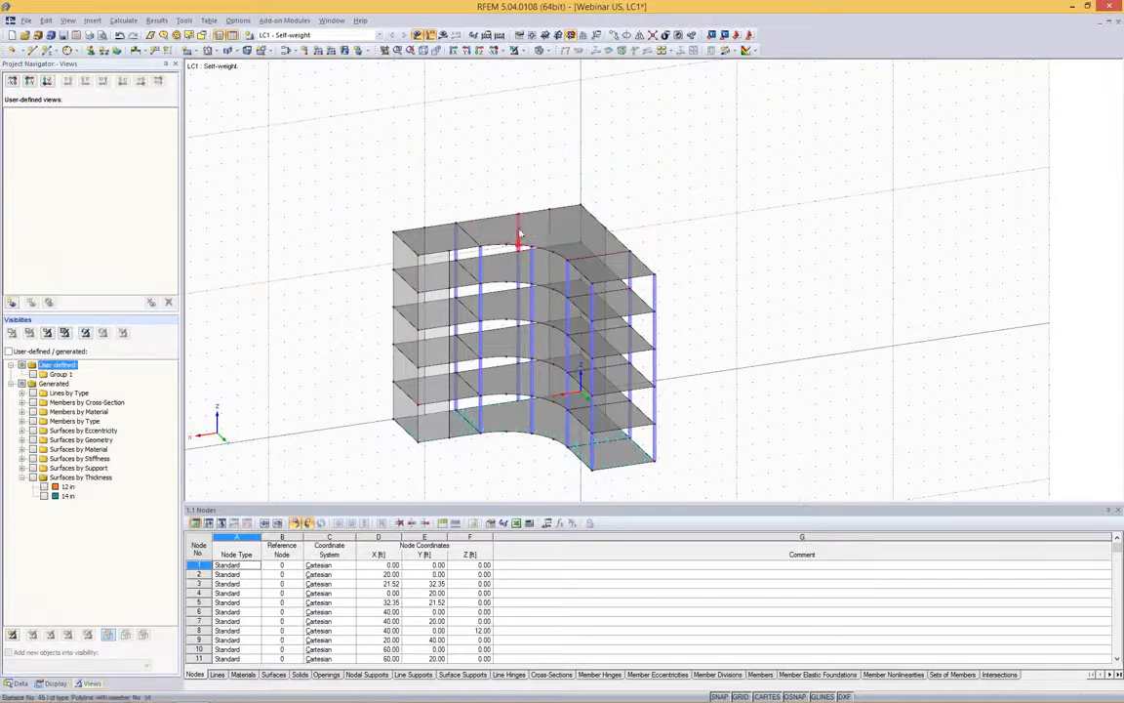
pyautogui.click(43, 496)
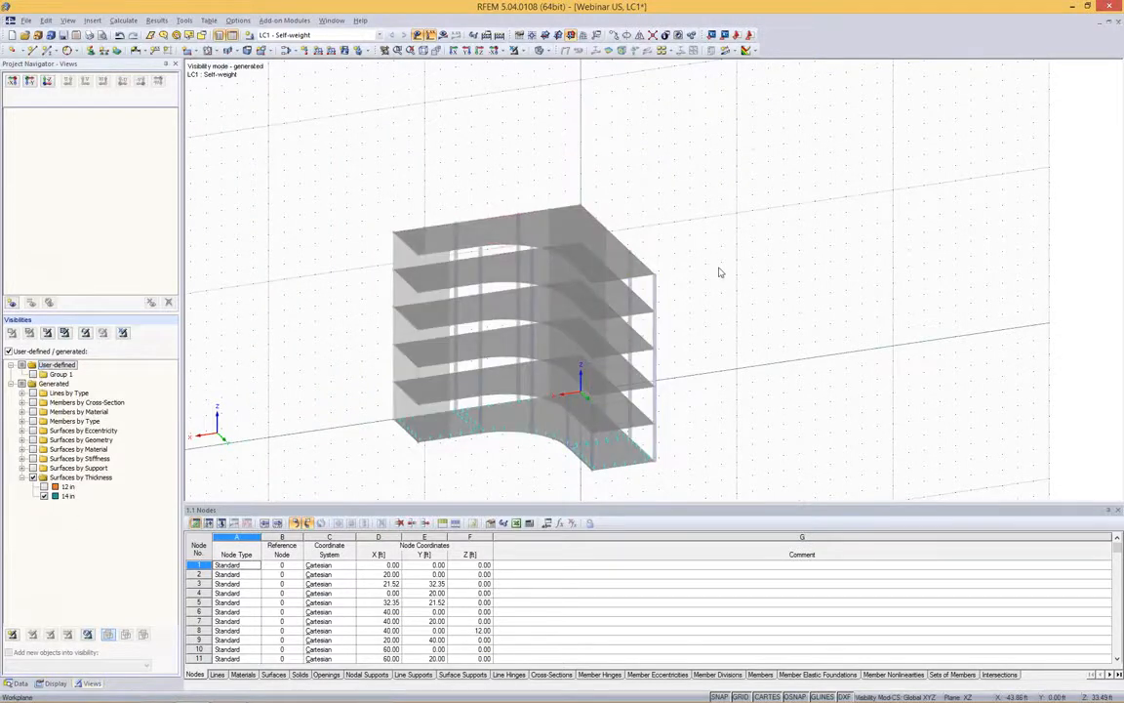
pyautogui.moveTo(337, 122); pyautogui.dragTo(870, 452)
pyautogui.keyDown('ctrl'); pyautogui.moveTo(811, 314); pyautogui.dragTo(816, 288, button='middle'); pyautogui.keyUp('ctrl')
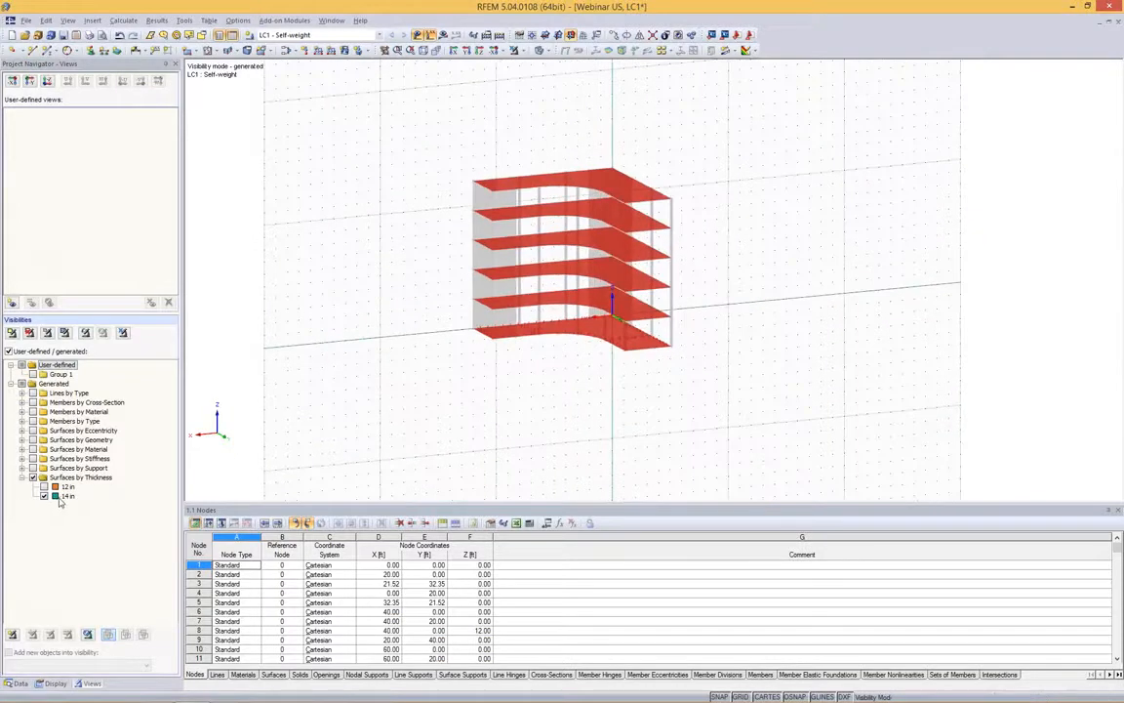
pyautogui.scroll(1, 647, 155)
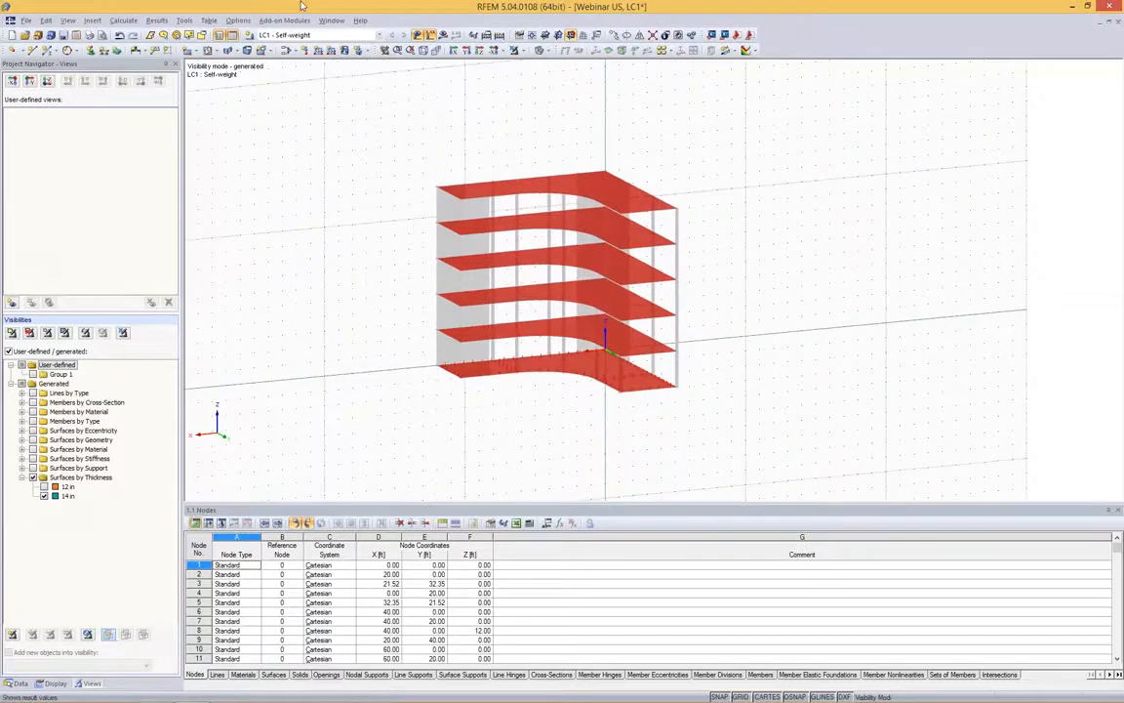
# Set the area load unit to ksf and apply a uniform downward 0.060 ksf surface load in global ZL to the selected slabs.
pyautogui.click(344, 50)
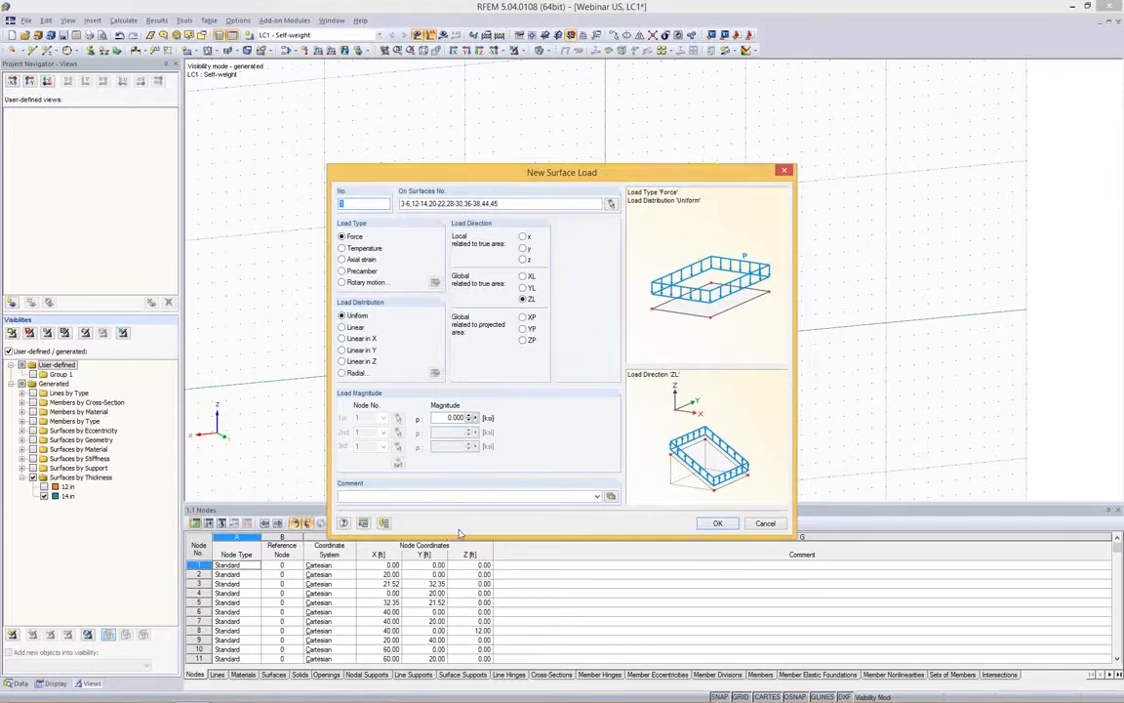
pyautogui.click(363, 523)
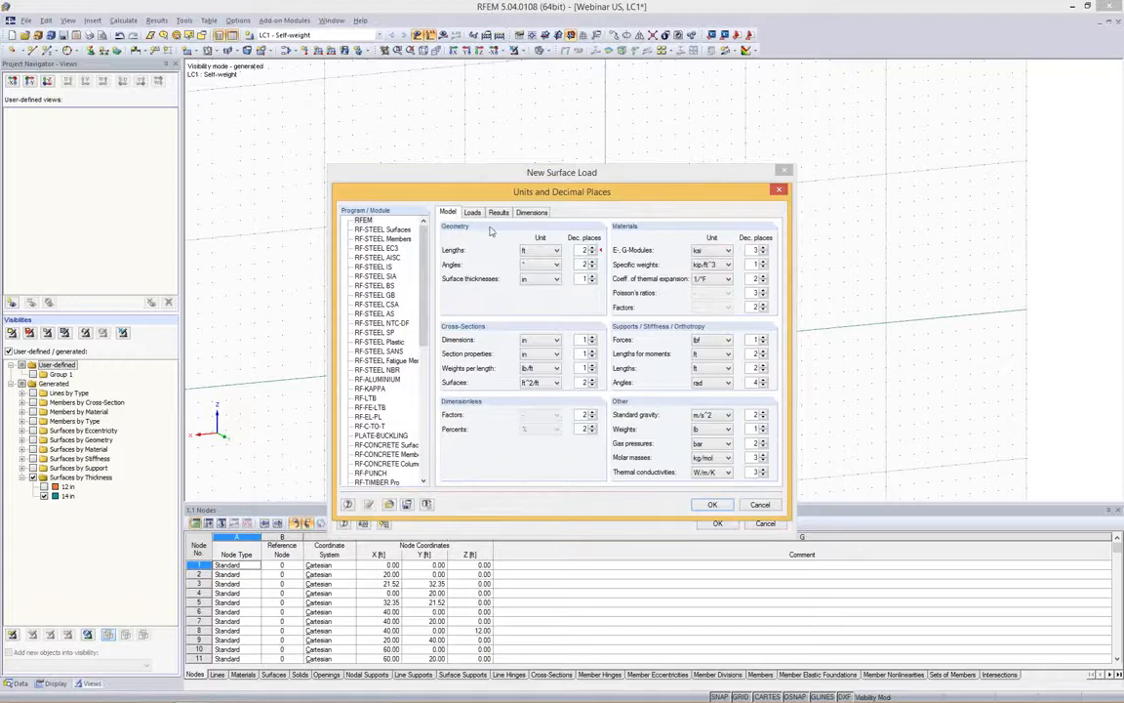
pyautogui.click(475, 216)
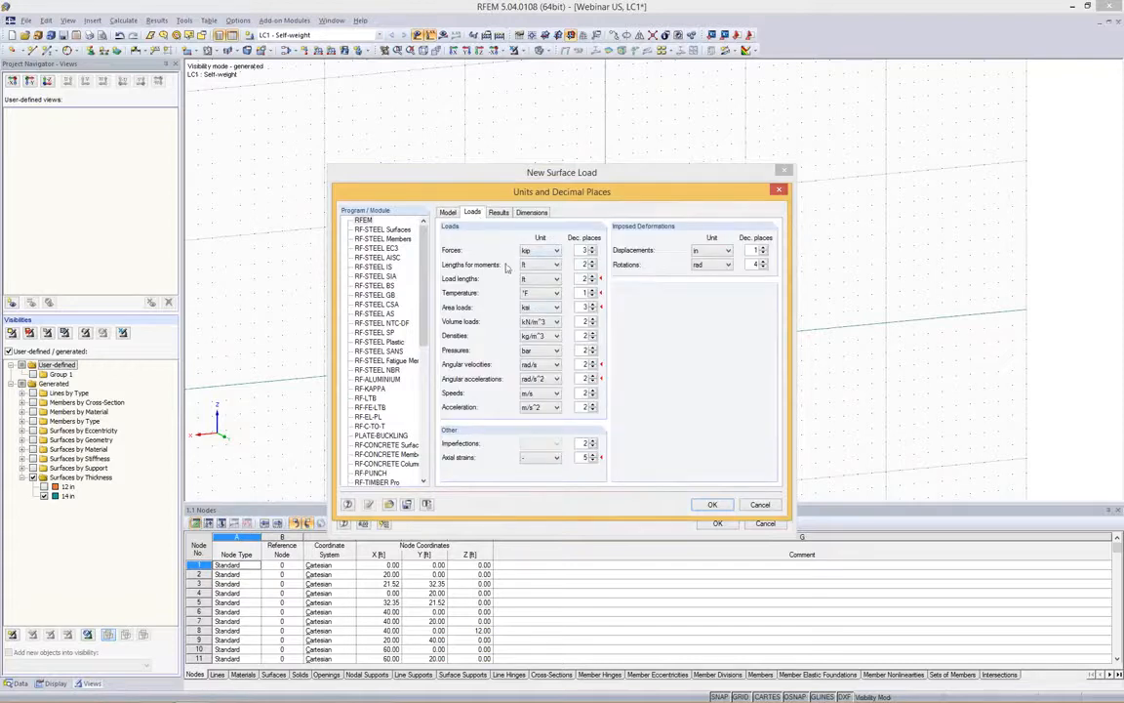
pyautogui.click(545, 308)
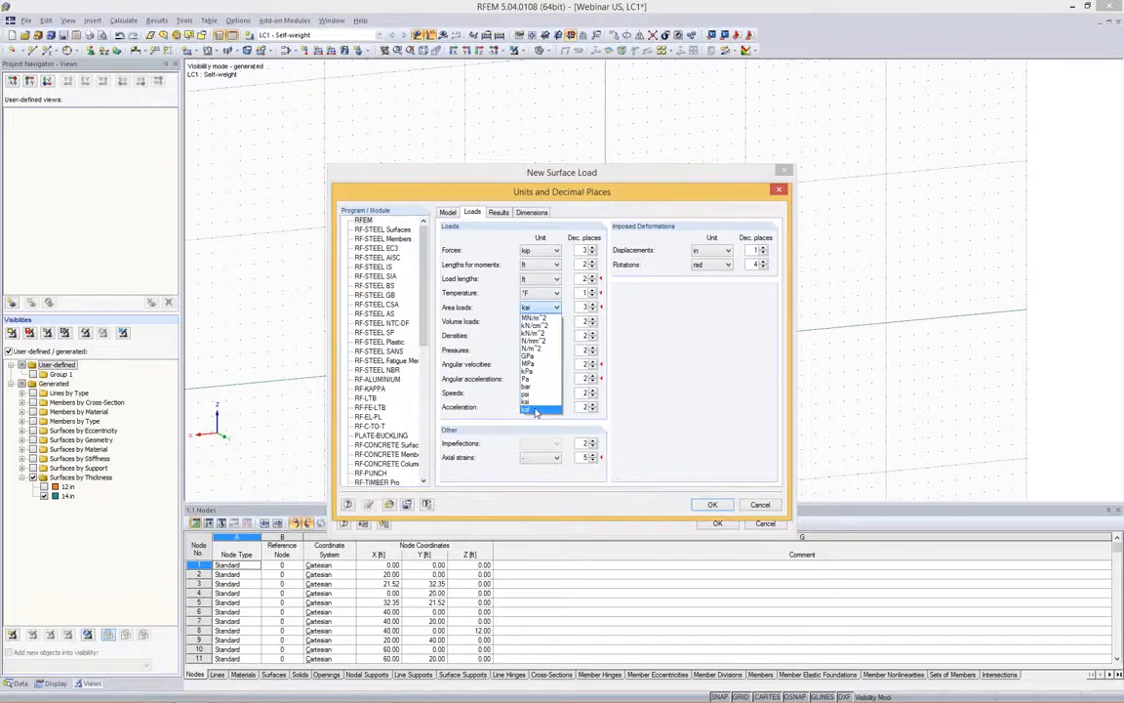
pyautogui.click(535, 411)
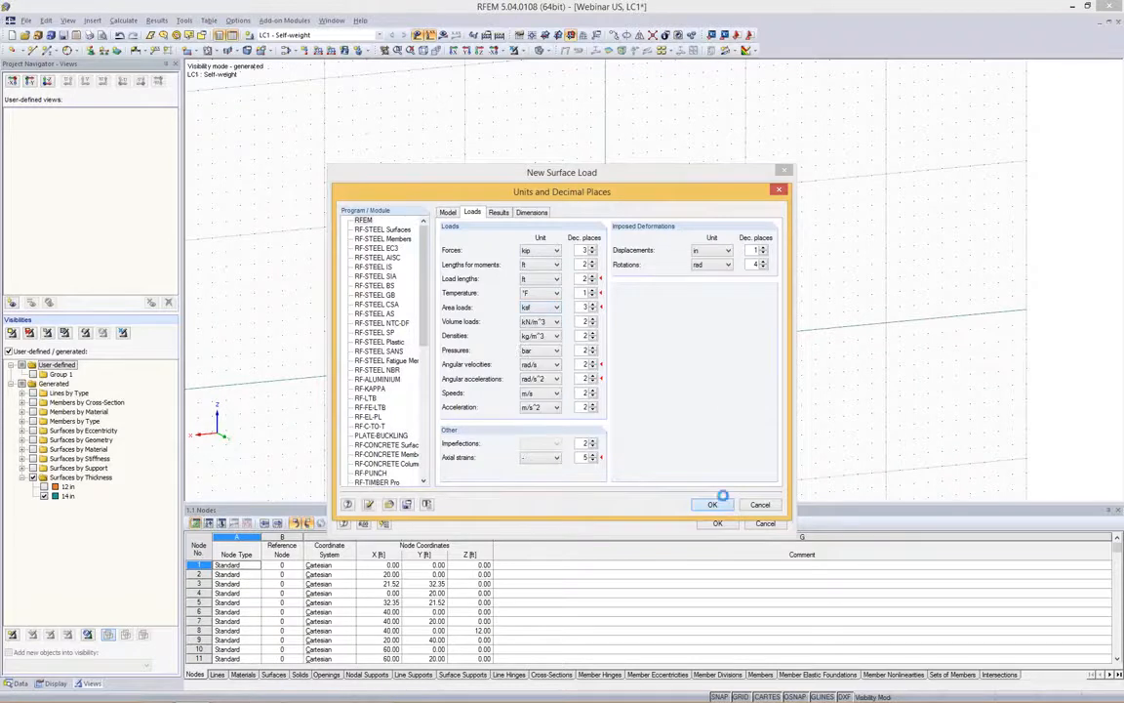
pyautogui.click(715, 504)
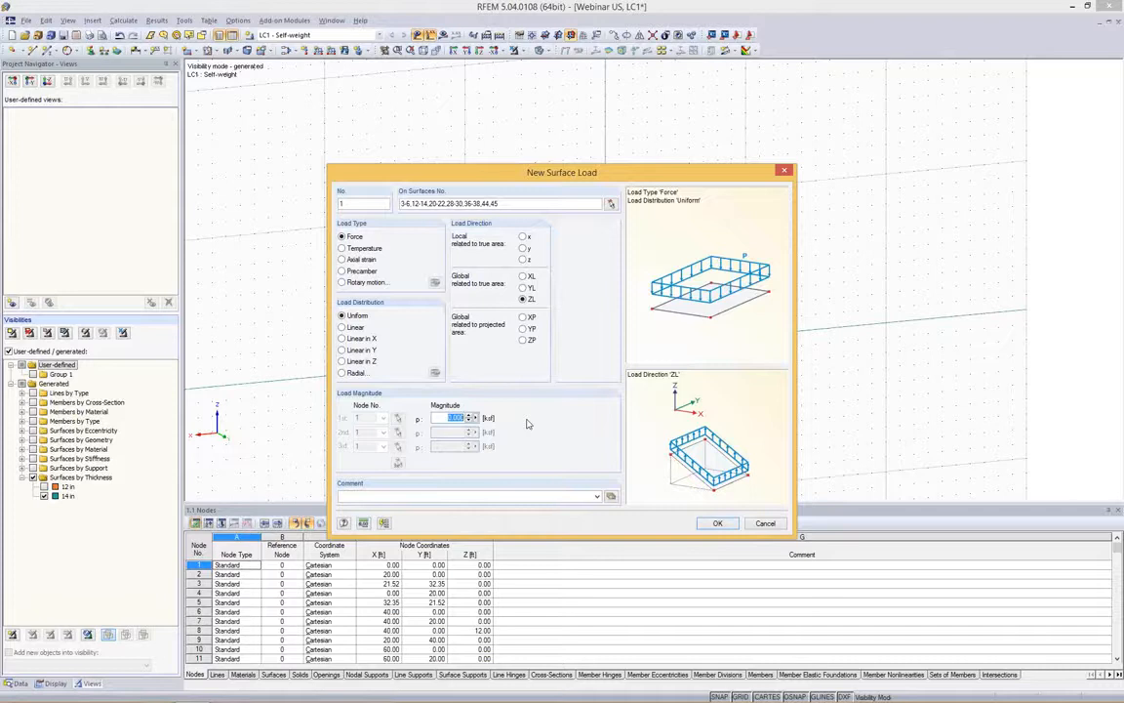
pyautogui.press('BackSpace')
pyautogui.click(717, 523)
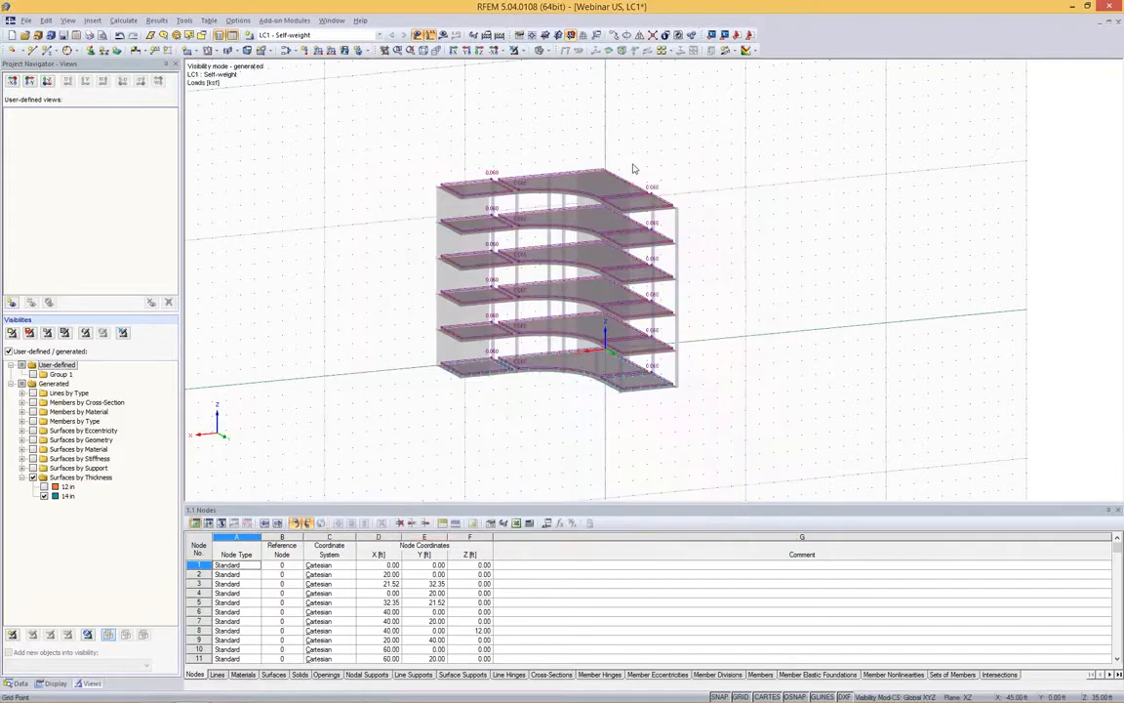
# Increase the display size of the surface load symbols, working from the load on the top slab.
pyautogui.scroll(3, 638, 178)
pyautogui.scroll(5, 638, 178)
pyautogui.rightClick(644, 224)
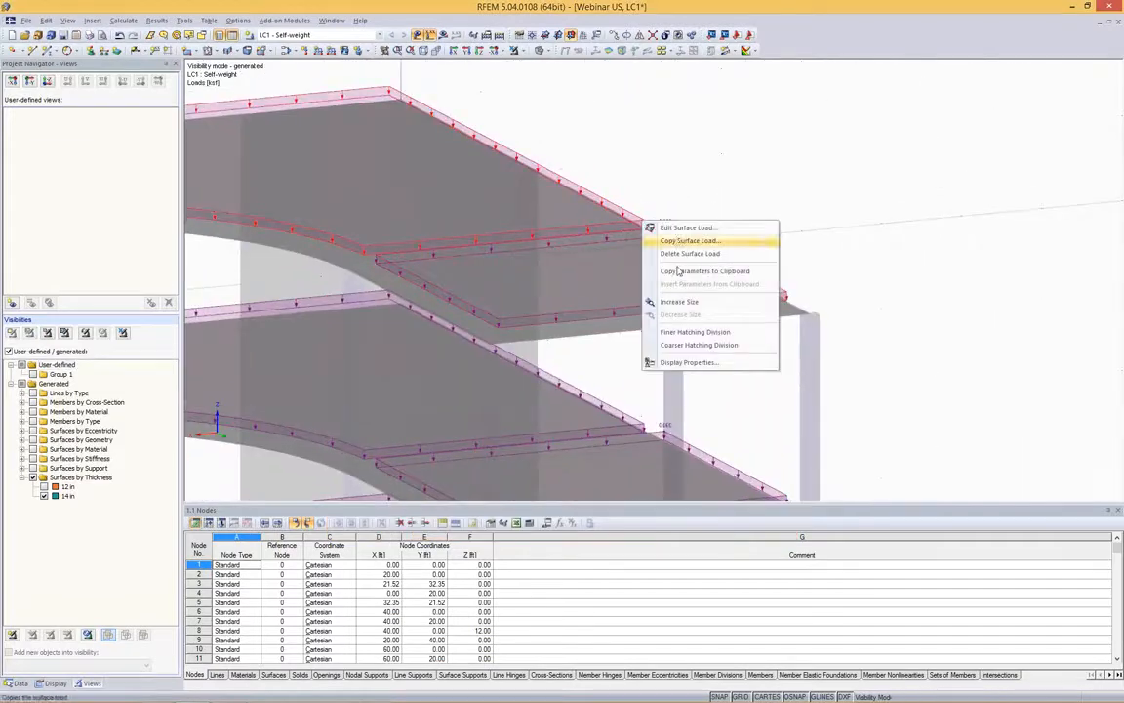
pyautogui.click(679, 303)
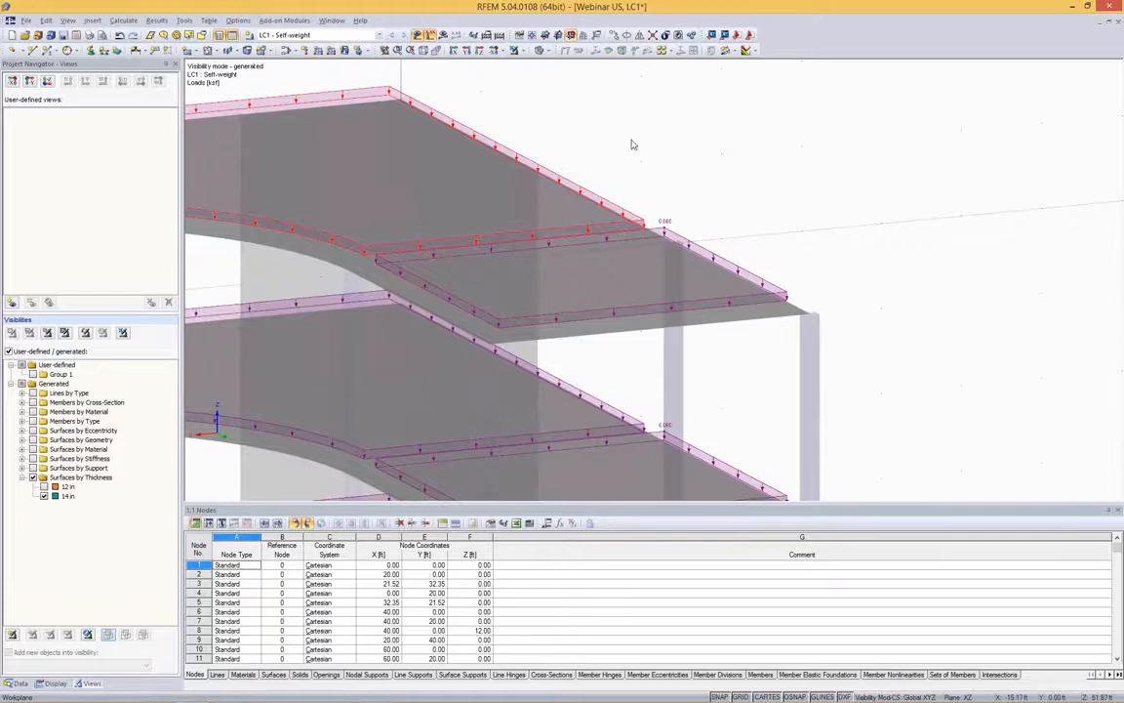
pyautogui.scroll(-3, 644, 210)
pyautogui.rightClick(633, 223)
pyautogui.click(679, 302)
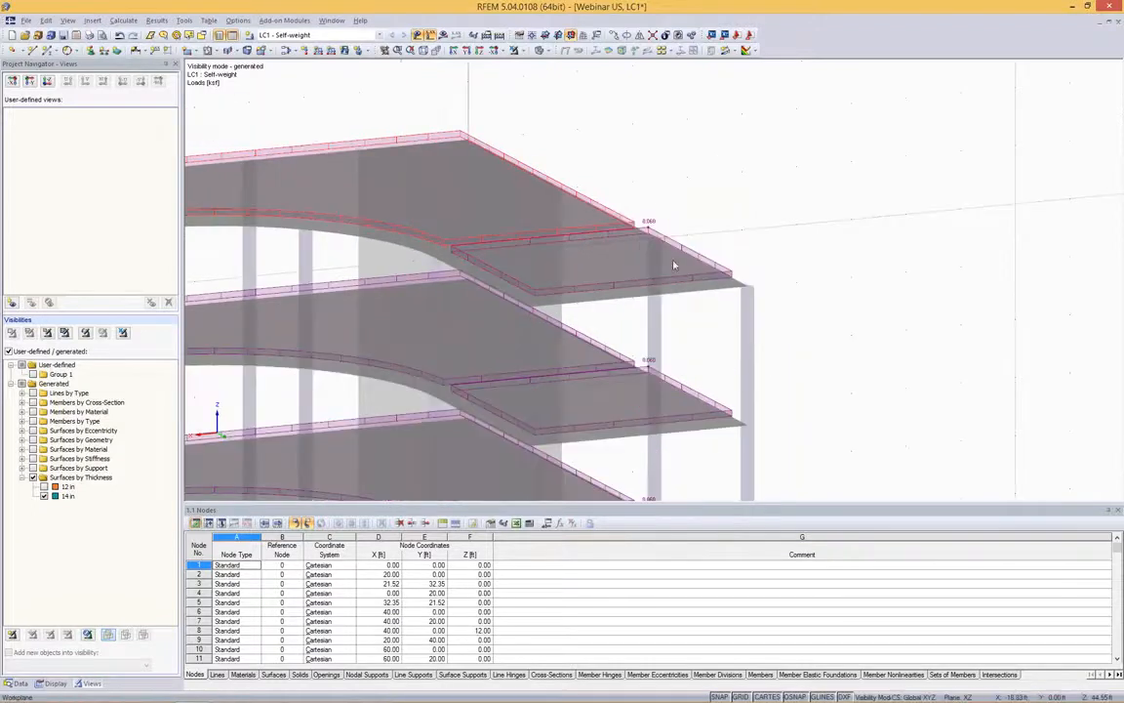
pyautogui.rightClick(634, 224)
pyautogui.click(666, 163)
# Add load case LC2 in the Live action category with the description Live load.
pyautogui.scroll(-3, 592, 269)
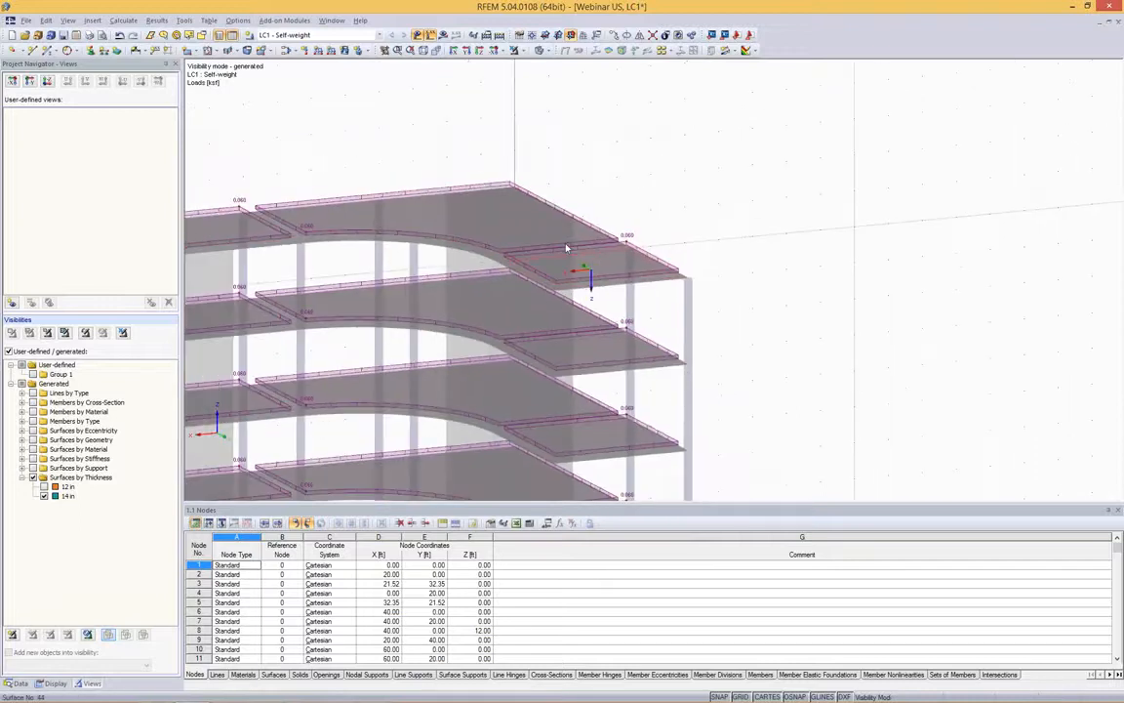
pyautogui.scroll(-4, 425, 245)
pyautogui.moveTo(298, 126); pyautogui.dragTo(401, 127, button='middle')
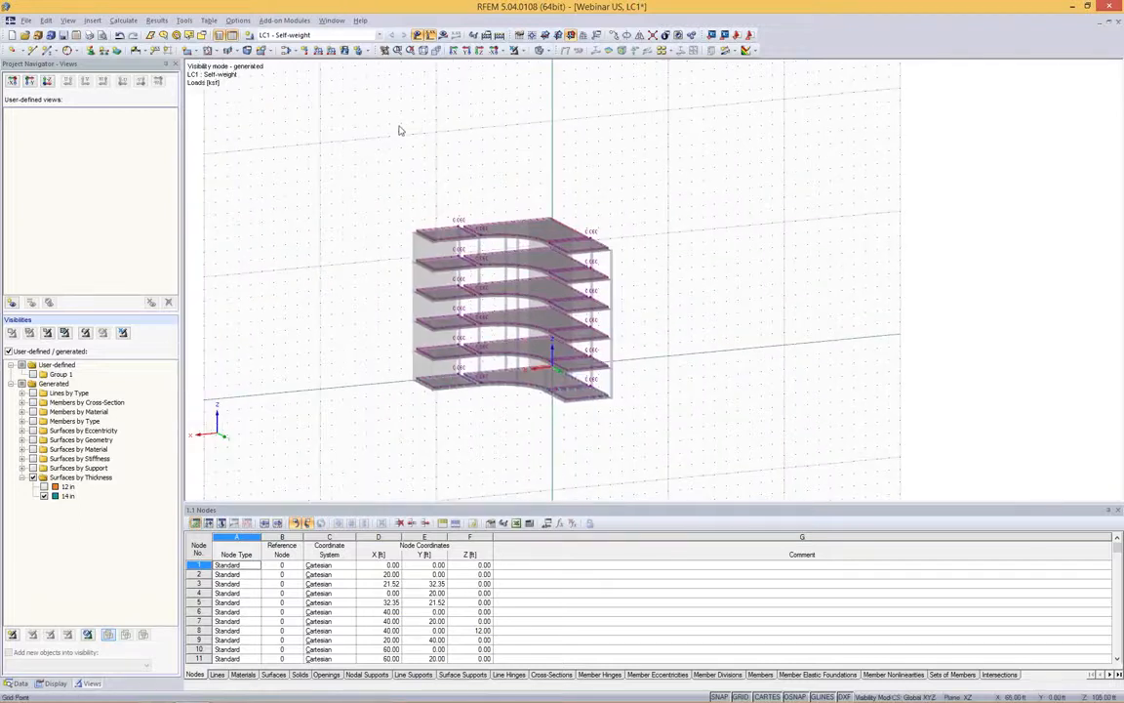
pyautogui.scroll(2, 399, 133)
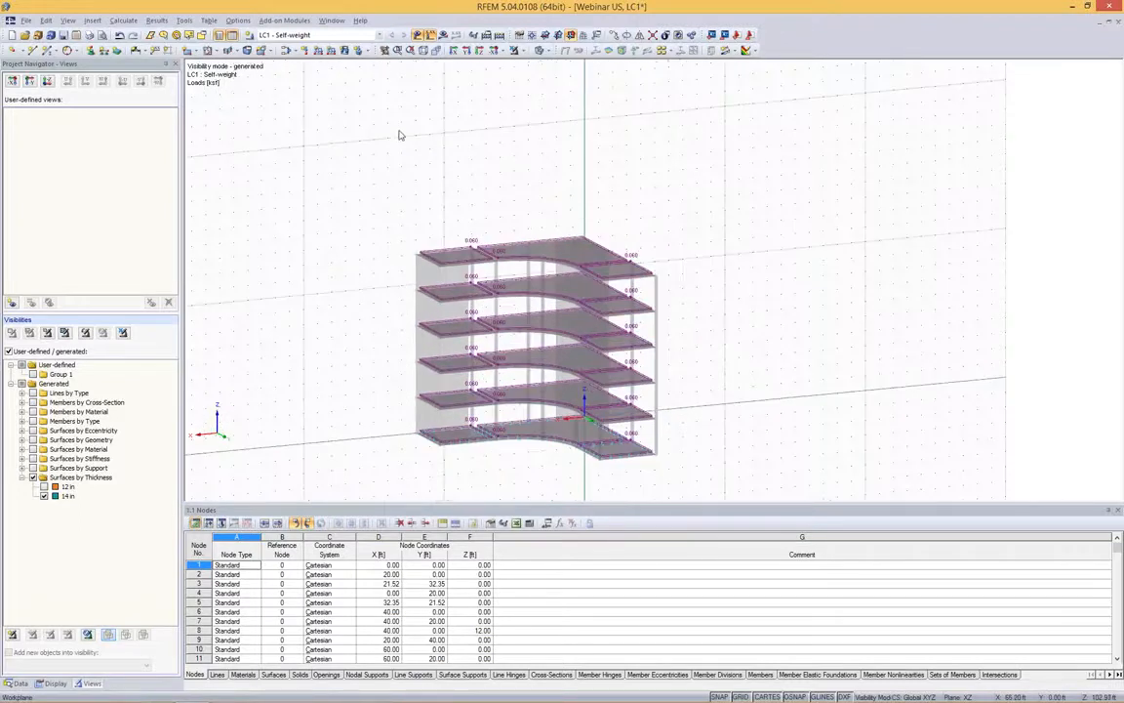
pyautogui.click(249, 36)
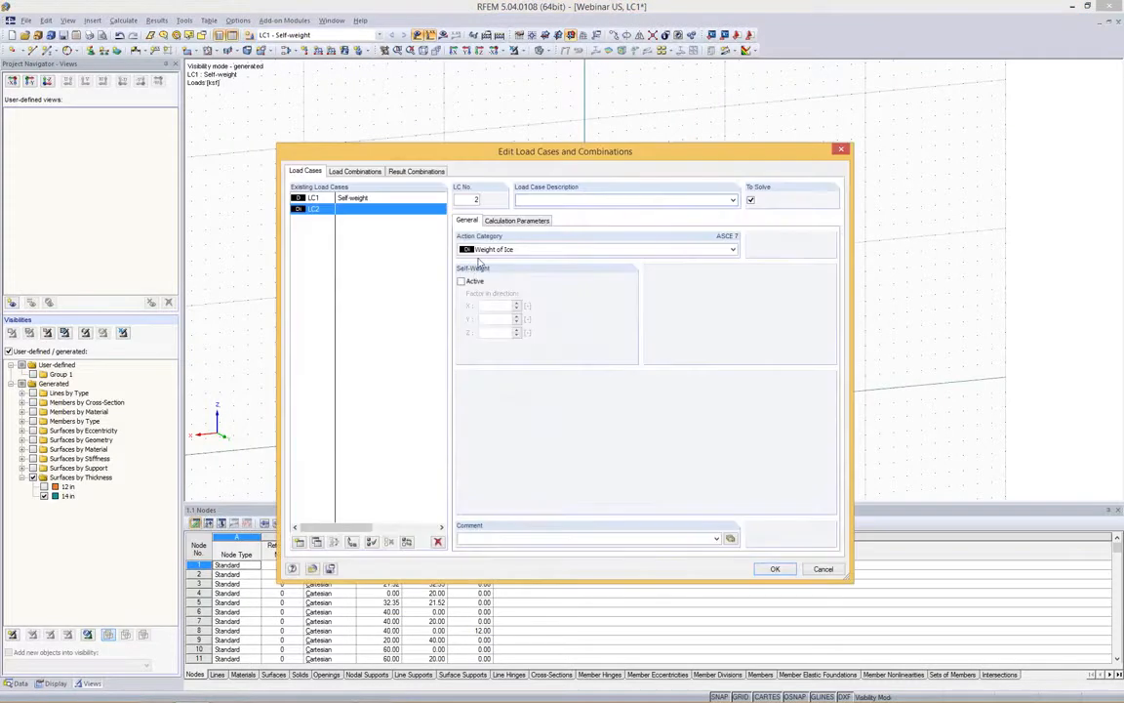
pyautogui.click(488, 249)
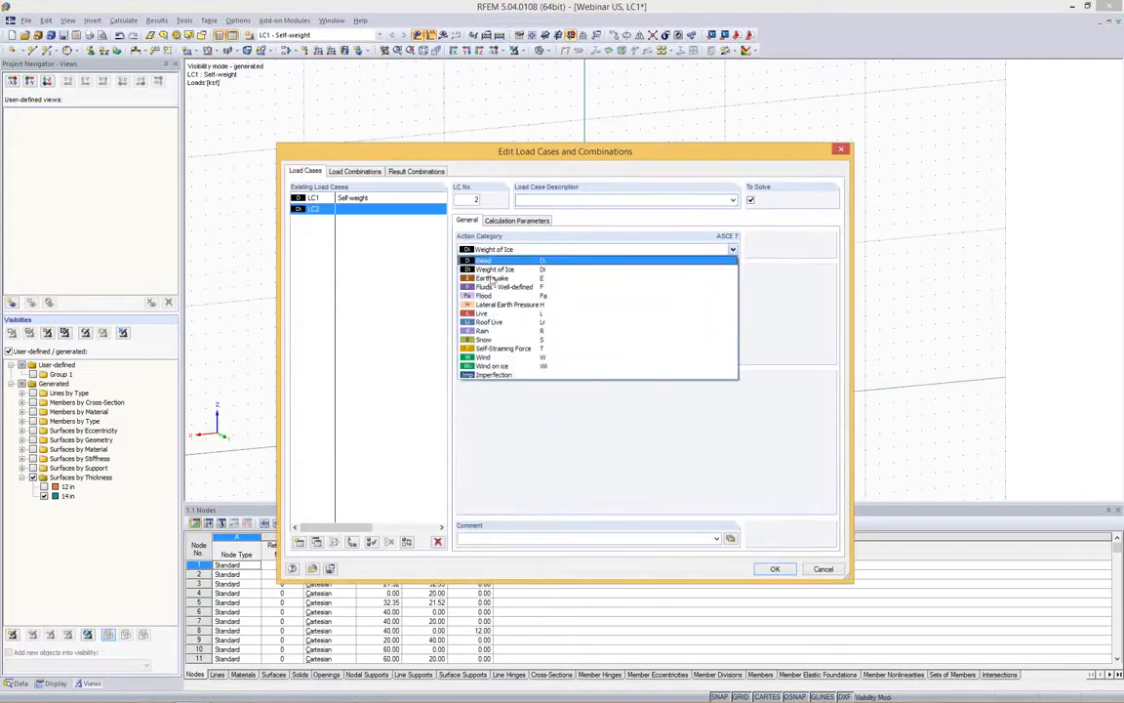
pyautogui.click(497, 314)
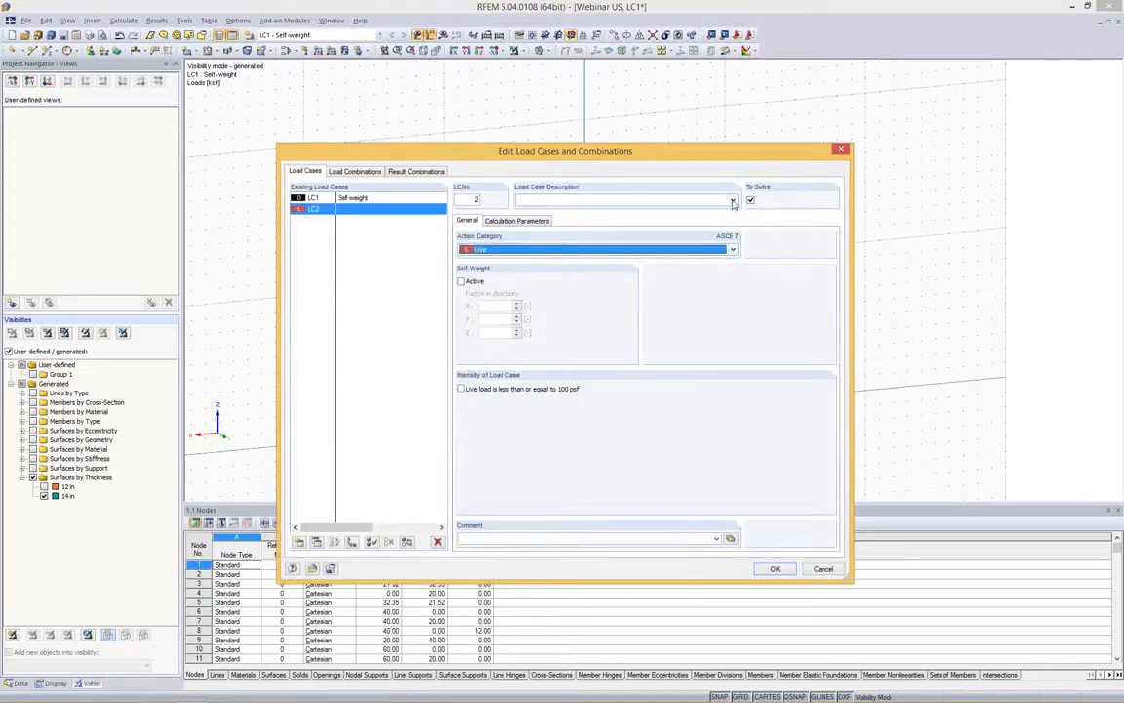
pyautogui.click(733, 200)
pyautogui.click(562, 224)
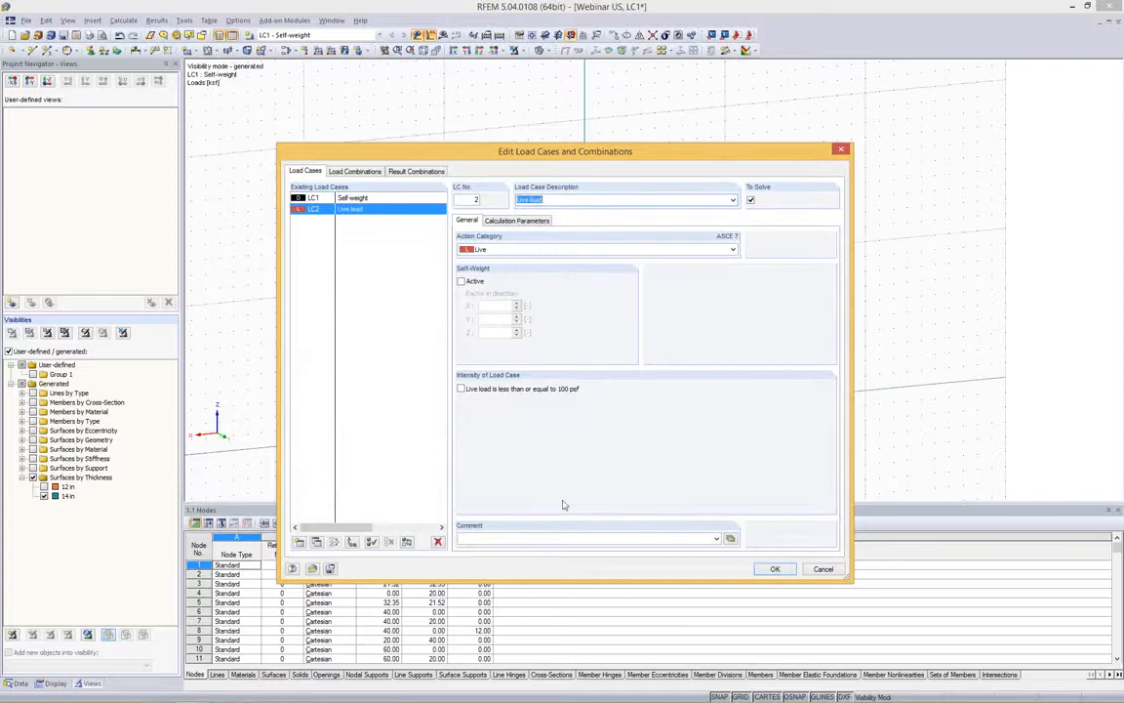
# Confirm load case LC2 and select all the slabs below the roof level together.
pyautogui.click(775, 569)
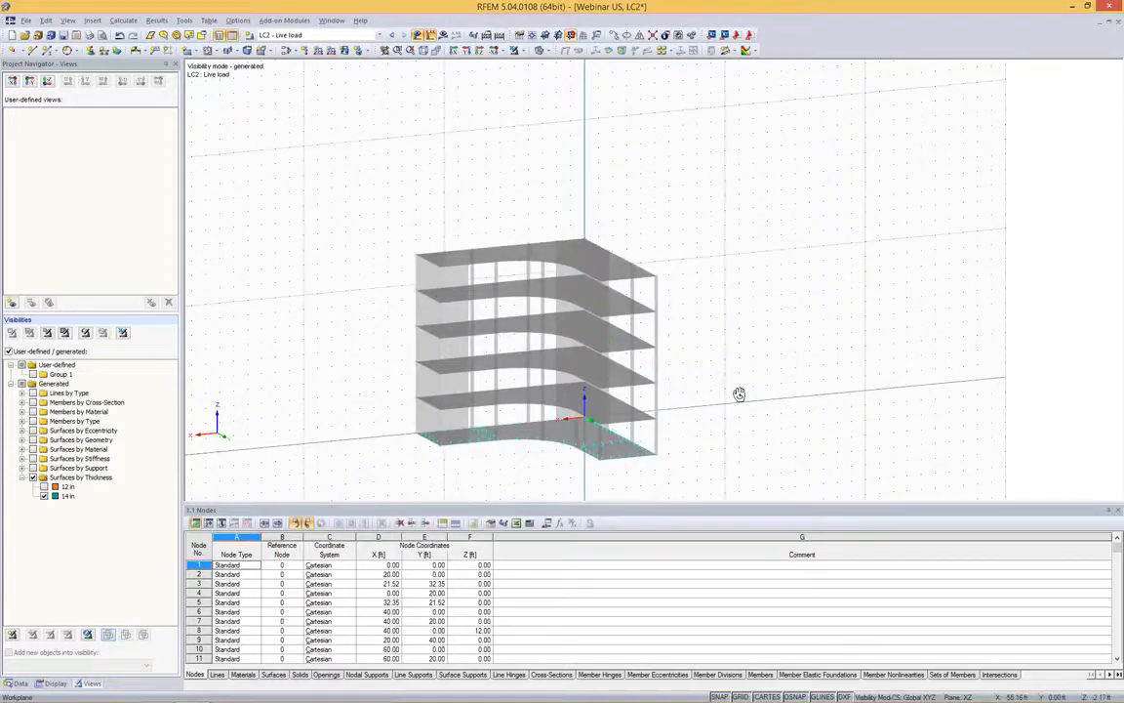
pyautogui.keyDown('ctrl'); pyautogui.moveTo(740, 394); pyautogui.dragTo(742, 373, button='middle'); pyautogui.keyUp('ctrl')
pyautogui.moveTo(384, 284); pyautogui.dragTo(773, 474)
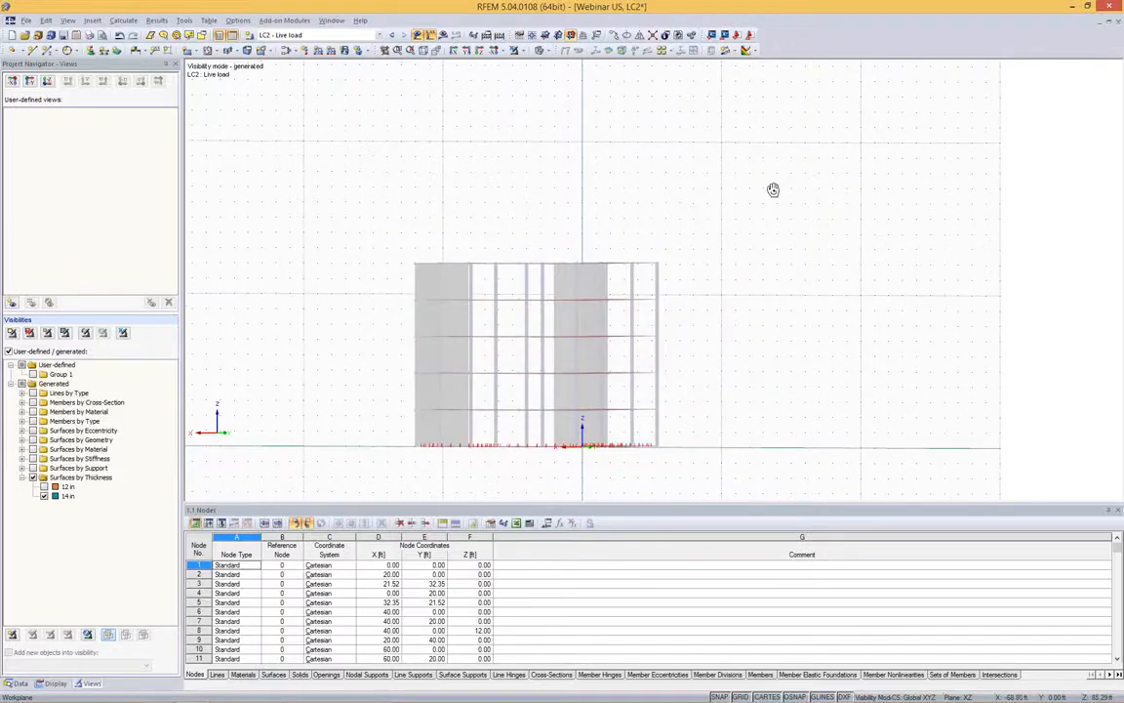
pyautogui.keyDown('ctrl'); pyautogui.moveTo(773, 191); pyautogui.dragTo(704, 260, button='middle'); pyautogui.keyUp('ctrl')
pyautogui.keyDown('ctrl'); pyautogui.moveTo(364, 180); pyautogui.dragTo(546, 413, button='middle'); pyautogui.keyUp('ctrl')
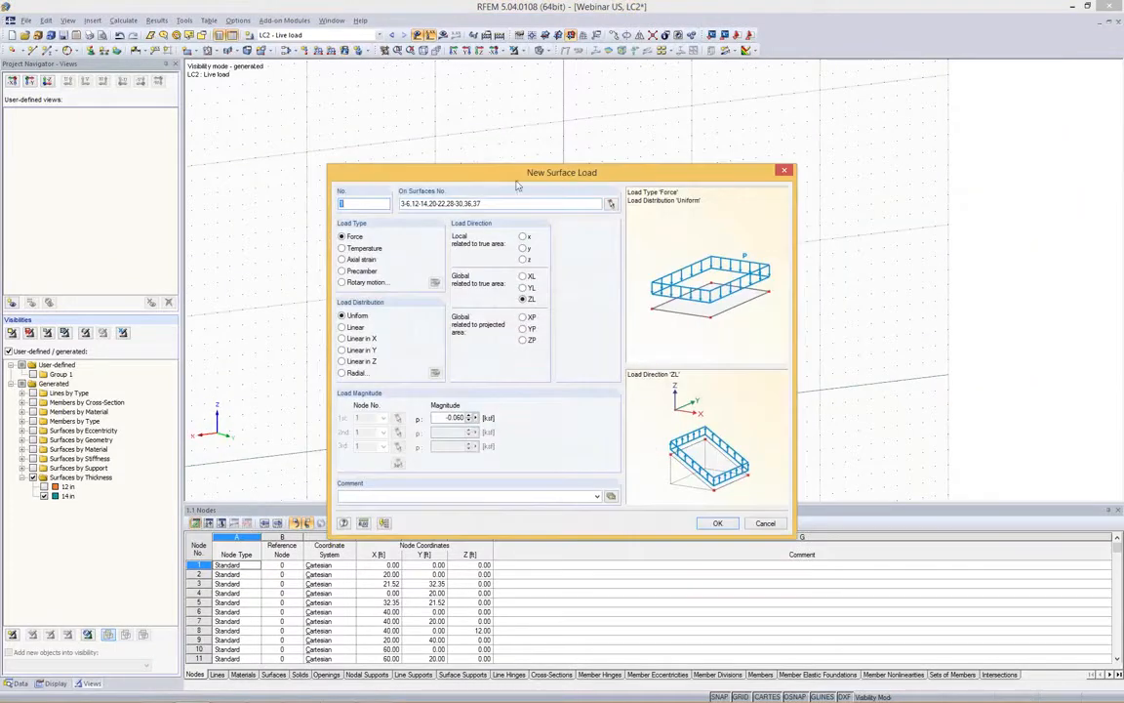
# Apply a uniform downward 0.100 ksf surface load in global ZL to the selected floor slabs in the live load case.
pyautogui.moveTo(548, 170); pyautogui.dragTo(837, 128)
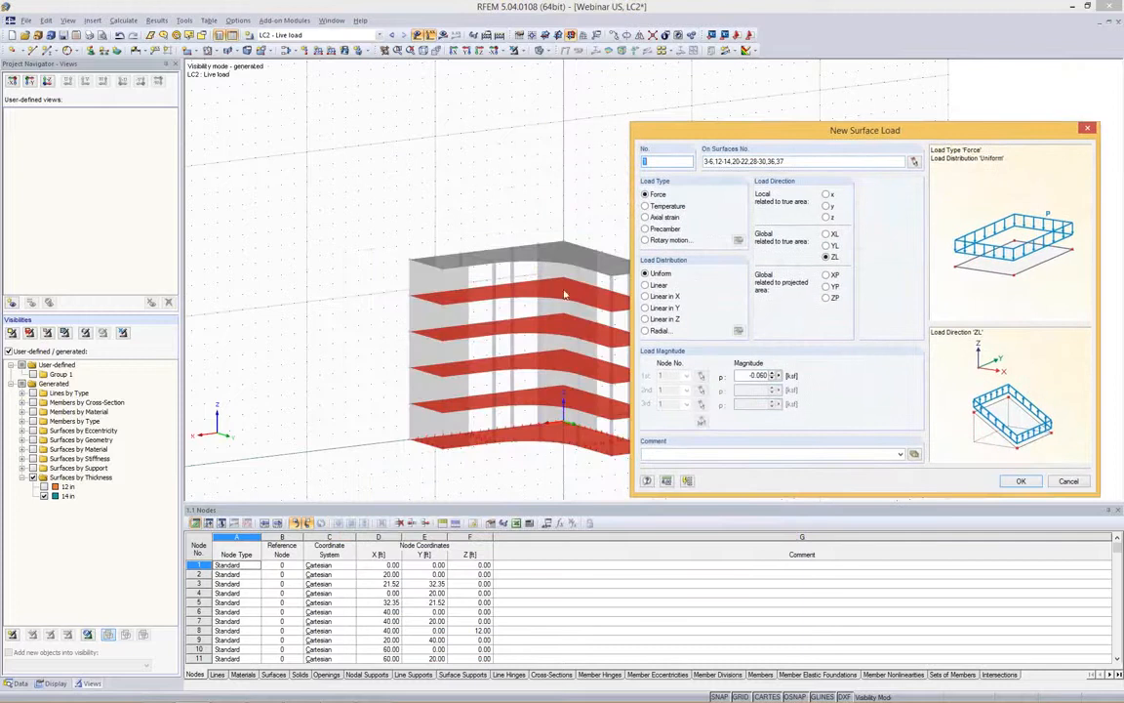
pyautogui.moveTo(784, 162); pyautogui.dragTo(711, 164)
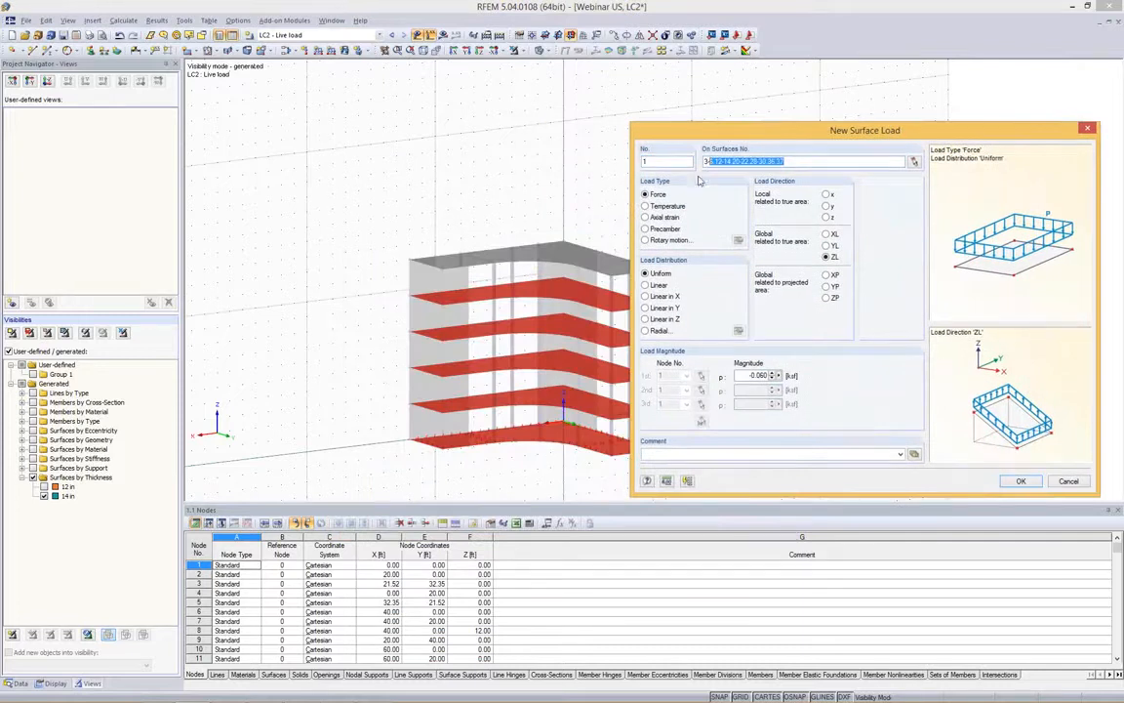
pyautogui.moveTo(745, 377); pyautogui.dragTo(815, 383)
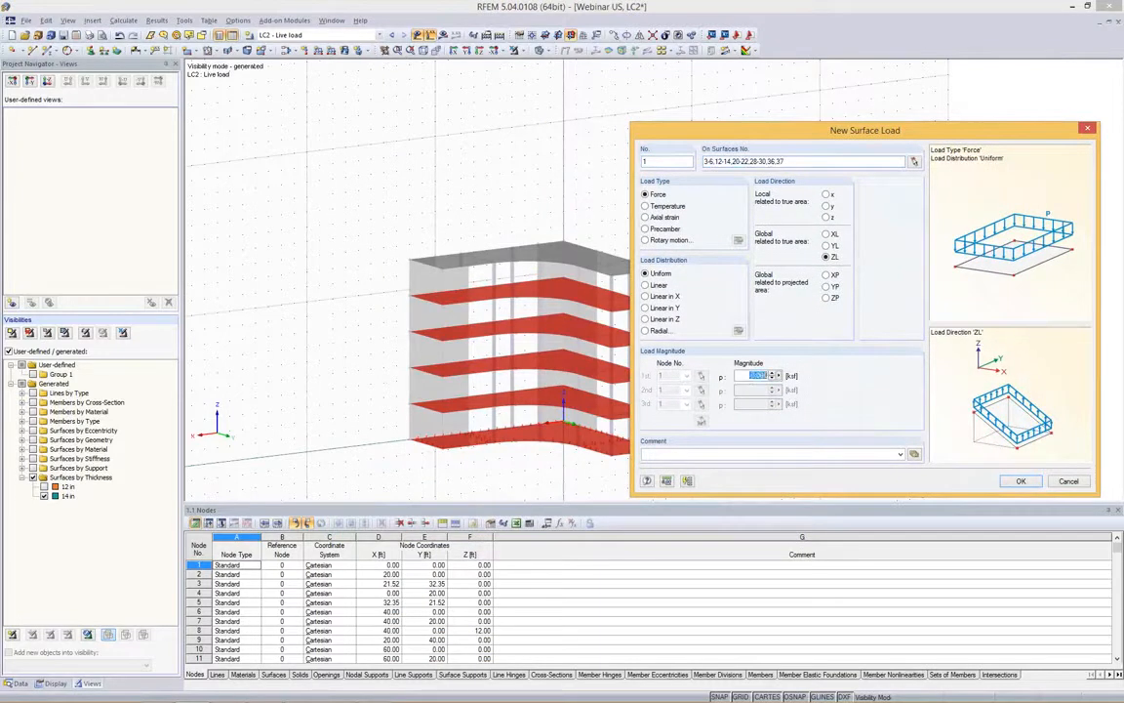
pyautogui.press('BackSpace')
pyautogui.click(1021, 482)
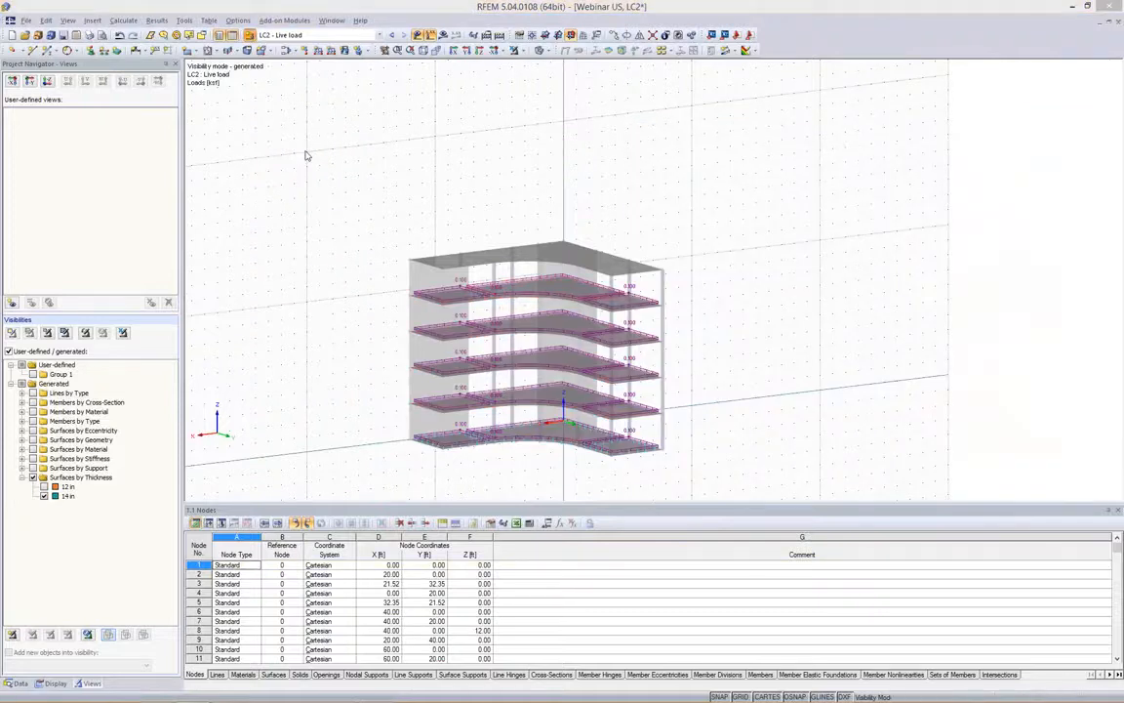
# Add load case LC3 in the Roof Live action category with the description Live load Roof.
pyautogui.click(513, 251)
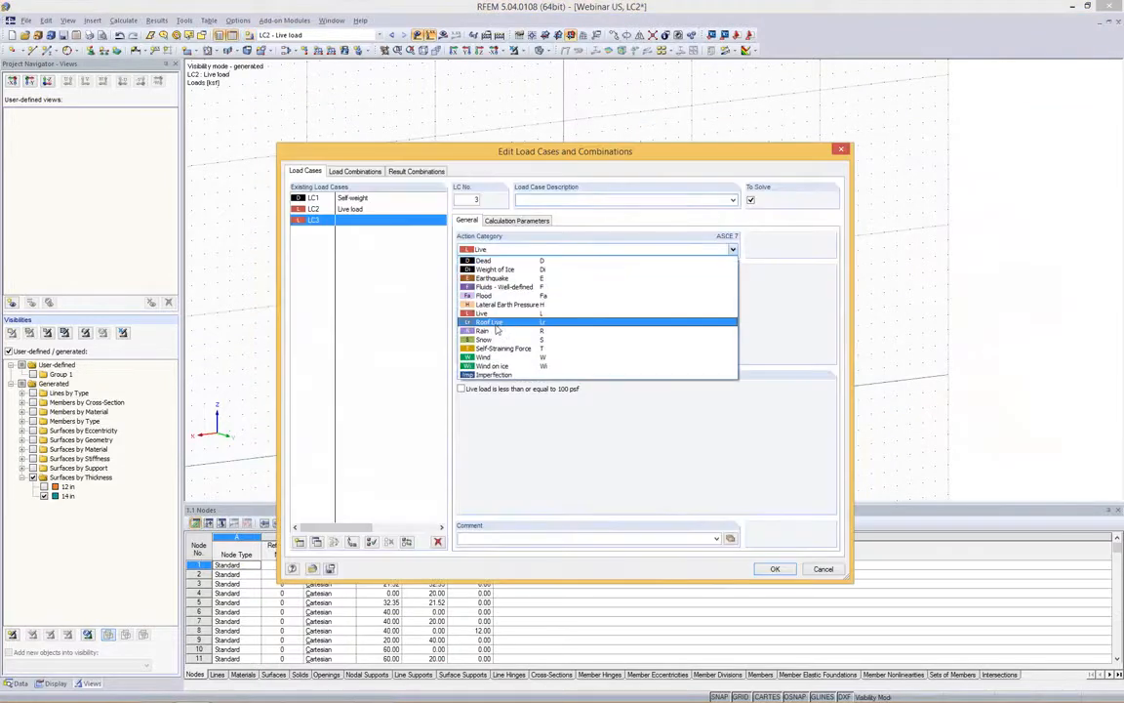
pyautogui.click(496, 323)
pyautogui.click(732, 201)
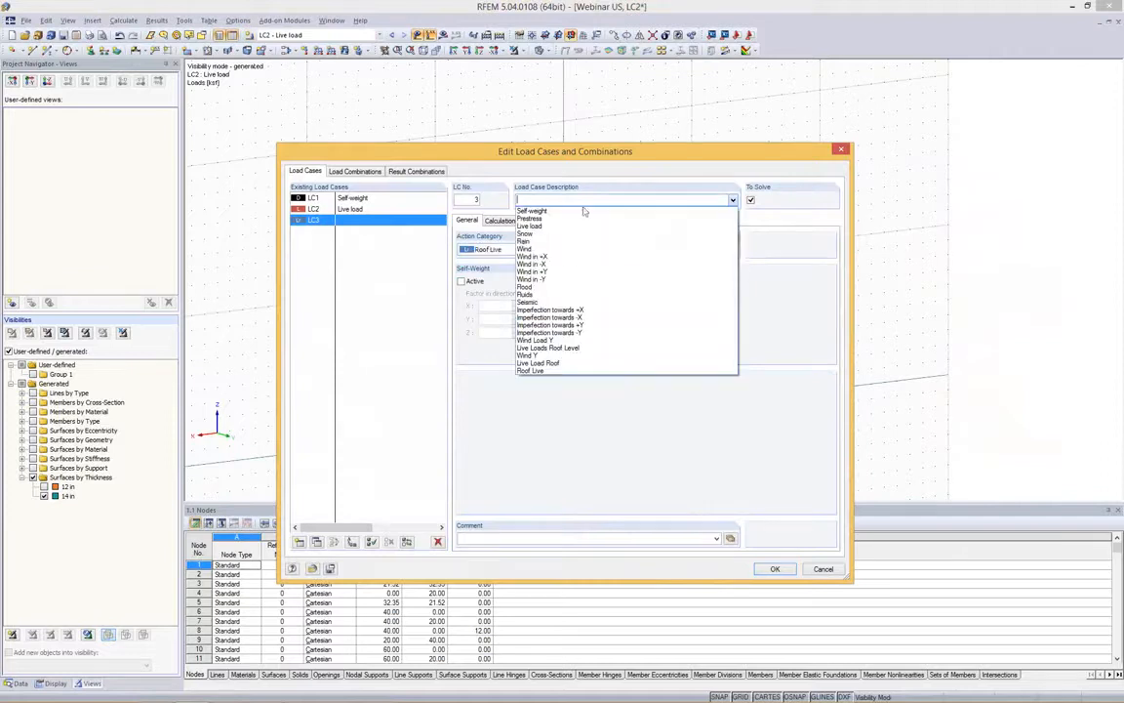
pyautogui.click(552, 216)
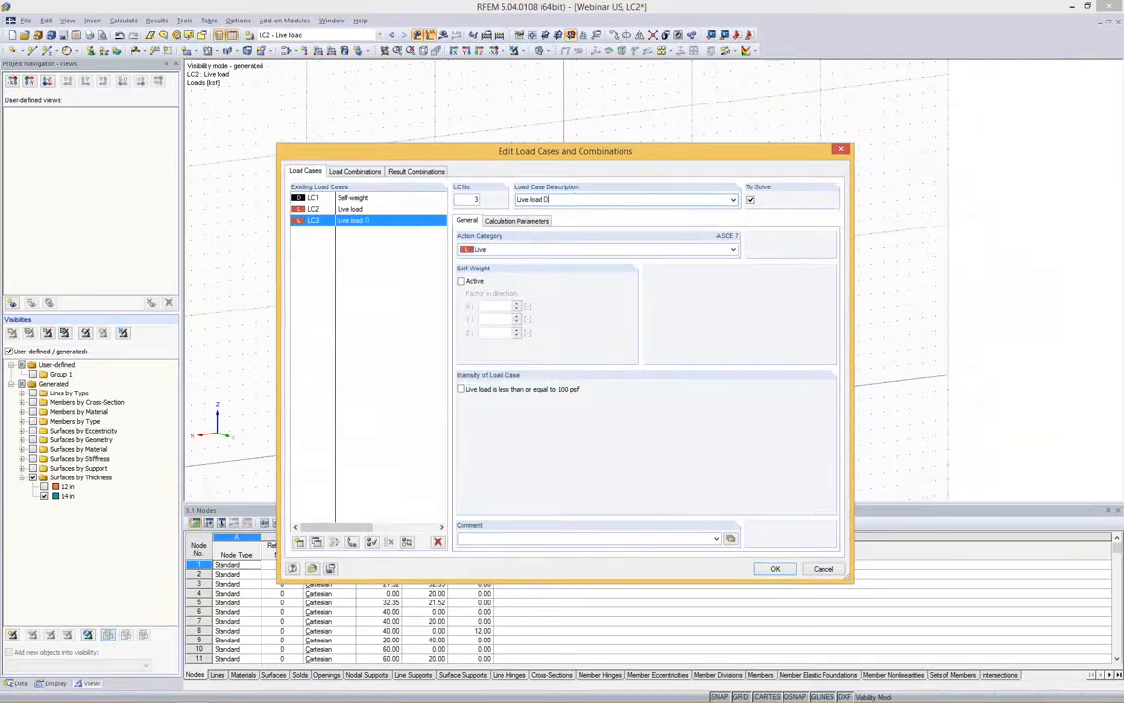
pyautogui.click(634, 251)
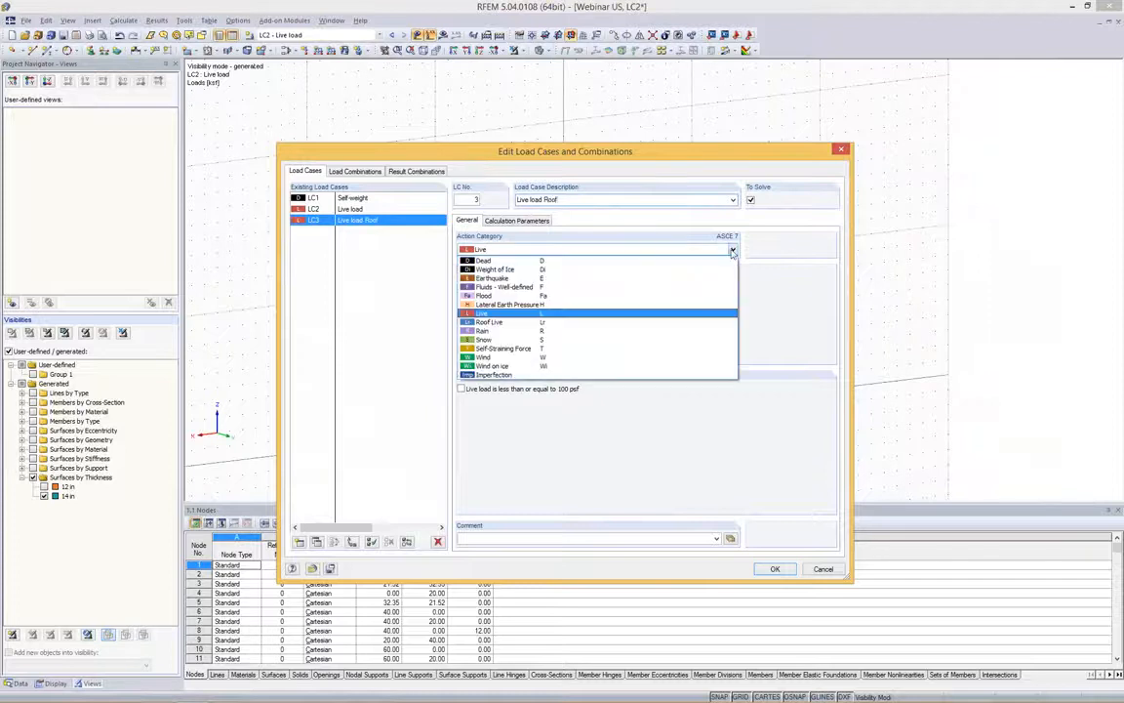
pyautogui.click(498, 323)
pyautogui.click(775, 569)
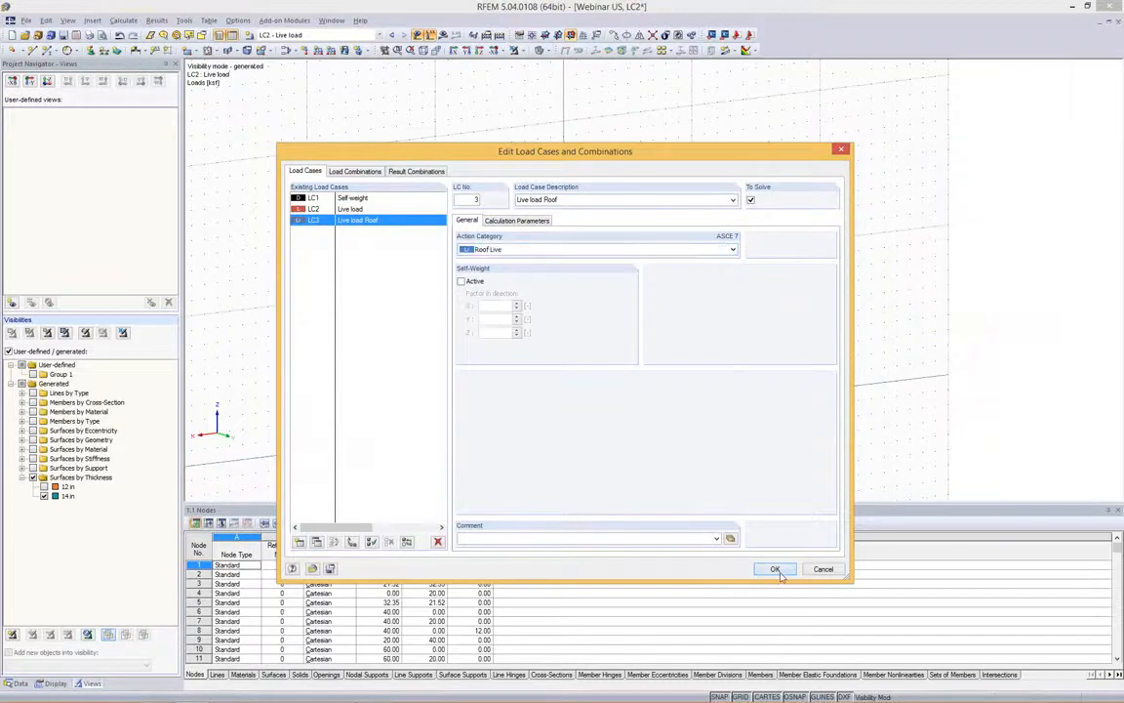
# Select only the roof slab surfaces and apply a uniform downward 0.070 ksf surface load in global ZL to them.
pyautogui.moveTo(561, 158)
pyautogui.keyDown('ctrl'); pyautogui.mouseDown(button='middle')
pyautogui.moveTo(554, 171)
pyautogui.moveTo(566, 148)
pyautogui.mouseUp(button='middle'); pyautogui.keyUp('ctrl')
pyautogui.moveTo(314, 179); pyautogui.dragTo(692, 281)
pyautogui.keyDown('ctrl'); pyautogui.moveTo(758, 179); pyautogui.dragTo(673, 216, button='middle'); pyautogui.keyUp('ctrl')
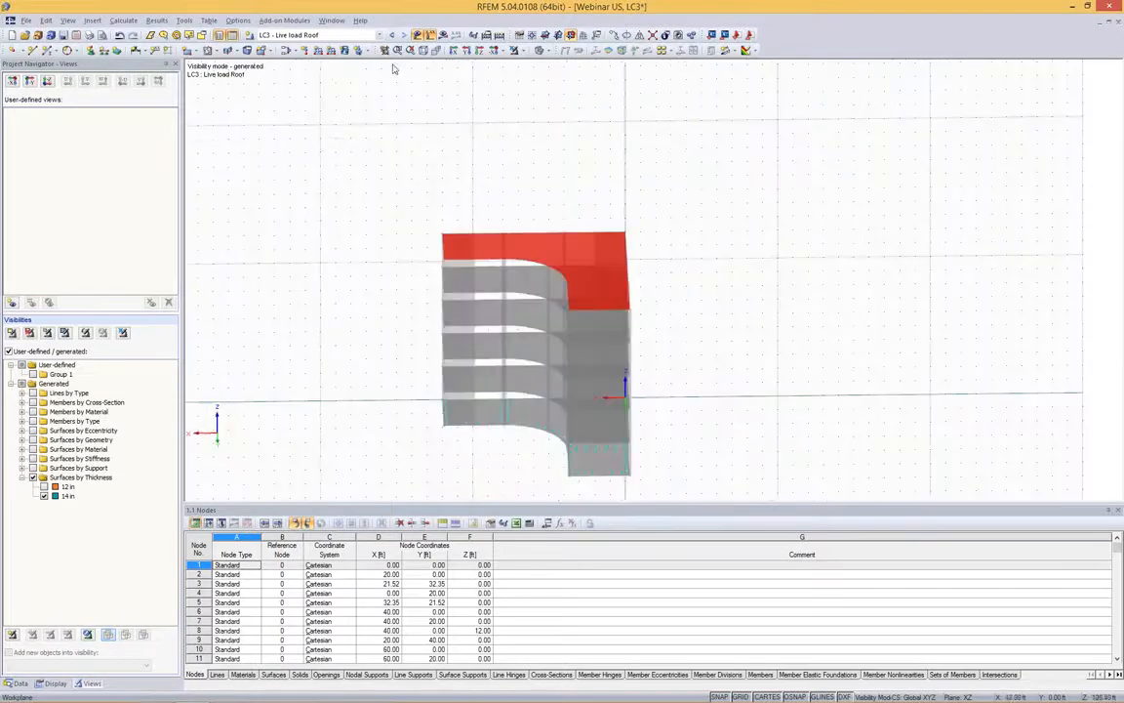
pyautogui.click(345, 52)
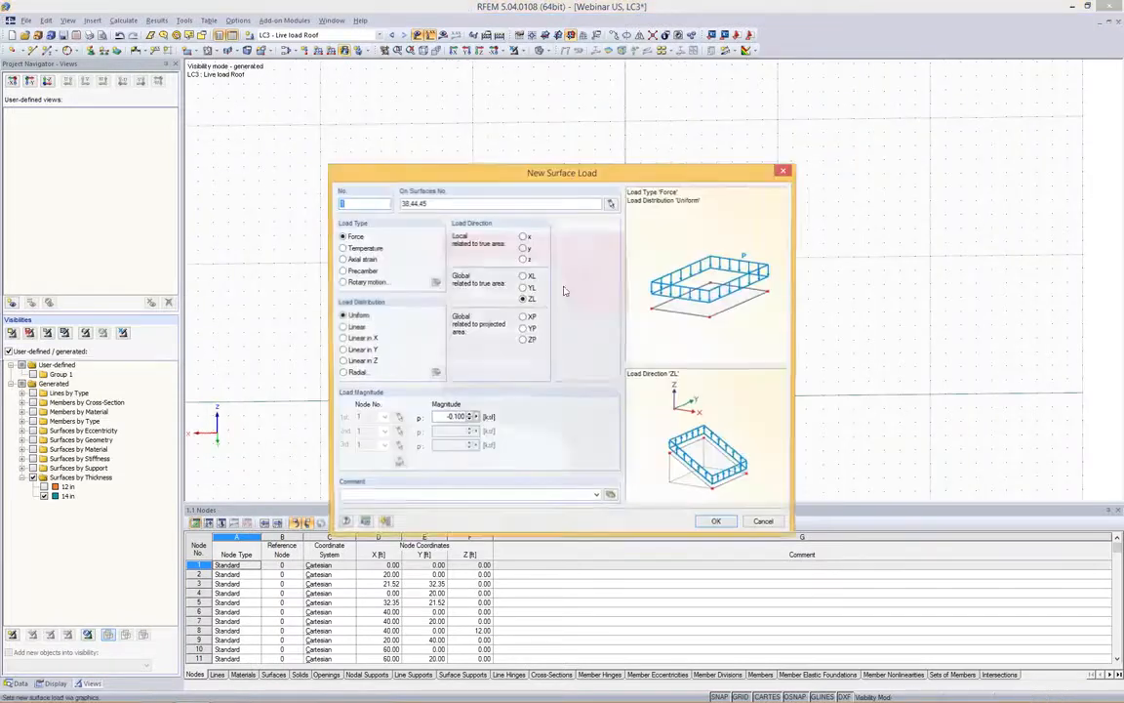
pyautogui.doubleClick(452, 418)
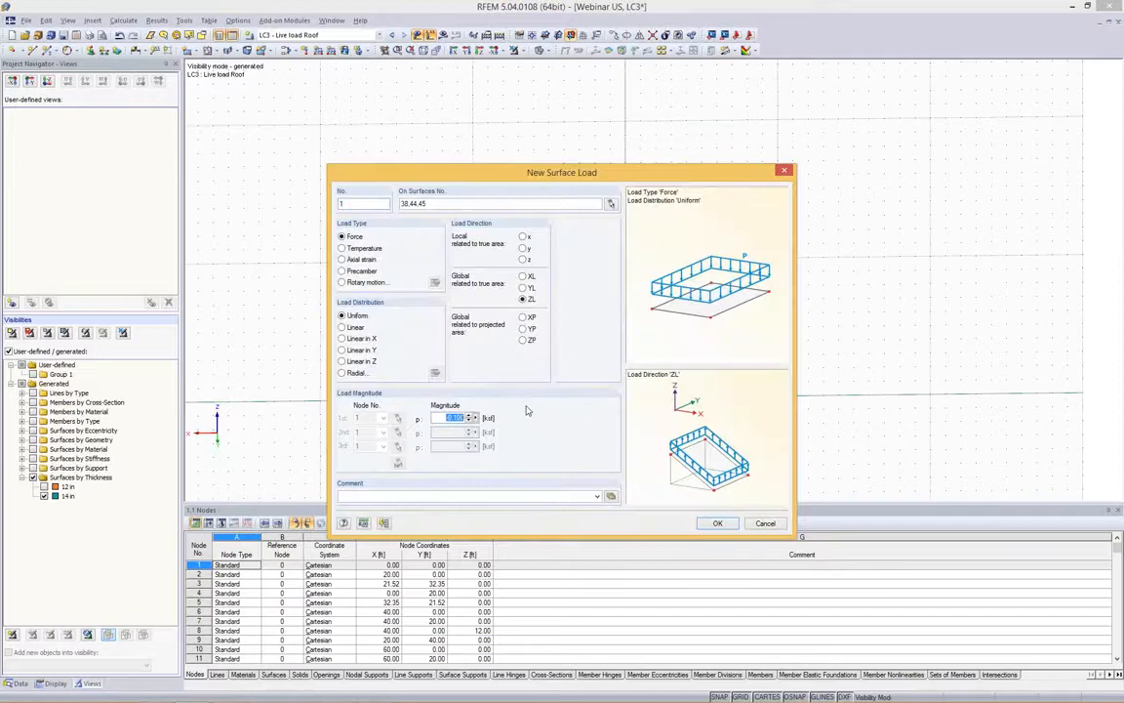
pyautogui.press('BackSpace')
pyautogui.press('Return')
pyautogui.moveTo(678, 370); pyautogui.dragTo(523, 141, button='middle')
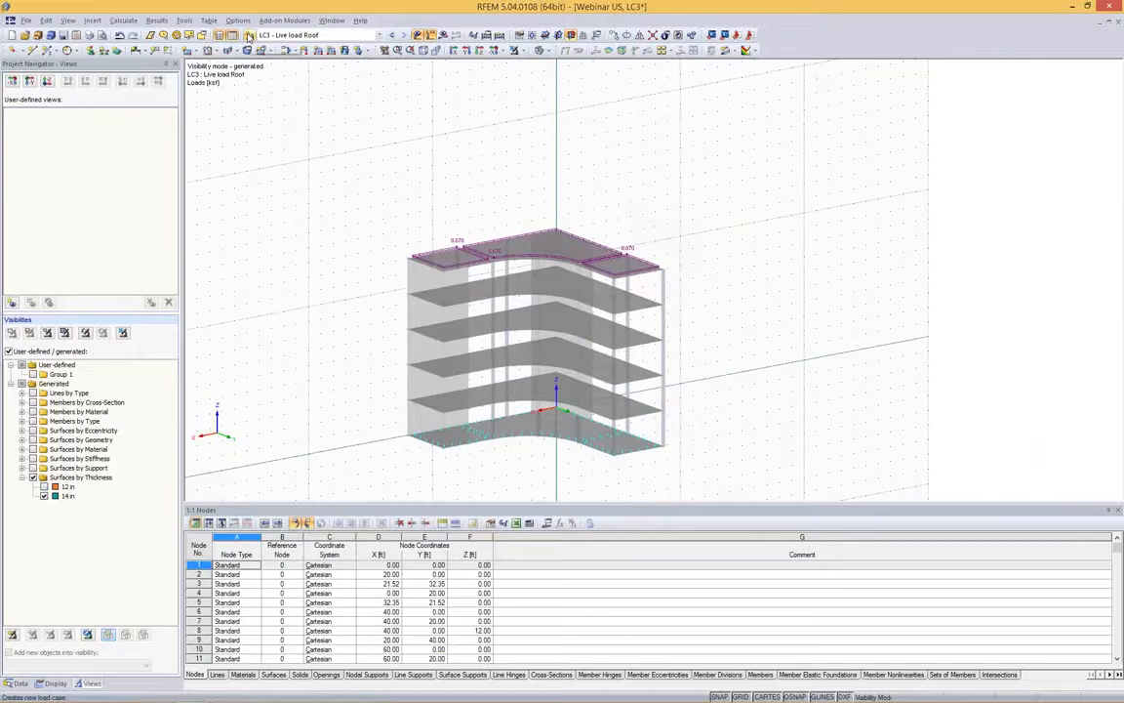
# Isolate the 12 in thick surfaces through the generated thickness visibility and select the wall surfaces lying along the global X axis.
pyautogui.click(522, 51)
pyautogui.click(511, 50)
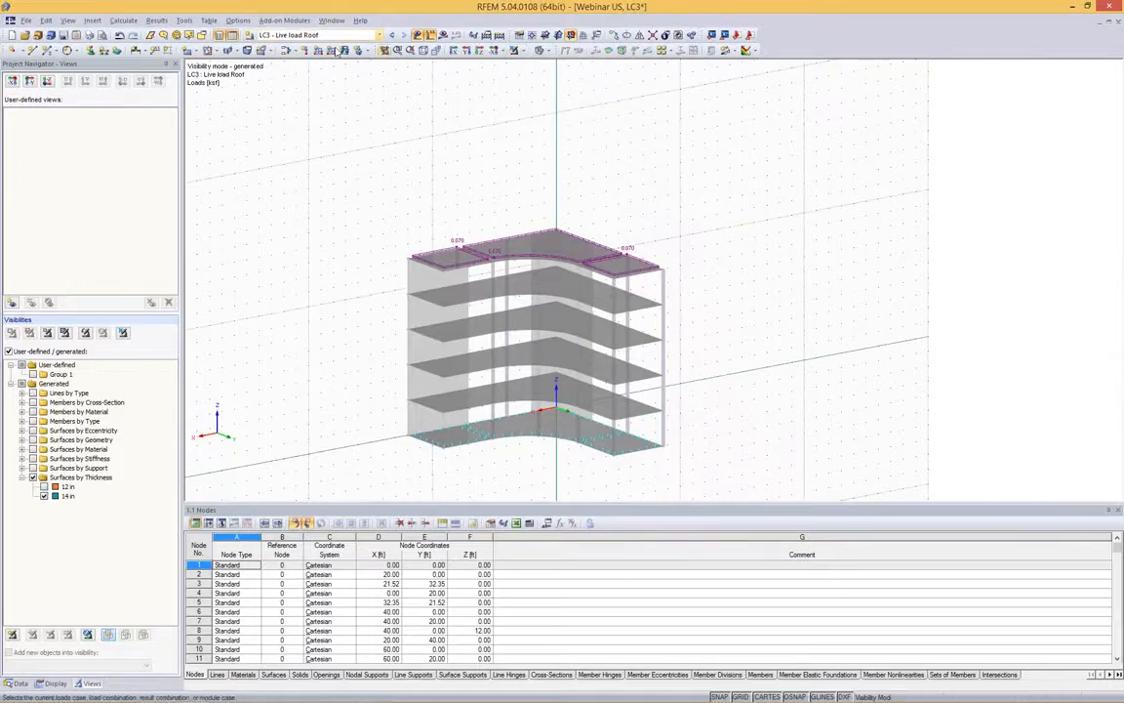
pyautogui.keyDown('ctrl'); pyautogui.moveTo(364, 196); pyautogui.dragTo(610, 194, button='middle'); pyautogui.keyUp('ctrl')
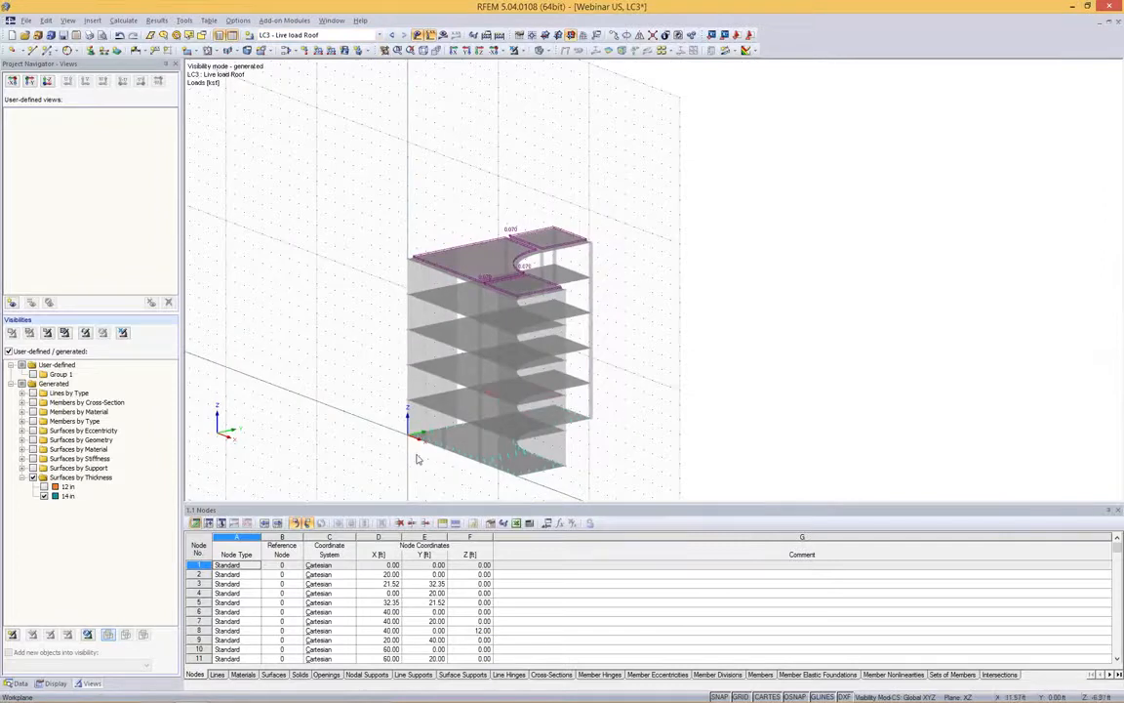
pyautogui.scroll(5, 418, 455)
pyautogui.scroll(-5, 446, 375)
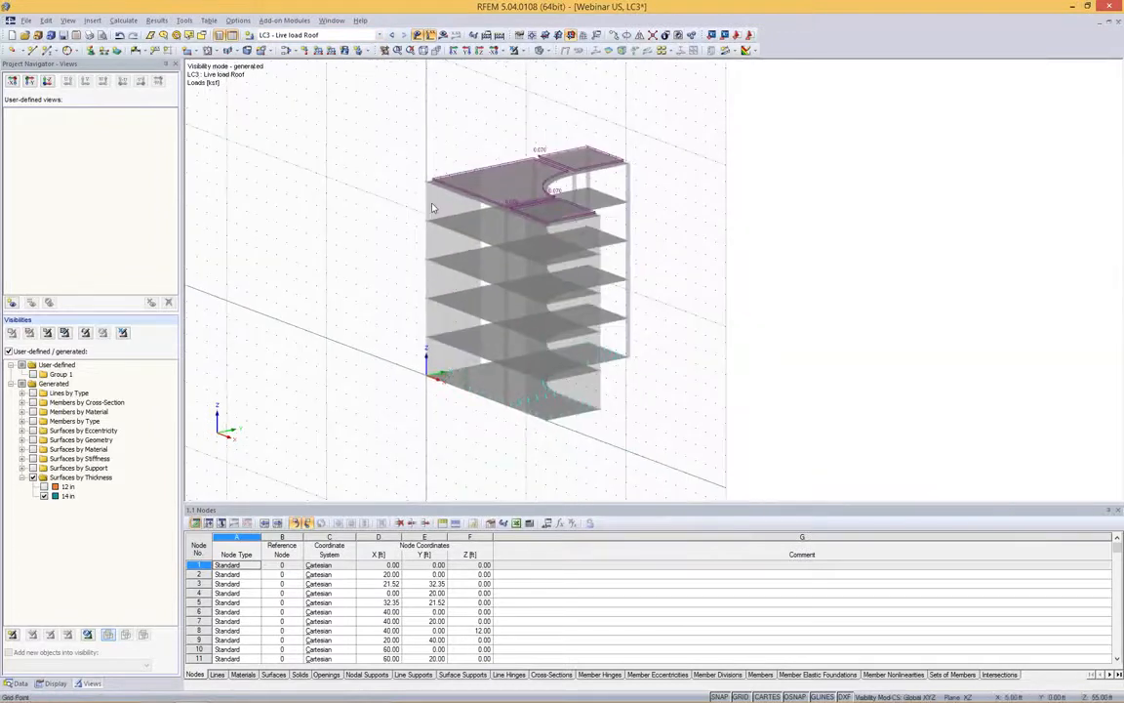
pyautogui.keyDown('ctrl'); pyautogui.moveTo(497, 236); pyautogui.dragTo(449, 218, button='middle'); pyautogui.keyUp('ctrl')
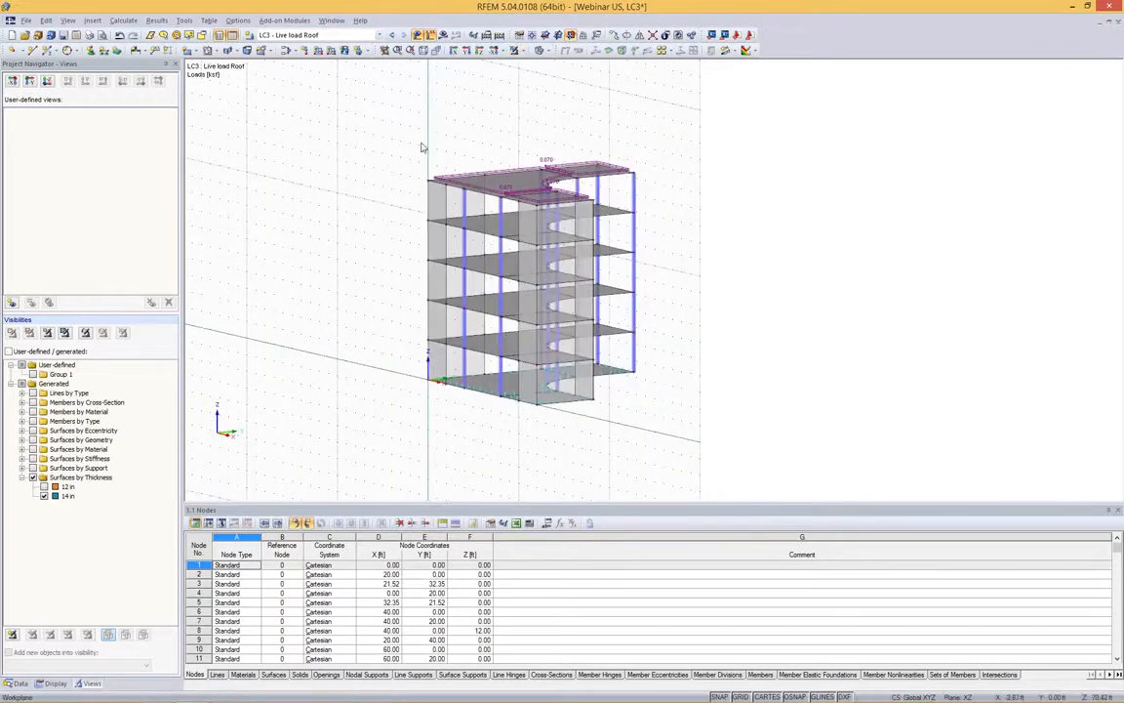
pyautogui.click(44, 495)
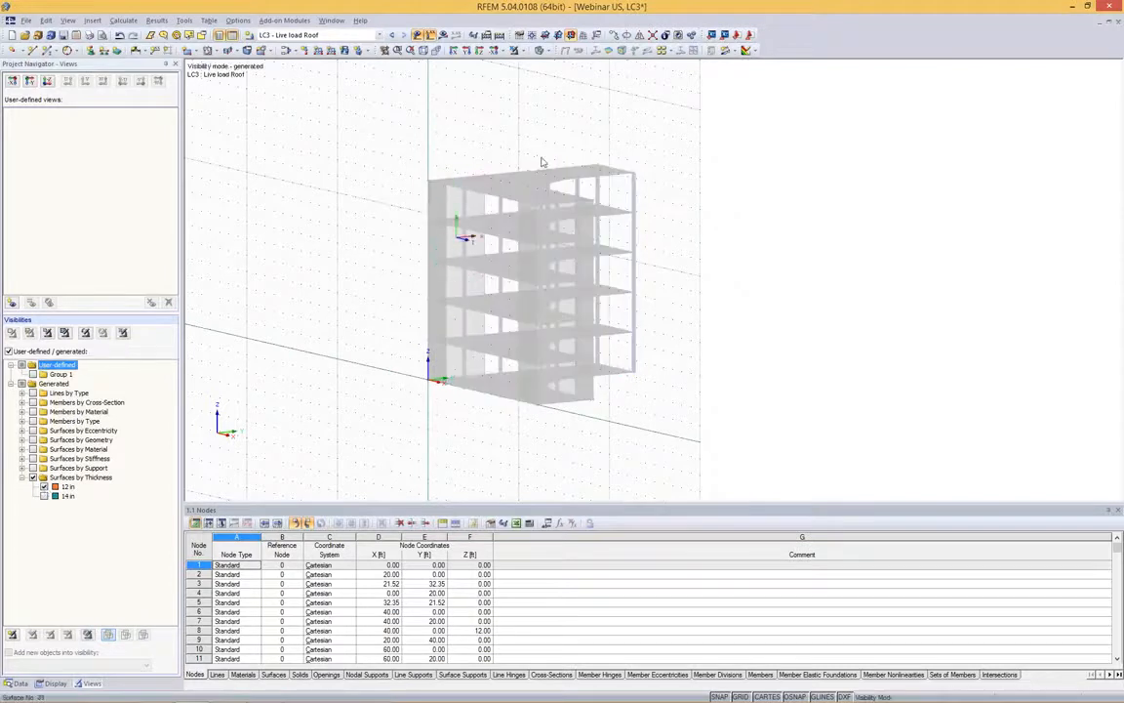
pyautogui.keyDown('ctrl'); pyautogui.moveTo(577, 155); pyautogui.dragTo(595, 318, button='middle'); pyautogui.keyUp('ctrl')
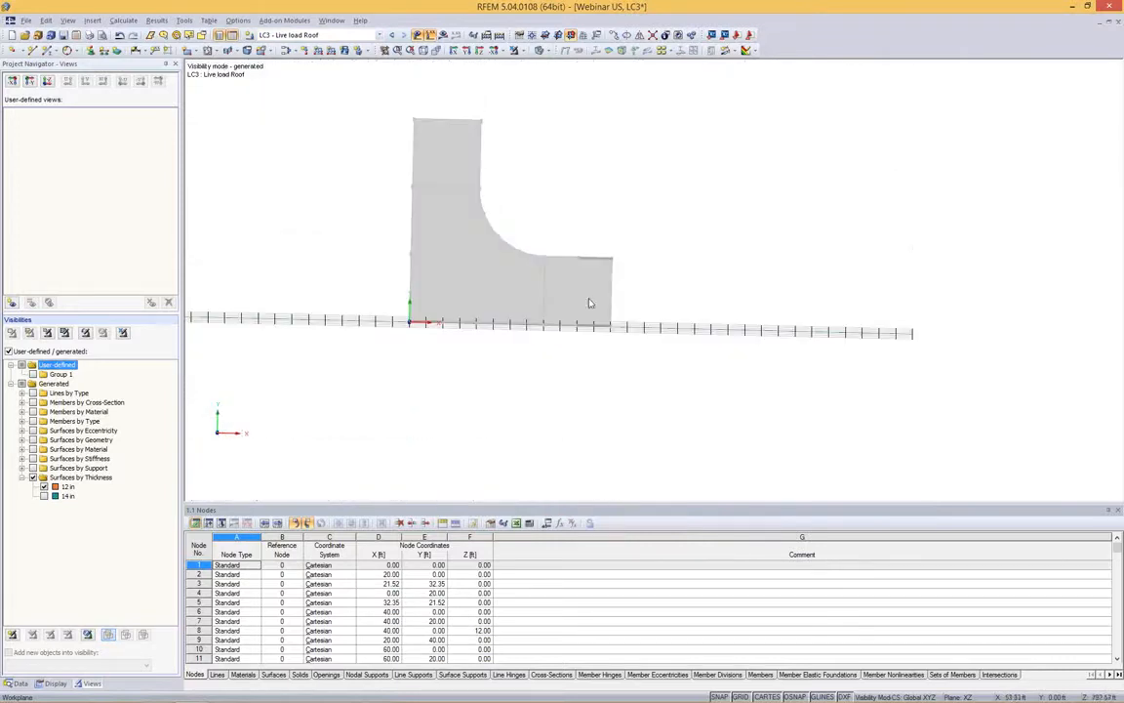
pyautogui.moveTo(592, 300); pyautogui.dragTo(441, 358)
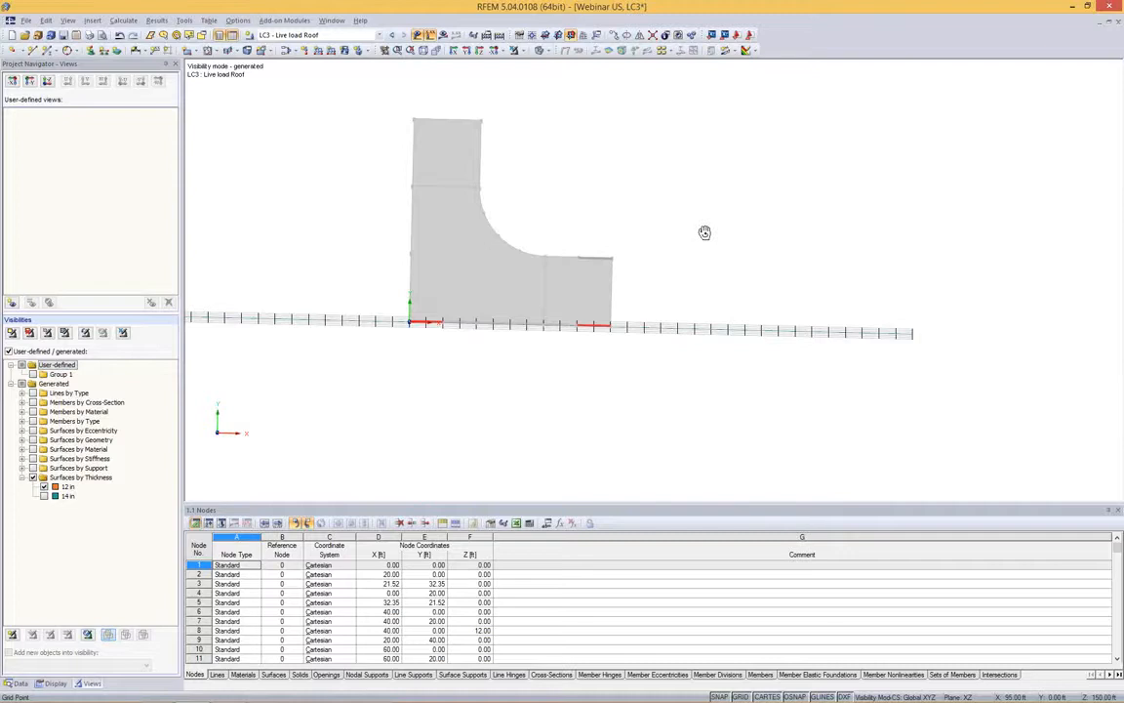
pyautogui.keyDown('ctrl'); pyautogui.moveTo(705, 233); pyautogui.dragTo(192, 89, button='middle'); pyautogui.keyUp('ctrl')
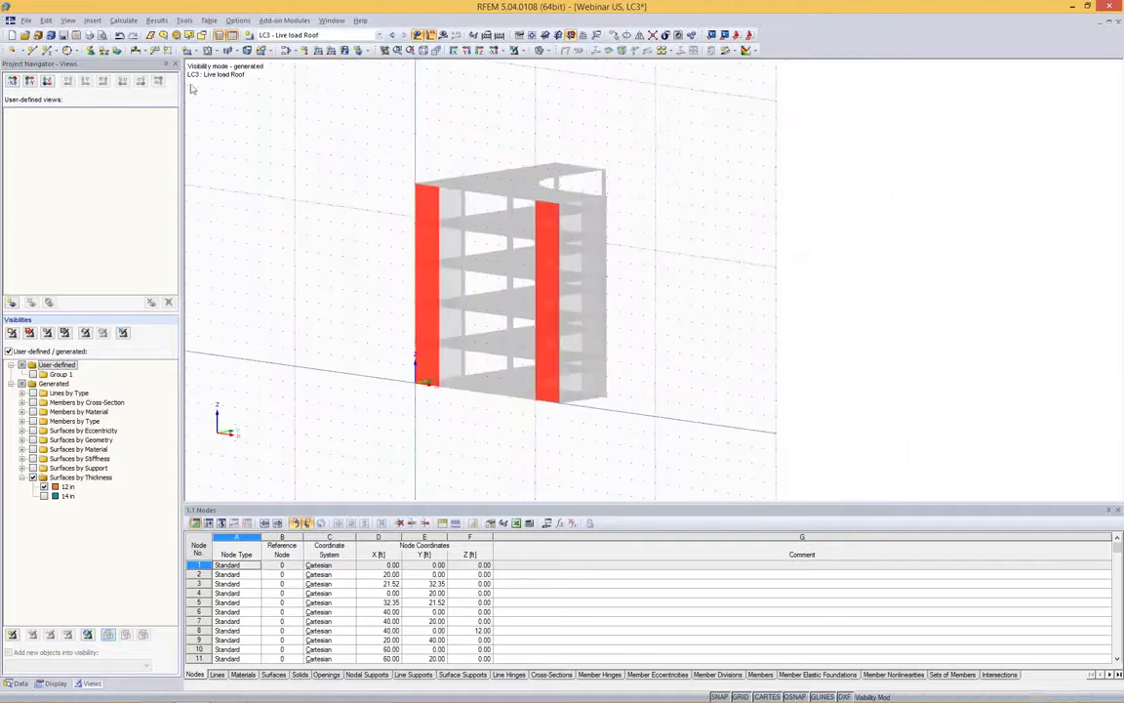
# Add load case LC4 in the Wind action category with the description Wind in +Y, keeping the walls selected.
pyautogui.click(344, 50)
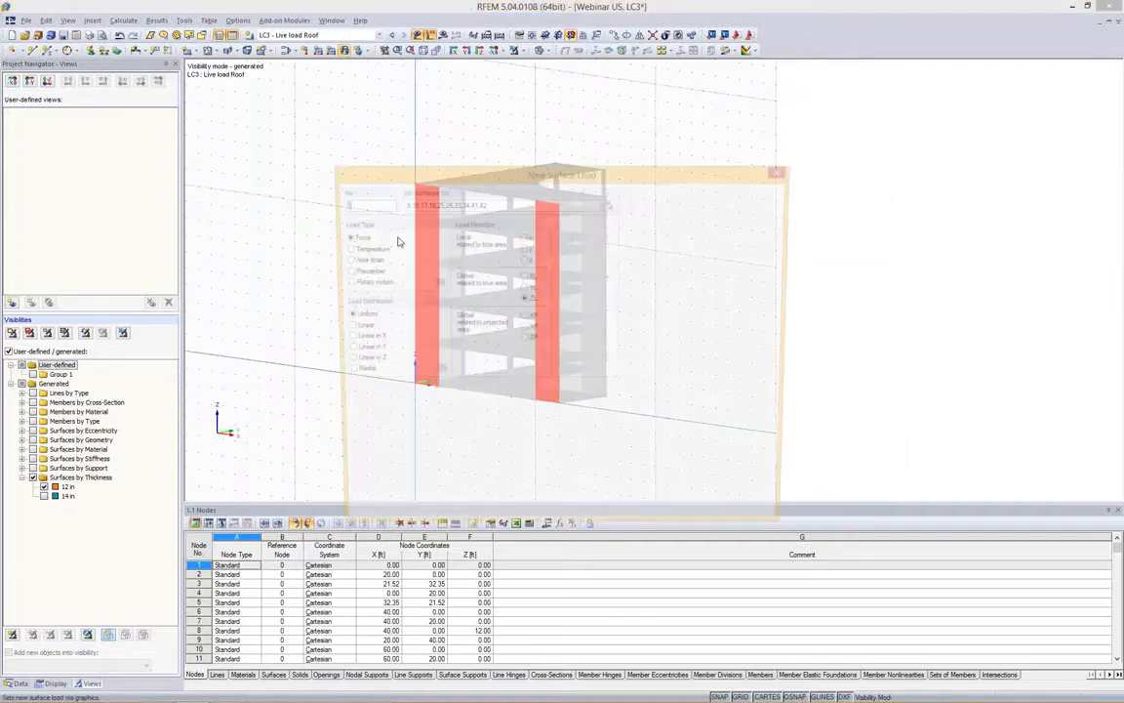
pyautogui.press('Escape')
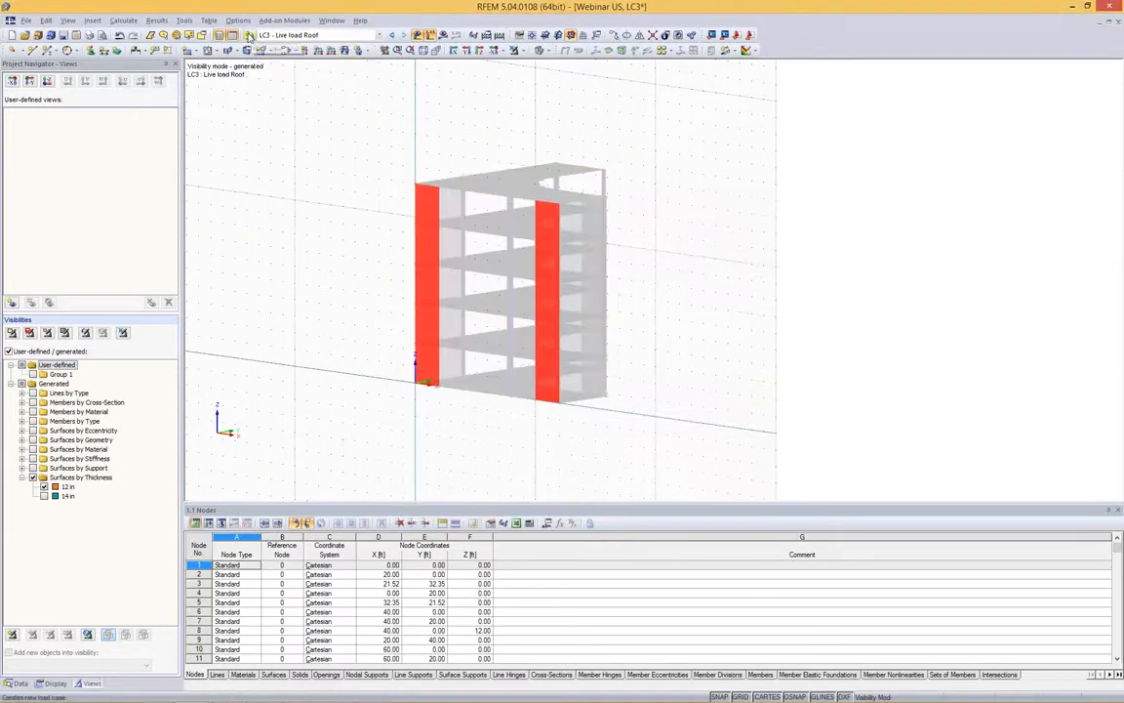
pyautogui.click(305, 44)
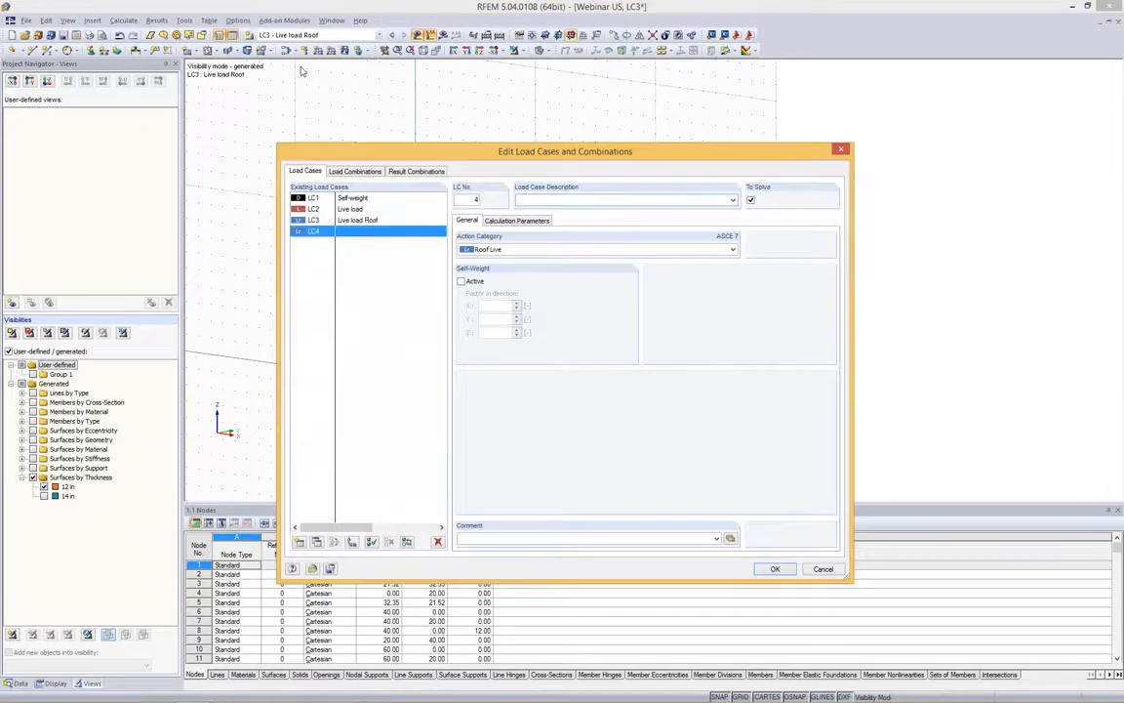
pyautogui.click(509, 250)
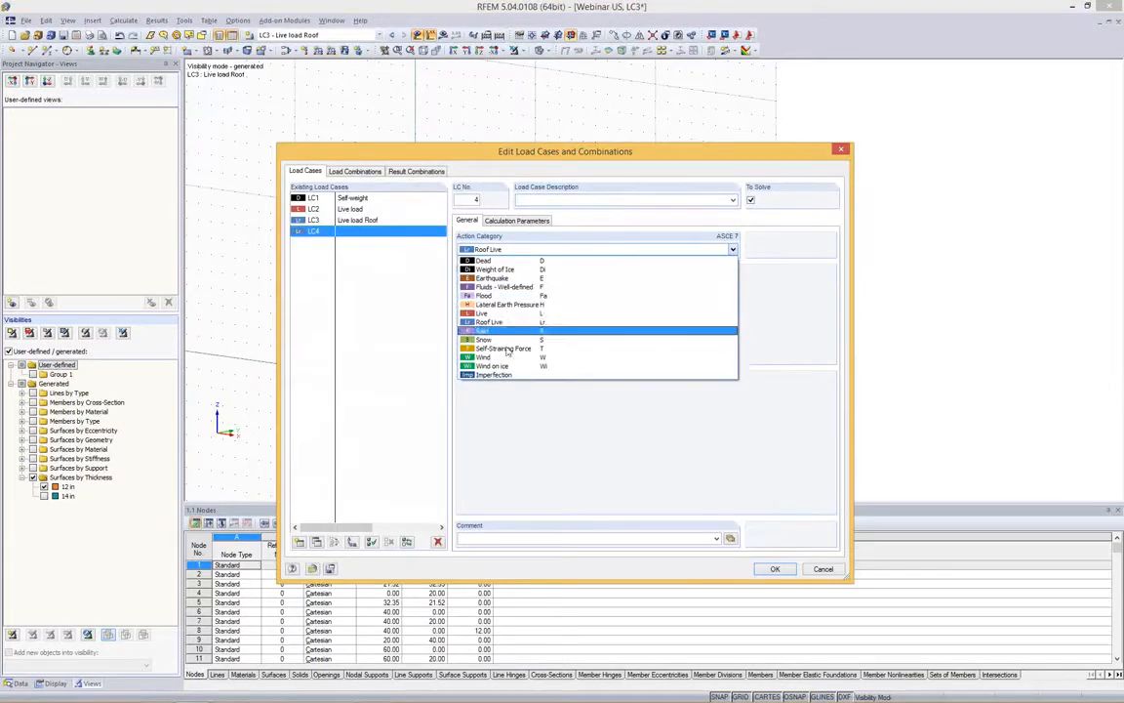
pyautogui.click(455, 325)
pyautogui.click(733, 200)
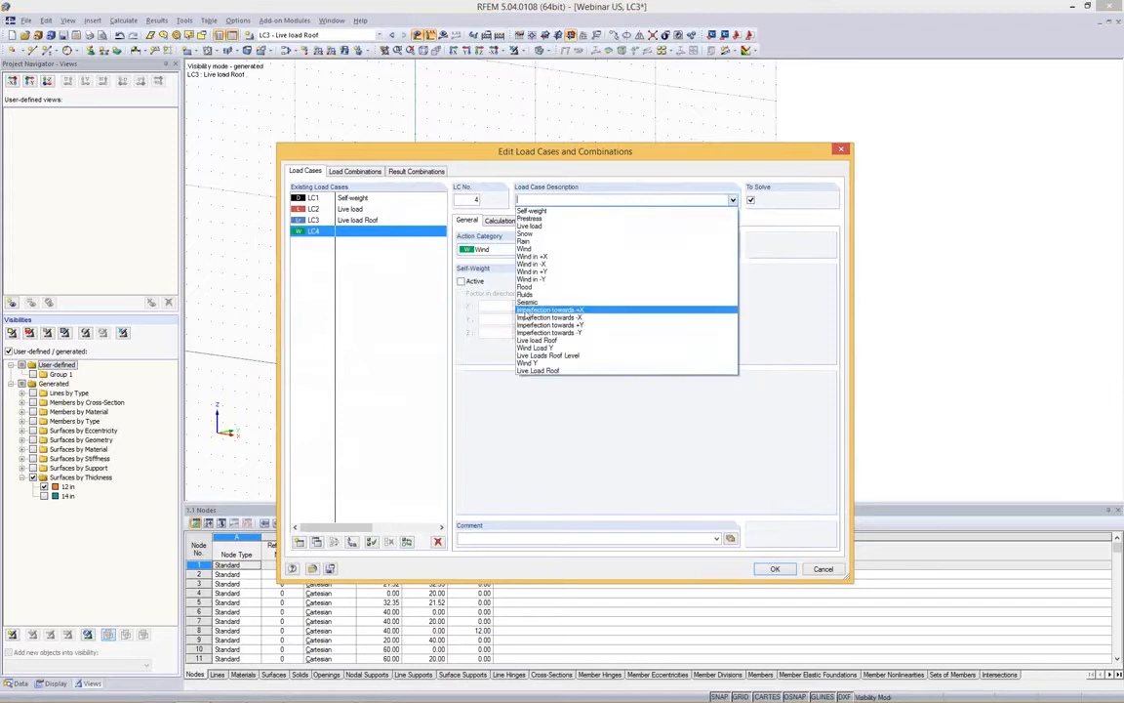
pyautogui.click(531, 272)
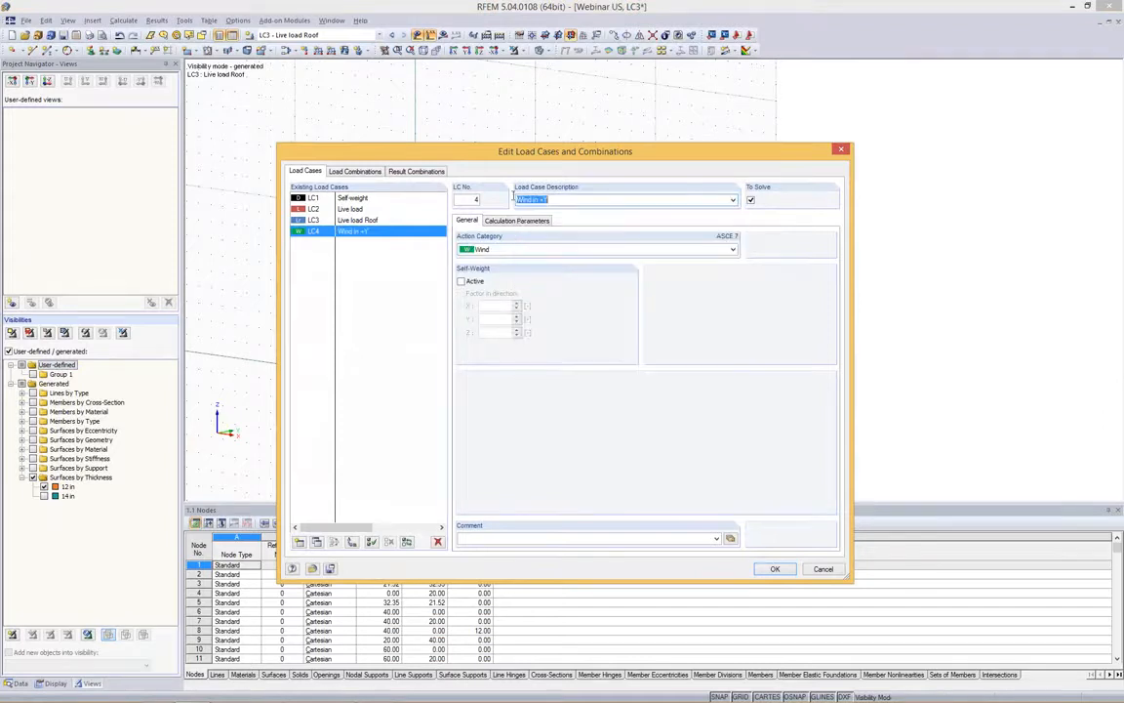
pyautogui.click(775, 569)
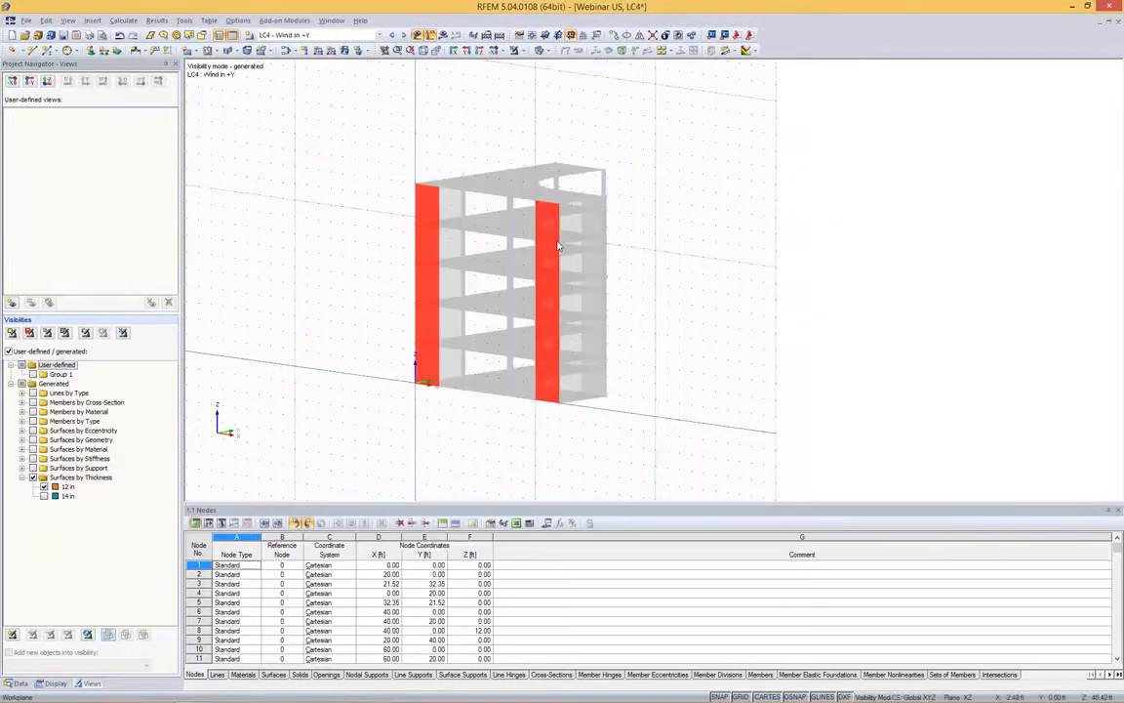
# Apply a uniform 0.050 ksf surface load in projected global YP to the selected walls and restore the full model view.
pyautogui.click(345, 51)
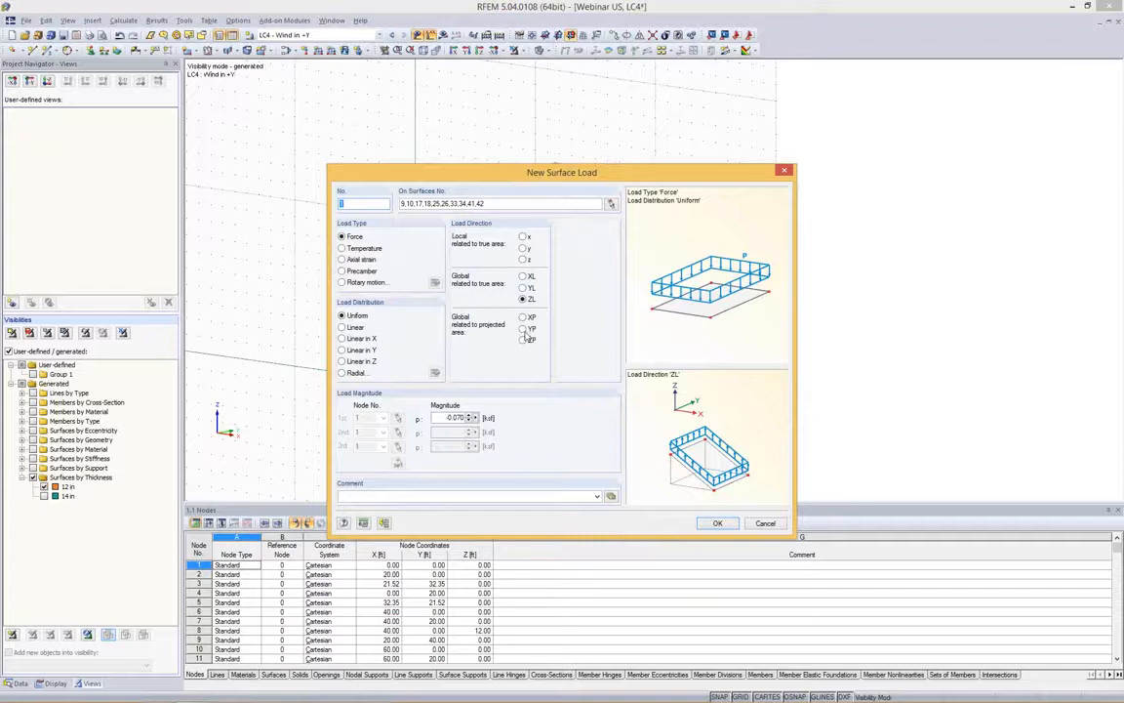
pyautogui.click(524, 288)
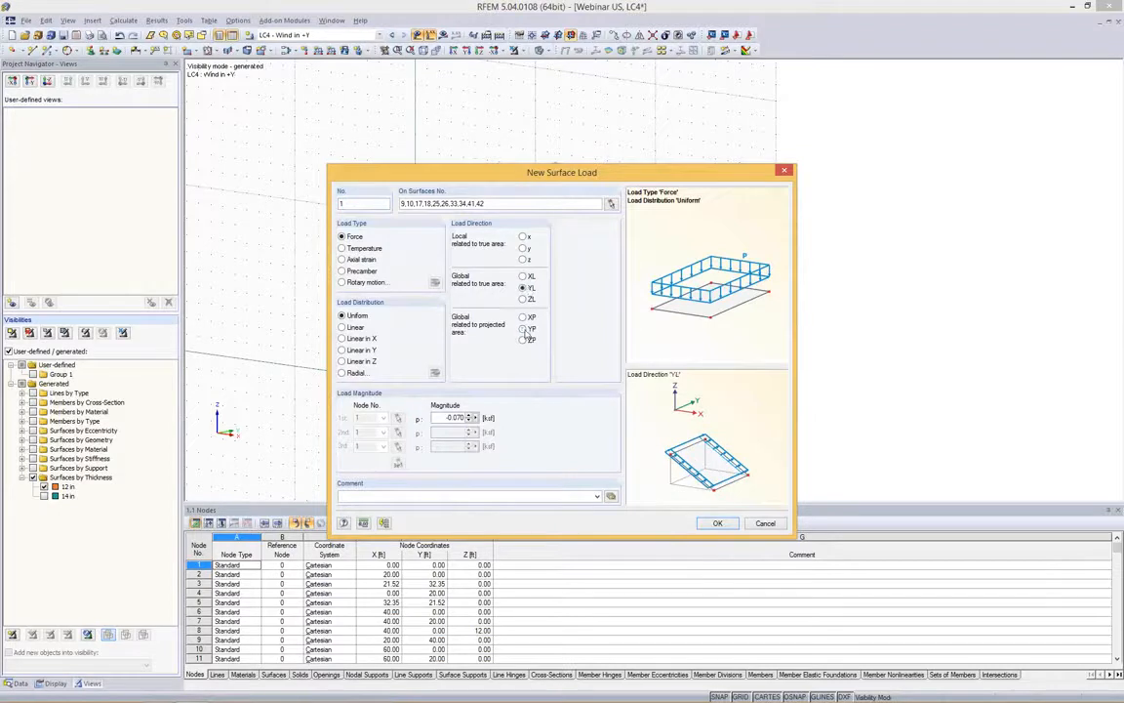
pyautogui.click(524, 329)
pyautogui.click(524, 298)
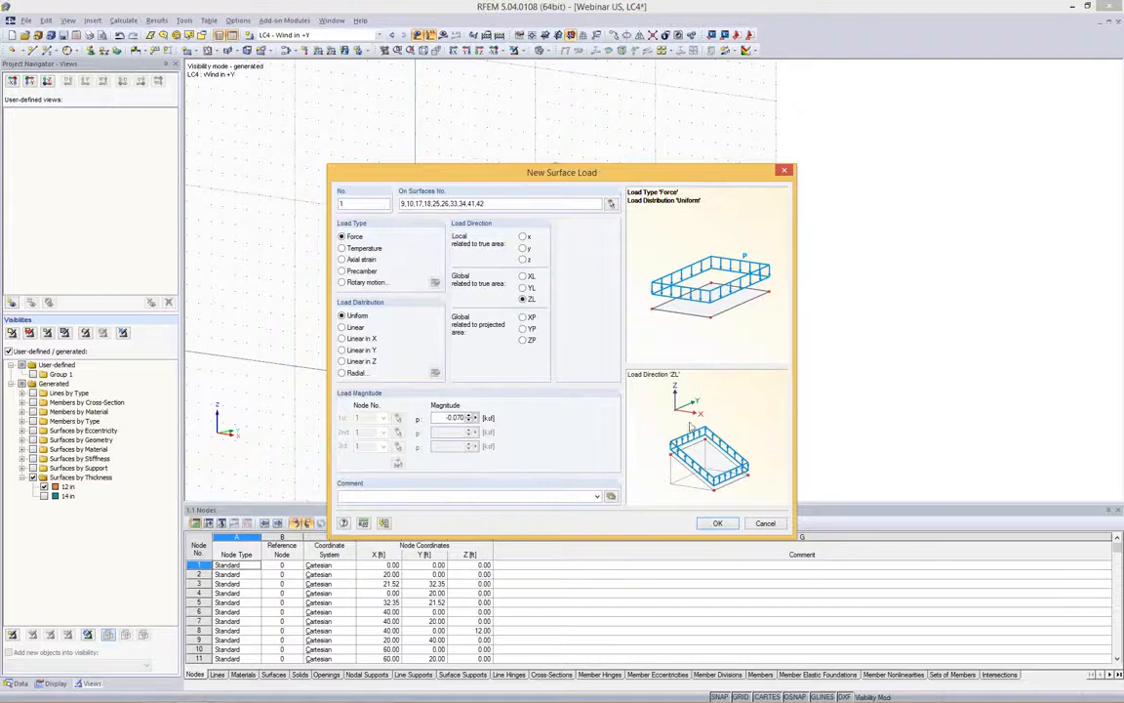
pyautogui.click(524, 339)
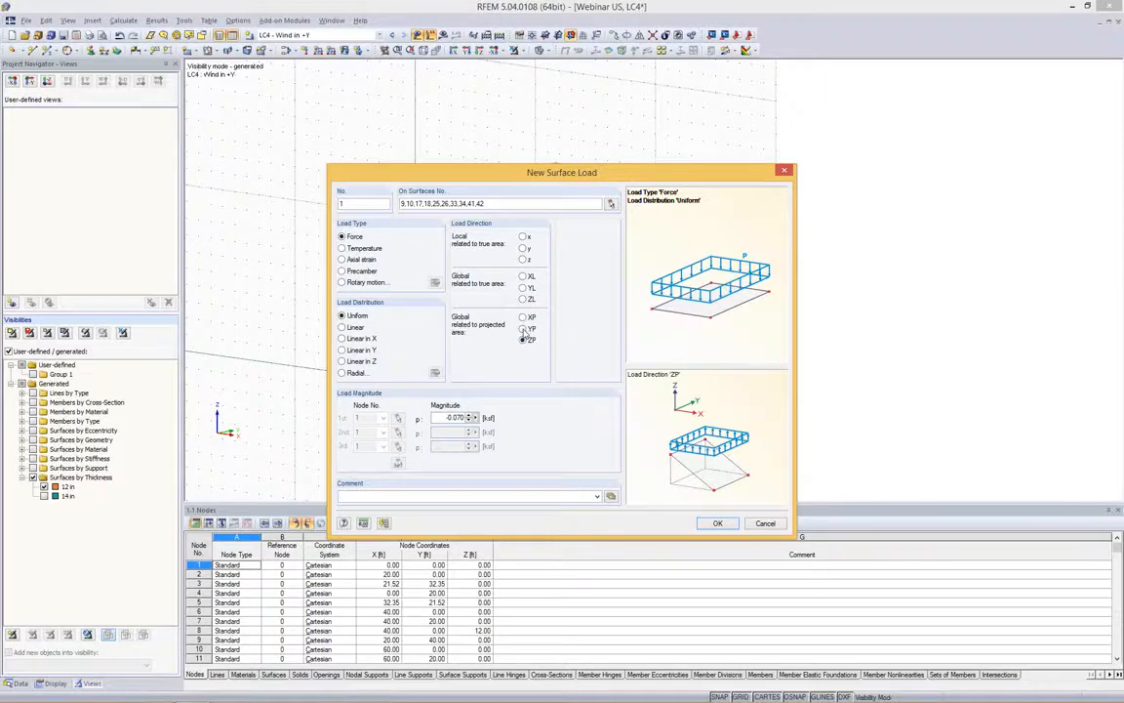
pyautogui.click(524, 329)
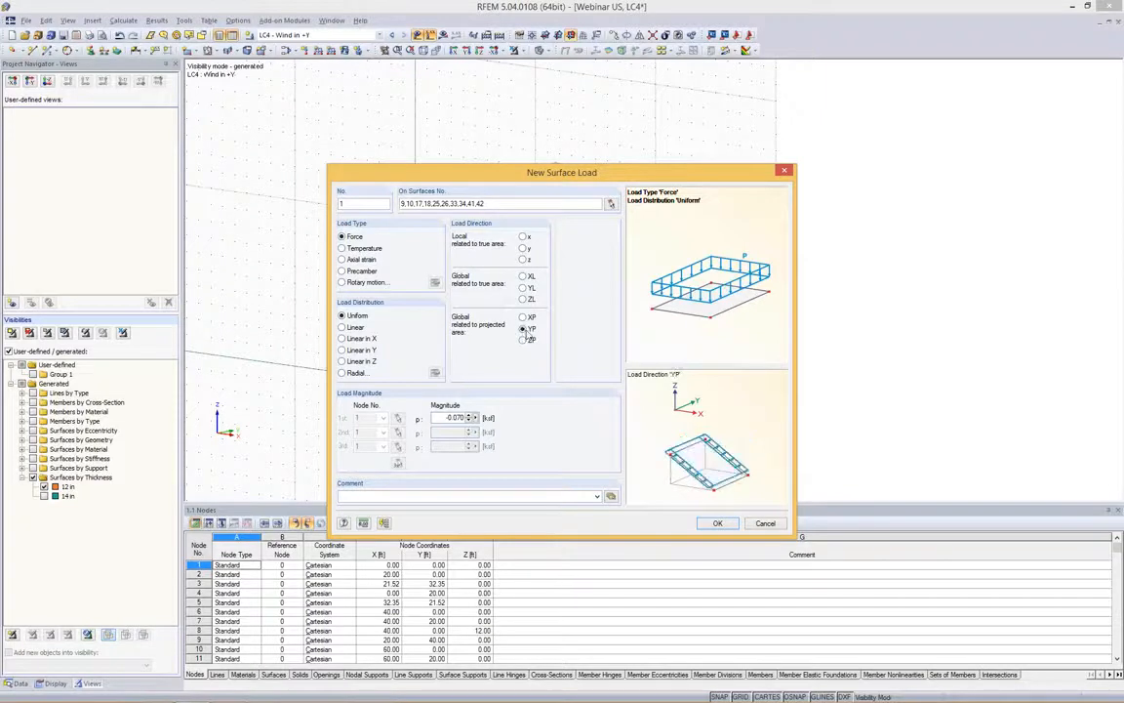
pyautogui.doubleClick(444, 417)
pyautogui.click(715, 523)
pyautogui.scroll(4, 502, 198)
pyautogui.scroll(-2, 455, 181)
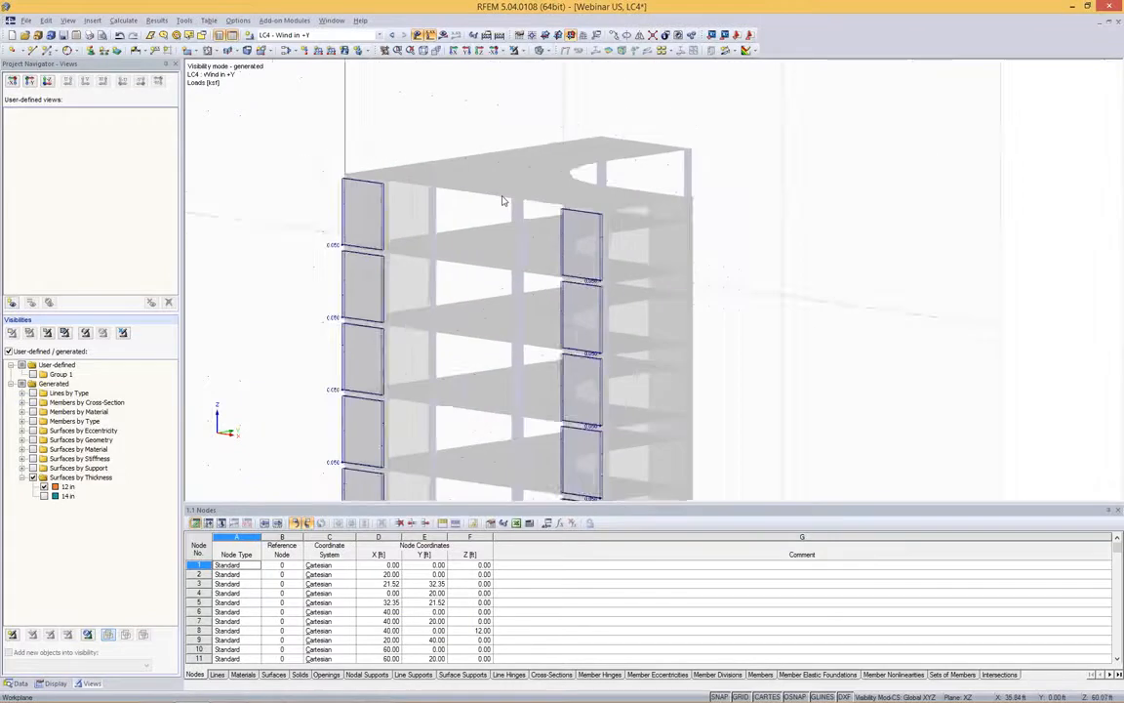
pyautogui.scroll(-3, 450, 176)
pyautogui.click(513, 51)
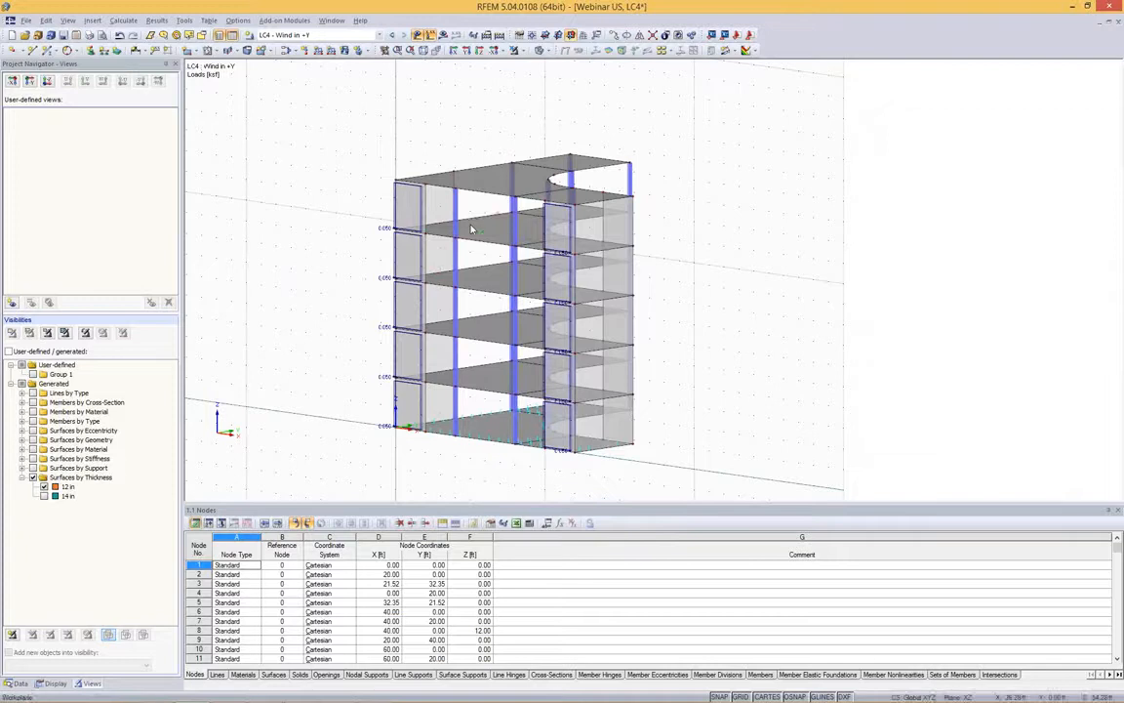
pyautogui.click(318, 50)
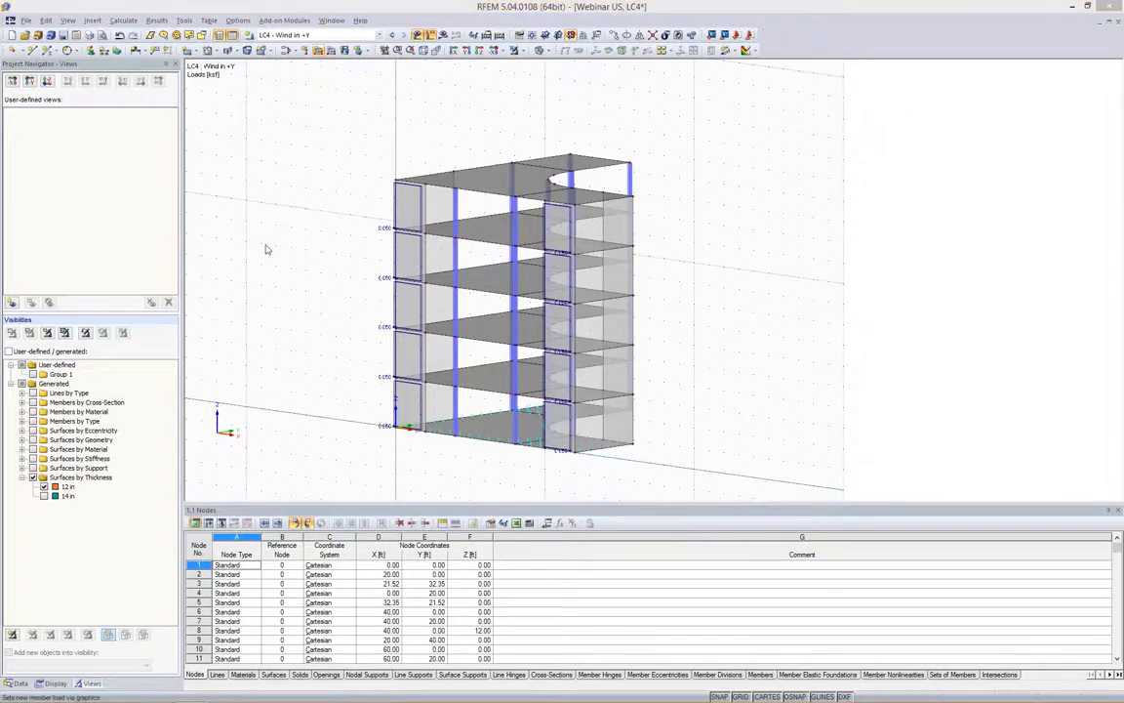
pyautogui.moveTo(494, 162); pyautogui.dragTo(475, 152)
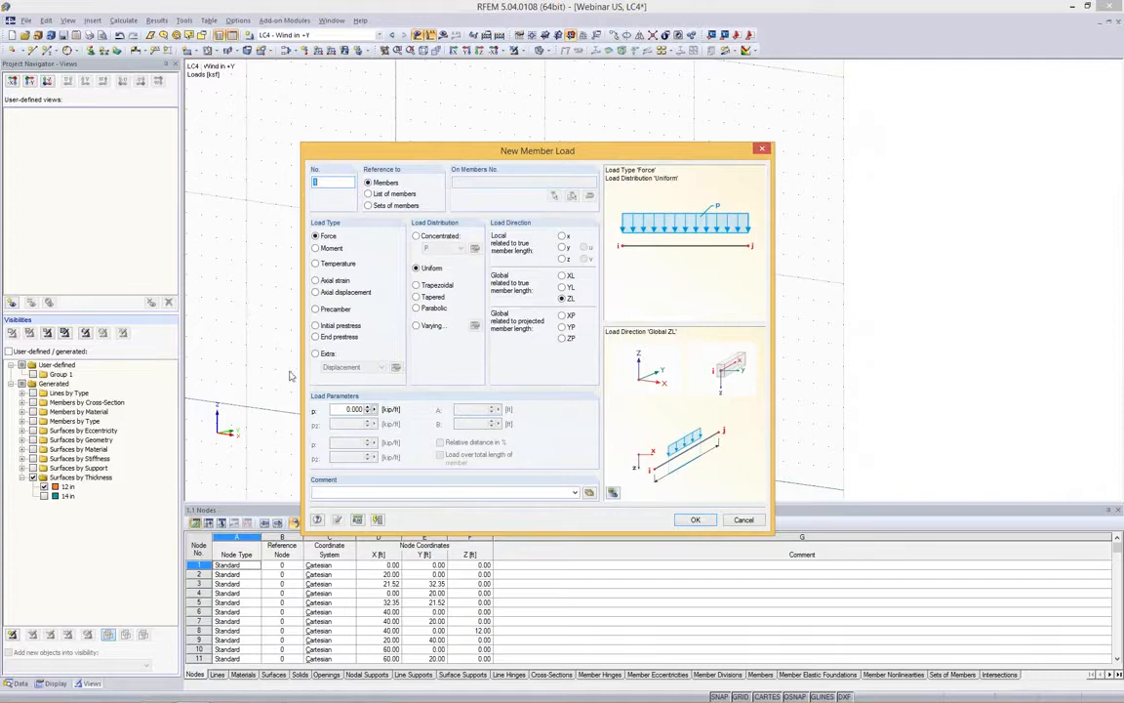
pyautogui.click(351, 409)
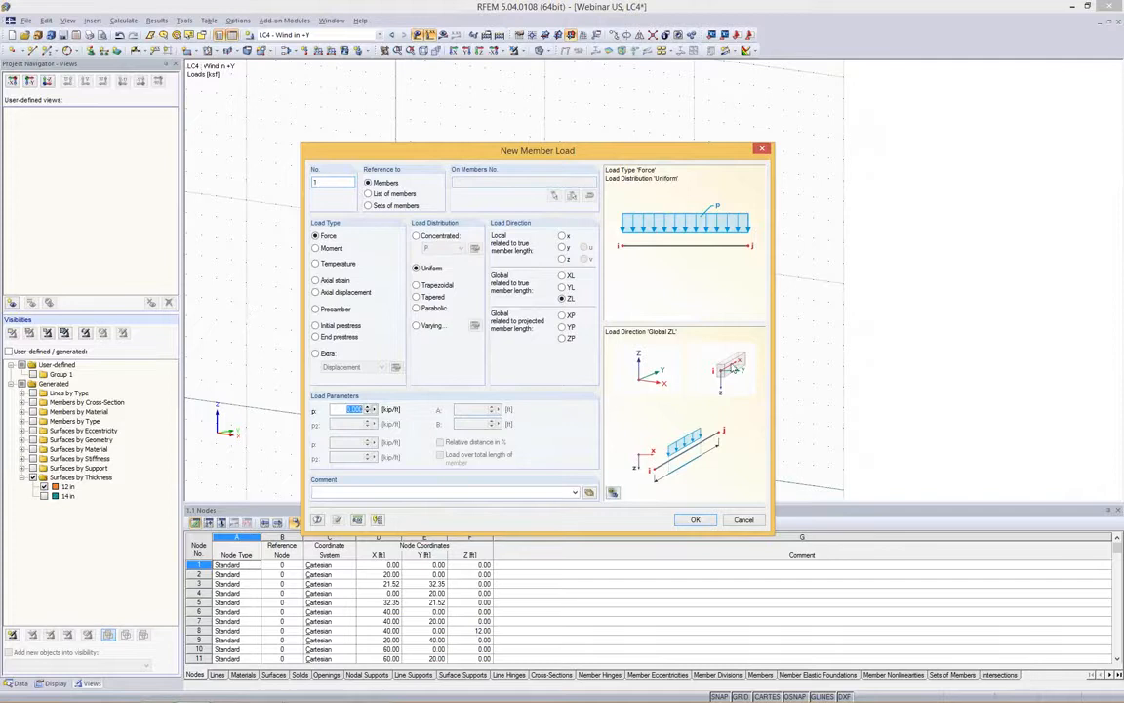
pyautogui.click(743, 519)
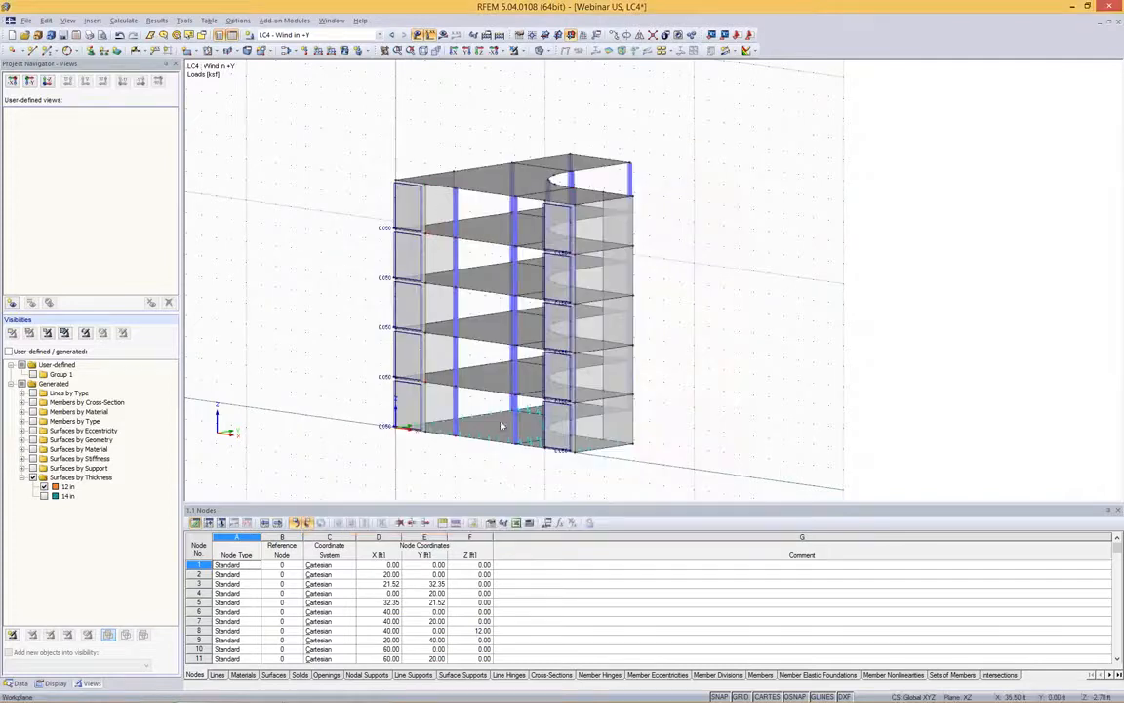
# Start generating member loads from area loads via plane, with a uniform 0.050 ksf load in projected global YP.
pyautogui.click(188, 21)
pyautogui.moveTo(217, 244)
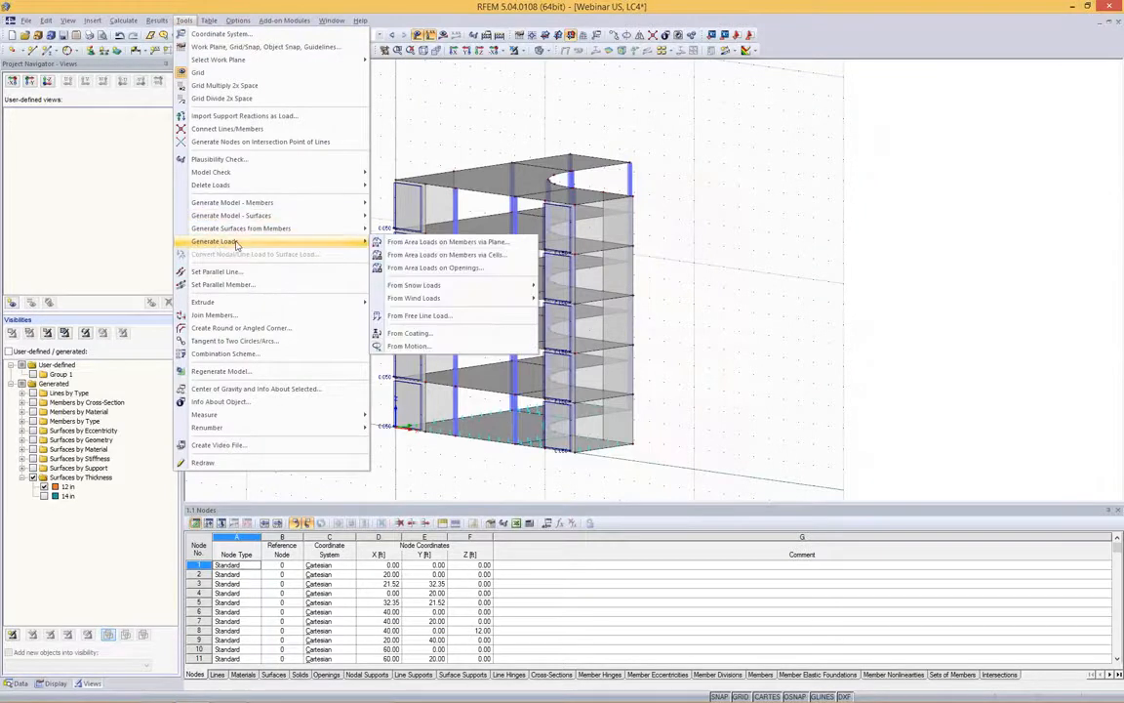
pyautogui.click(485, 248)
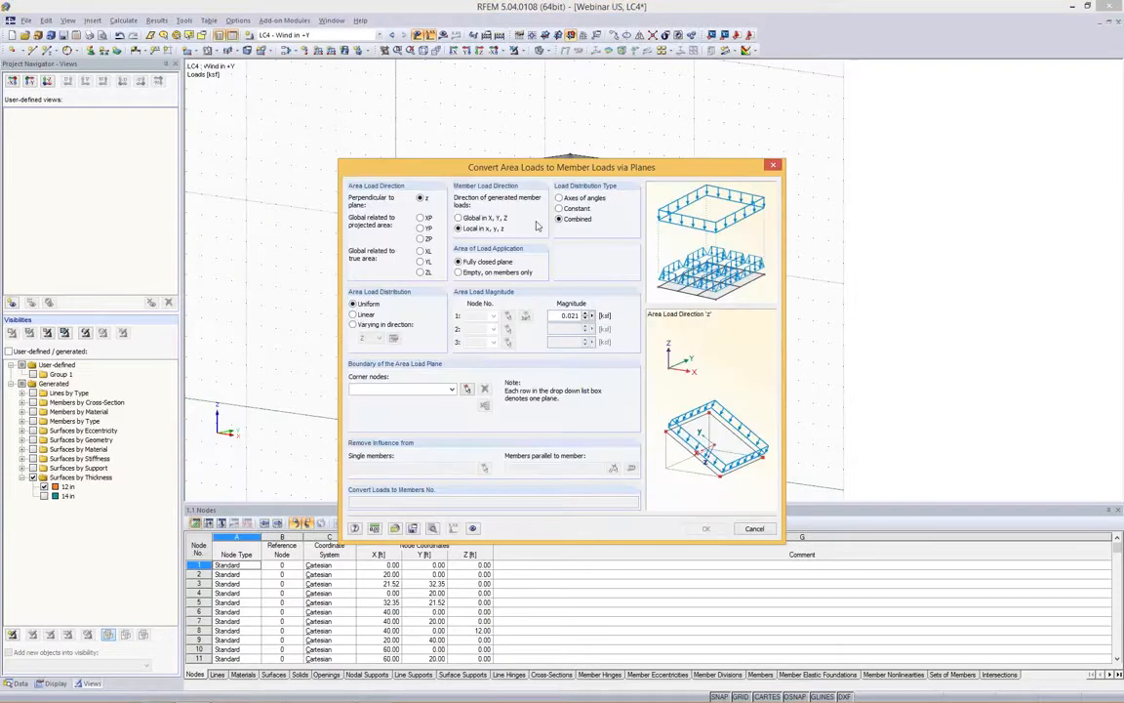
pyautogui.click(421, 227)
pyautogui.doubleClick(572, 317)
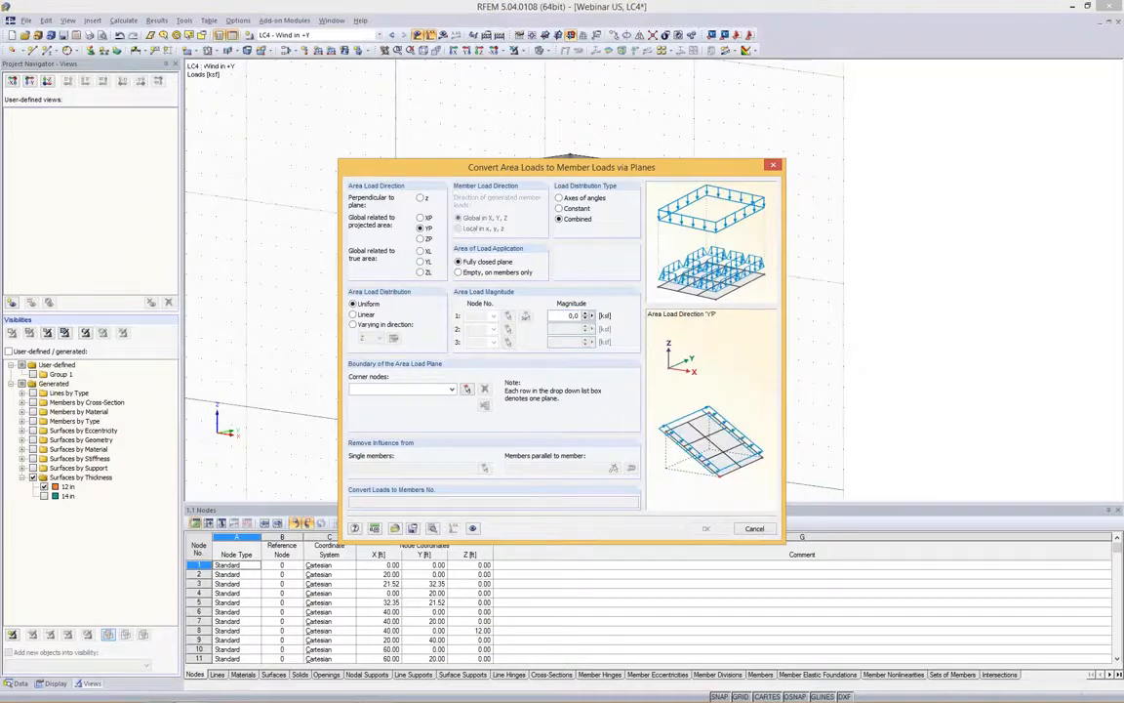
# Define the load plane by the four corner nodes of the open facade between the two loaded walls and generate the member loads.
pyautogui.click(467, 389)
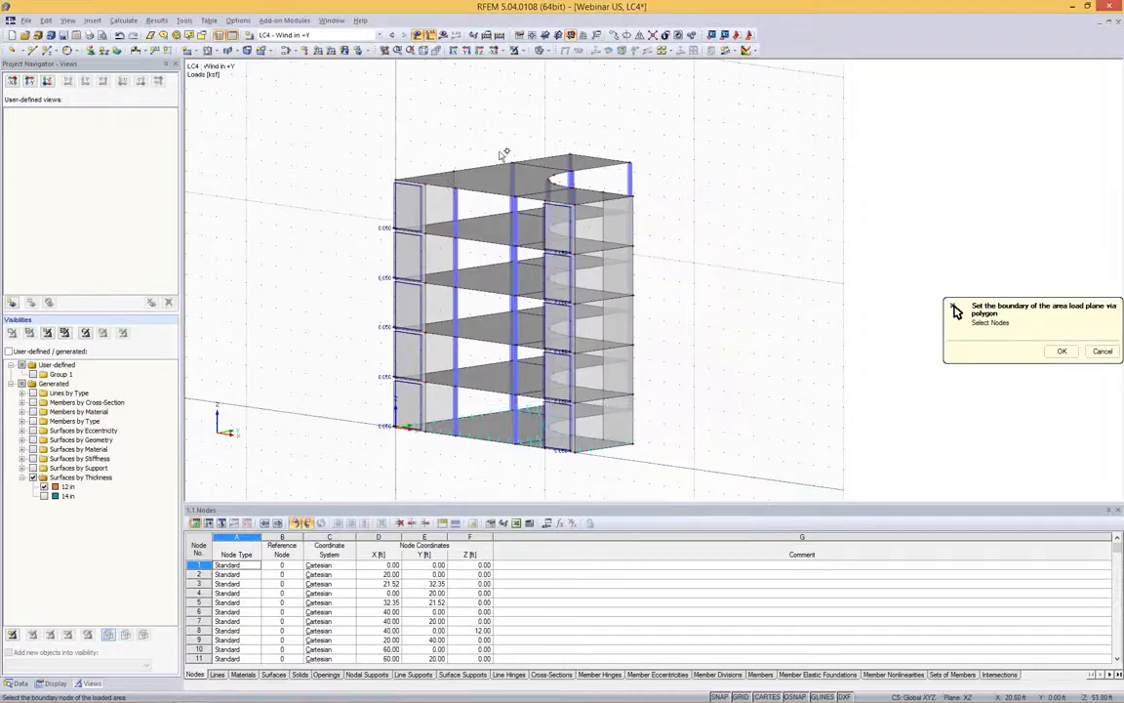
pyautogui.click(545, 202)
pyautogui.click(543, 444)
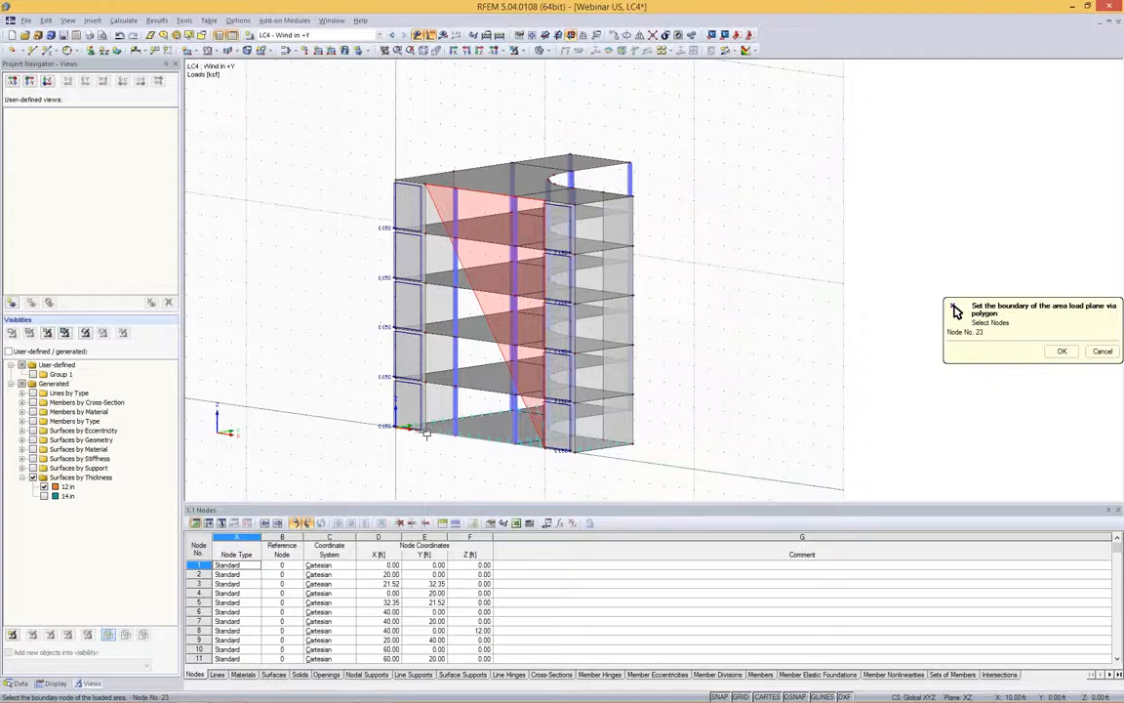
pyautogui.click(425, 430)
pyautogui.click(426, 183)
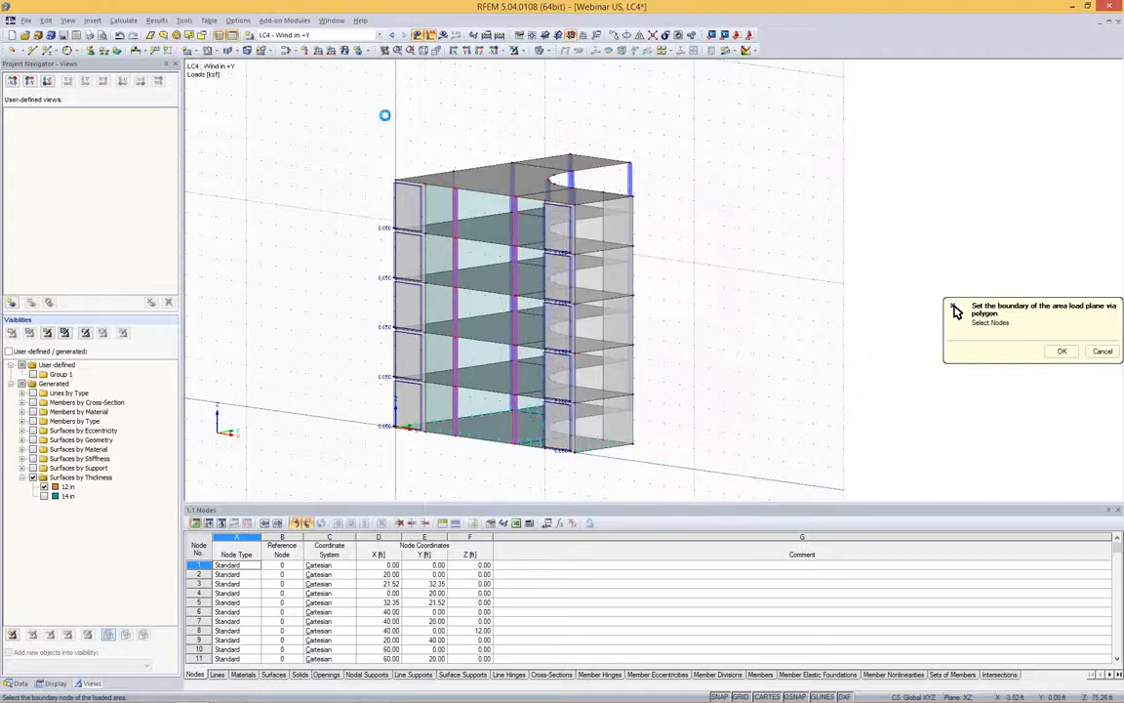
pyautogui.keyDown('ctrl'); pyautogui.moveTo(392, 117); pyautogui.dragTo(752, 153, button='middle'); pyautogui.keyUp('ctrl')
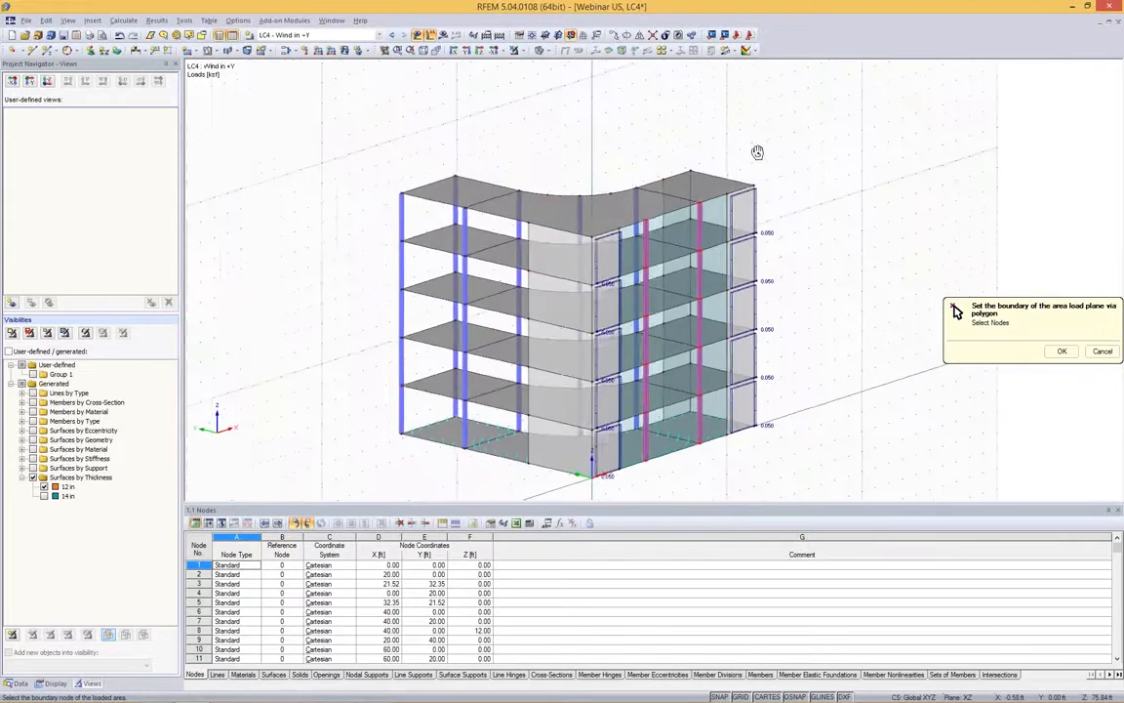
pyautogui.click(1062, 351)
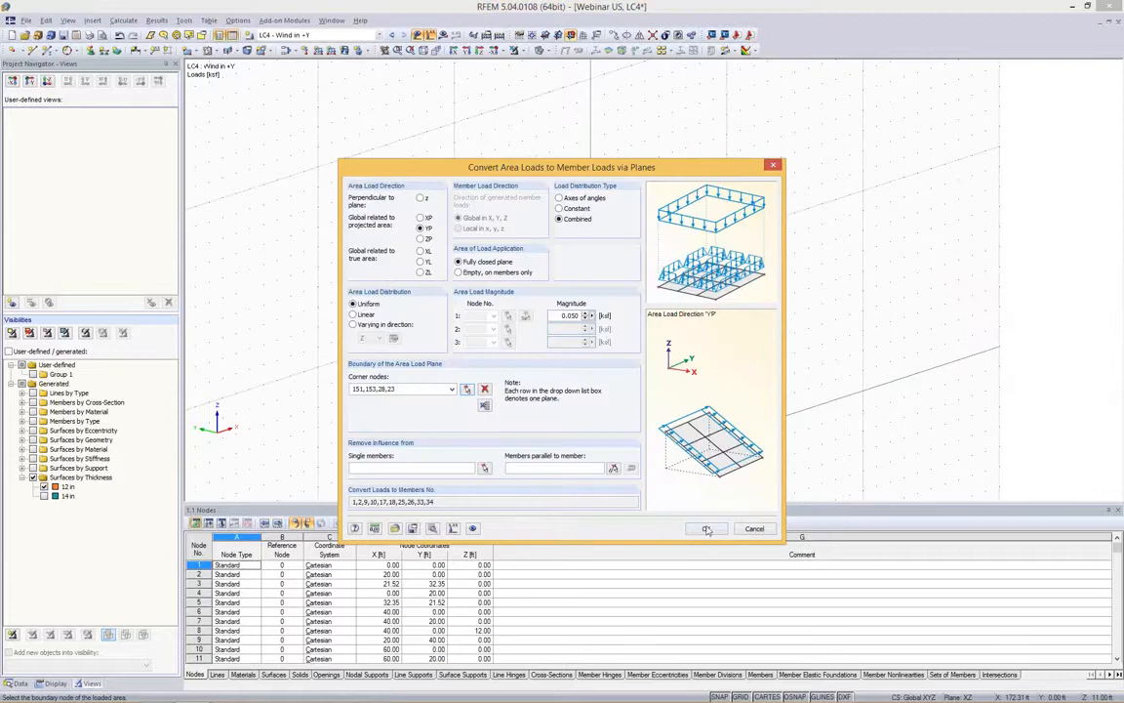
pyautogui.click(704, 528)
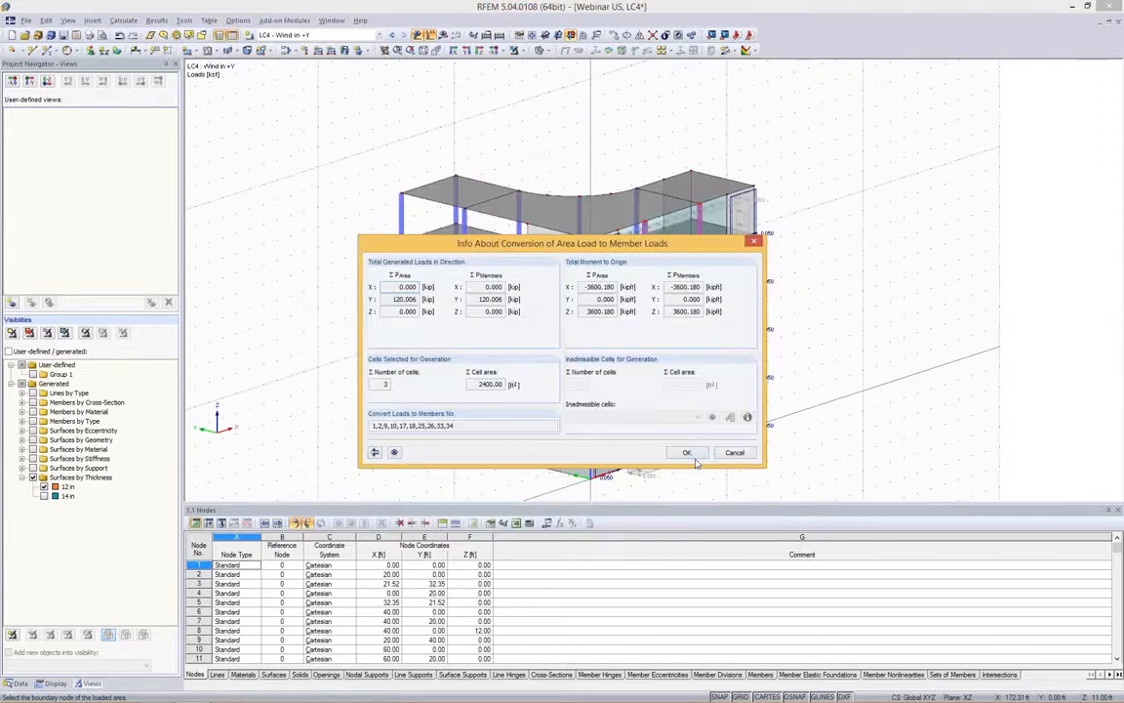
pyautogui.click(686, 451)
# Display the generated area load separately as individual loads on the facade columns and inspect them.
pyautogui.scroll(5, 722, 224)
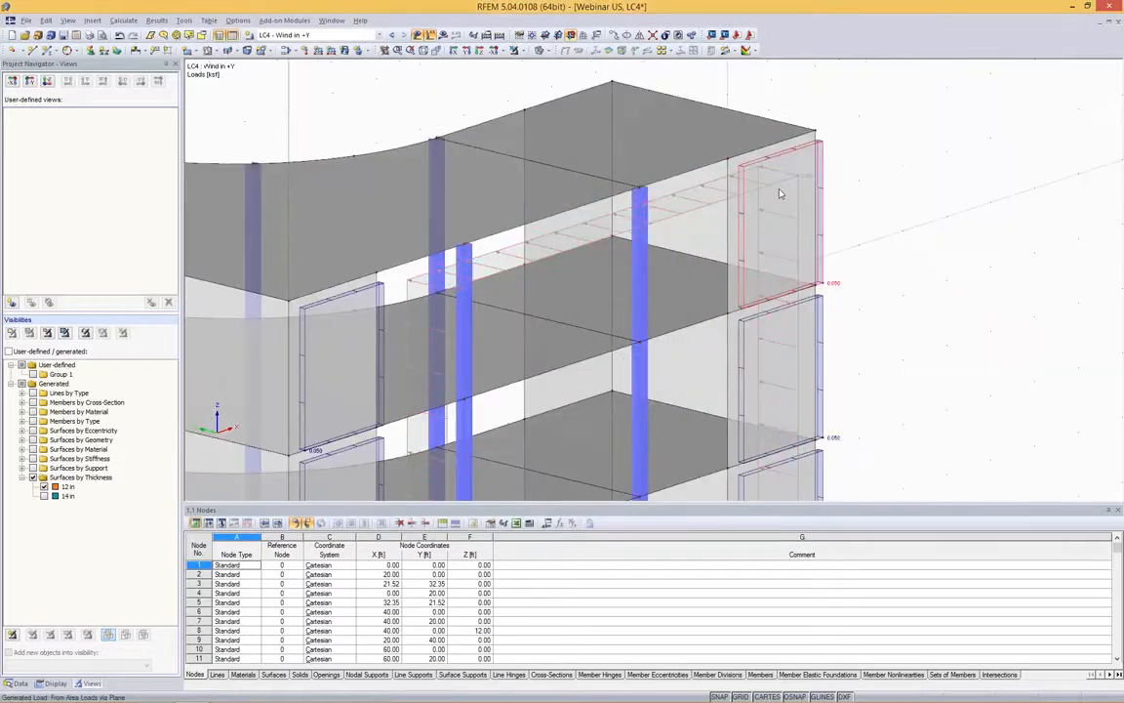
pyautogui.rightClick(722, 188)
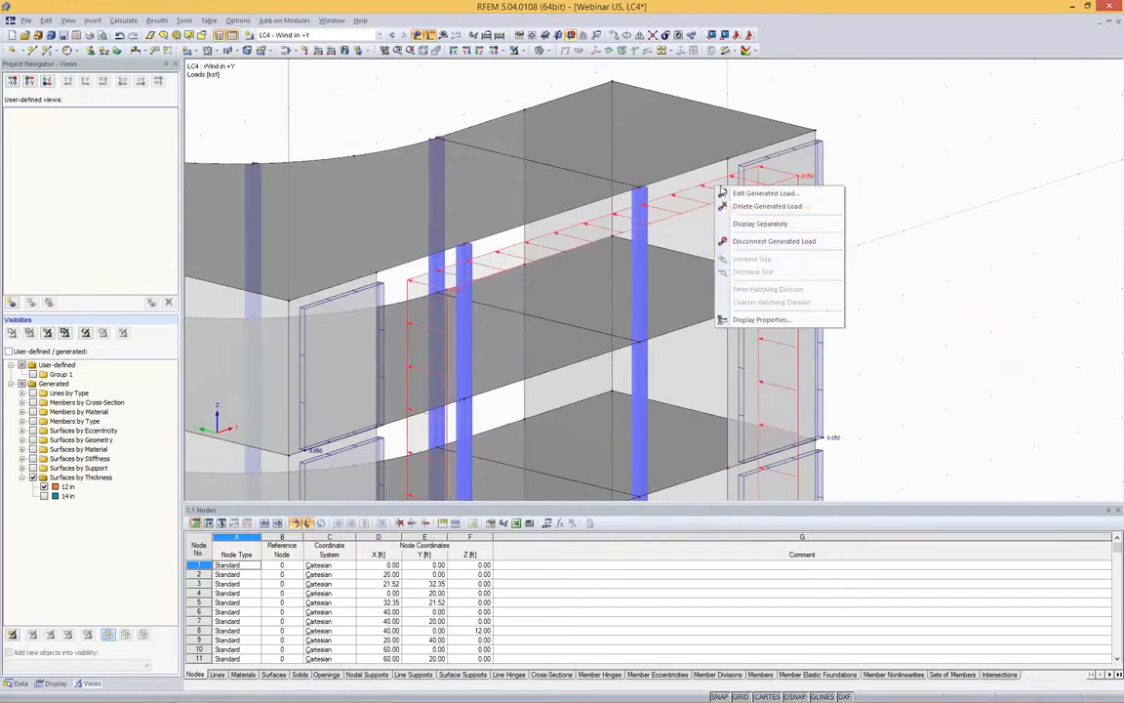
pyautogui.click(738, 231)
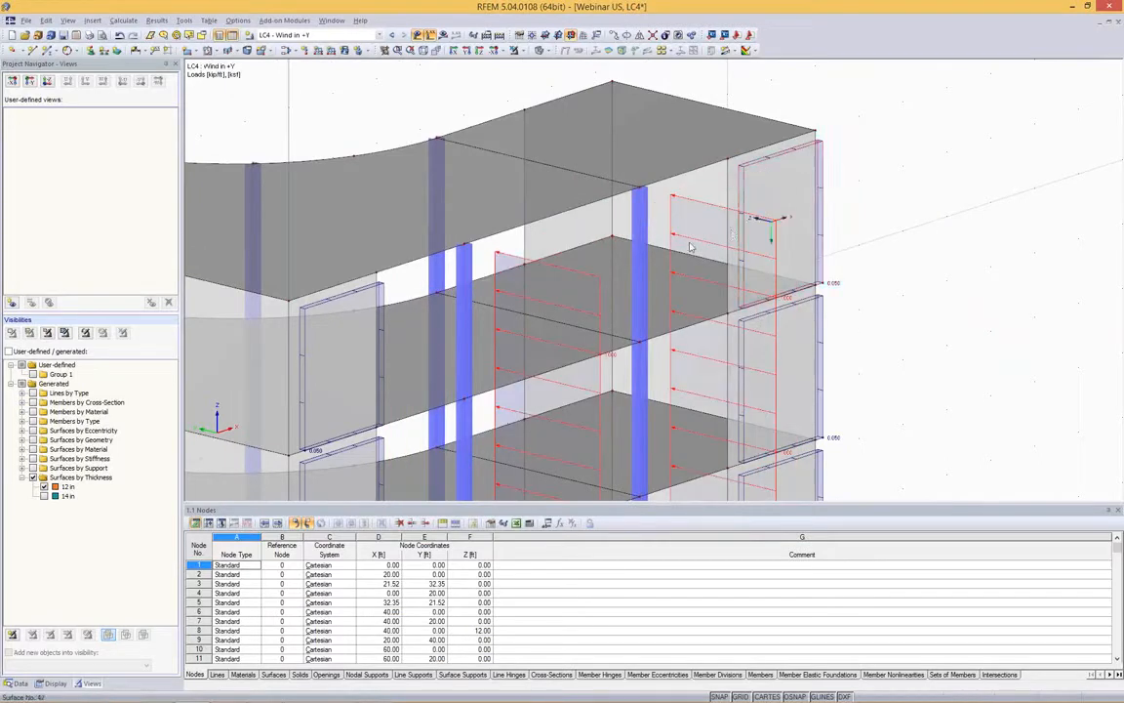
pyautogui.scroll(-5, 666, 290)
pyautogui.scroll(6, 666, 290)
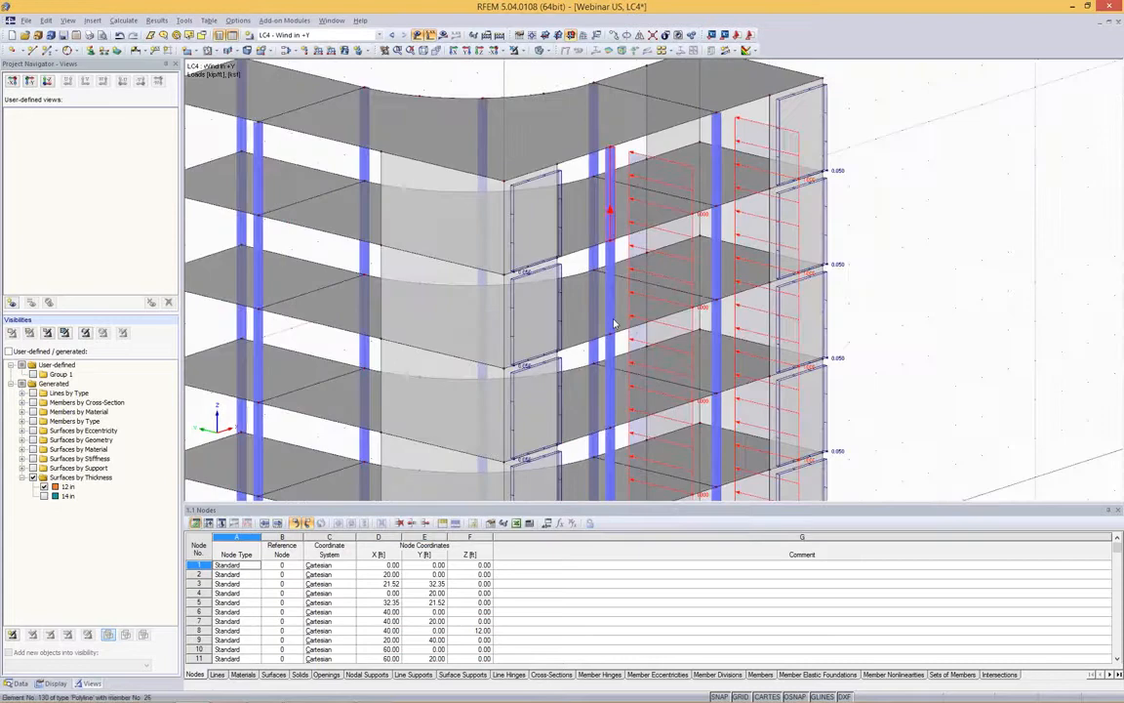
pyautogui.scroll(-4, 951, 243)
pyautogui.scroll(5, 932, 256)
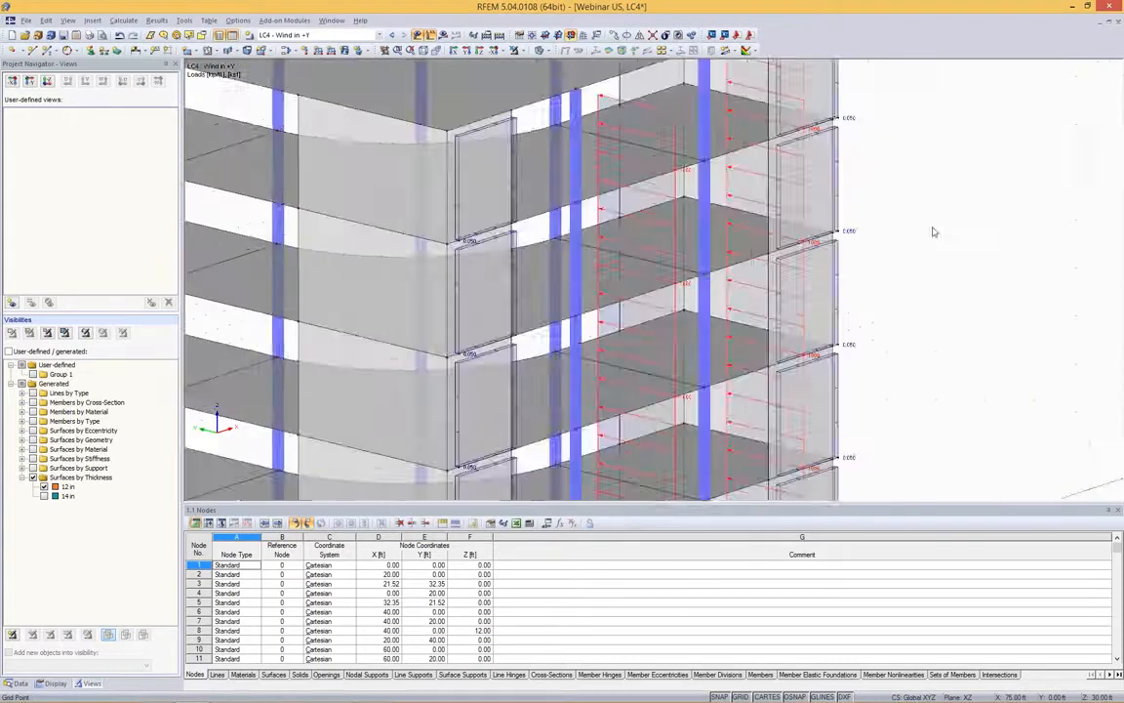
pyautogui.keyDown('ctrl'); pyautogui.moveTo(936, 231); pyautogui.dragTo(815, 217, button='middle'); pyautogui.keyUp('ctrl')
pyautogui.scroll(-5, 800, 222)
pyautogui.scroll(5, 801, 223)
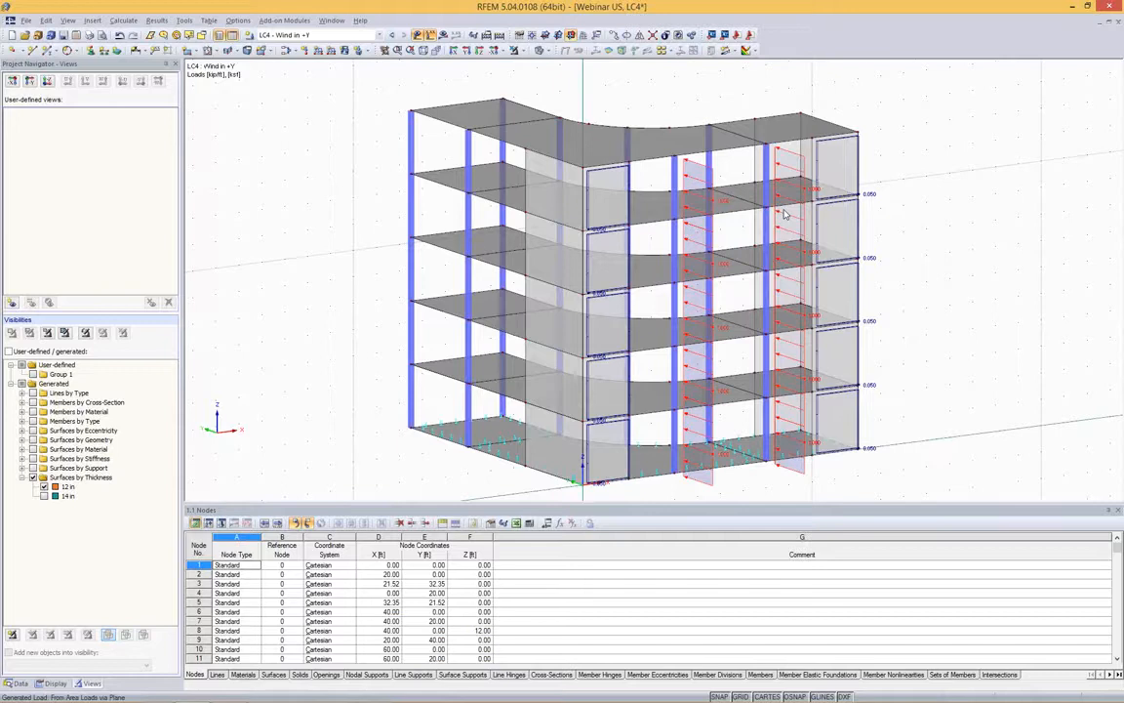
# Reopen the generated area load's conversion settings beside the model for review, and close them without editing.
pyautogui.doubleClick(971, 267)
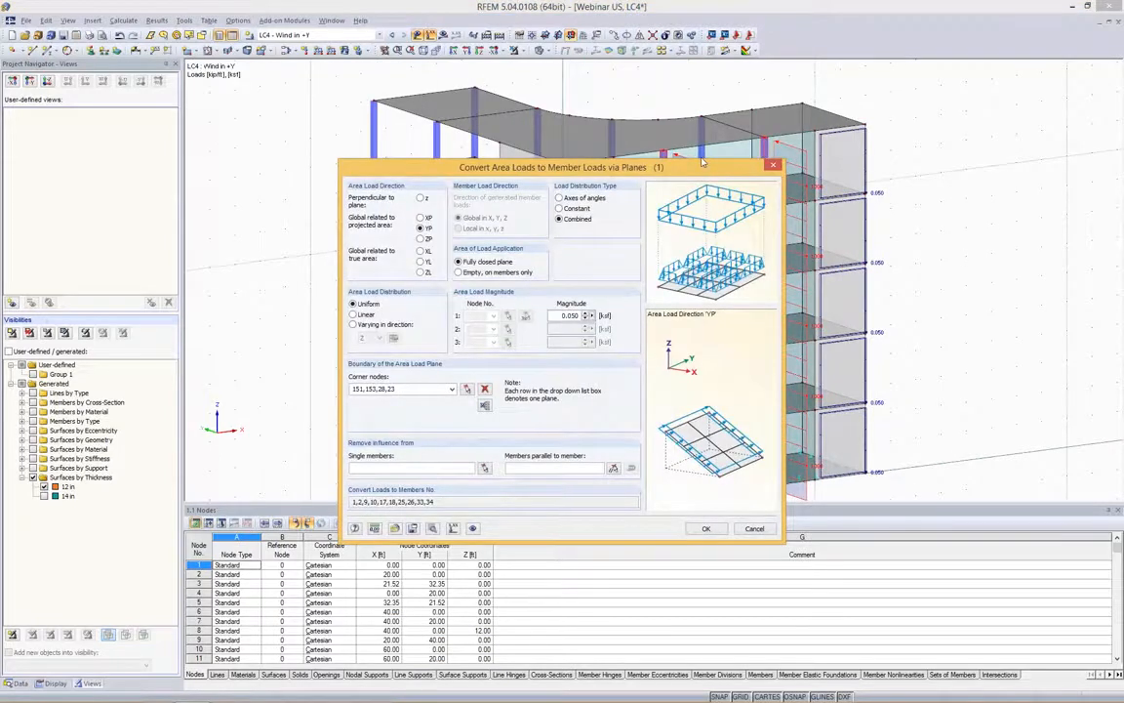
pyautogui.moveTo(700, 162); pyautogui.dragTo(570, 120)
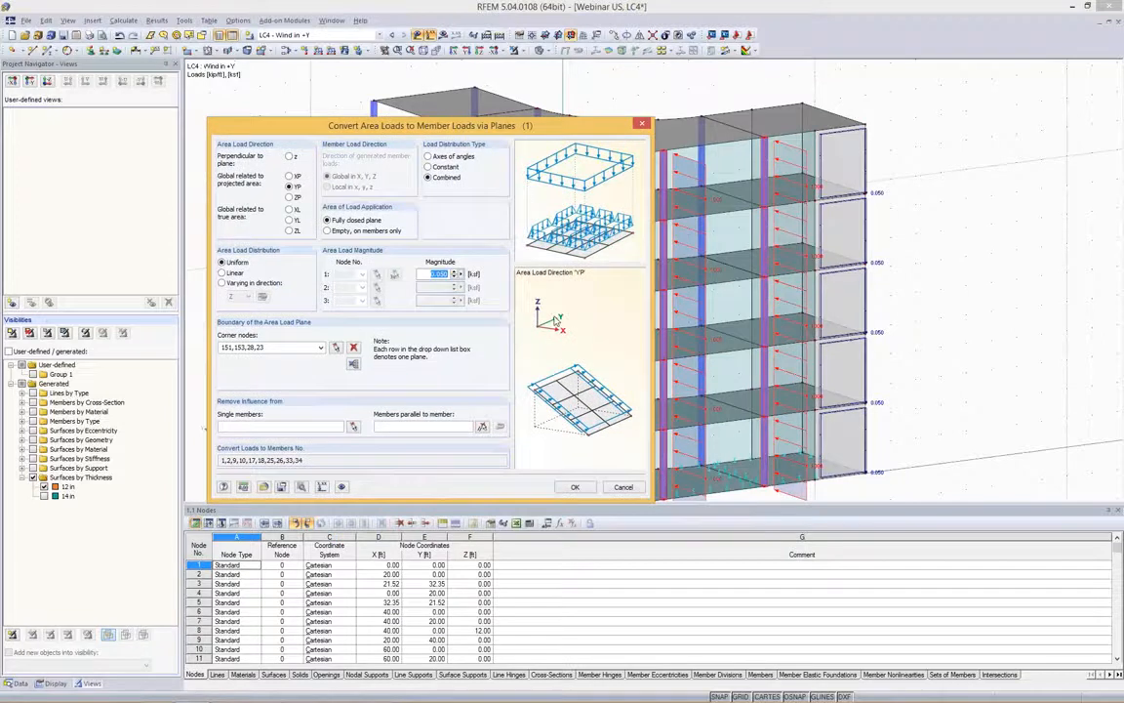
pyautogui.click(622, 487)
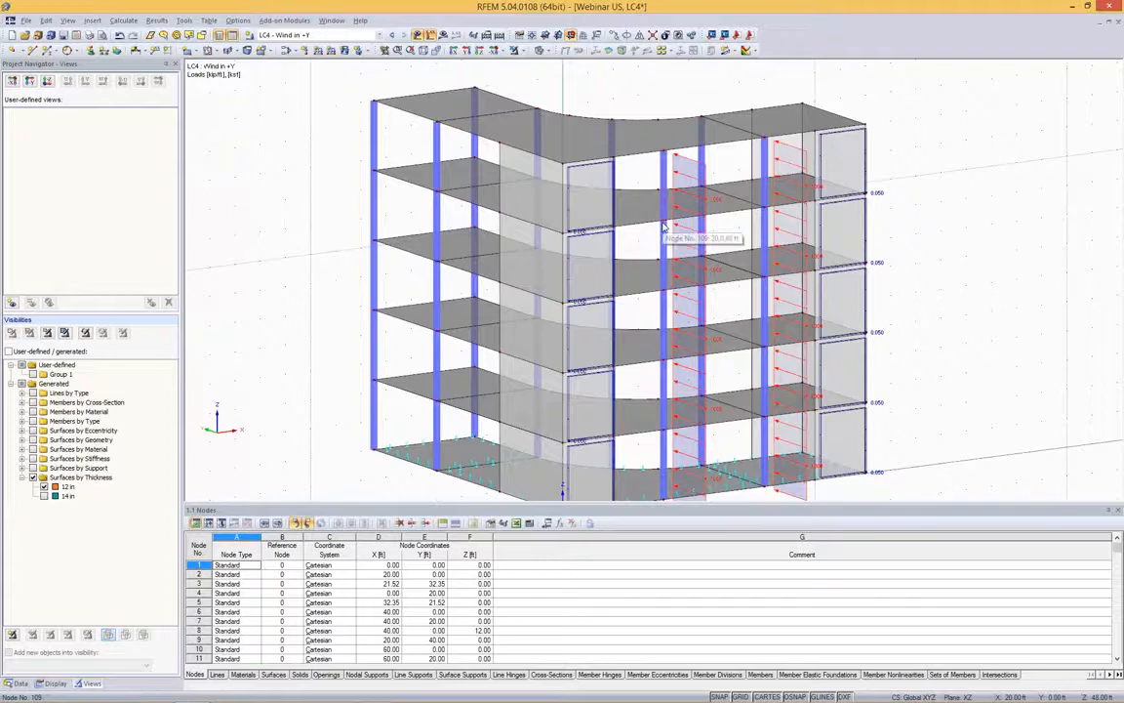
pyautogui.click(952, 212)
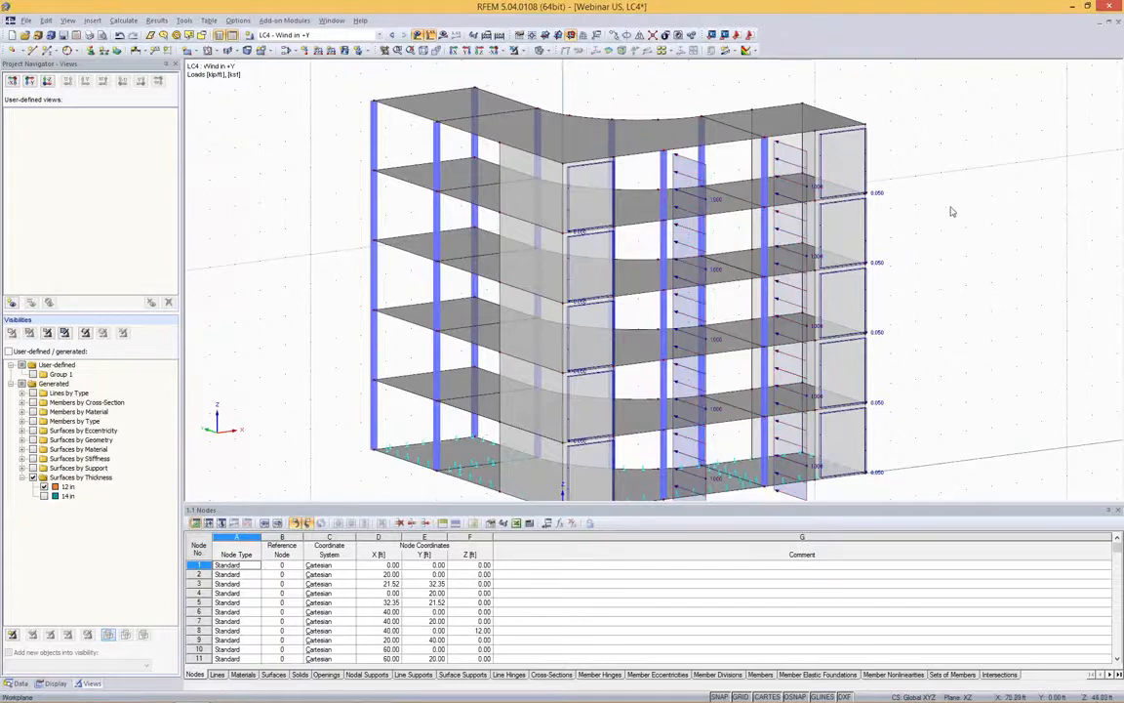
pyautogui.keyDown('ctrl'); pyautogui.moveTo(927, 171); pyautogui.dragTo(624, 207, button='middle'); pyautogui.keyUp('ctrl')
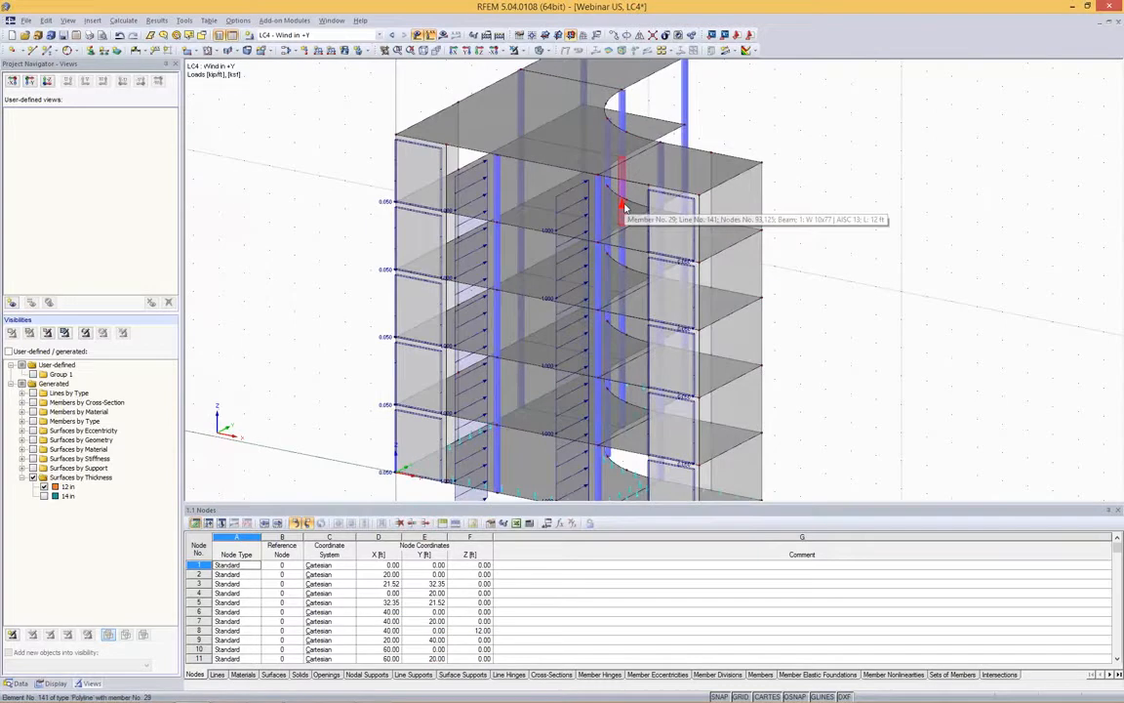
pyautogui.keyDown('ctrl'); pyautogui.moveTo(870, 249); pyautogui.dragTo(878, 293, button='middle'); pyautogui.keyUp('ctrl')
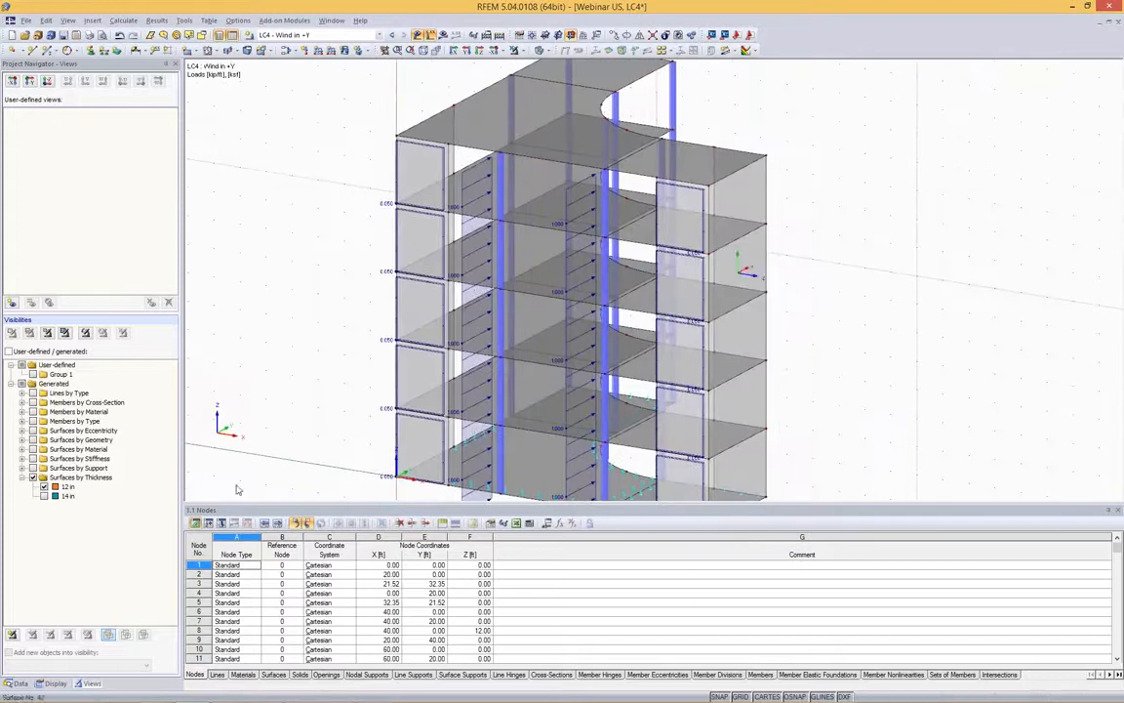
# Enable automatic creation of load combinations according to ASCE 7 in the model's general data.
pyautogui.click(16, 683)
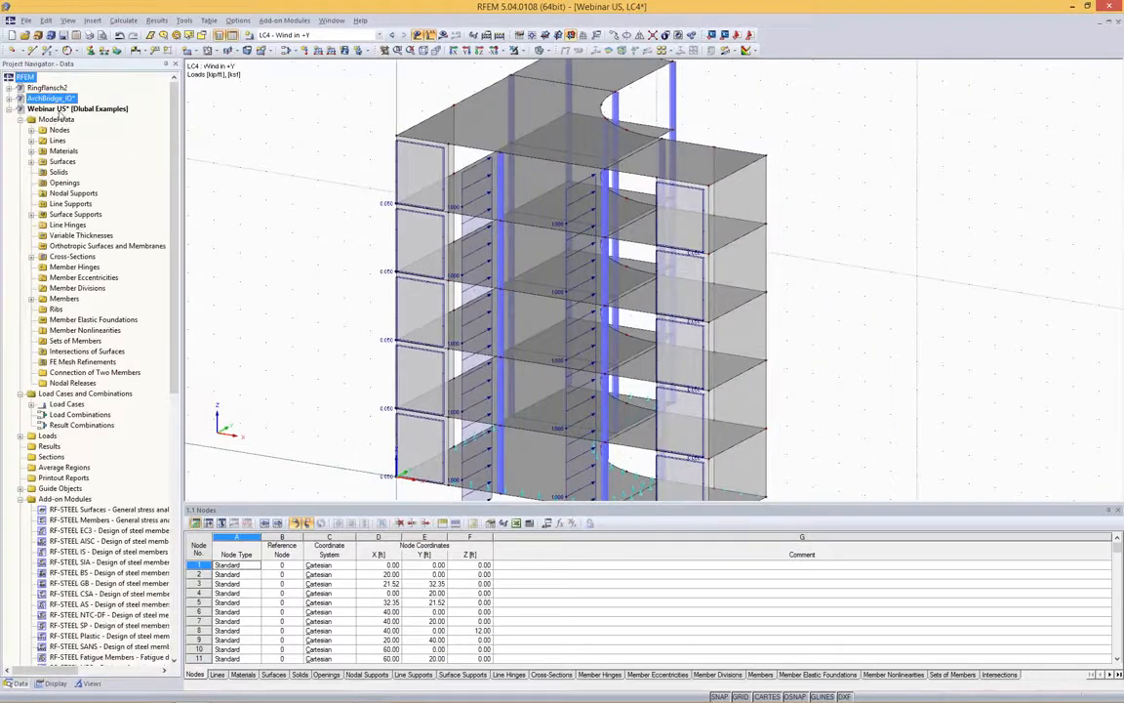
pyautogui.rightClick(69, 108)
pyautogui.click(94, 116)
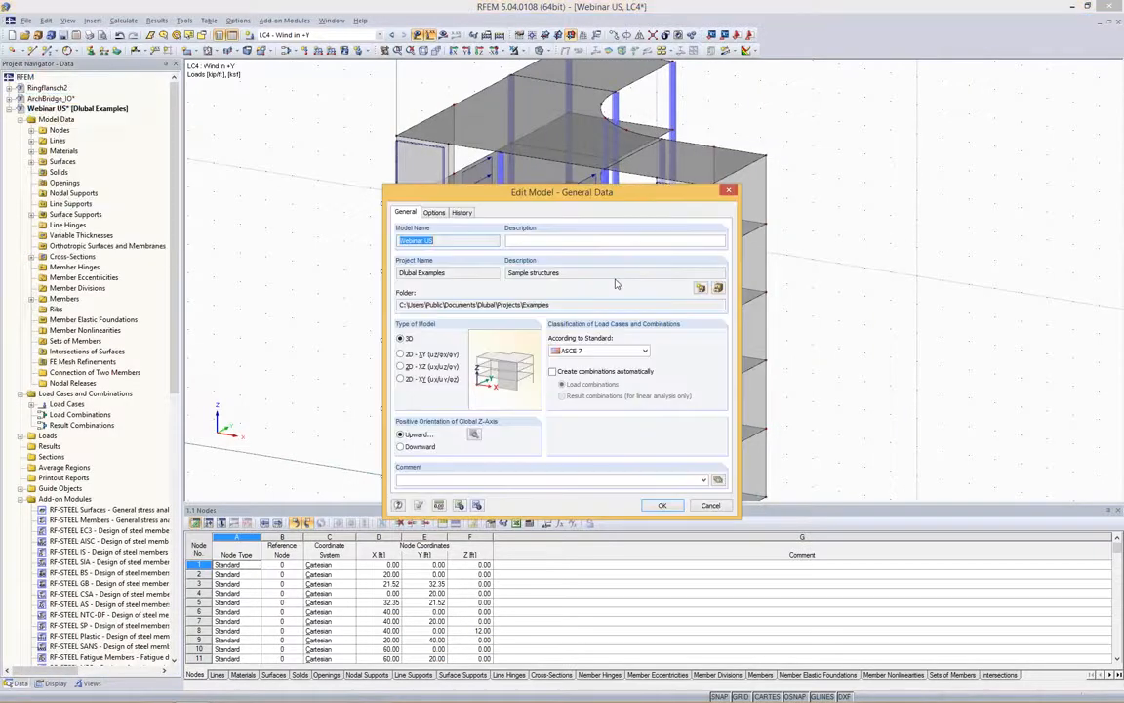
pyautogui.click(605, 373)
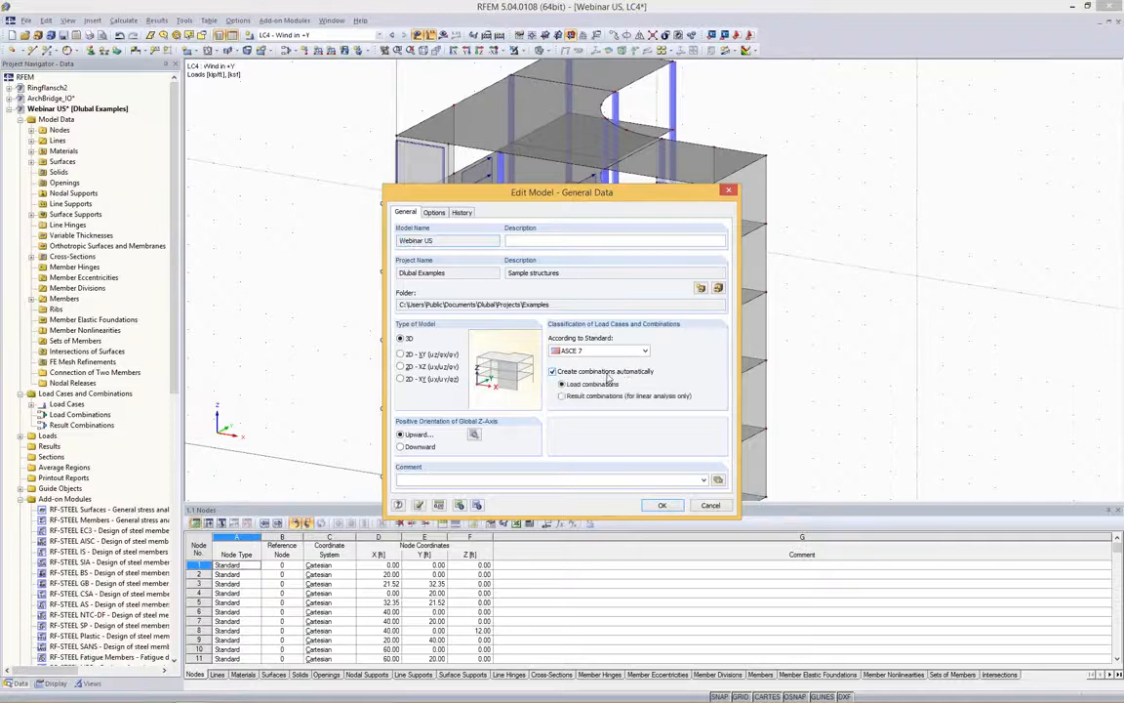
pyautogui.click(610, 351)
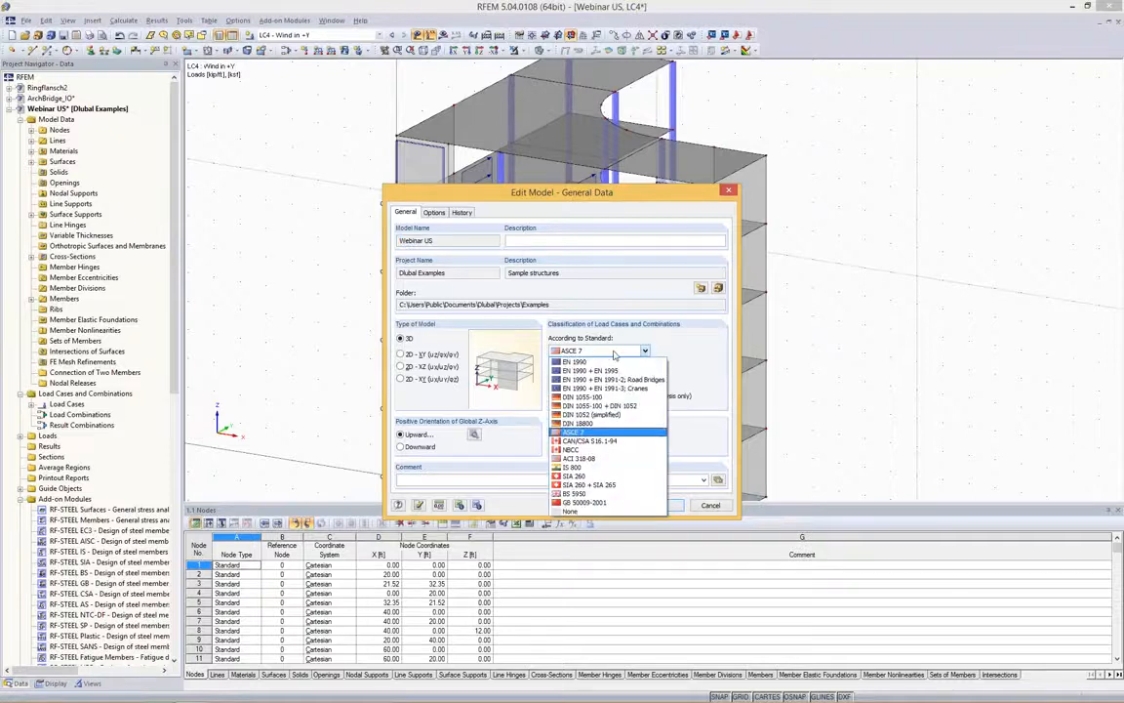
pyautogui.click(572, 432)
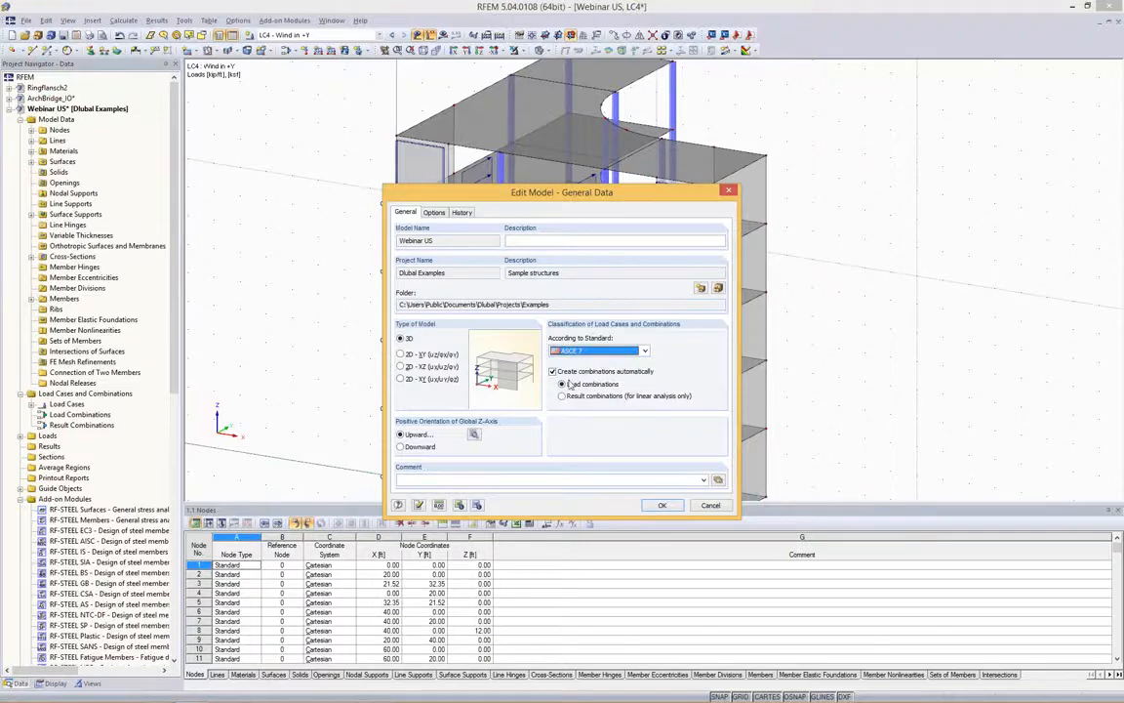
pyautogui.click(660, 505)
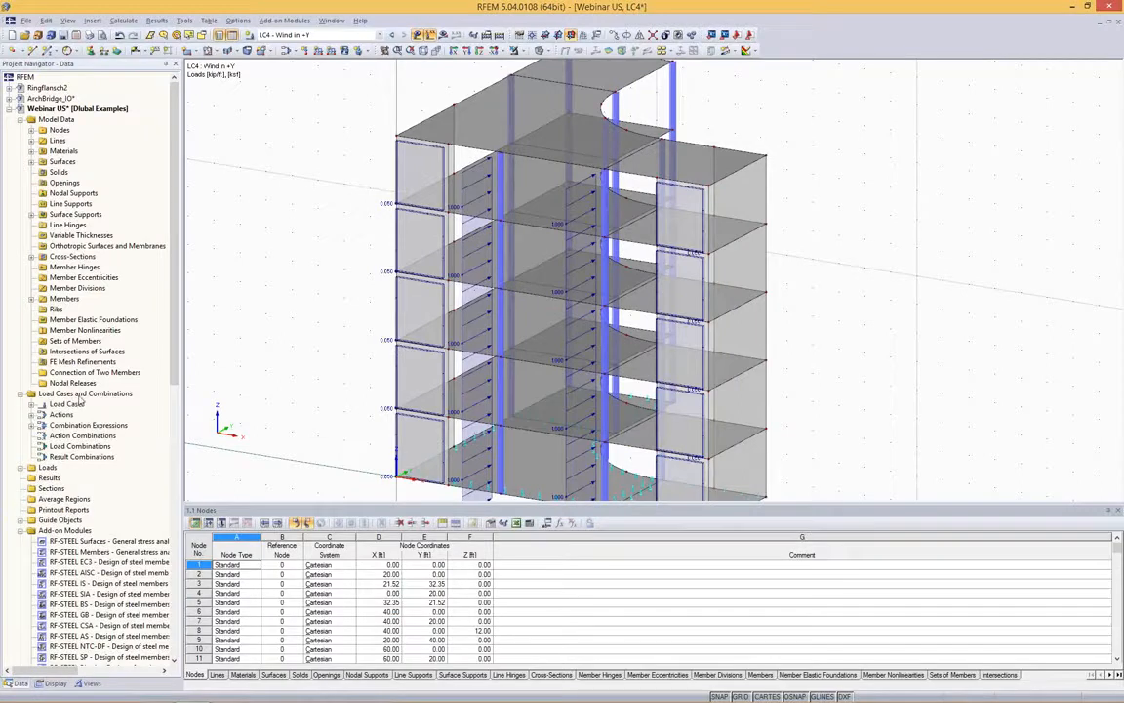
# Open the load cases and combinations for editing and check the load cases assigned to the live, roof live and wind actions.
pyautogui.rightClick(83, 394)
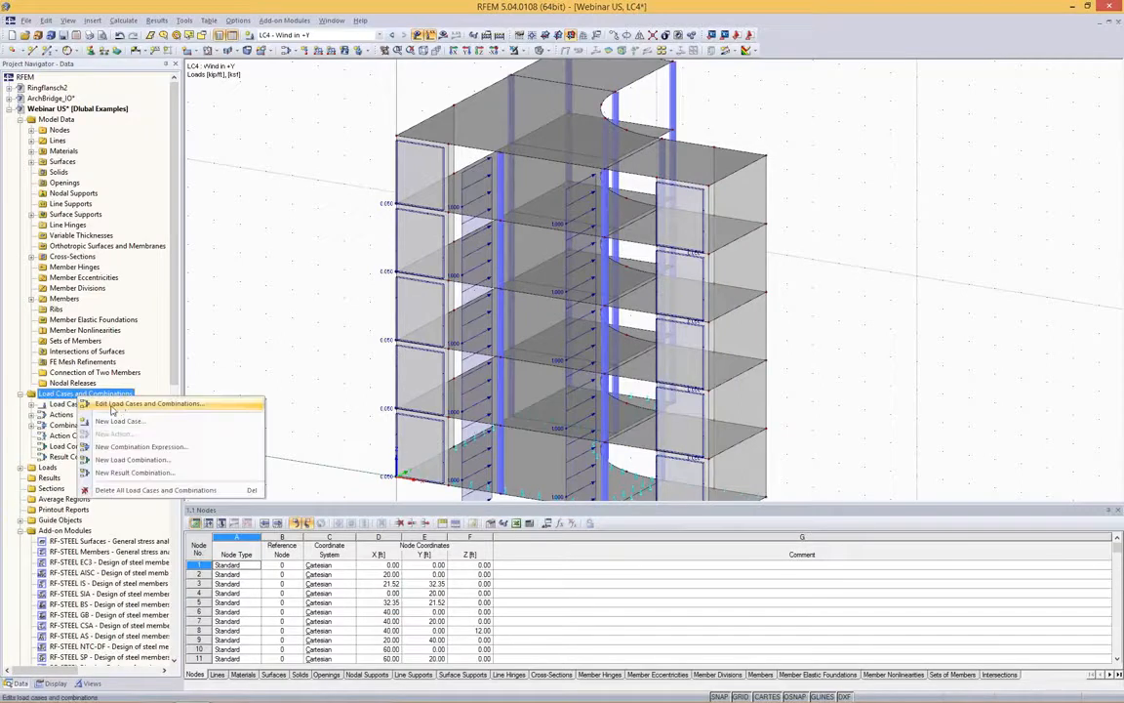
pyautogui.click(166, 404)
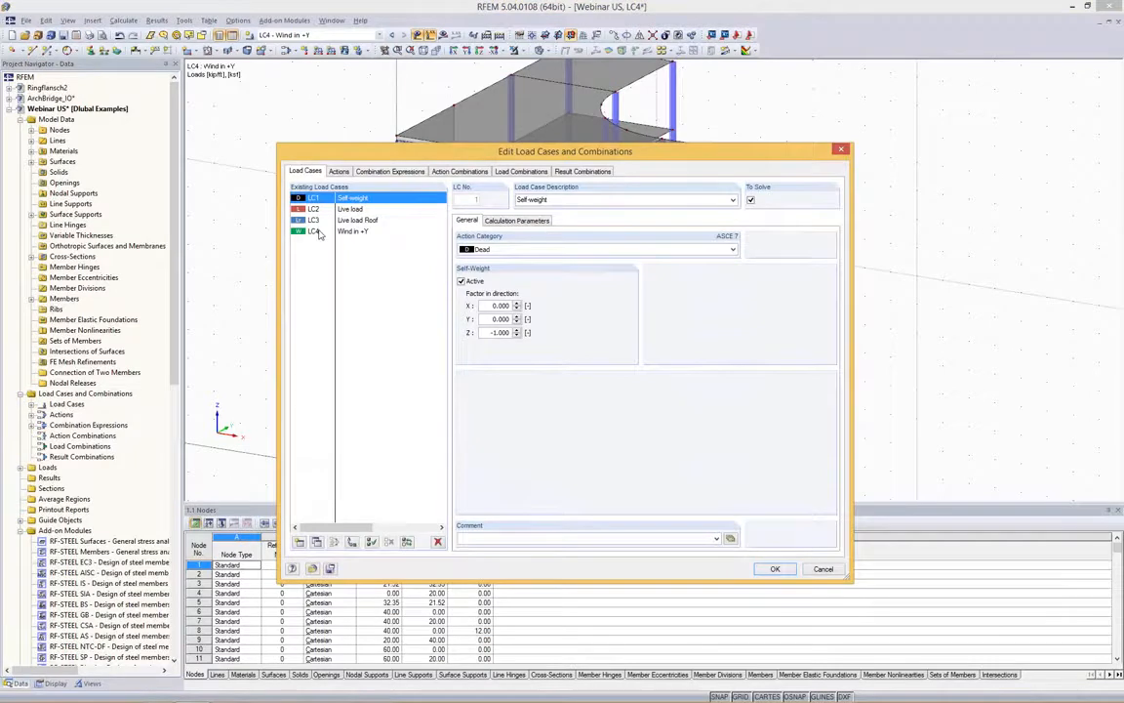
pyautogui.click(337, 171)
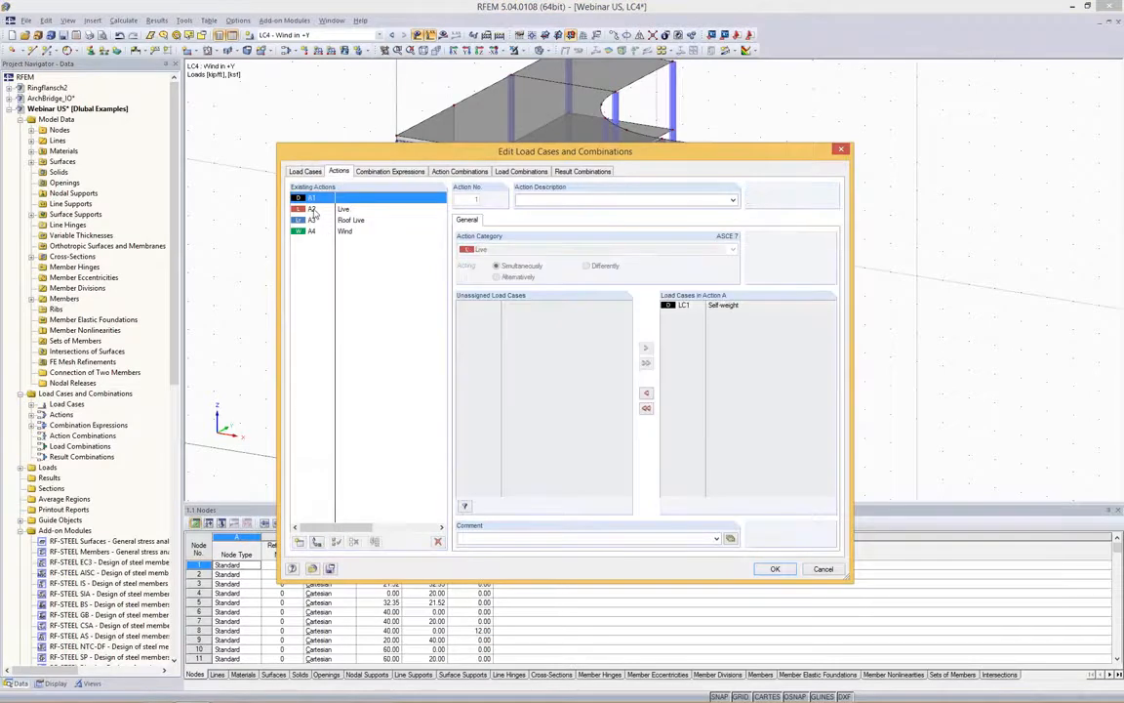
pyautogui.click(312, 212)
pyautogui.press('Down')
pyautogui.press('Down')
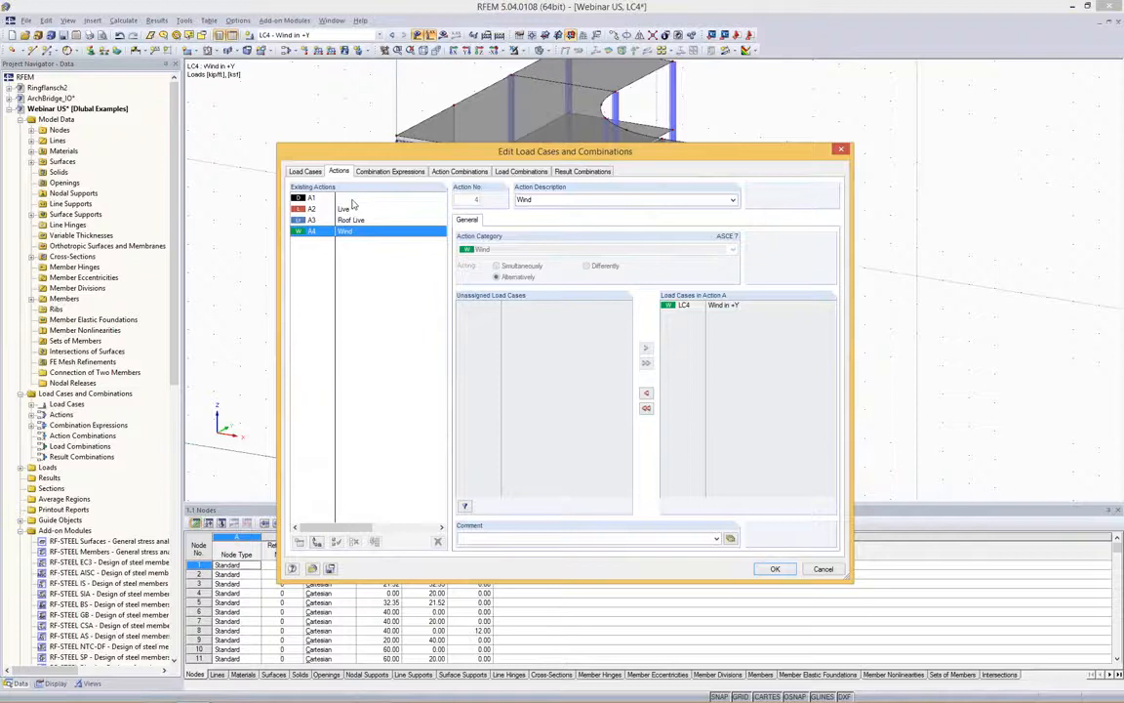
# Review the design situation formulas of the Section 2.3 (LRFD) expression and the factors in action combinations AC3 and AC4.
pyautogui.click(374, 171)
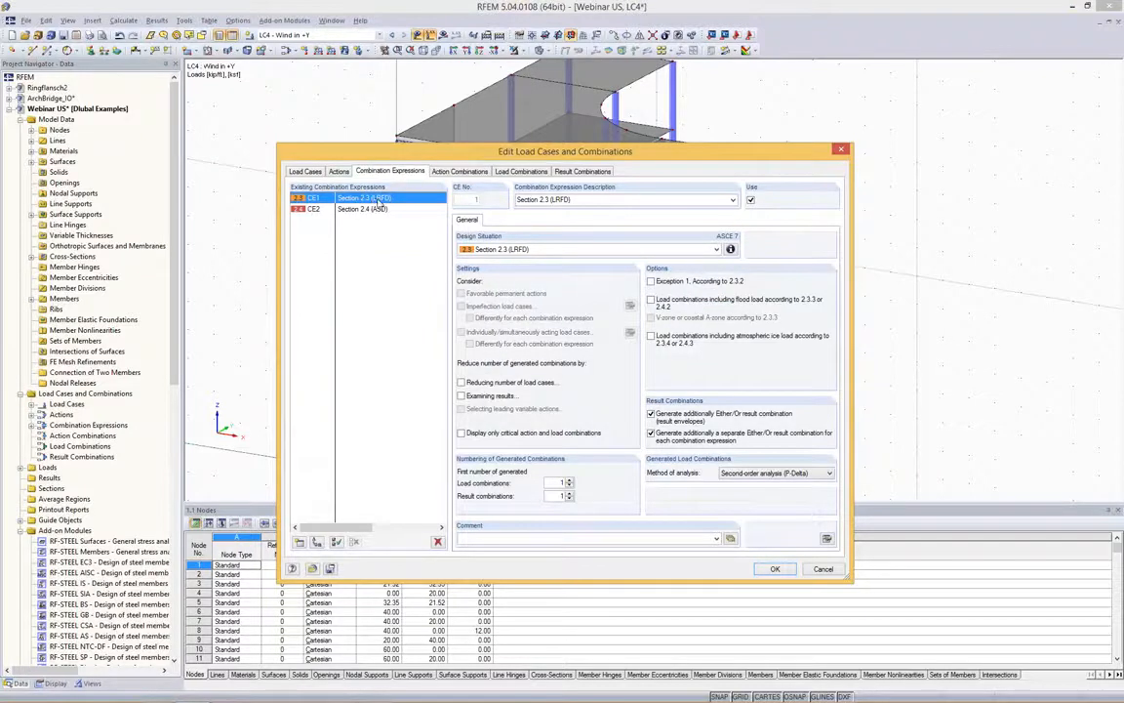
pyautogui.click(730, 248)
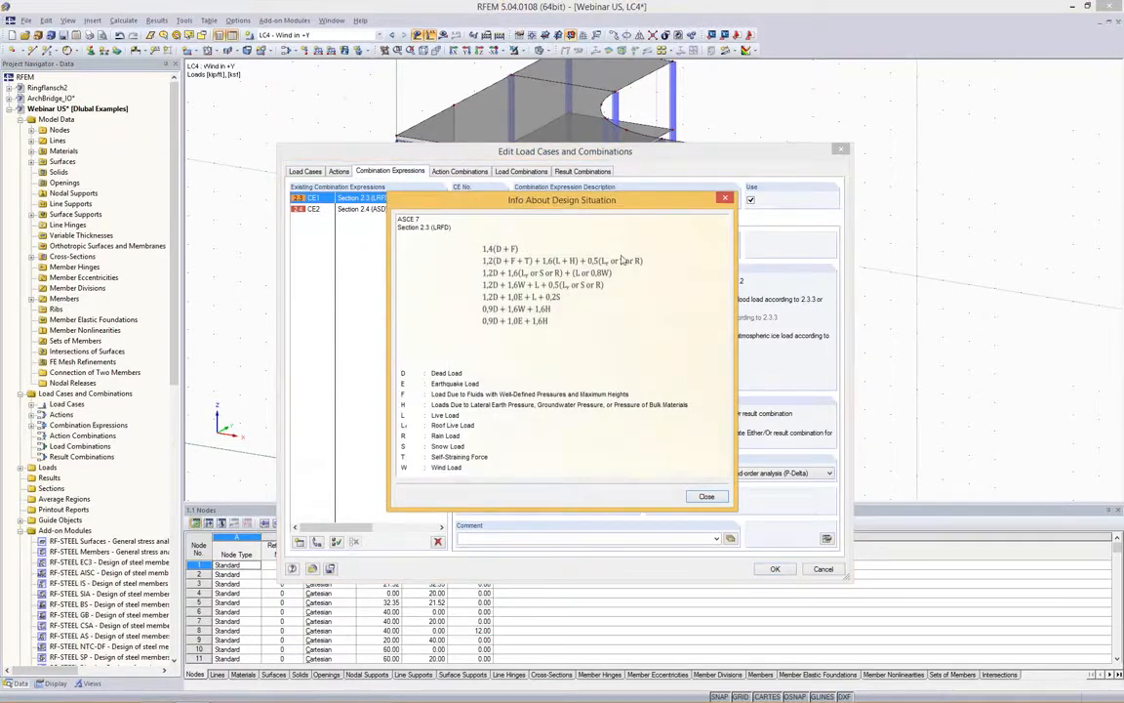
pyautogui.click(725, 199)
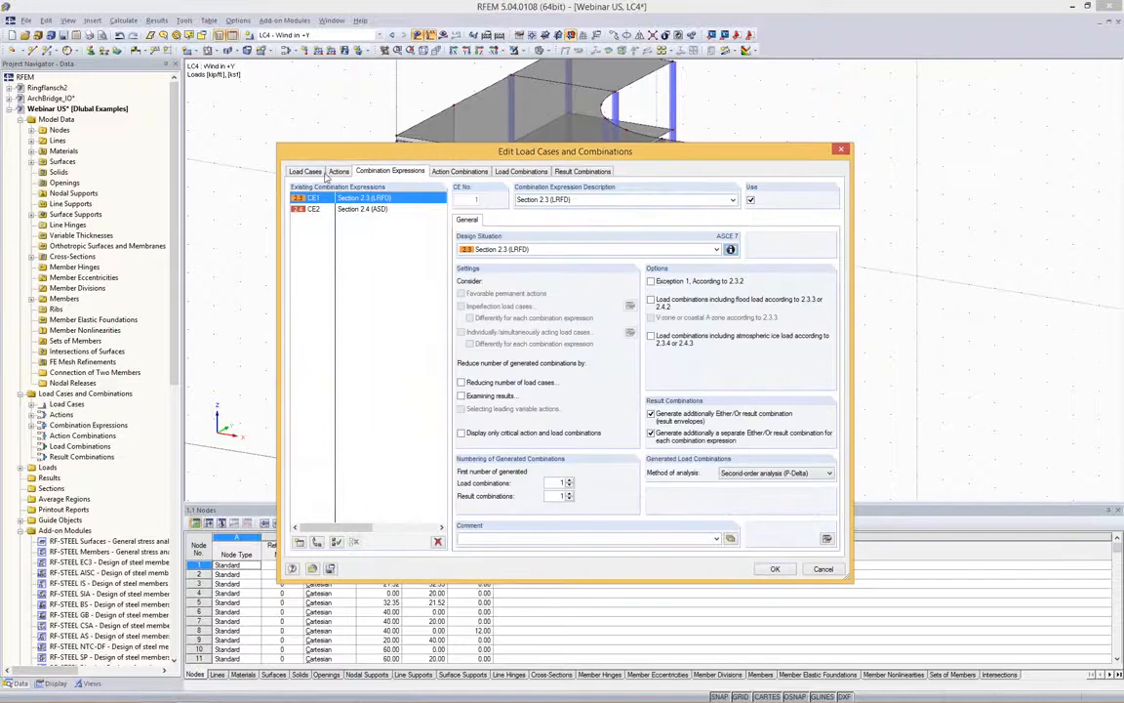
pyautogui.click(461, 172)
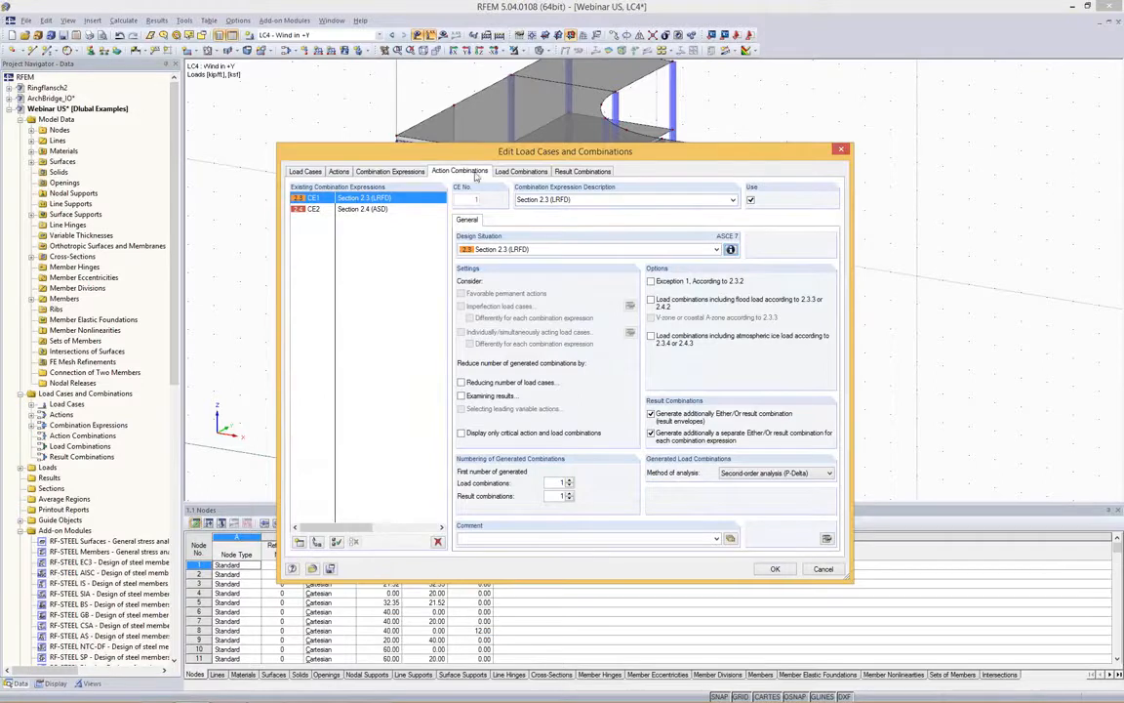
pyautogui.click(362, 221)
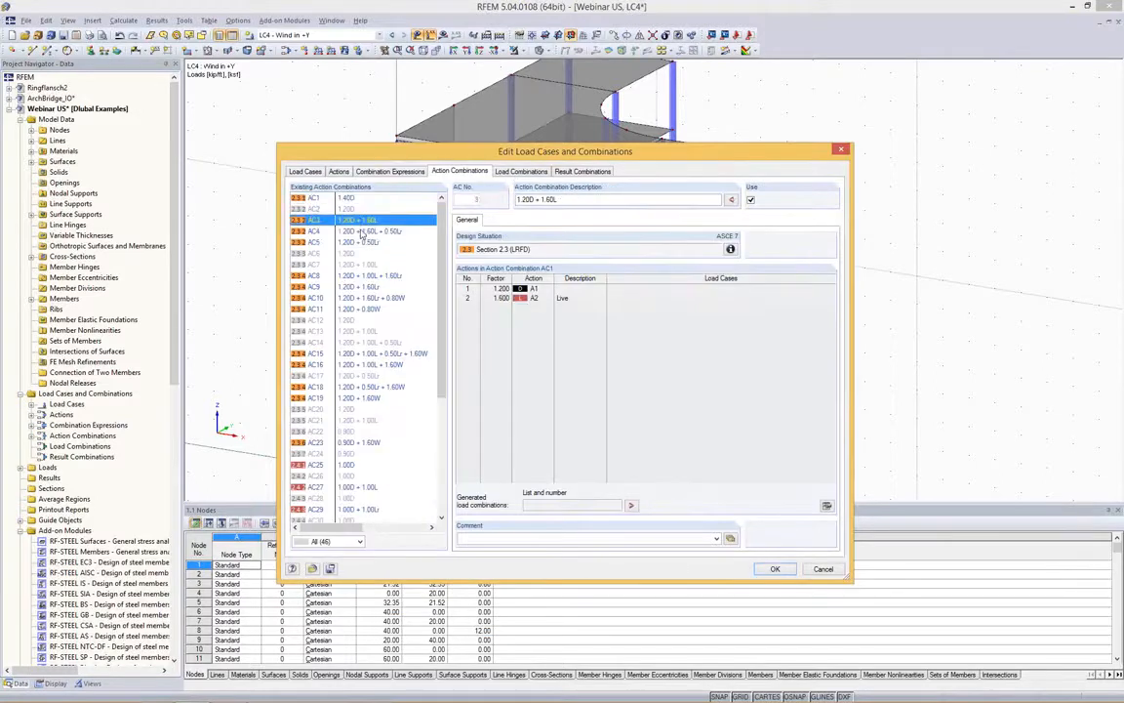
pyautogui.click(362, 231)
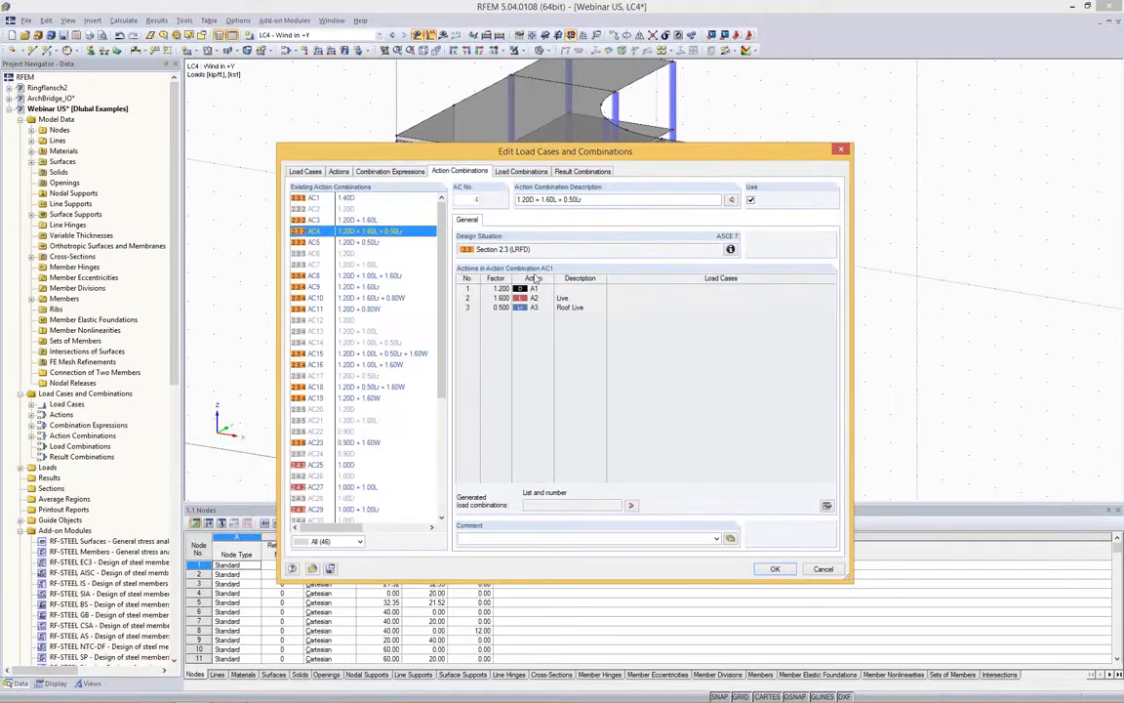
# Generate the load combinations, check the load case factors in CO1, CO4, CO13 and CO22, and accept them.
pyautogui.click(521, 171)
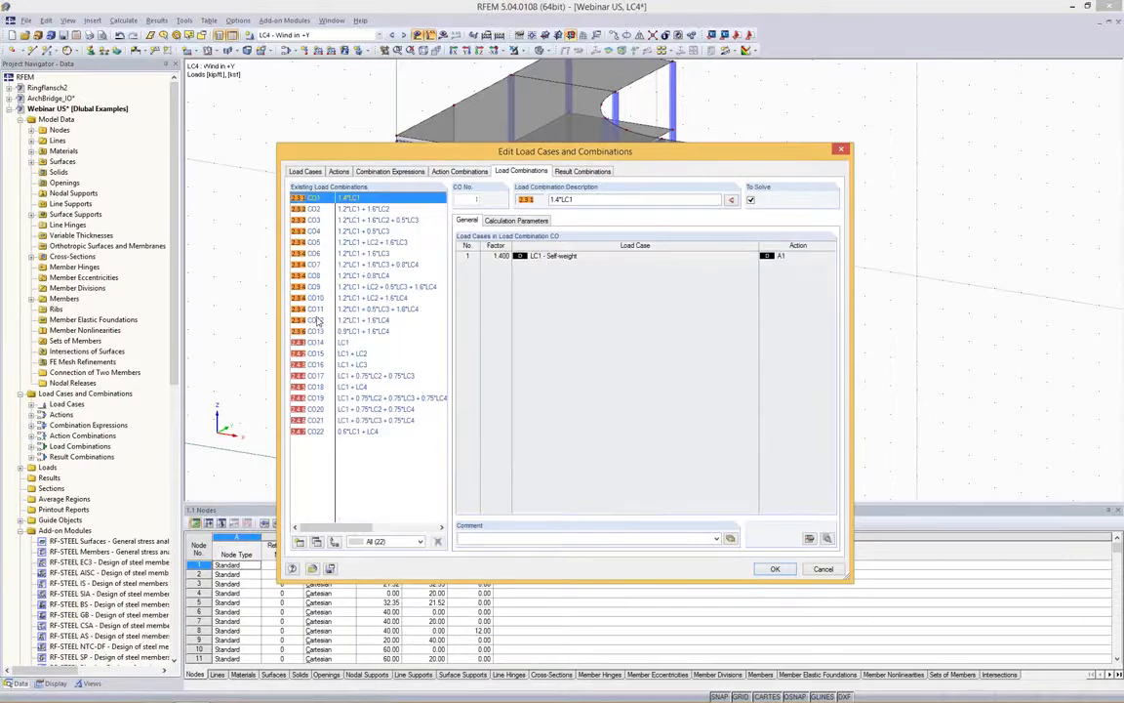
pyautogui.click(314, 331)
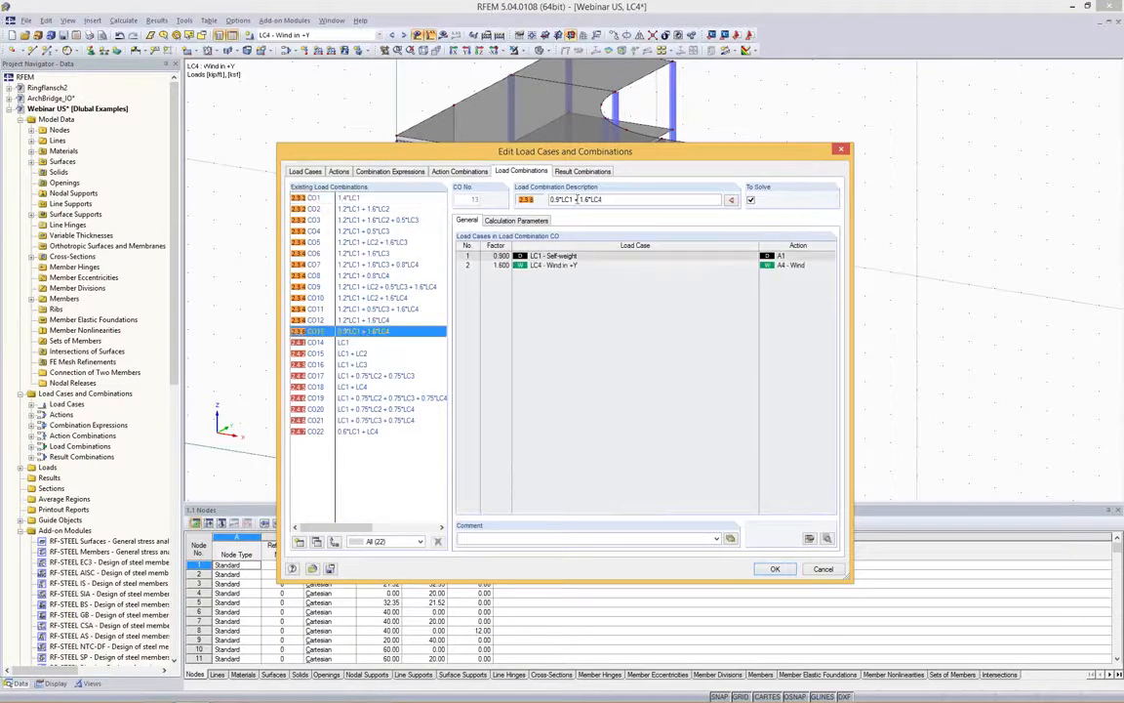
pyautogui.click(353, 199)
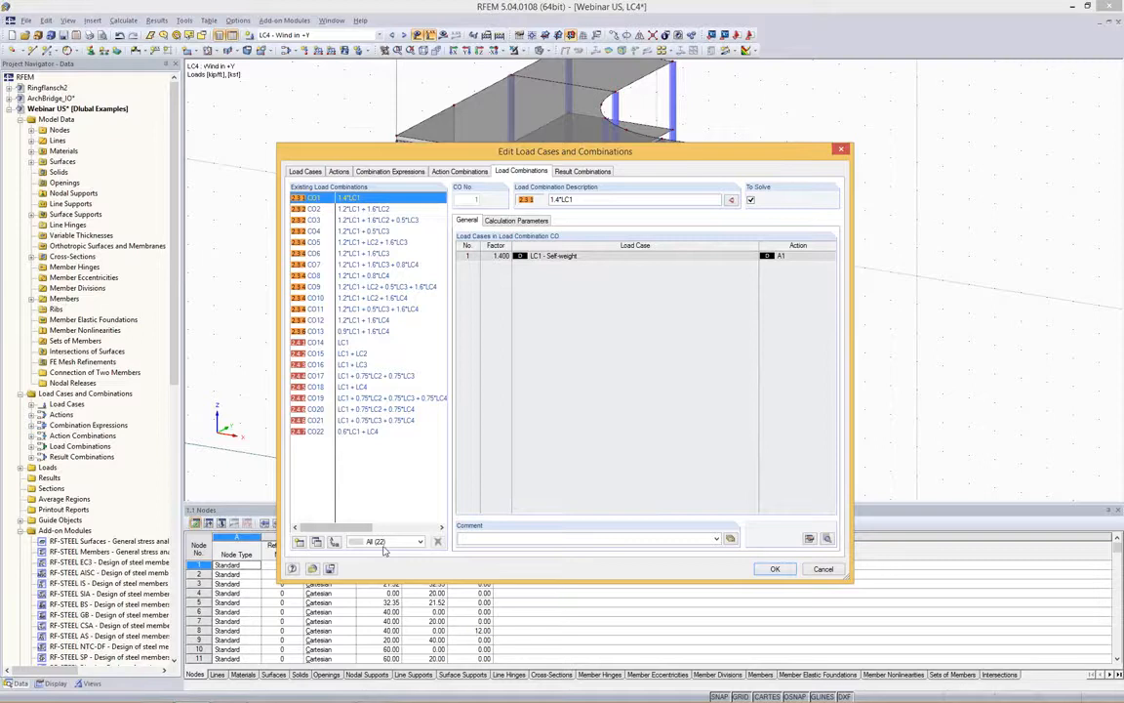
pyautogui.click(374, 232)
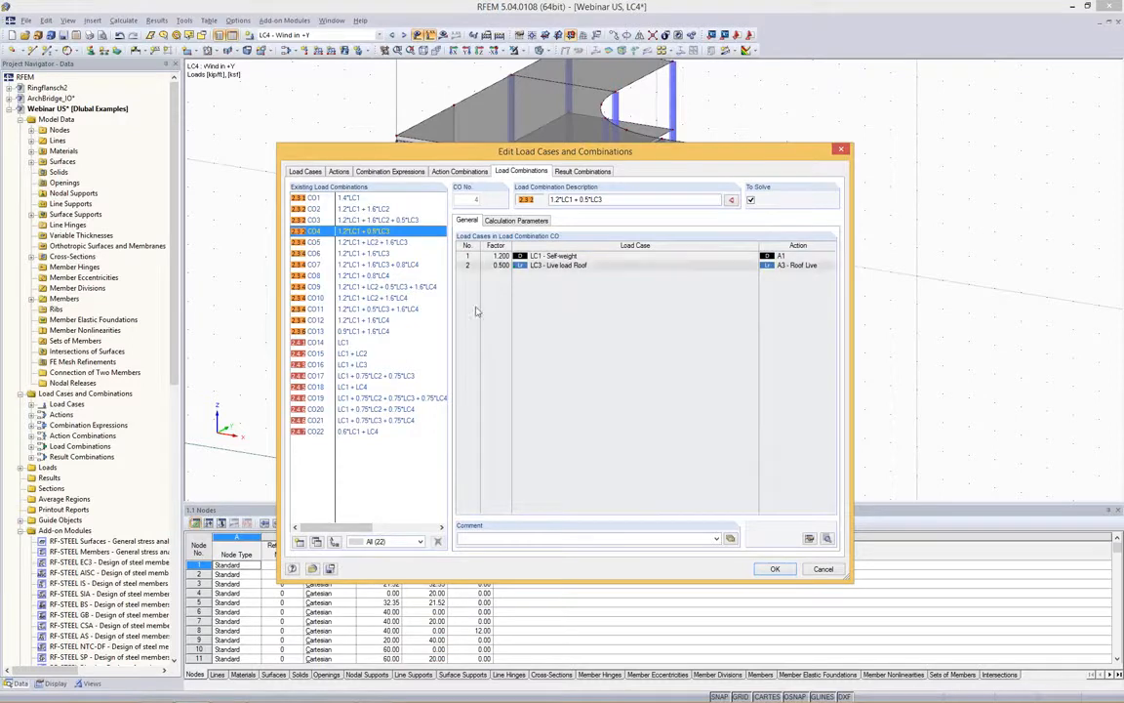
pyautogui.click(370, 431)
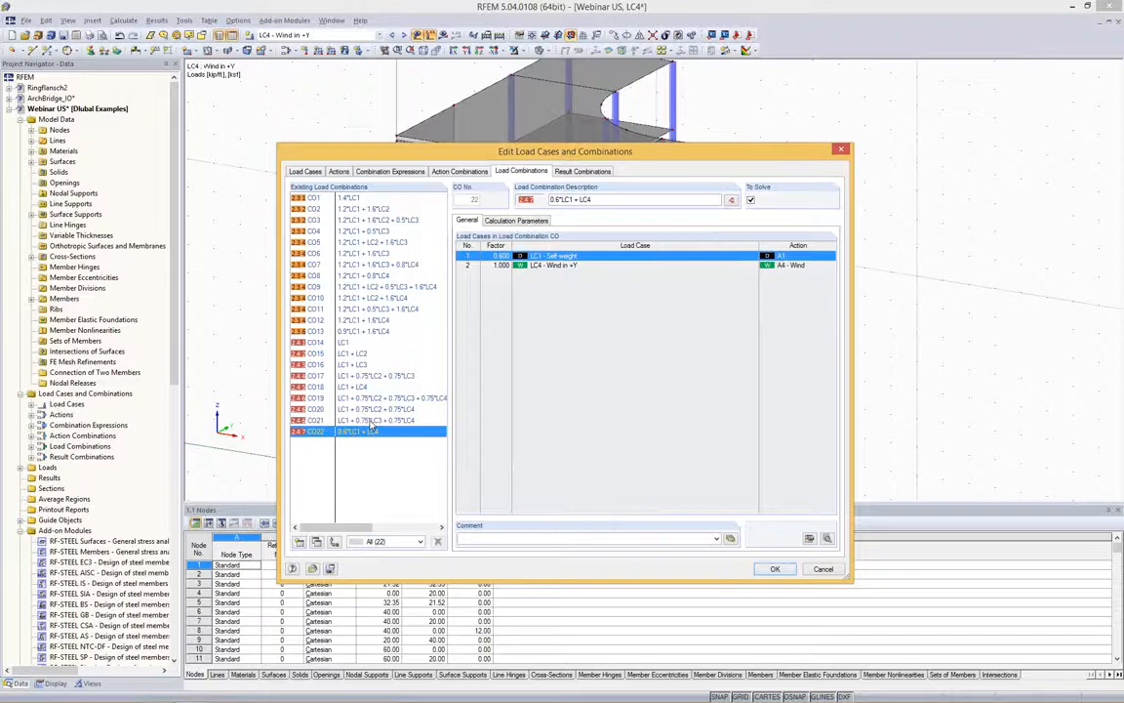
pyautogui.click(323, 198)
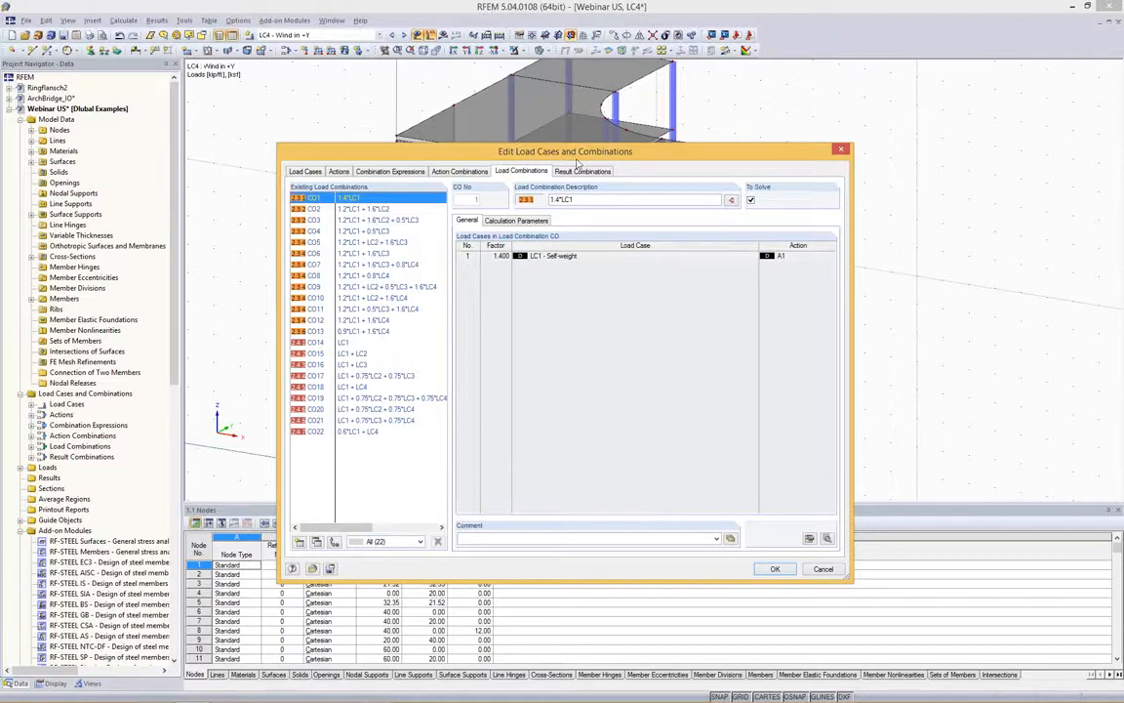
pyautogui.click(376, 432)
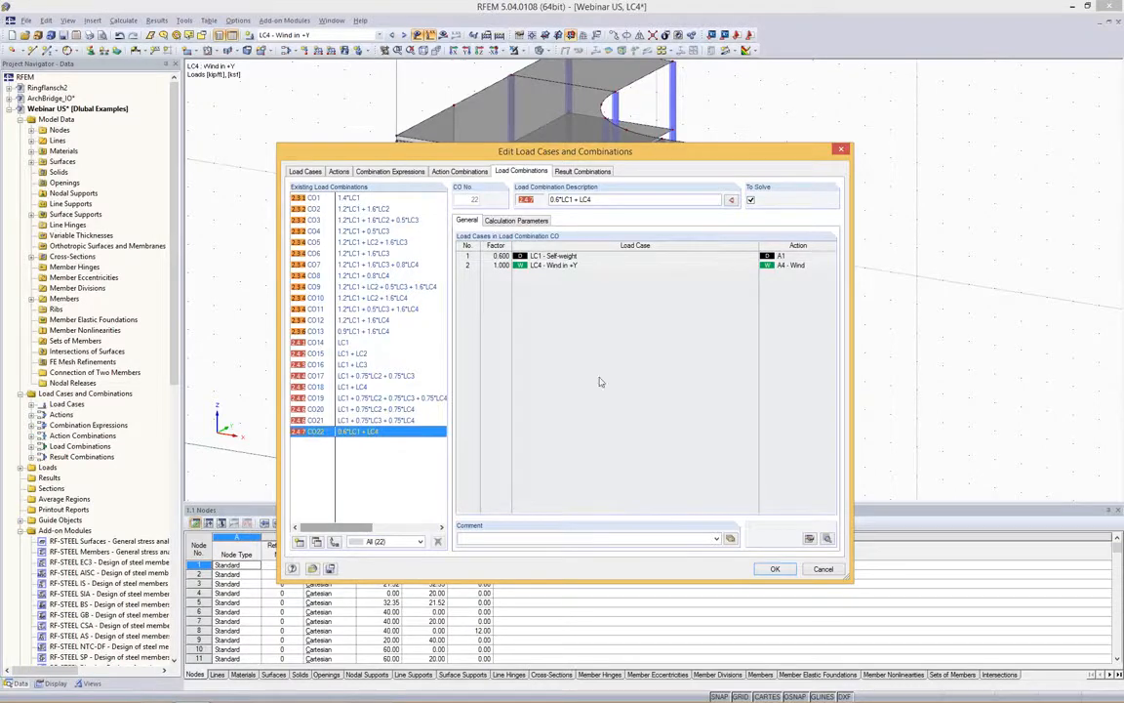
pyautogui.press('Home')
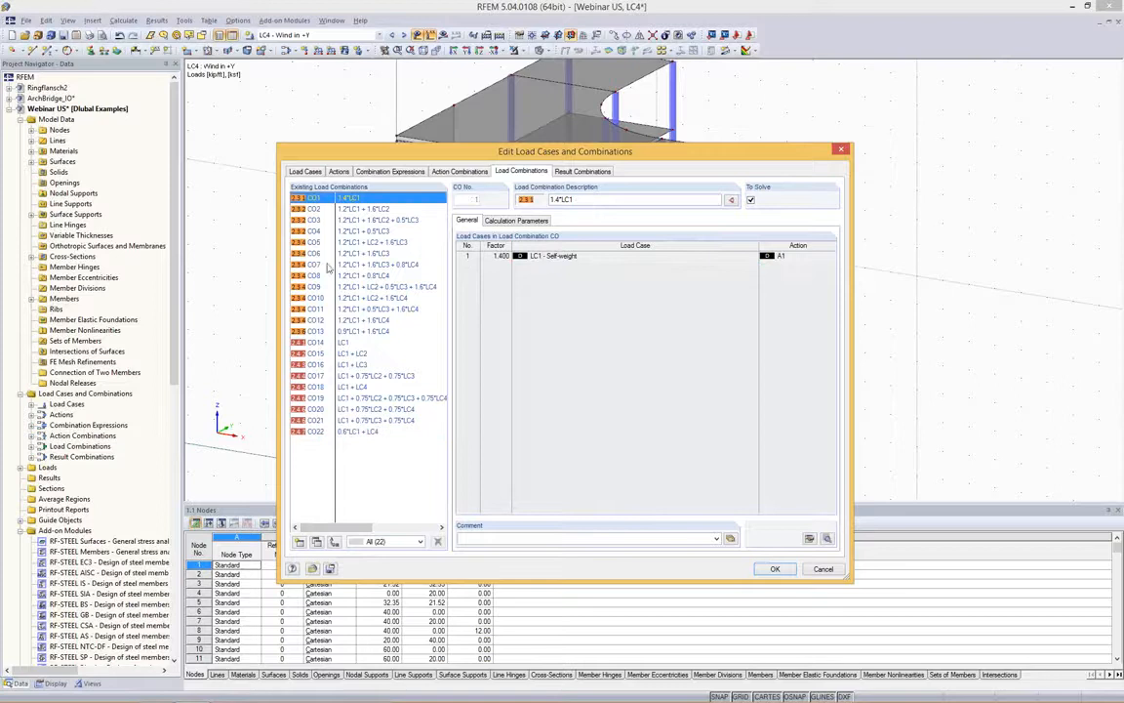
pyautogui.click(777, 569)
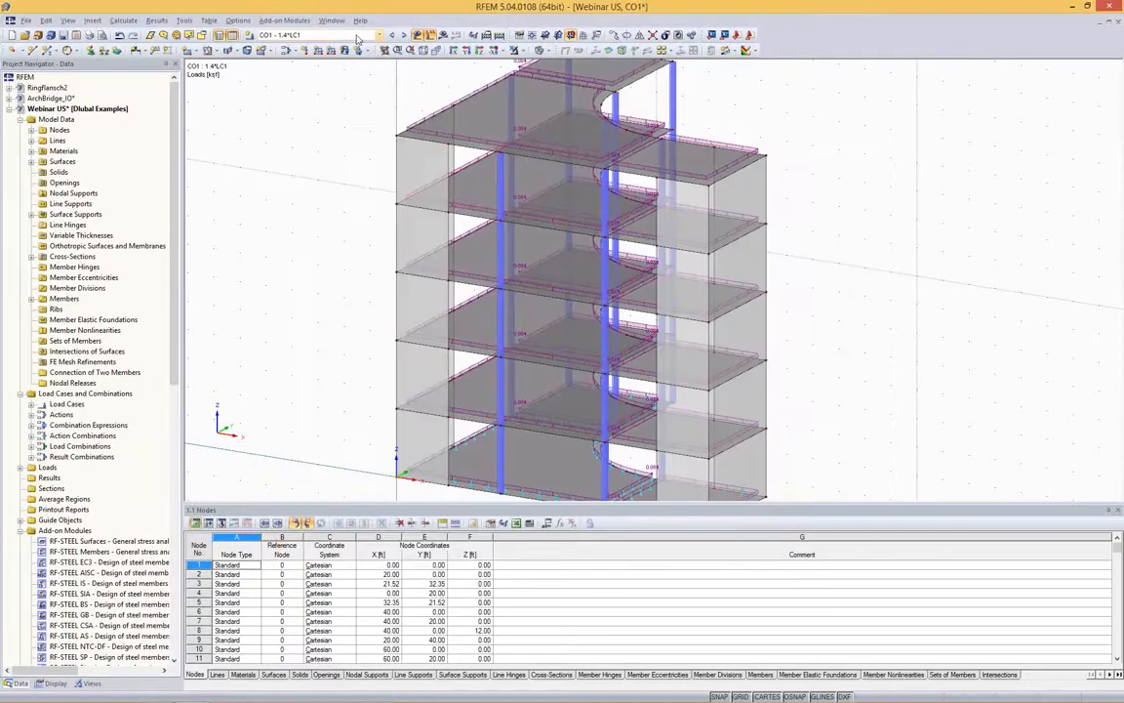
# Display the loads of combination CO7 (1.2*LC1 + 1.6*LC3 + 0.8*LC4) on the model, viewed from the curved facade.
pyautogui.click(324, 35)
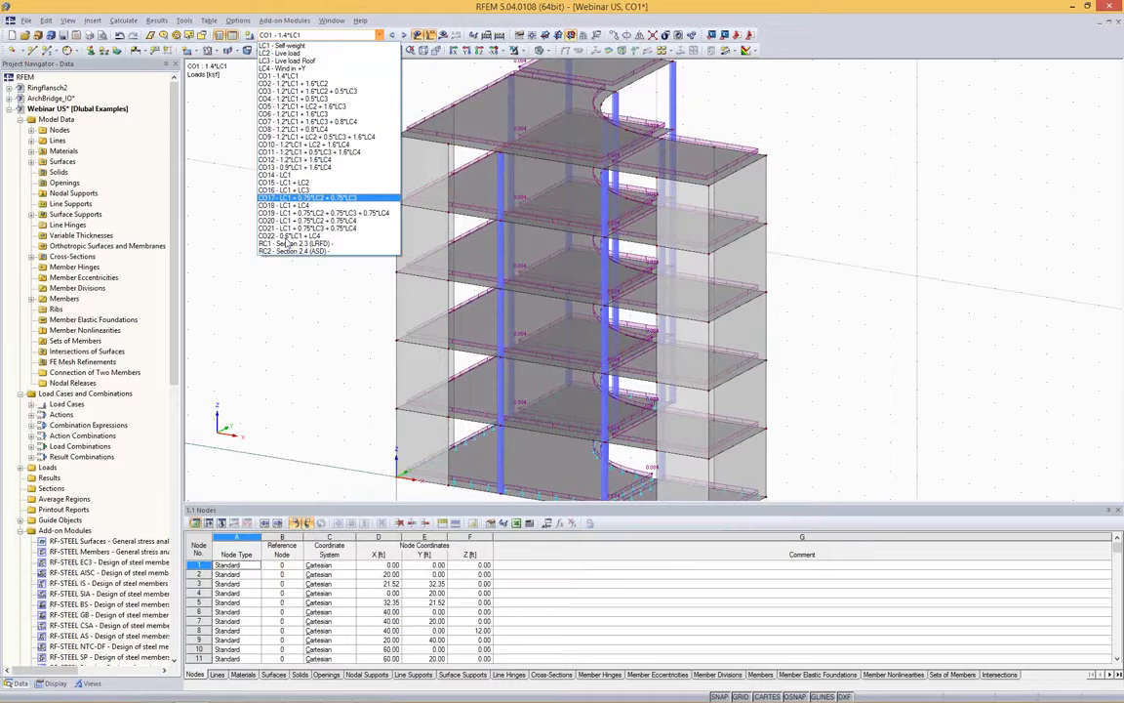
pyautogui.click(336, 36)
pyautogui.click(339, 35)
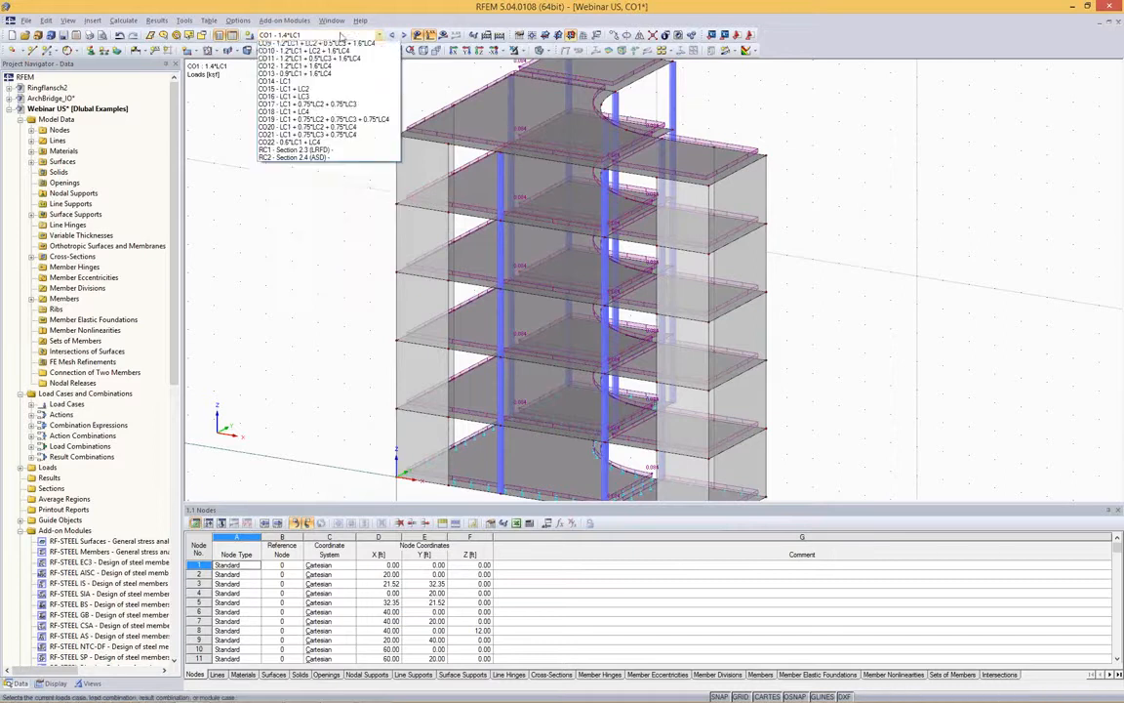
pyautogui.click(290, 122)
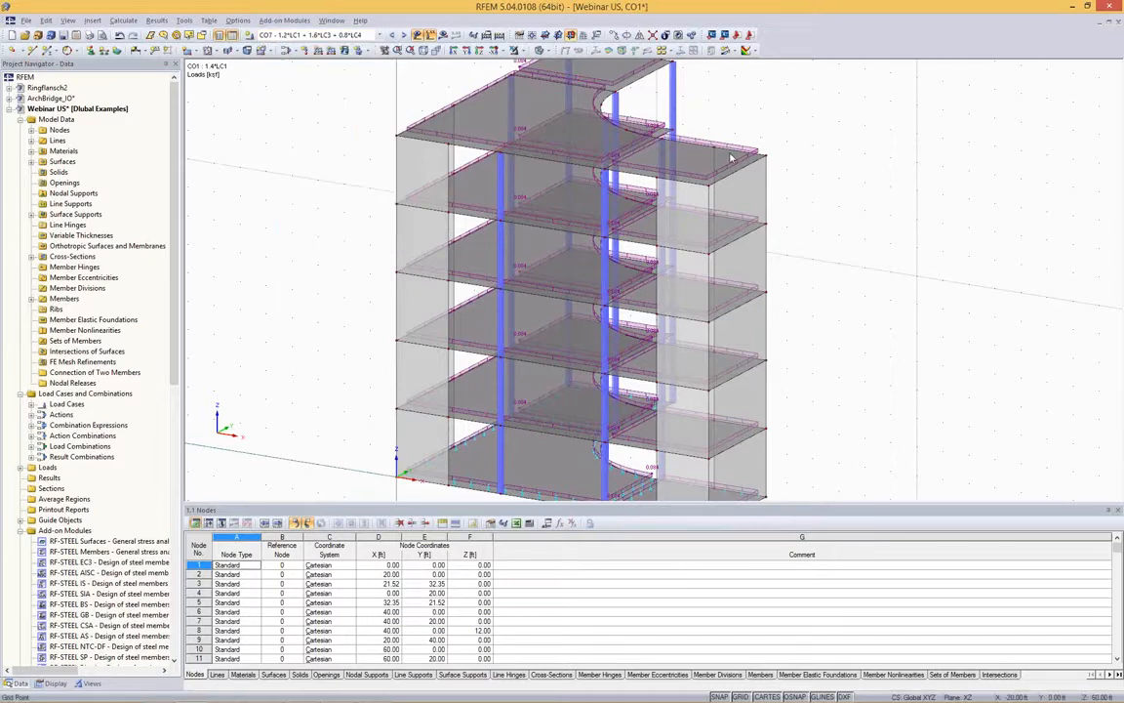
pyautogui.keyDown('ctrl'); pyautogui.moveTo(901, 172); pyautogui.dragTo(976, 210, button='middle'); pyautogui.keyUp('ctrl')
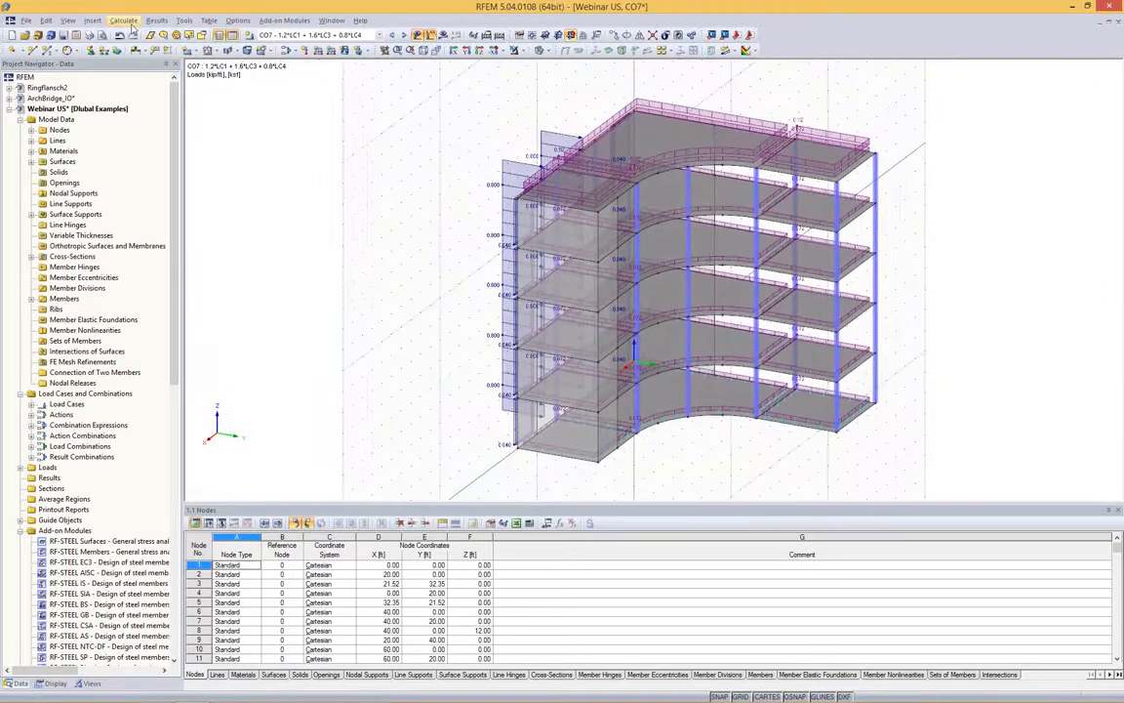
# Generate the FE mesh for the whole structure and inspect the roof slab near the curved edge up close.
pyautogui.click(129, 23)
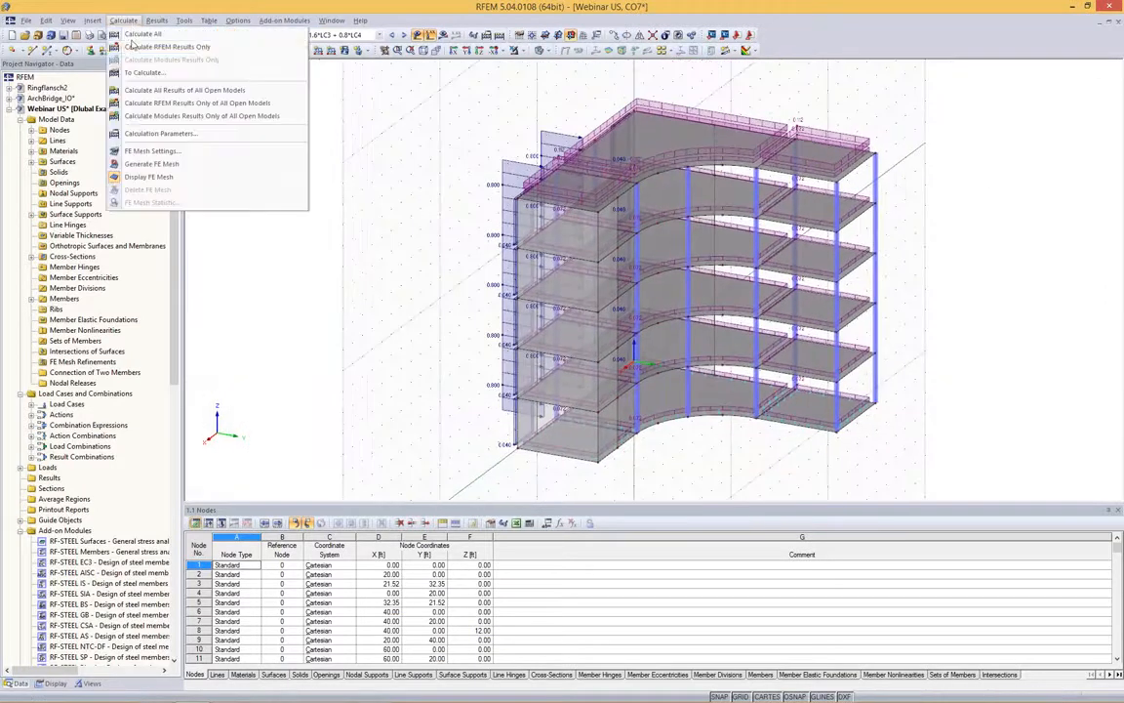
pyautogui.click(191, 166)
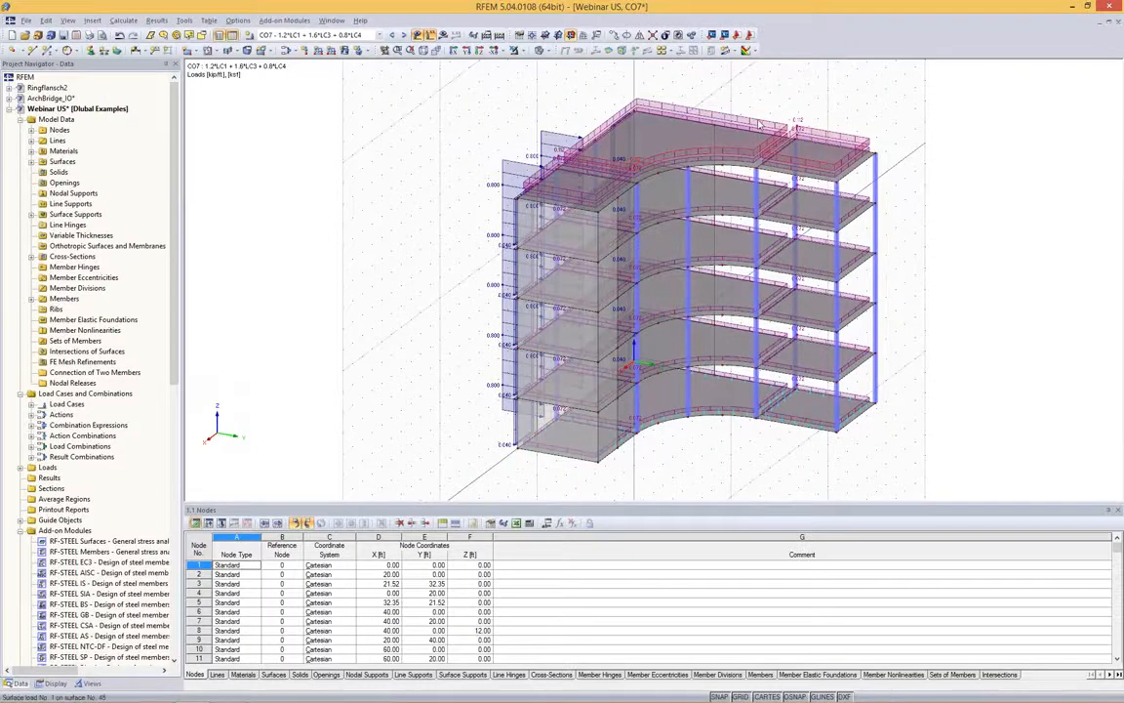
pyautogui.scroll(6, 760, 123)
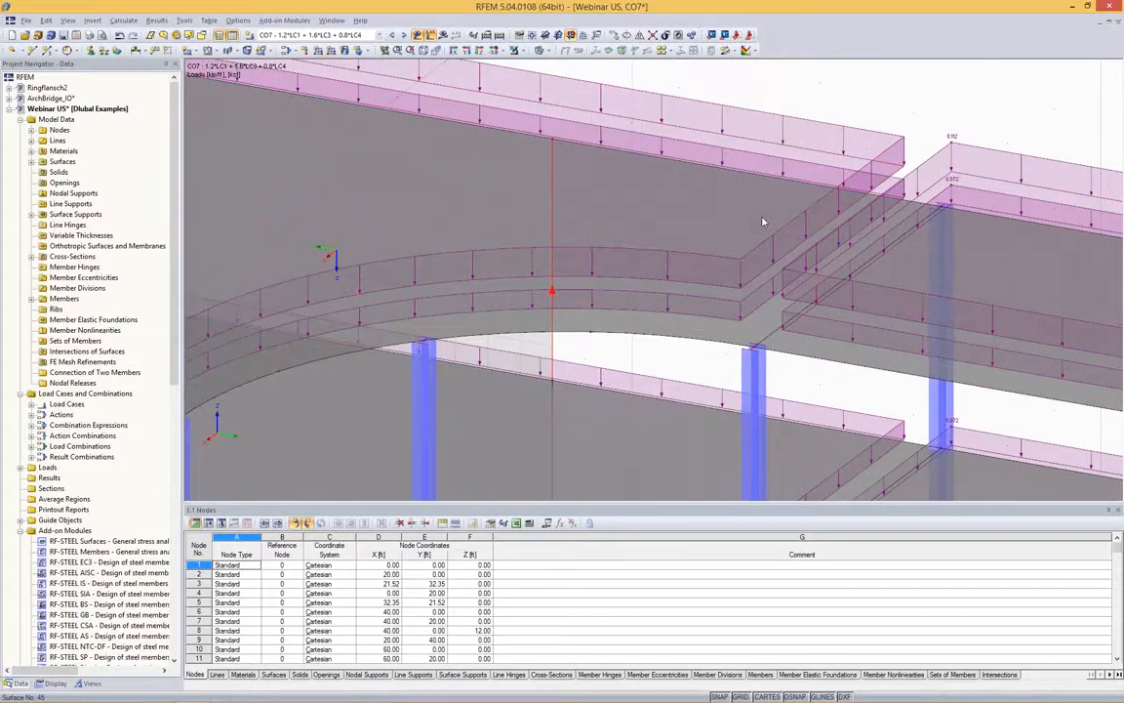
pyautogui.scroll(1, 713, 335)
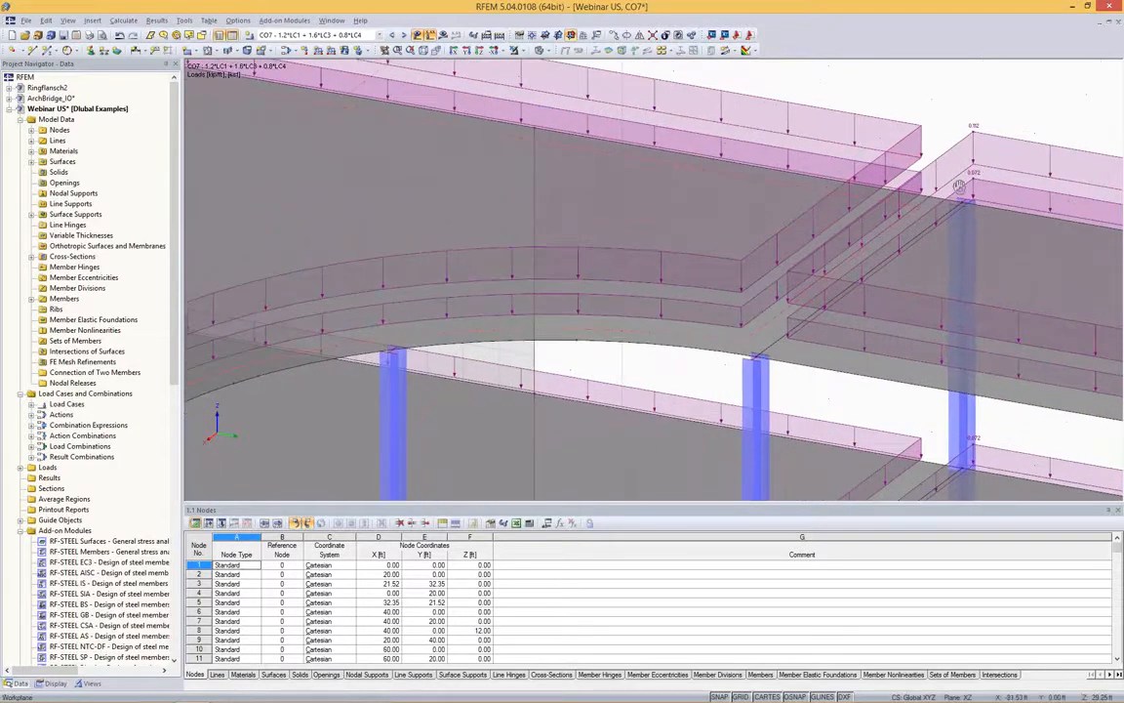
pyautogui.scroll(5, 960, 185)
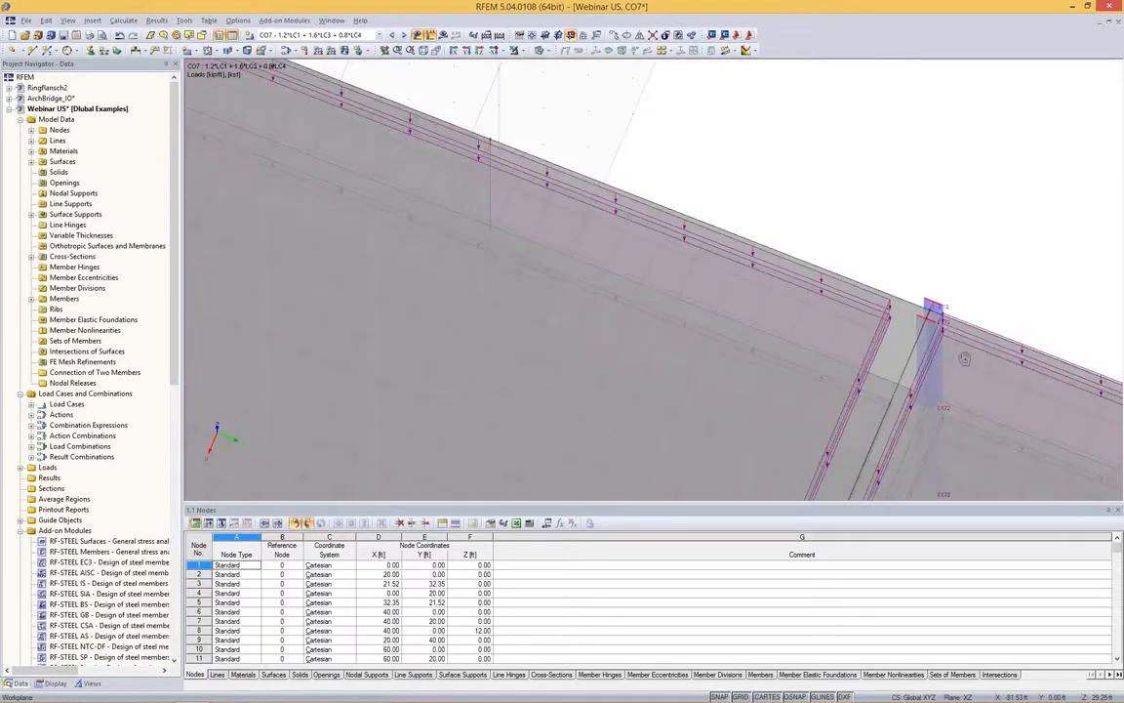
pyautogui.scroll(-6, 871, 307)
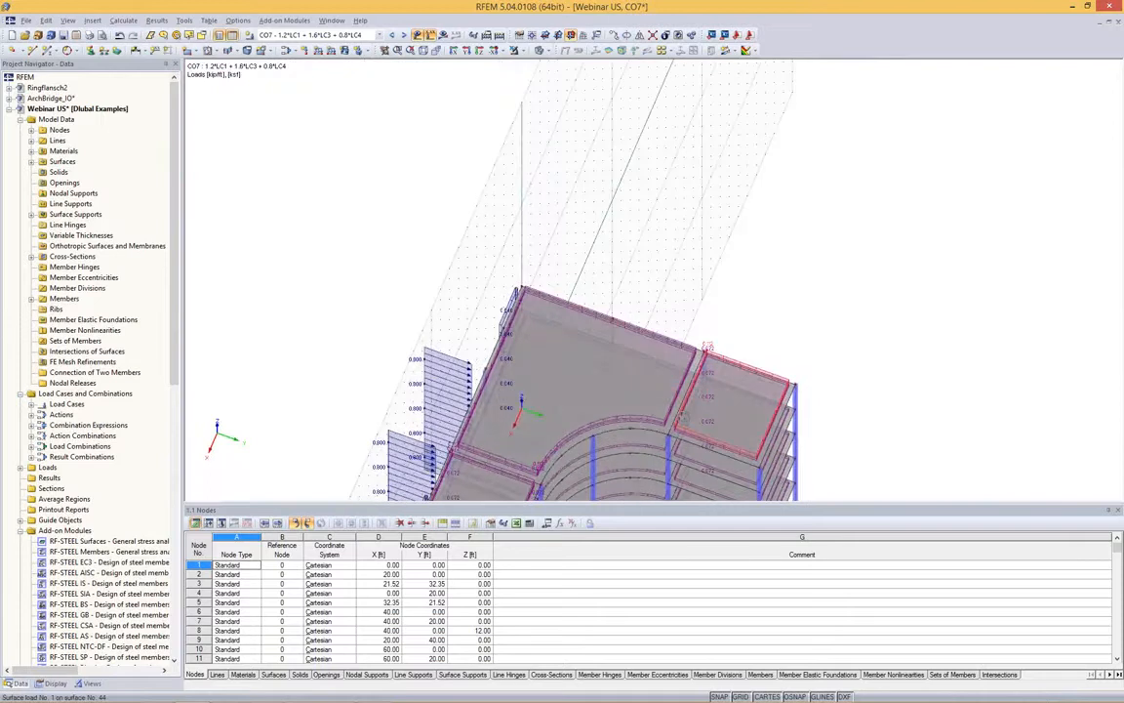
# Calculate load combination CO7 and show its global deformations u on the model, viewed from the curved facade.
pyautogui.keyDown('ctrl'); pyautogui.moveTo(739, 293); pyautogui.dragTo(870, 206, button='middle'); pyautogui.keyUp('ctrl')
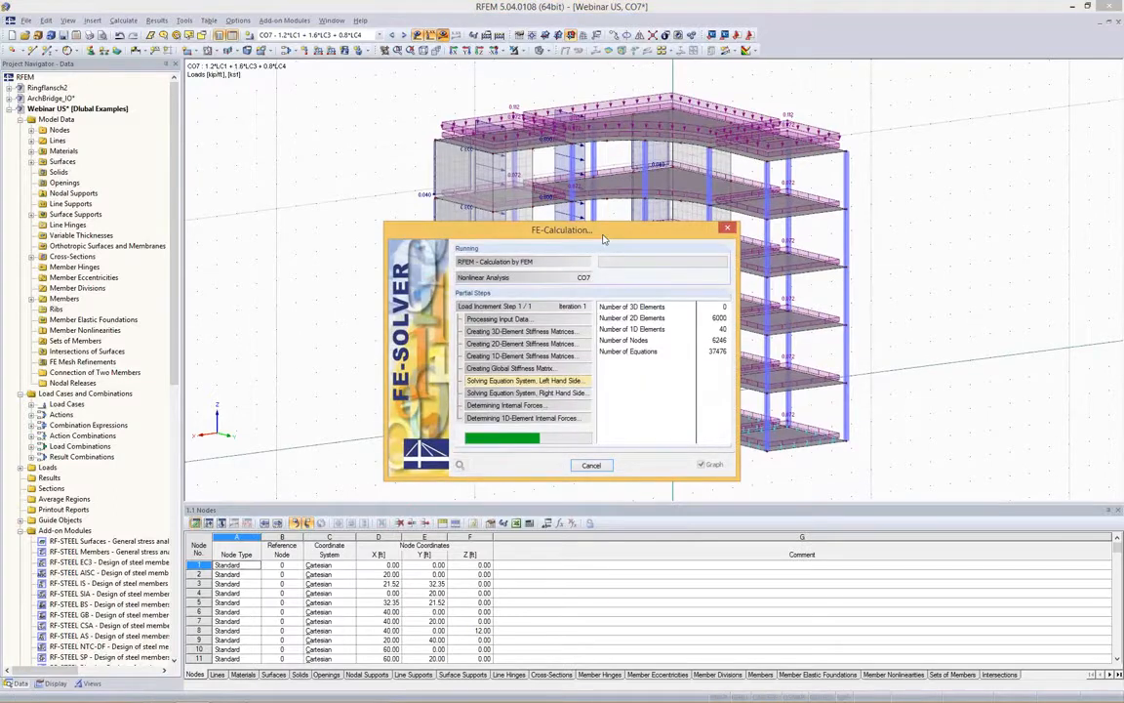
pyautogui.moveTo(603, 238); pyautogui.dragTo(302, 140)
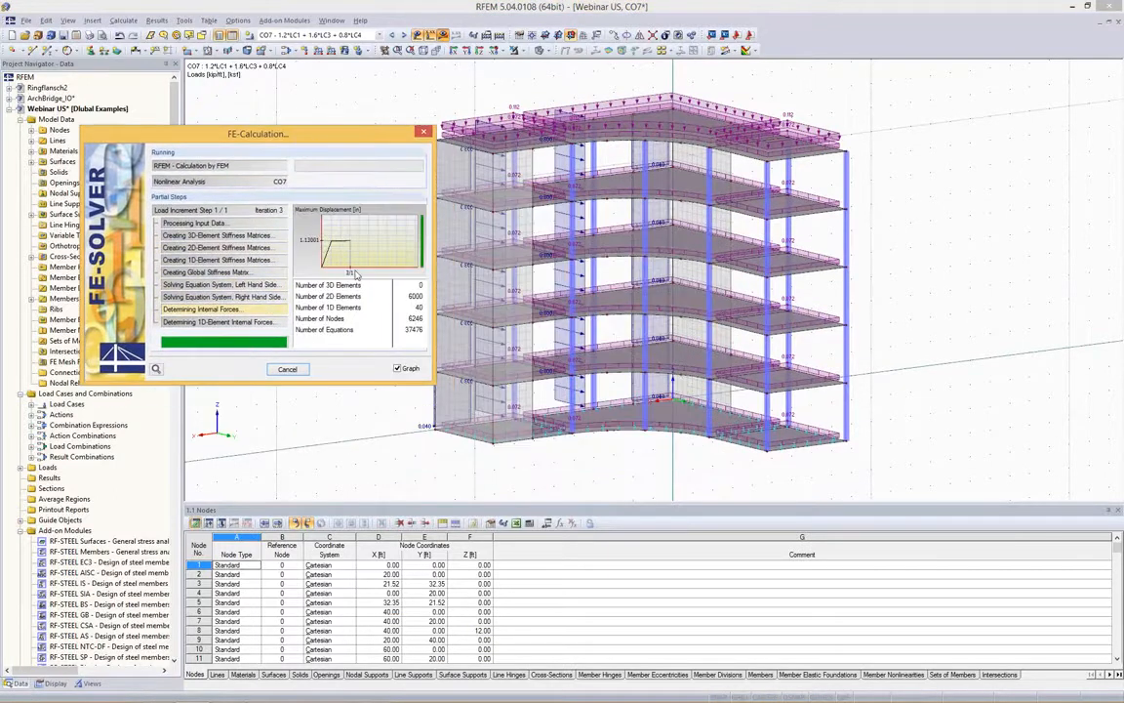
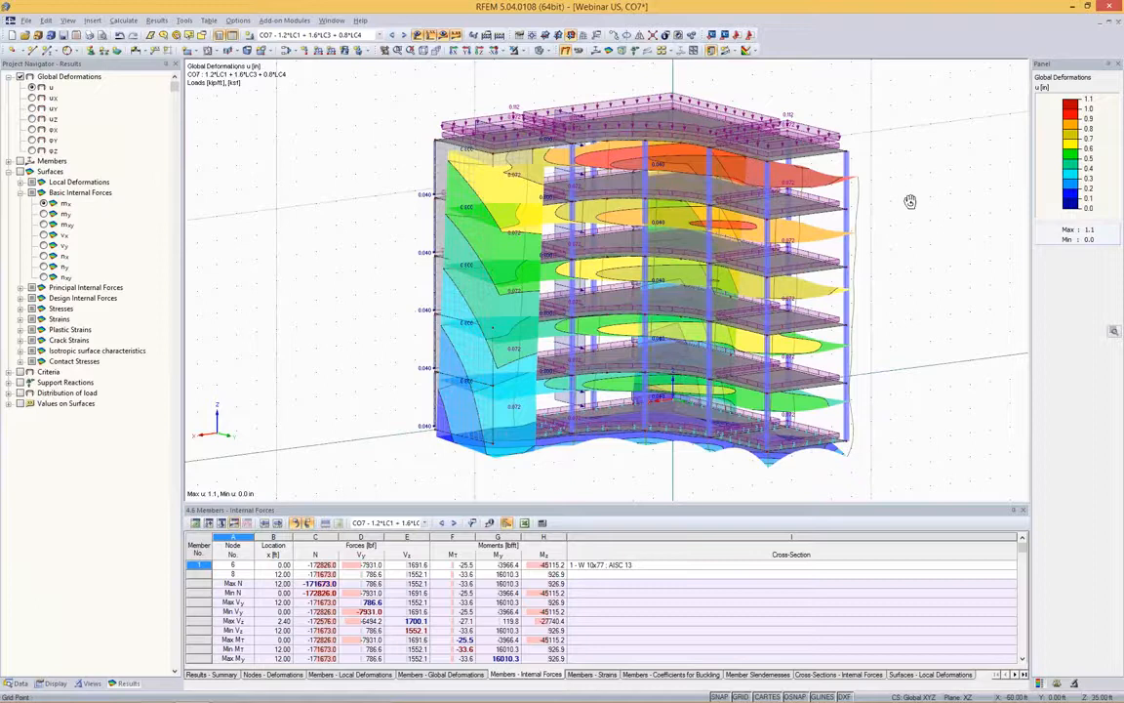
pyautogui.keyDown('ctrl'); pyautogui.moveTo(909, 201); pyautogui.dragTo(931, 221, button='middle'); pyautogui.keyUp('ctrl')
# Hide the loads and the FE mesh so that only the deformation results of CO7 are drawn on the model.
pyautogui.click(418, 35)
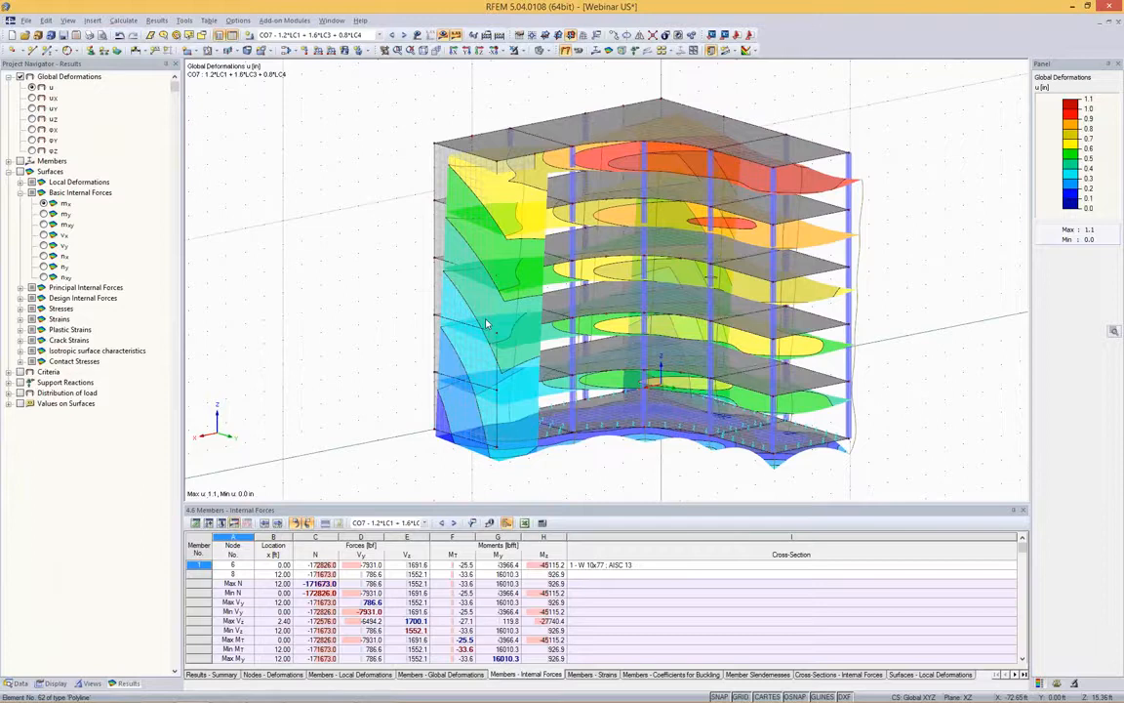
pyautogui.click(54, 682)
pyautogui.scroll(-5, 97, 293)
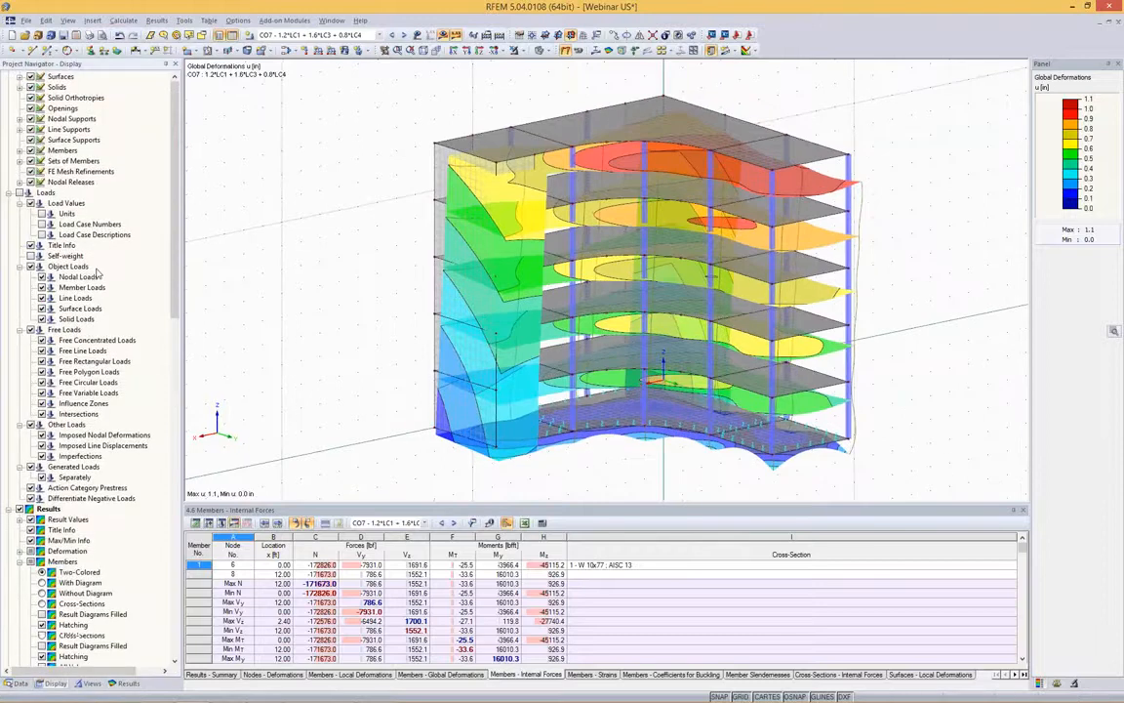
pyautogui.scroll(-5, 98, 304)
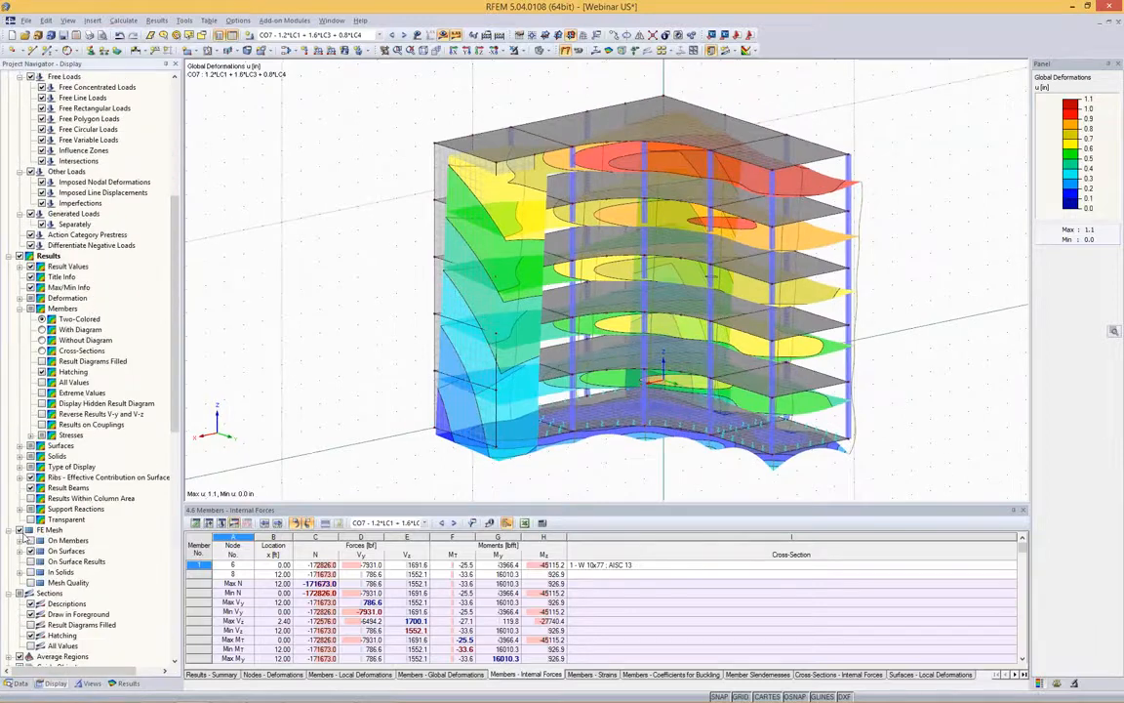
pyautogui.click(21, 531)
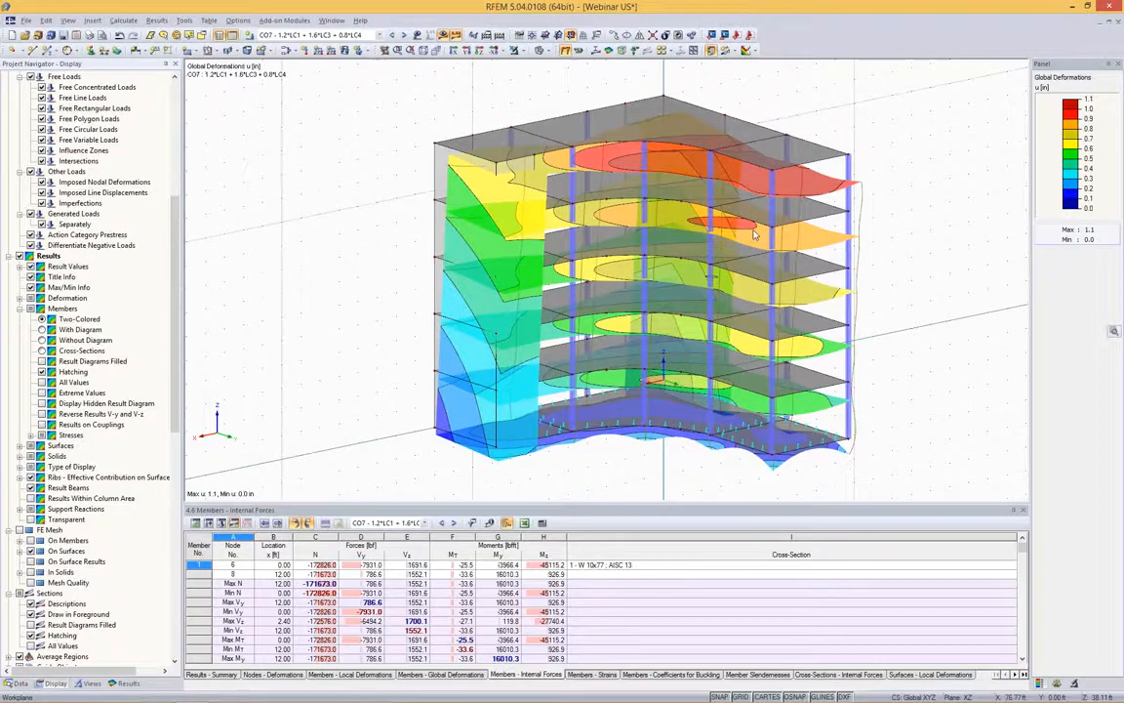
# Display the member axial forces N together with the surface moments mx, and briefly toggle the support reactions on and off.
pyautogui.click(126, 682)
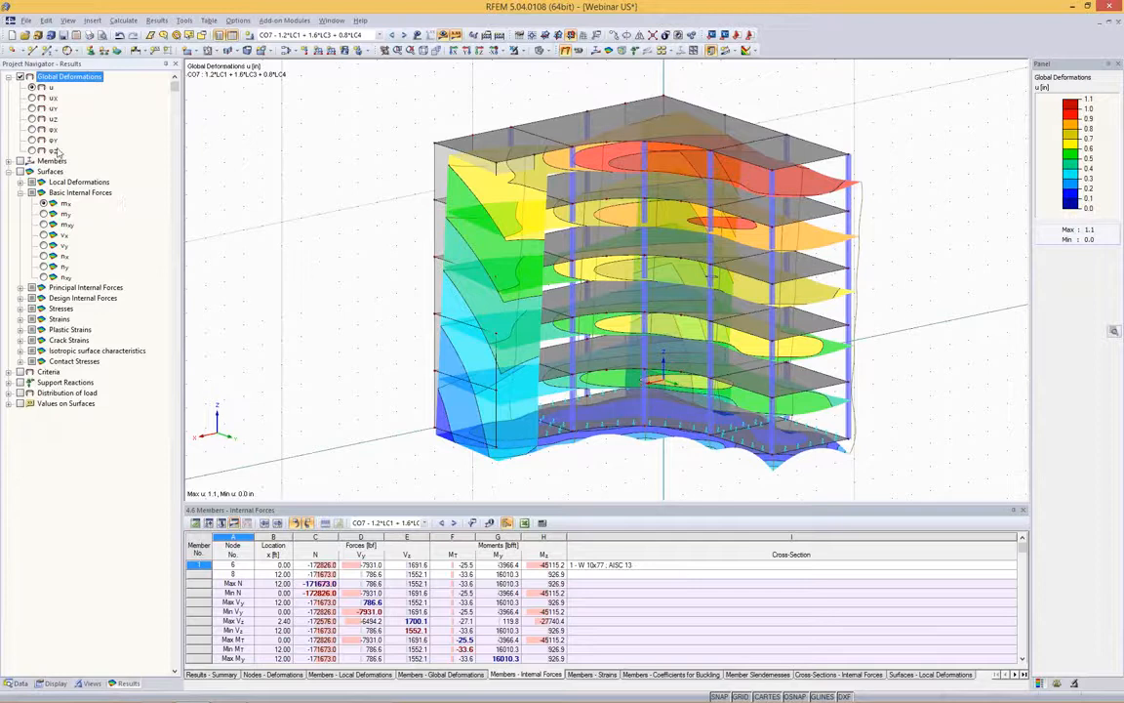
pyautogui.click(20, 161)
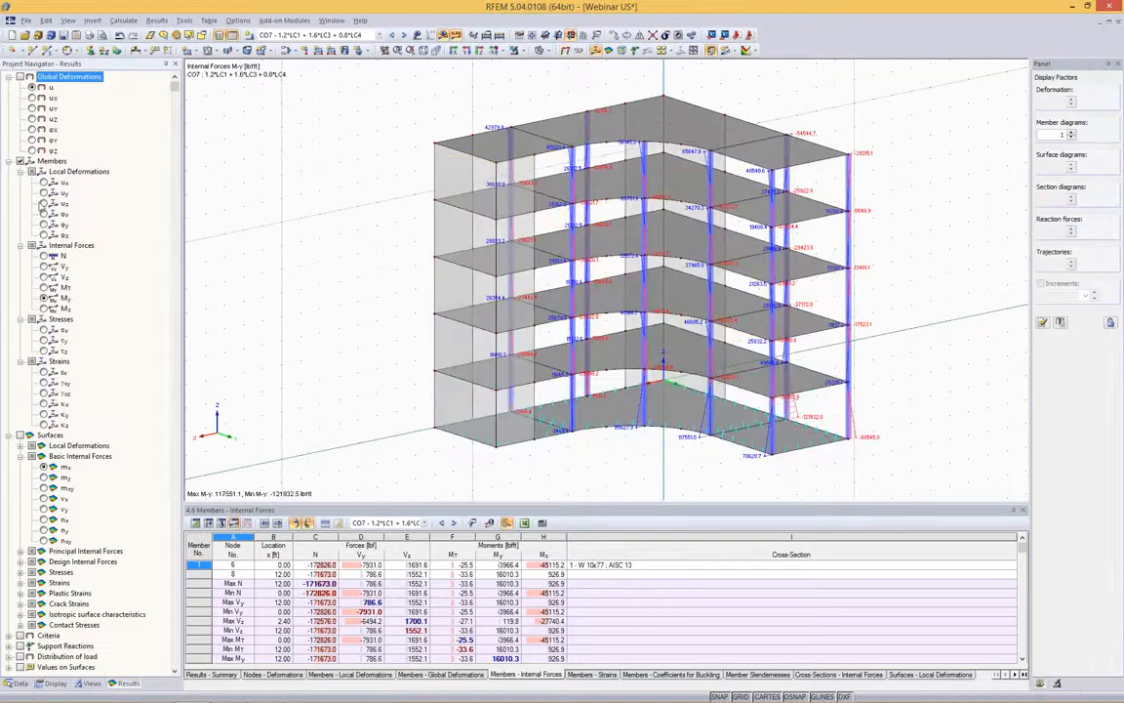
pyautogui.click(43, 256)
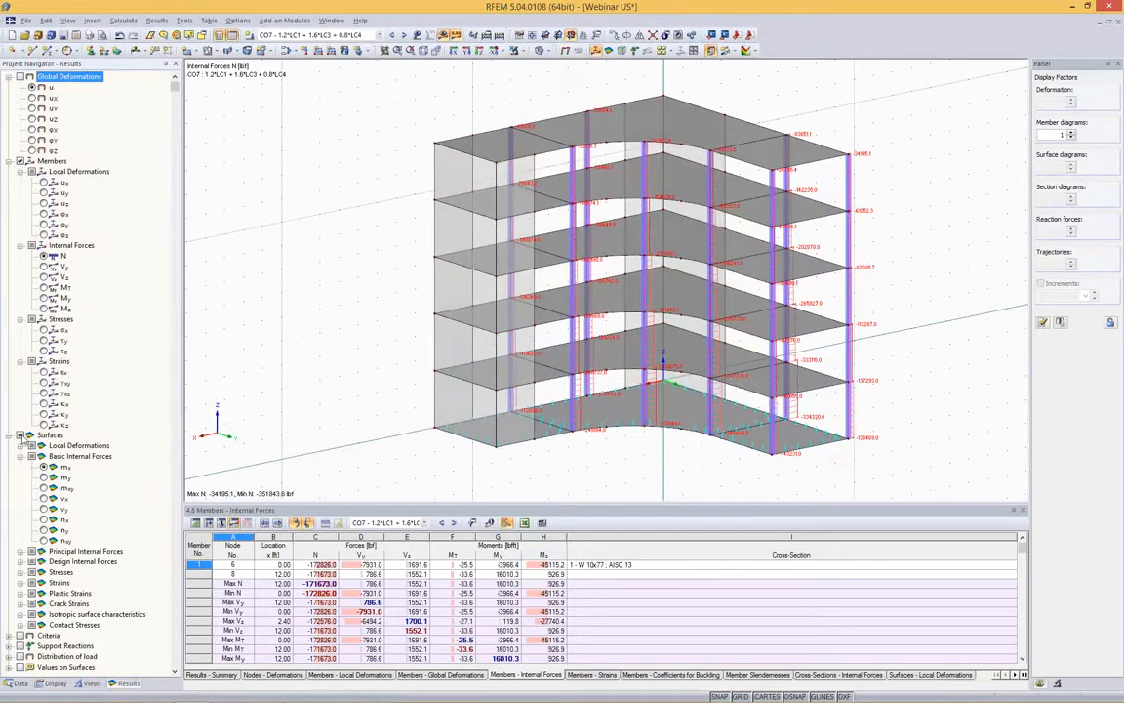
pyautogui.click(32, 456)
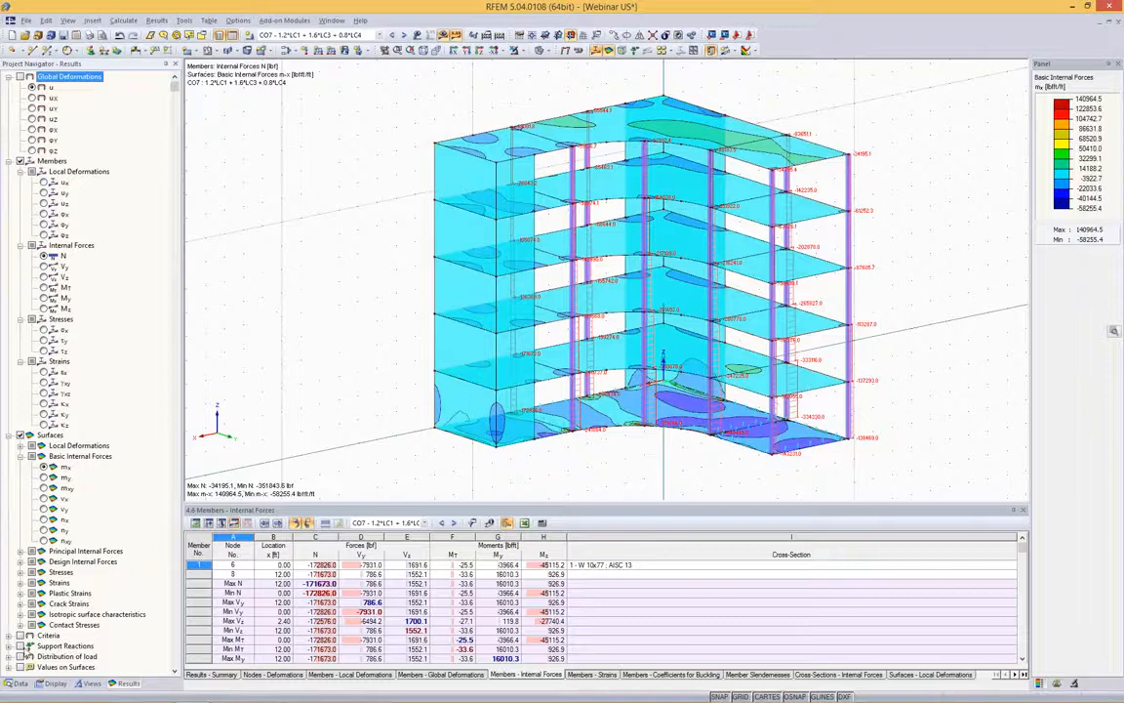
pyautogui.click(21, 646)
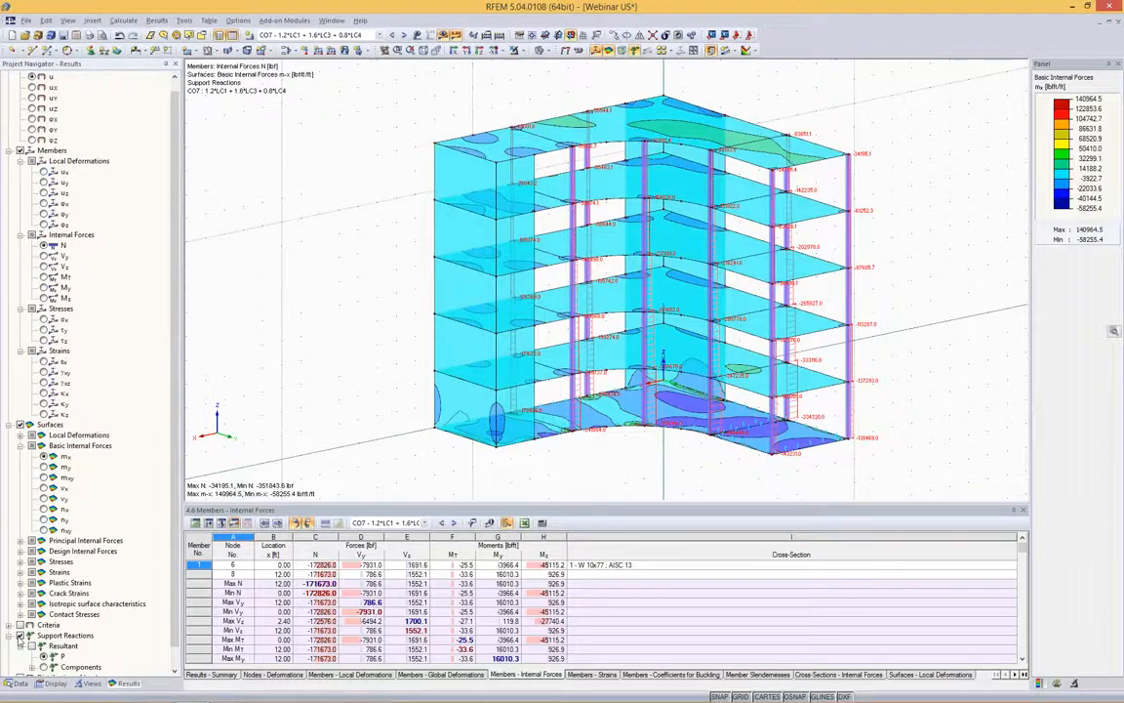
pyautogui.click(20, 635)
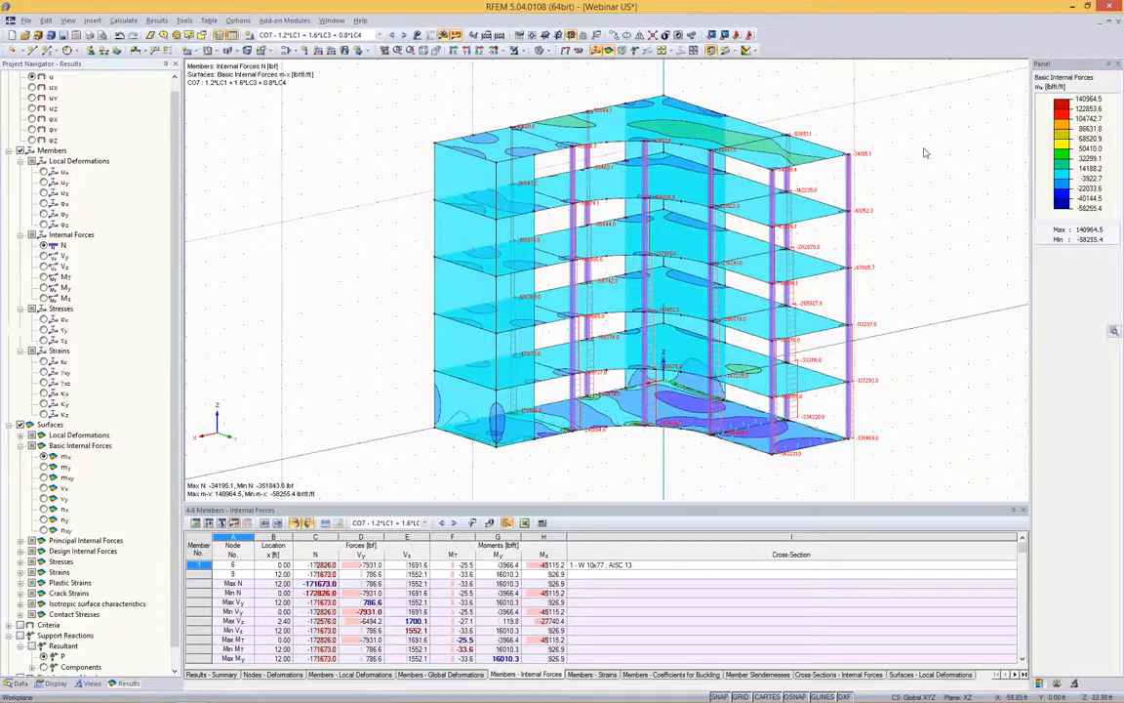
# Select the full-height column line at the building's outer corner and show only these members with their axial forces.
pyautogui.moveTo(920, 126); pyautogui.dragTo(838, 478)
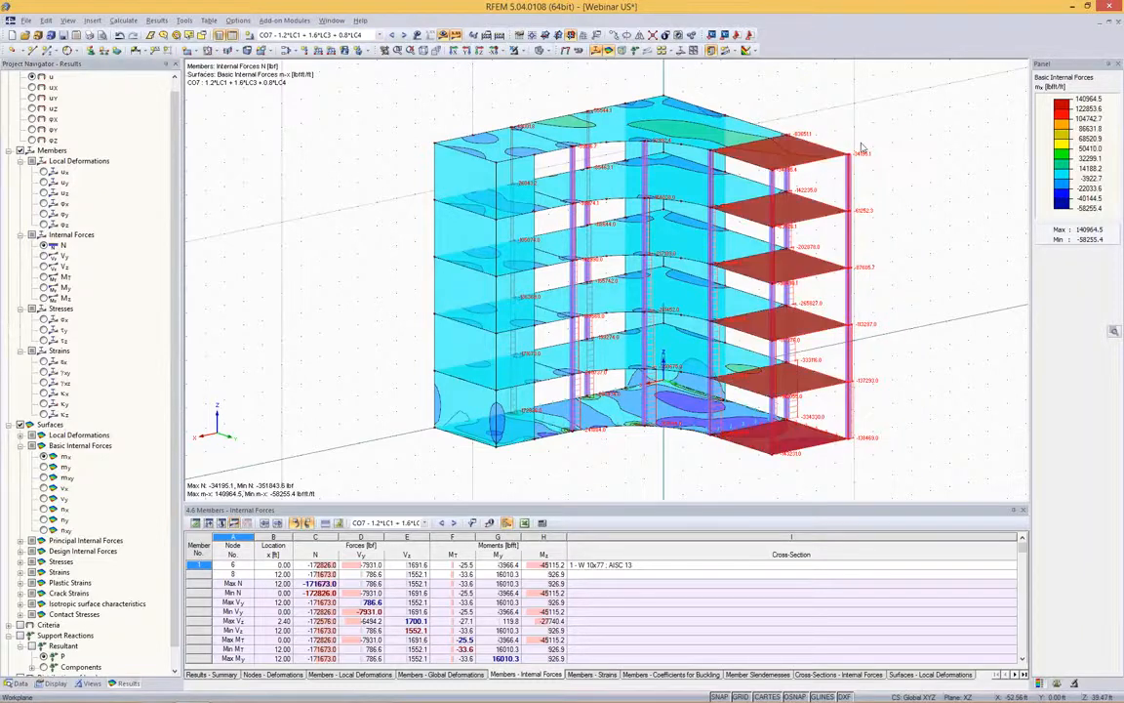
pyautogui.moveTo(835, 110); pyautogui.dragTo(899, 474)
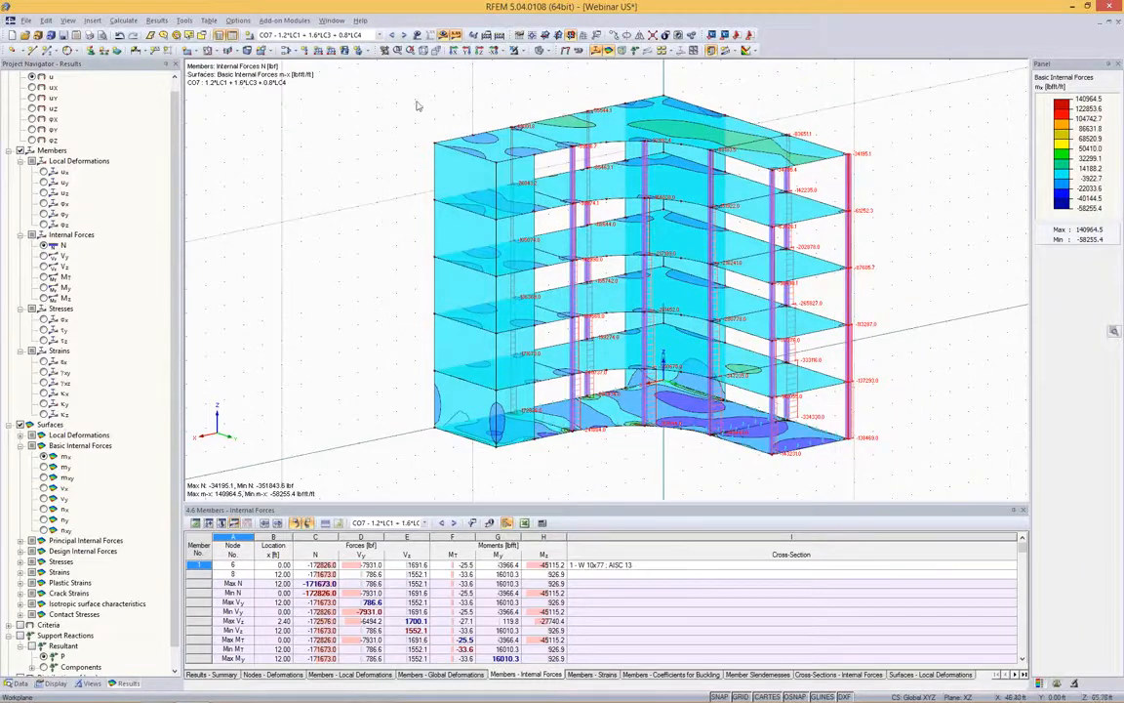
pyautogui.click(526, 54)
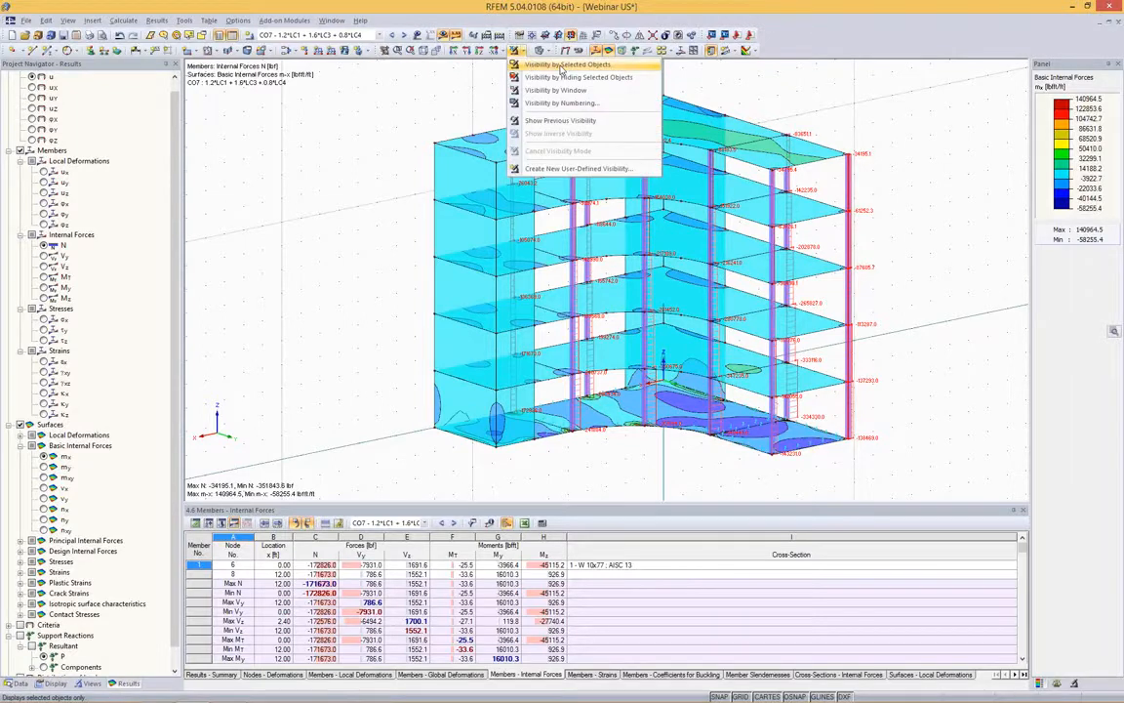
pyautogui.click(561, 67)
pyautogui.scroll(5, 919, 232)
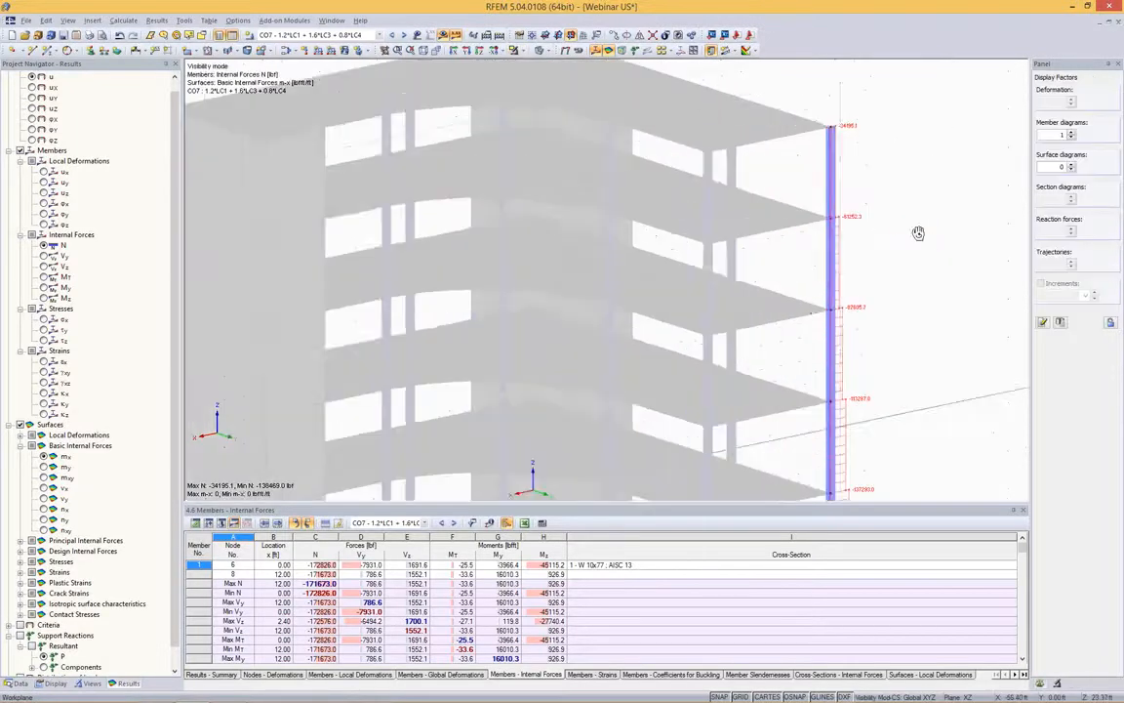
pyautogui.keyDown('ctrl'); pyautogui.moveTo(866, 238); pyautogui.dragTo(765, 432, button='middle'); pyautogui.keyUp('ctrl')
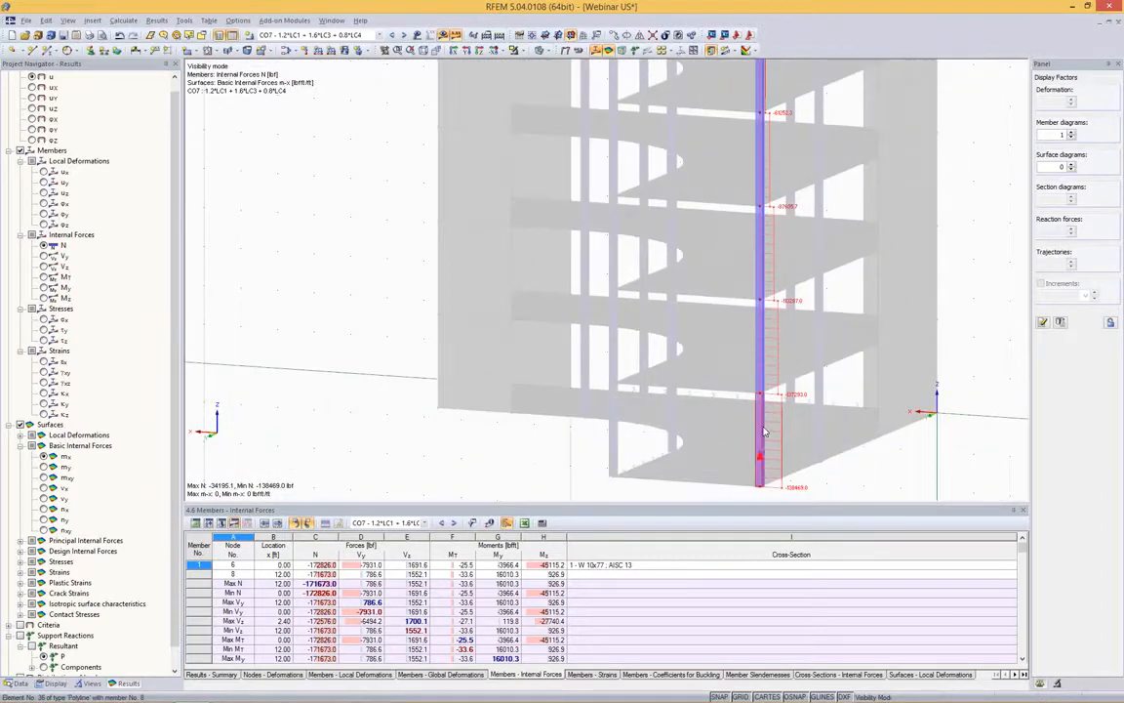
# Select the ground-floor column of the isolated corner column line and open its result diagrams.
pyautogui.click(765, 433)
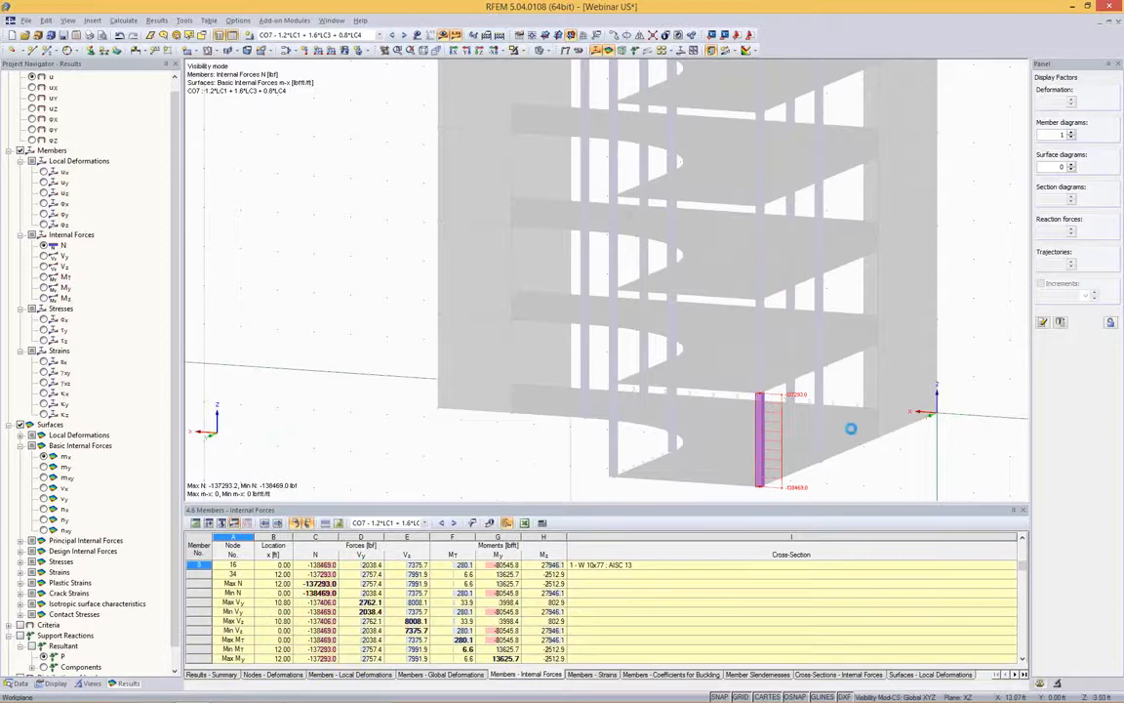
pyautogui.scroll(4, 821, 351)
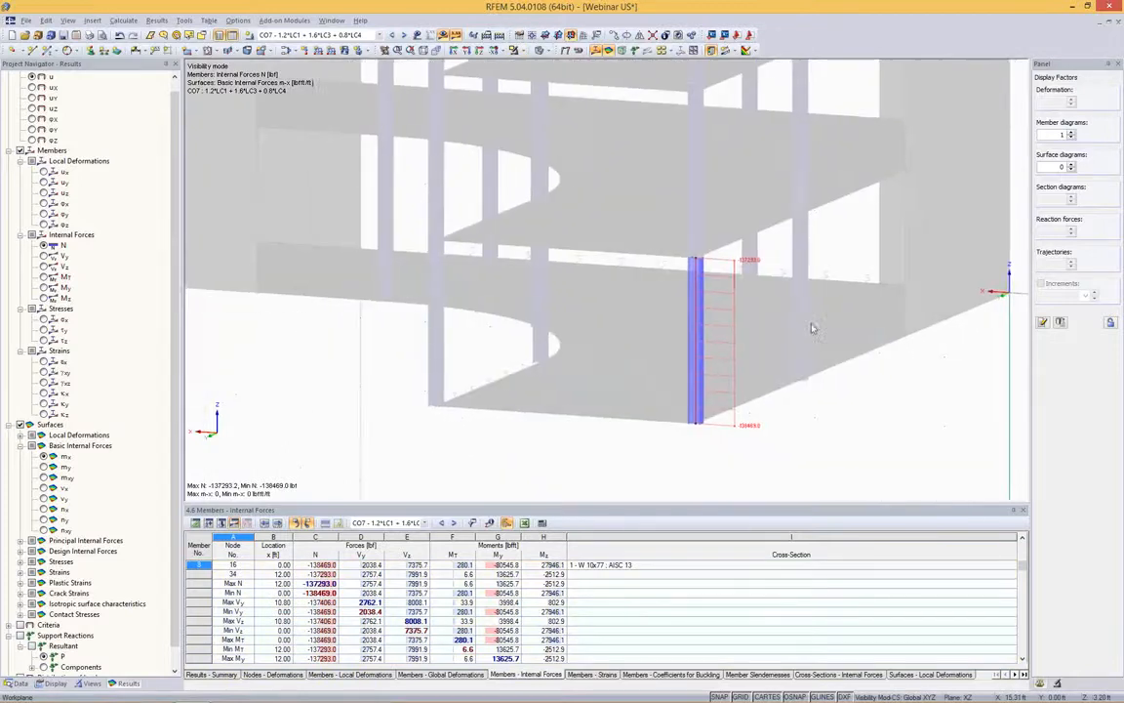
pyautogui.keyDown('ctrl'); pyautogui.moveTo(811, 328); pyautogui.dragTo(438, 324, button='middle'); pyautogui.keyUp('ctrl')
pyautogui.scroll(-2, 602, 285)
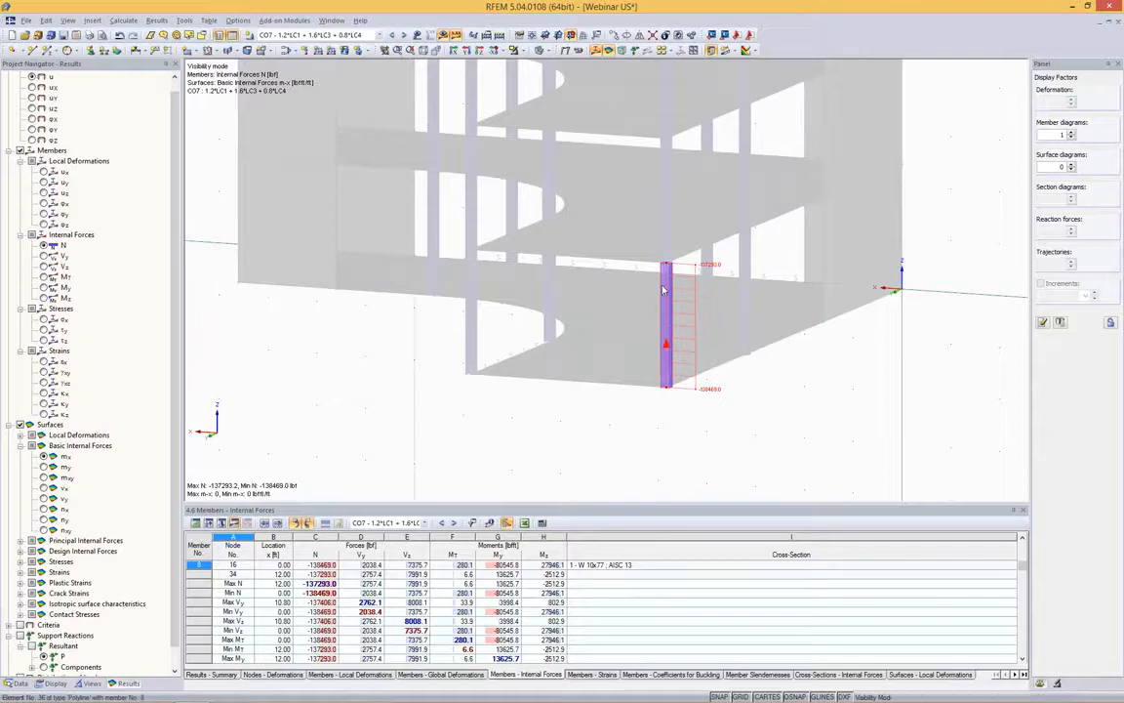
pyautogui.moveTo(836, 300); pyautogui.dragTo(797, 257, button='middle')
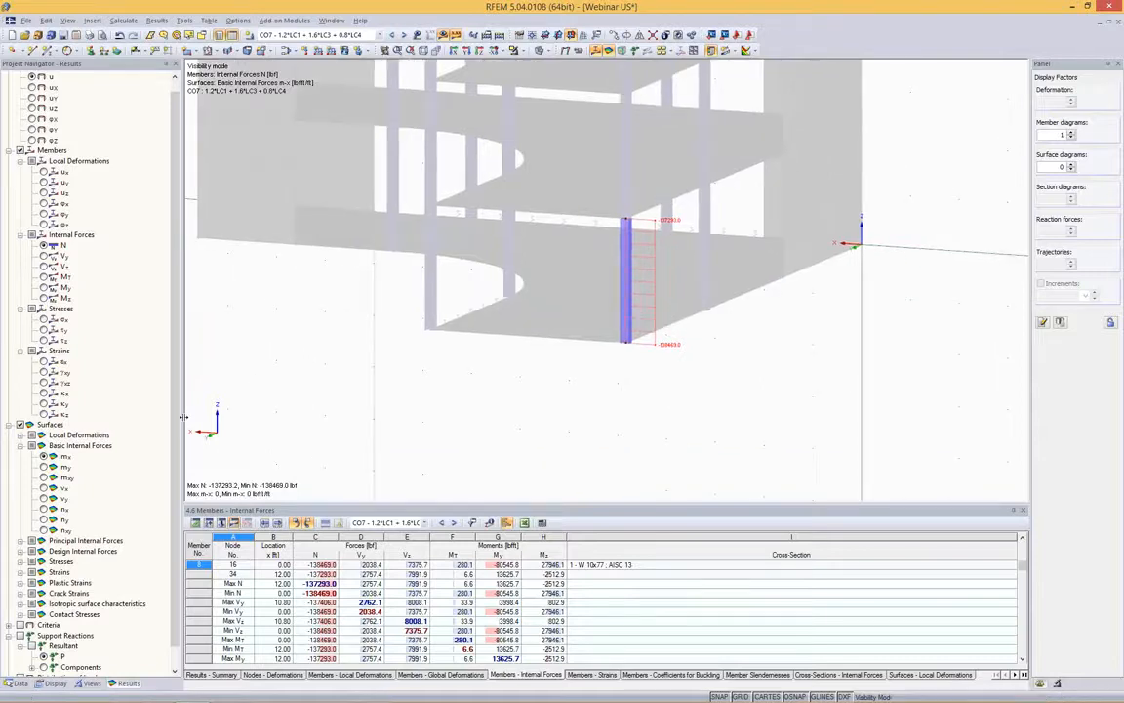
pyautogui.rightClick(637, 240)
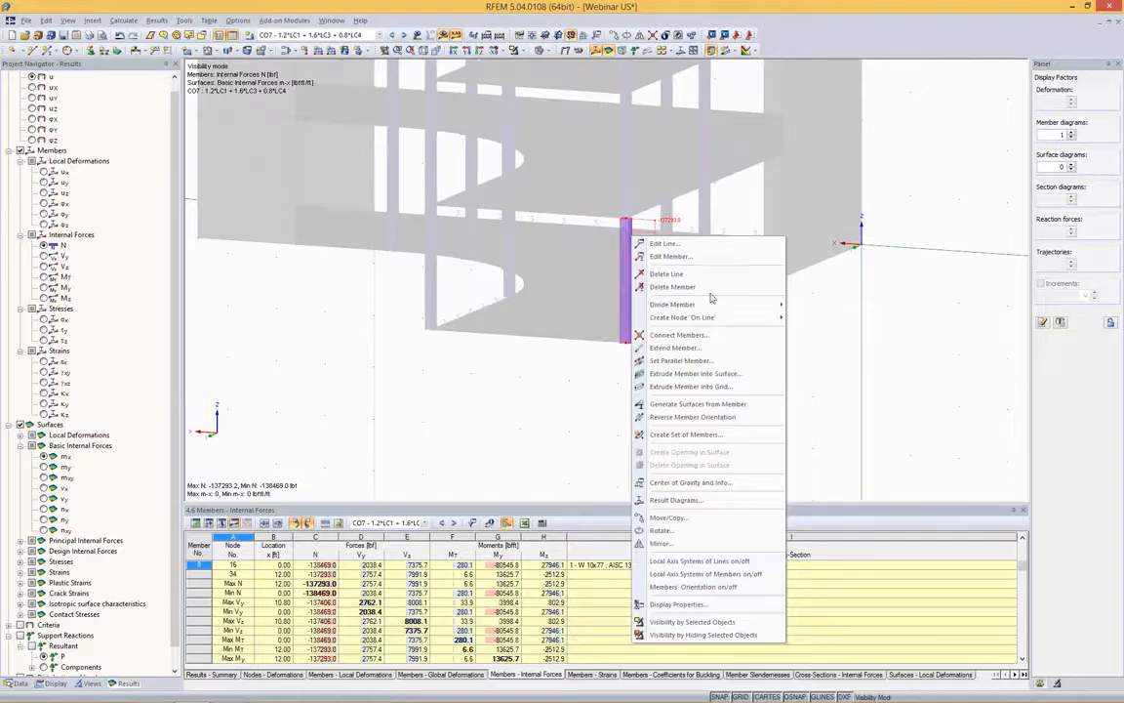
pyautogui.click(872, 359)
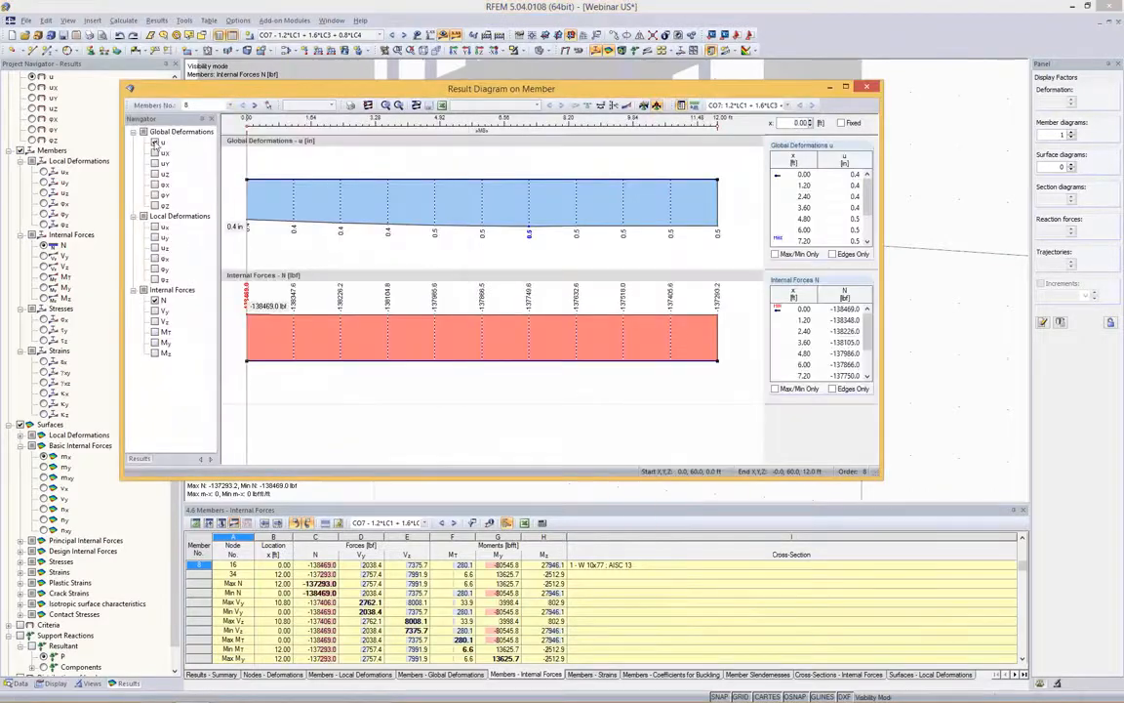
# Remove the deformation u from the column's result diagrams, add Vy, Vz and My to N, review the diagrams and close them.
pyautogui.click(154, 143)
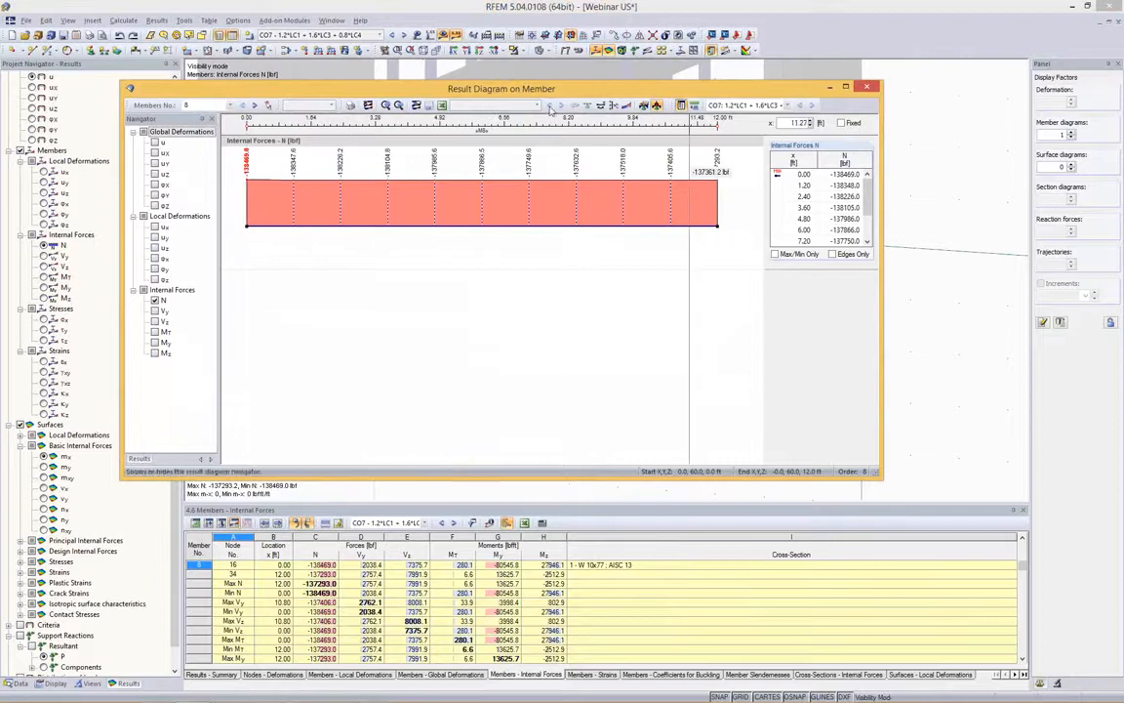
pyautogui.moveTo(605, 89); pyautogui.dragTo(273, 232)
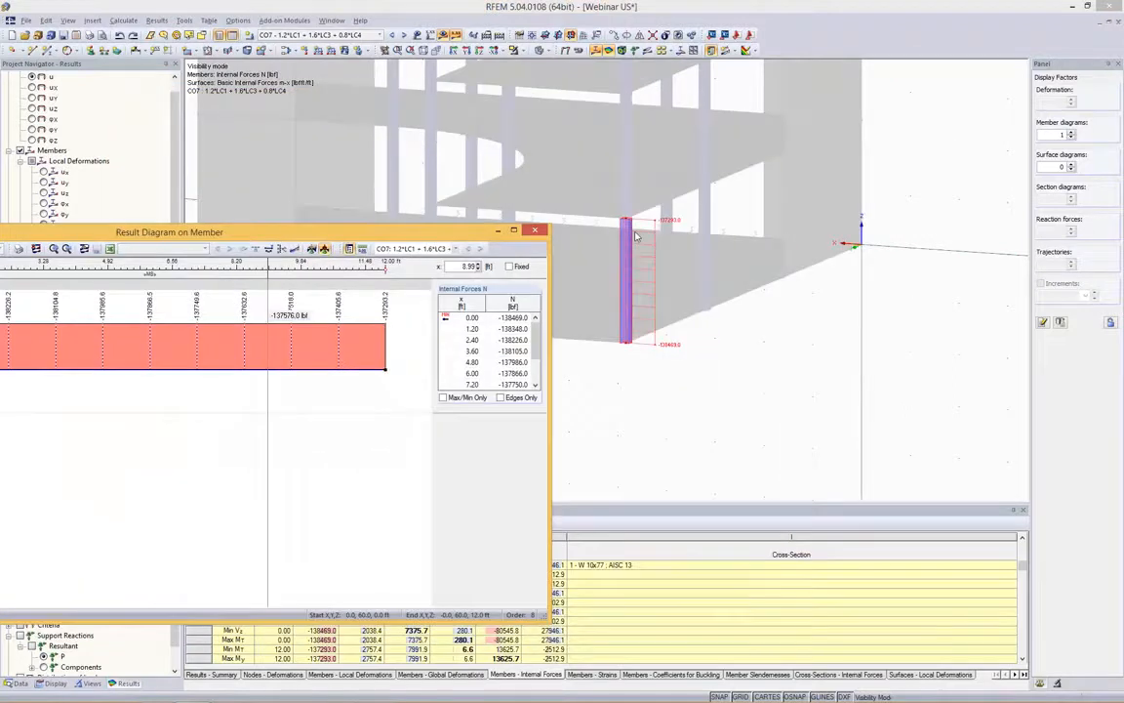
pyautogui.moveTo(436, 235); pyautogui.dragTo(643, 117)
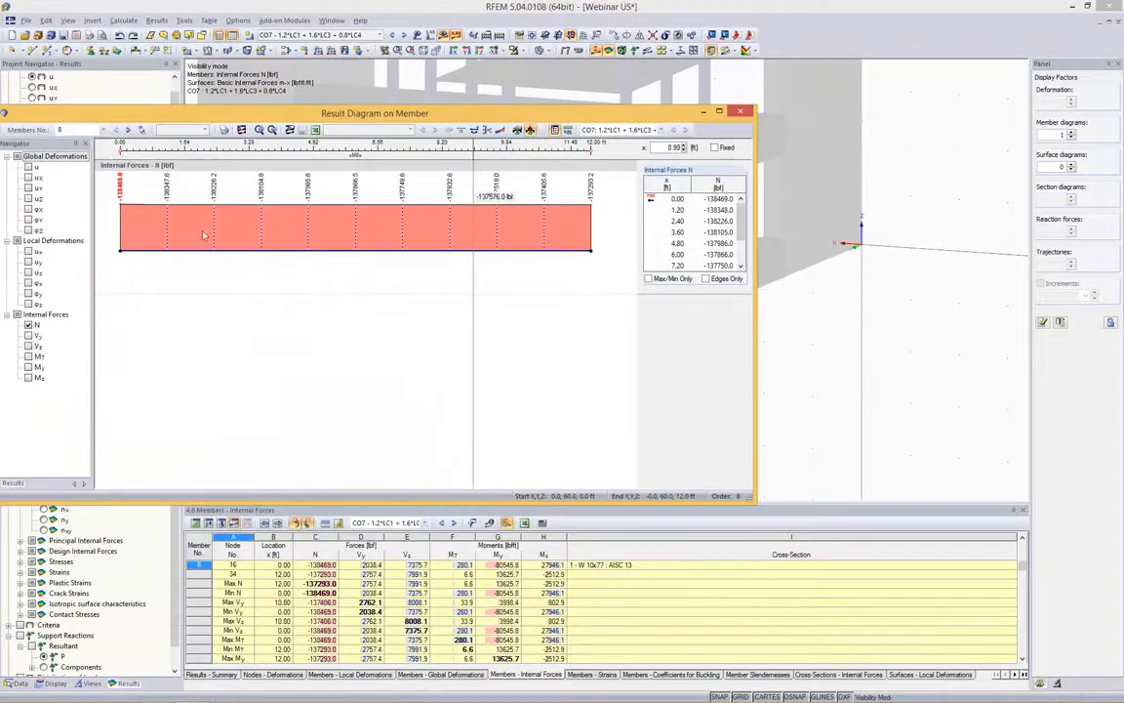
pyautogui.click(29, 335)
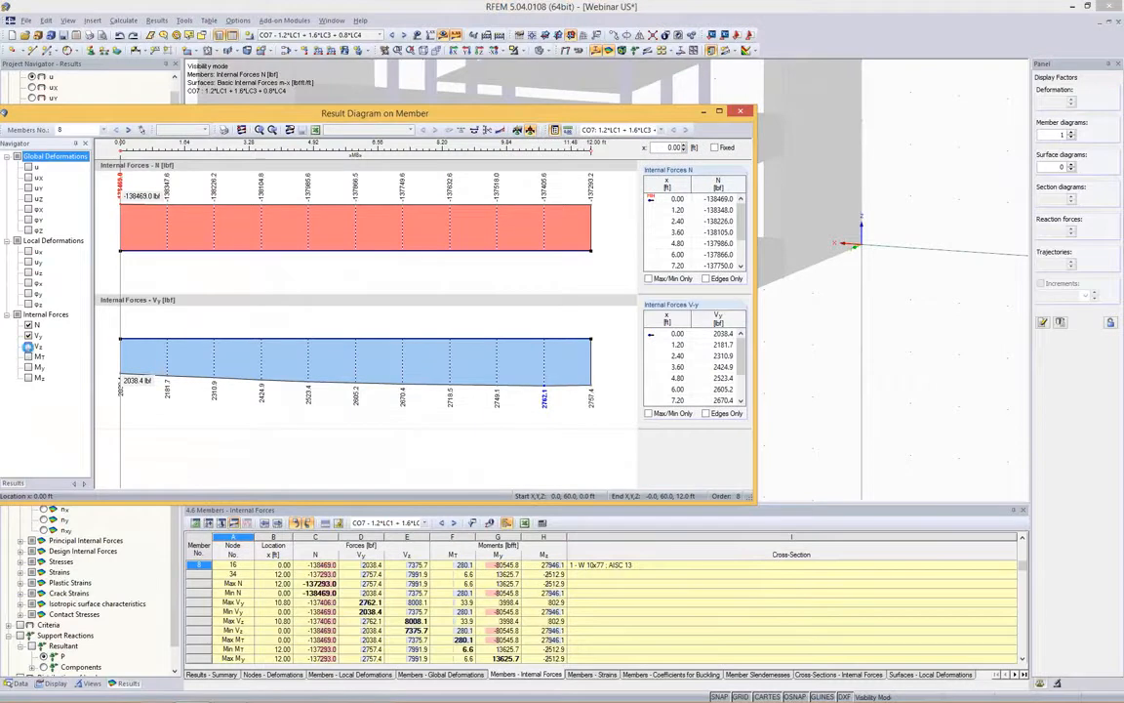
pyautogui.click(28, 346)
pyautogui.click(29, 367)
pyautogui.scroll(-4, 444, 205)
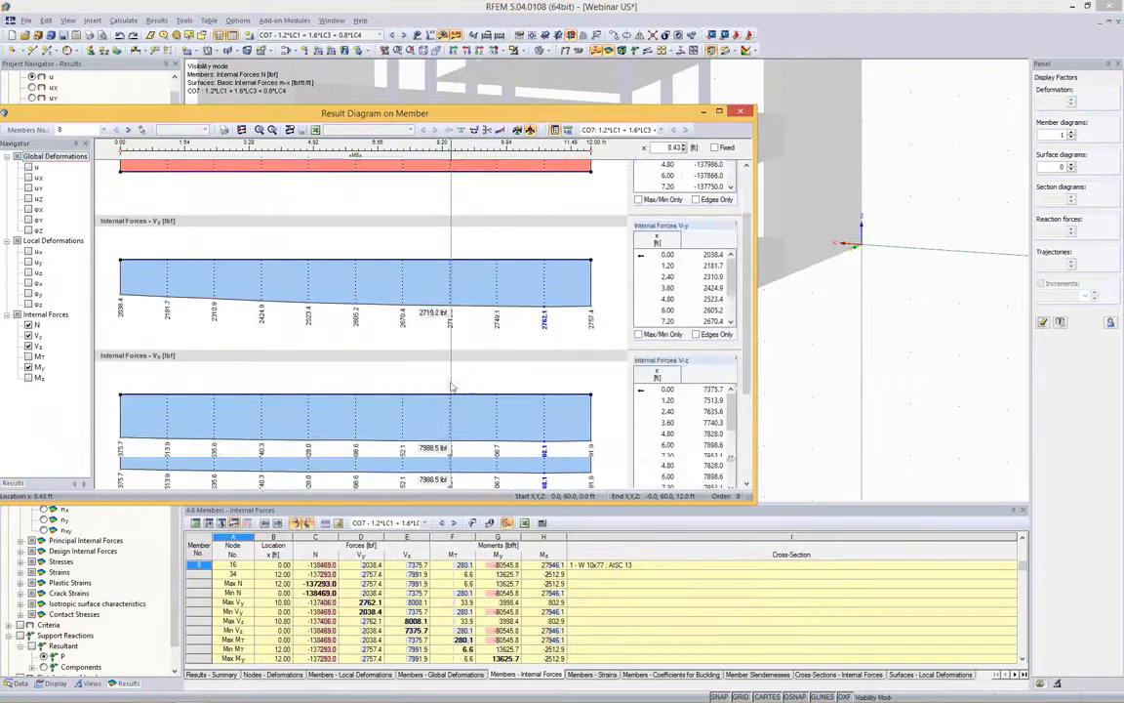
pyautogui.scroll(5, 358, 378)
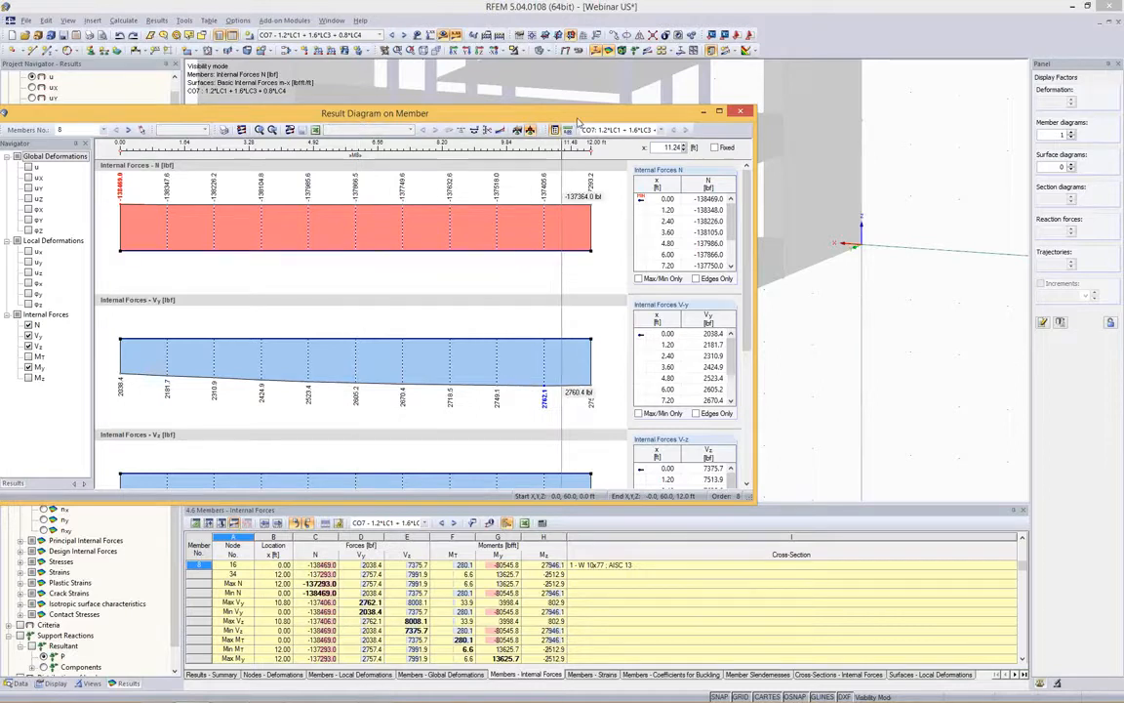
pyautogui.moveTo(571, 120); pyautogui.dragTo(676, 121)
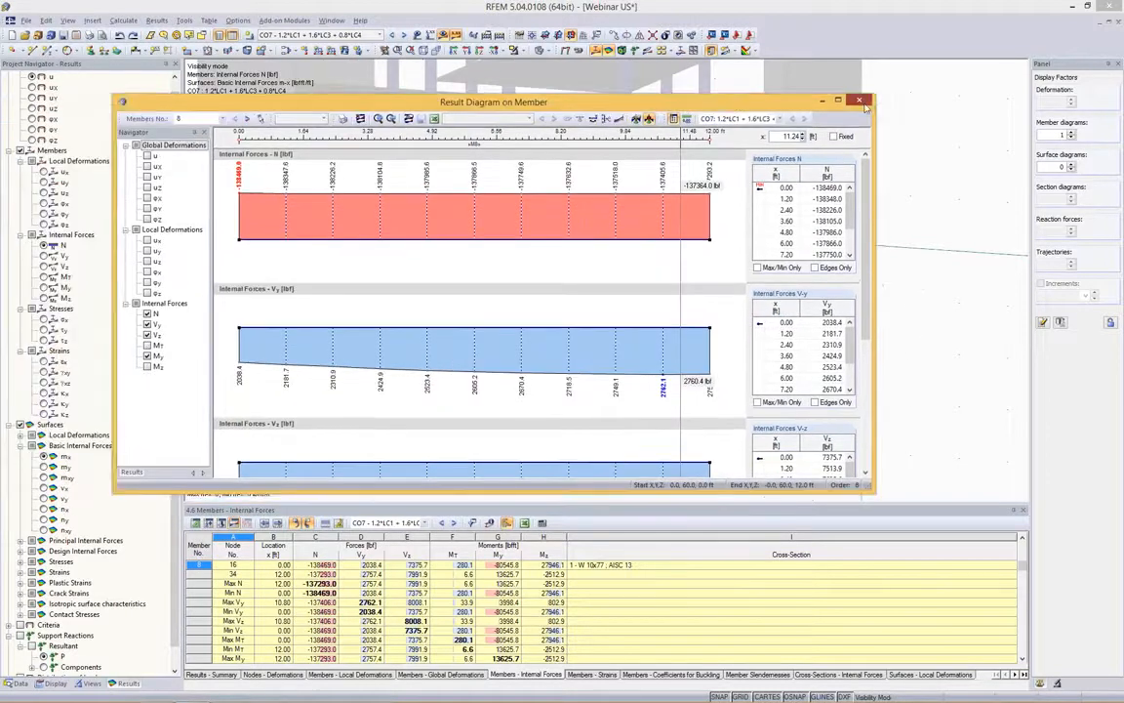
pyautogui.click(846, 113)
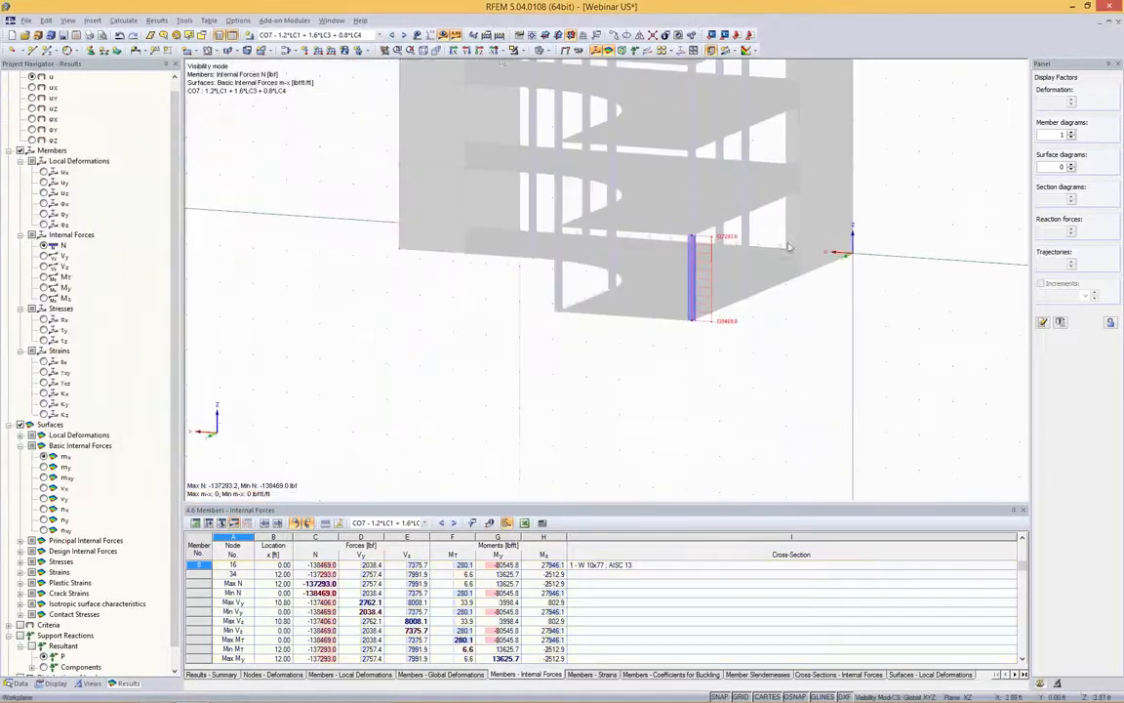
# Cancel the visibility mode to show the whole building with its results, and view it from the recessed side.
pyautogui.click(517, 50)
pyautogui.click(530, 151)
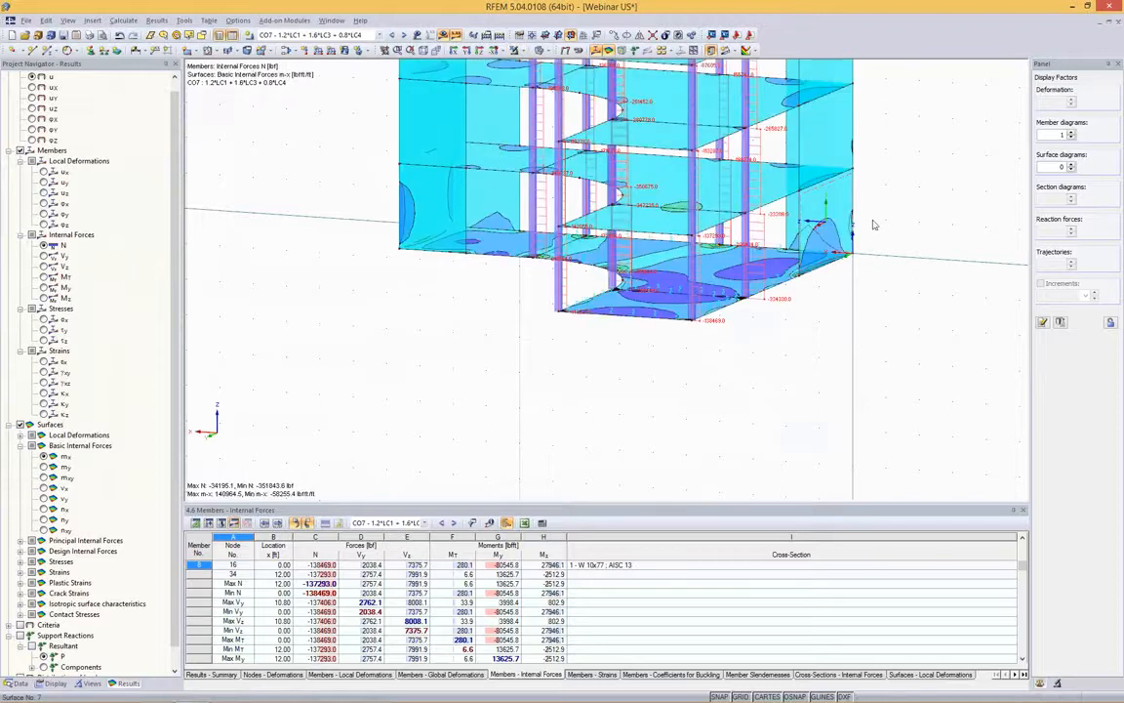
pyautogui.scroll(-5, 847, 192)
pyautogui.scroll(5, 846, 192)
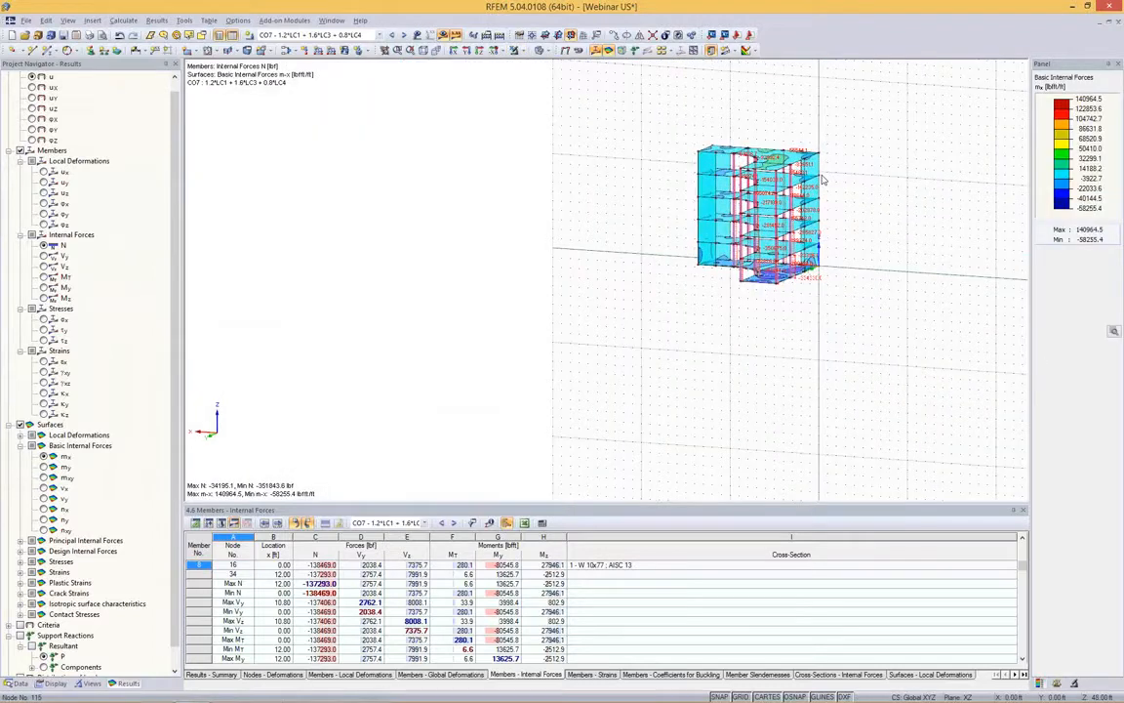
pyautogui.click(744, 156)
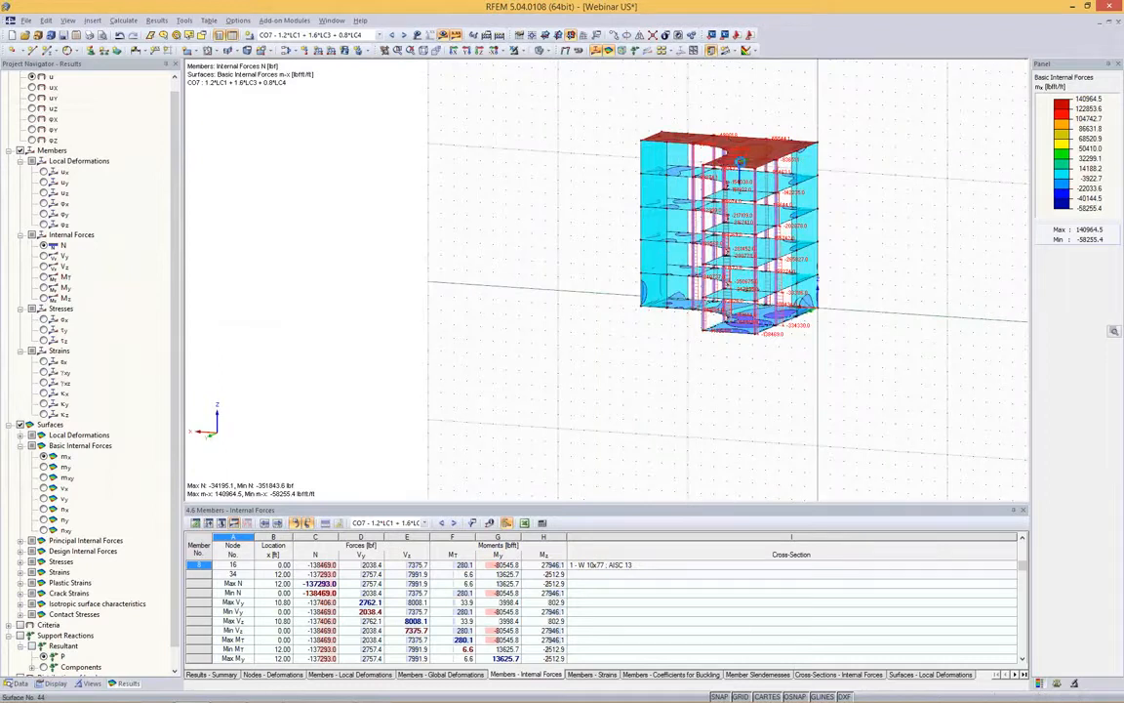
pyautogui.keyDown('ctrl'); pyautogui.moveTo(765, 118); pyautogui.dragTo(712, 175, button='middle'); pyautogui.keyUp('ctrl')
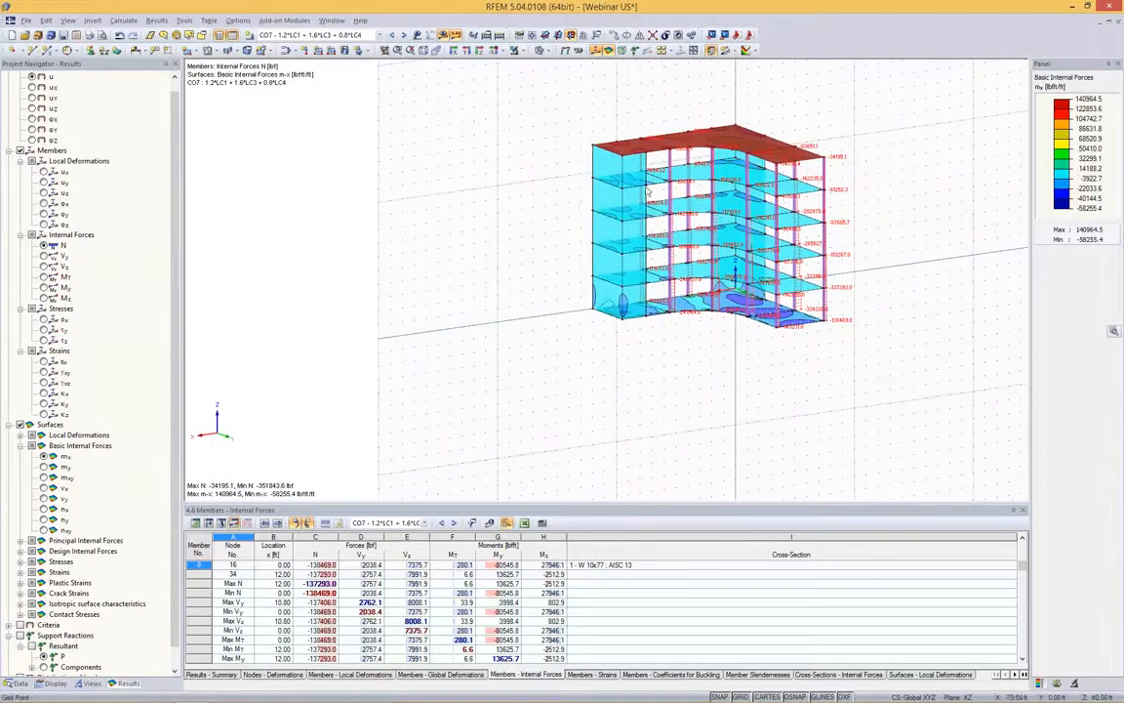
pyautogui.click(320, 377)
# Look through the add-on modules in the project data and open RF-CONCRETE Surfaces.
pyautogui.click(19, 683)
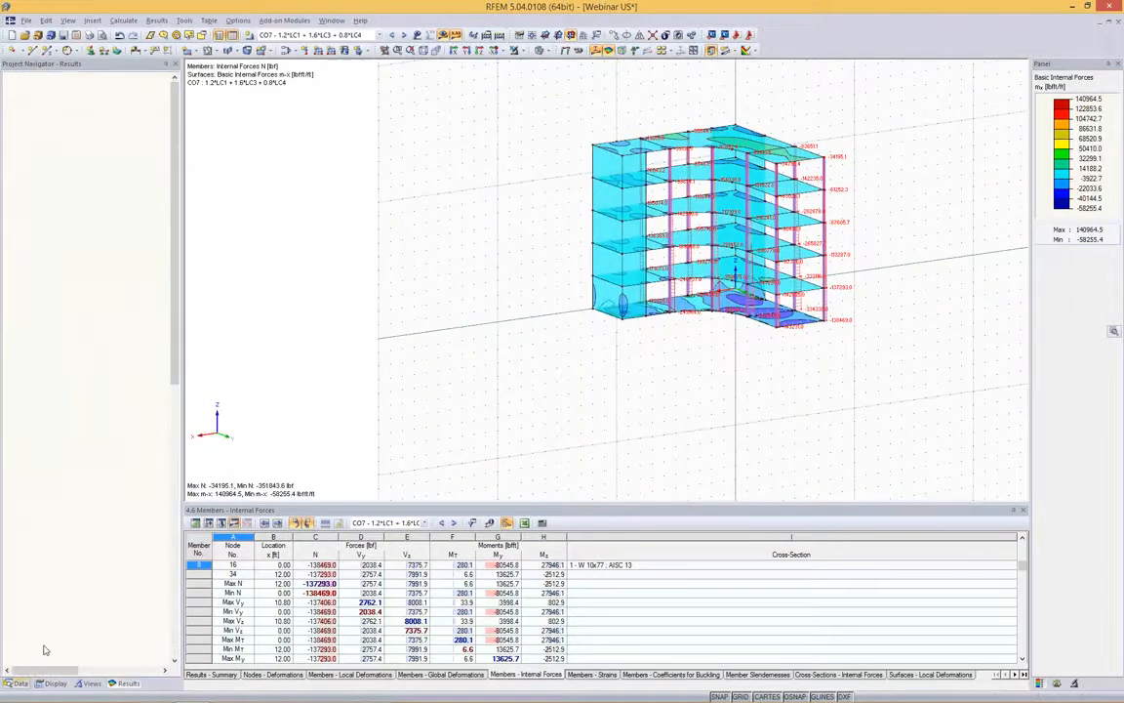
pyautogui.scroll(-8, 144, 407)
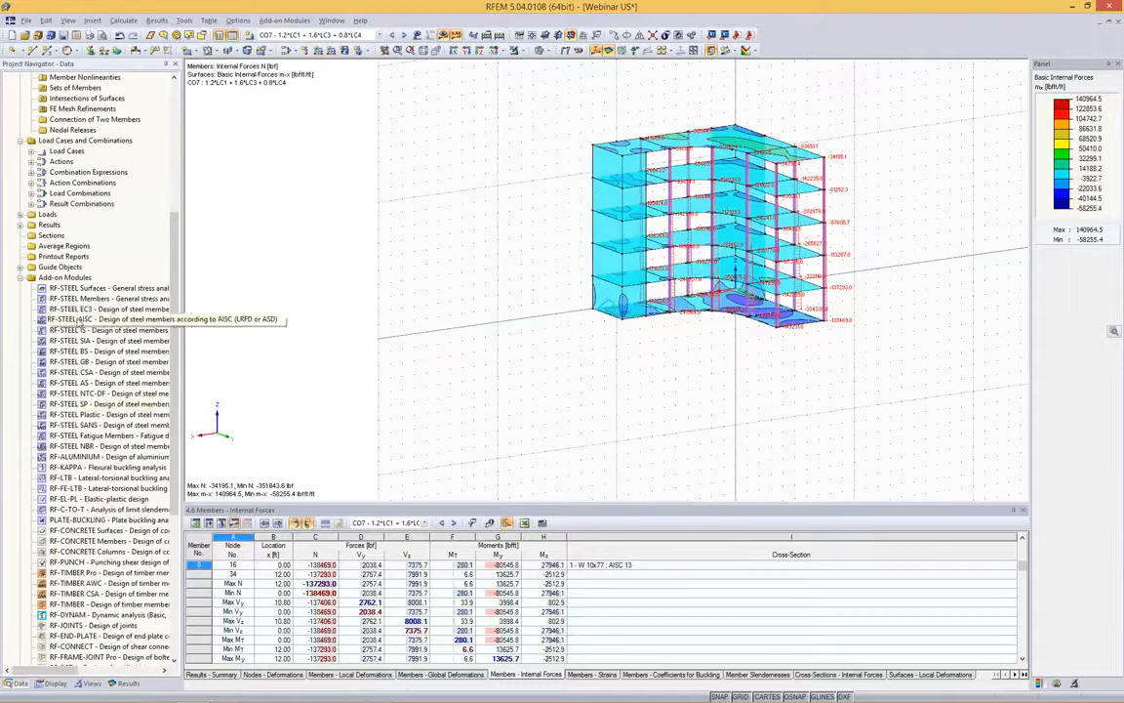
pyautogui.scroll(-4, 78, 321)
pyautogui.click(107, 161)
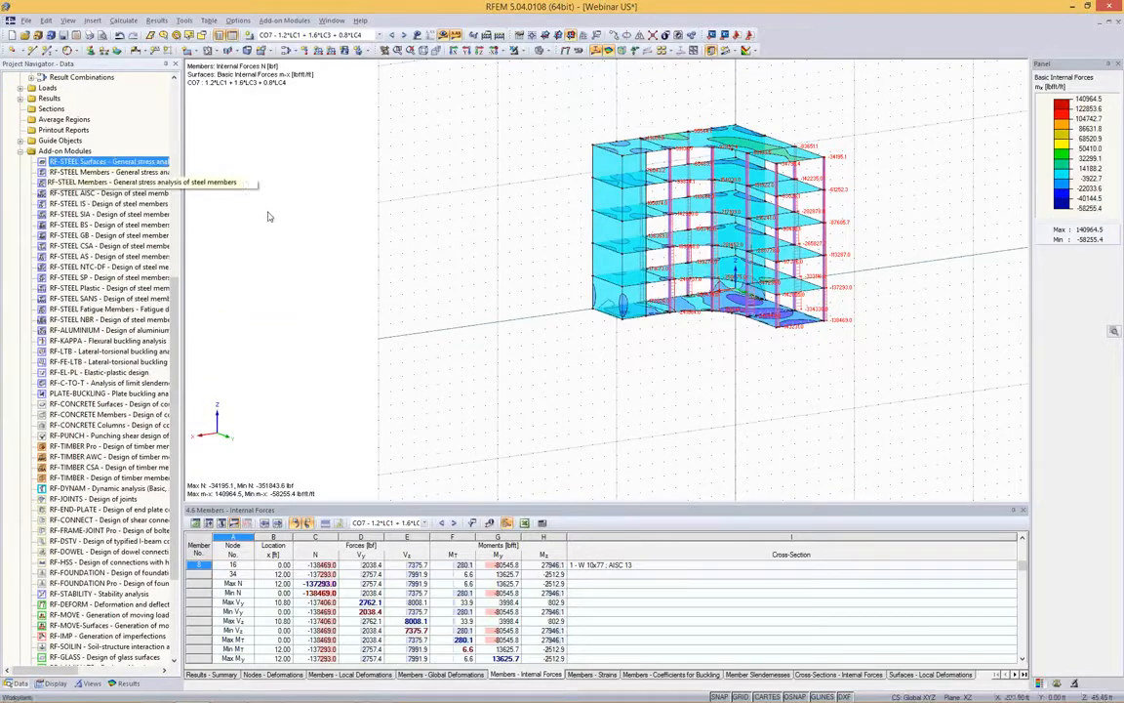
pyautogui.click(332, 205)
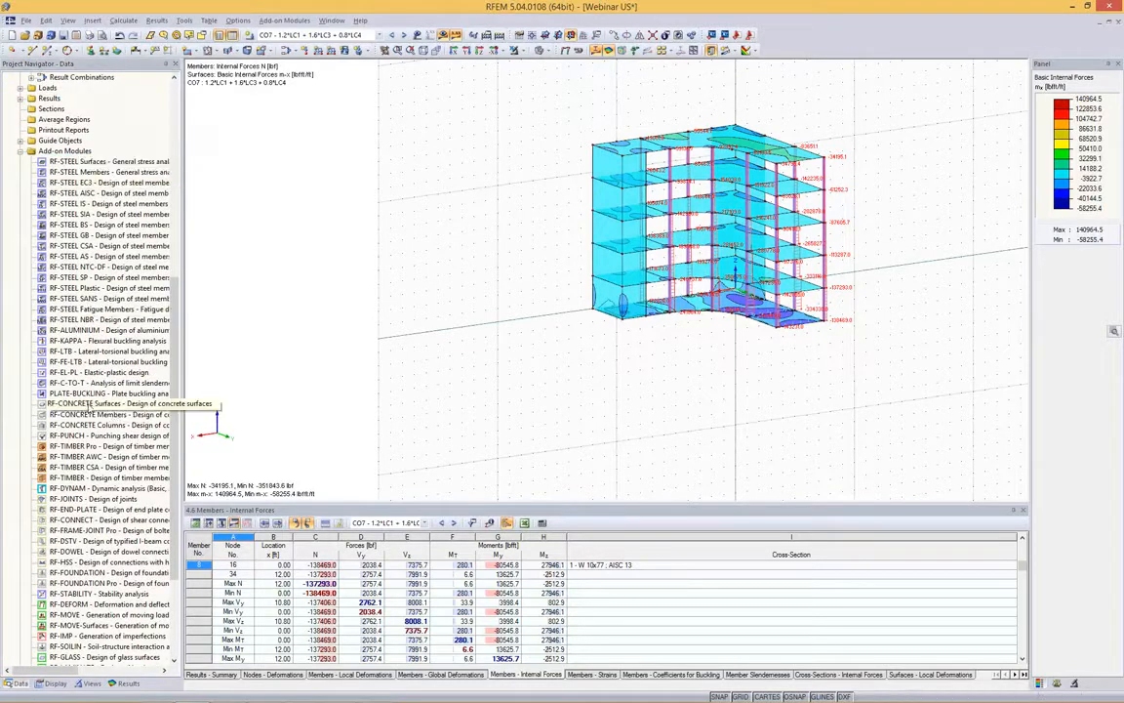
pyautogui.click(88, 435)
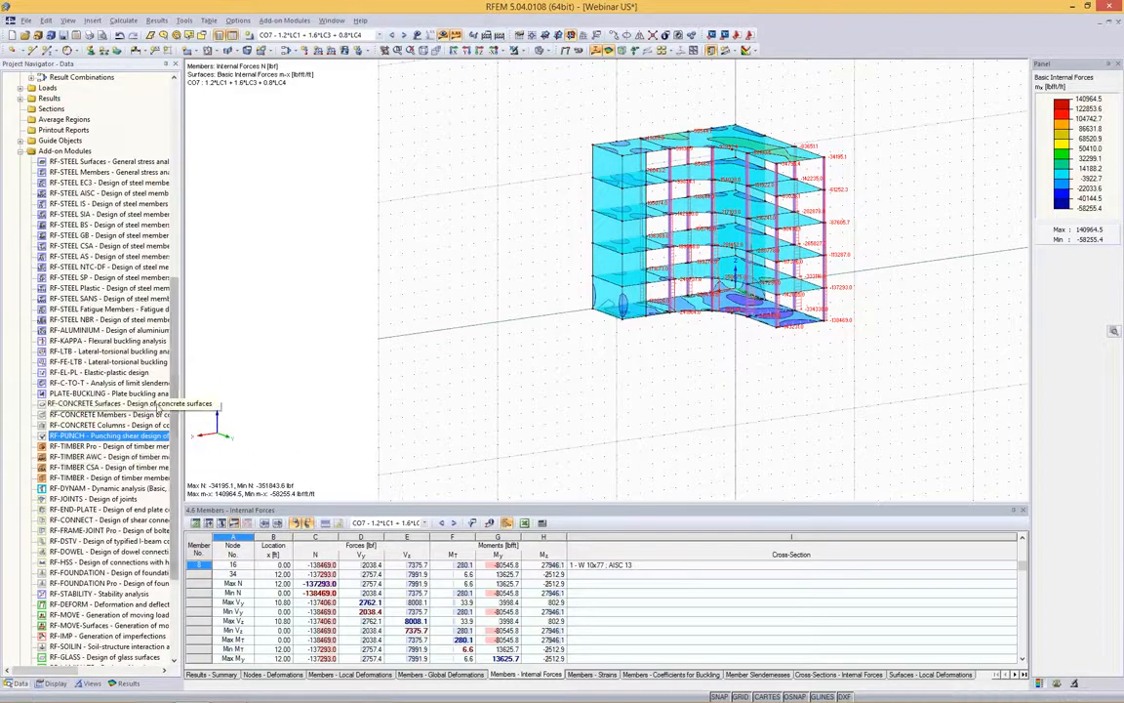
pyautogui.click(446, 328)
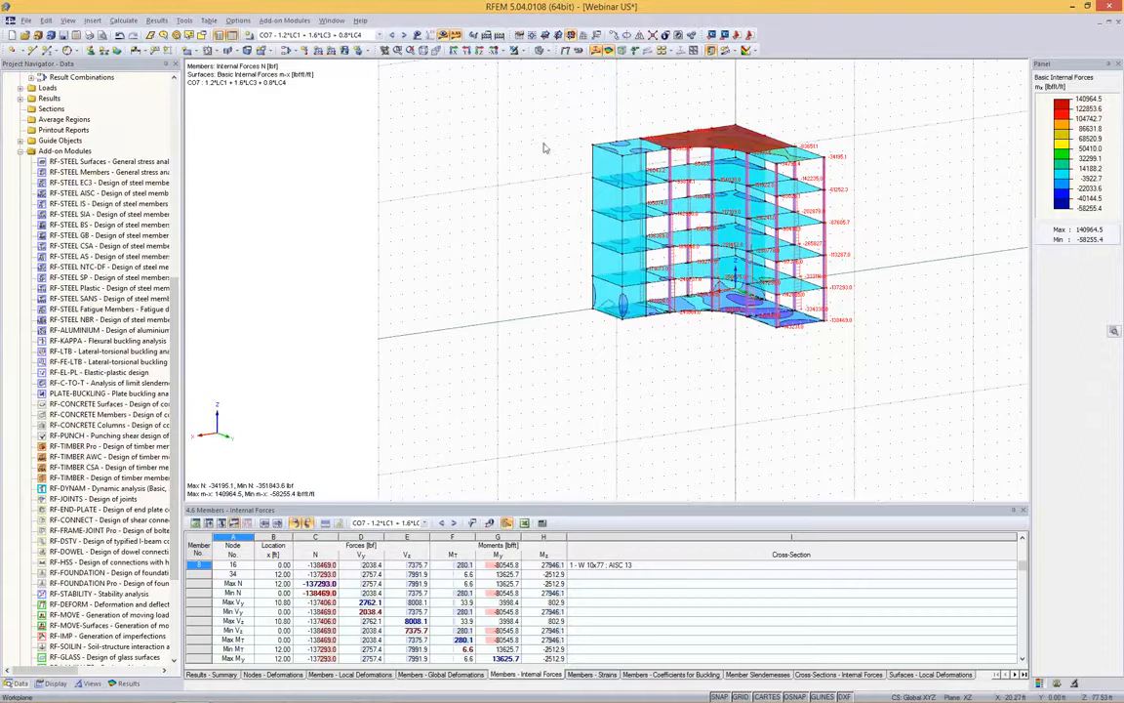
pyautogui.doubleClick(75, 409)
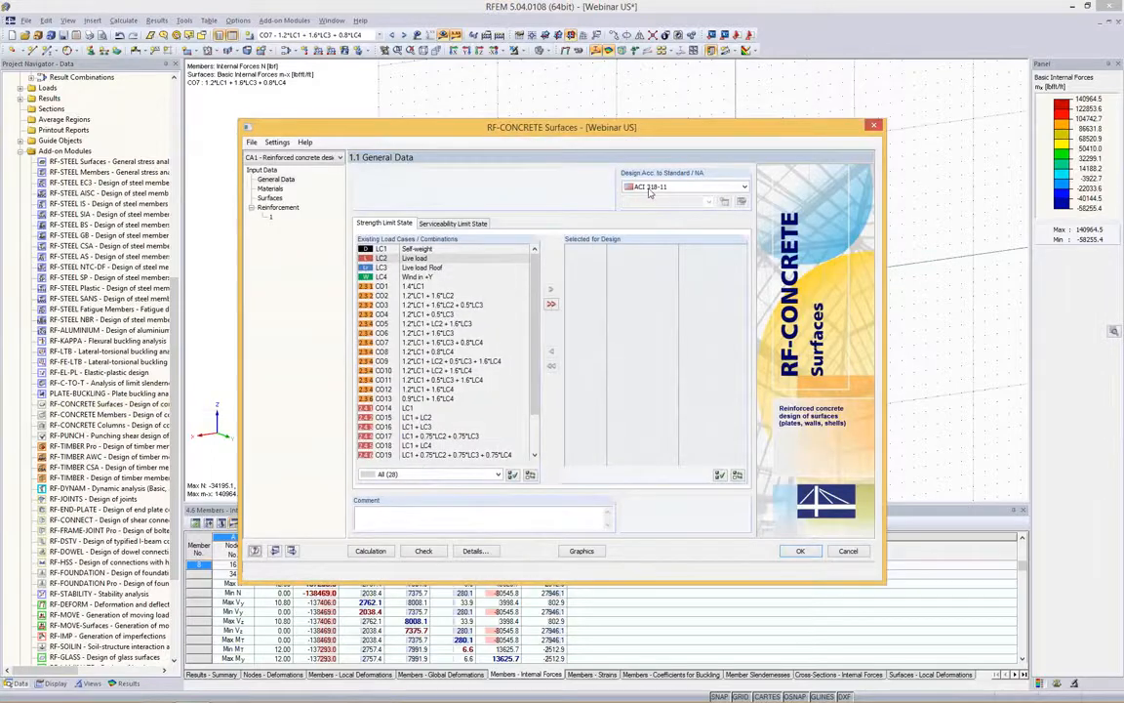
# Keep ACI 318-11 as the design standard, add CO7 to the strength limit state design and check the serviceability options.
pyautogui.click(650, 187)
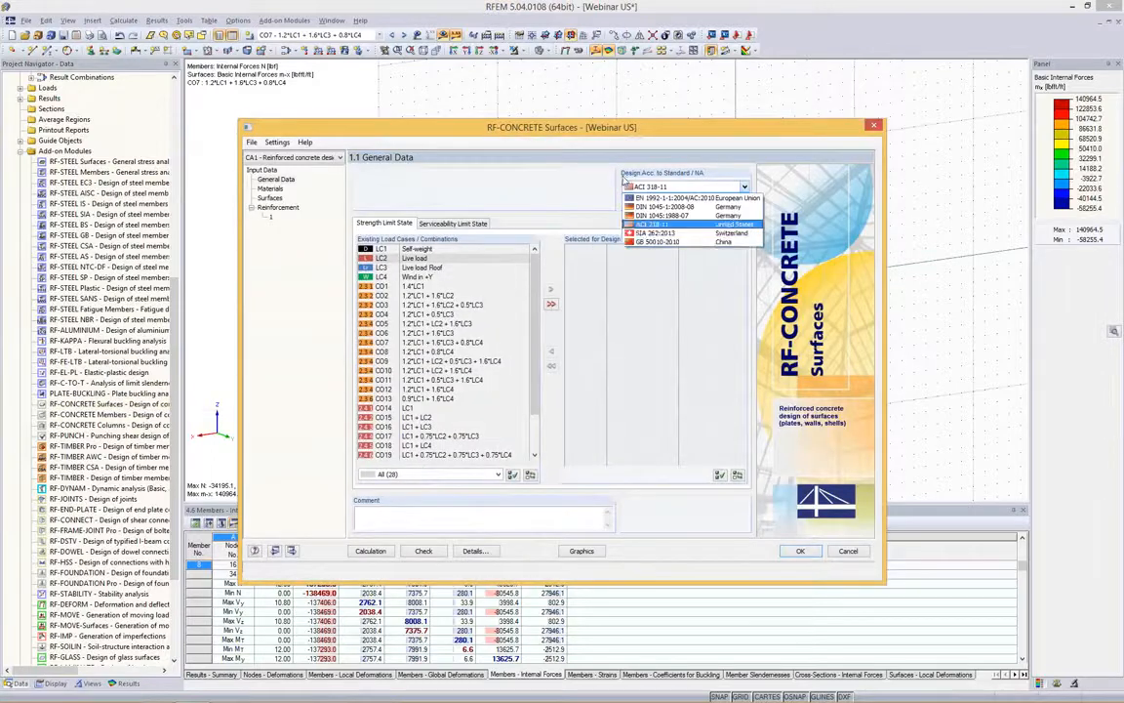
pyautogui.click(651, 226)
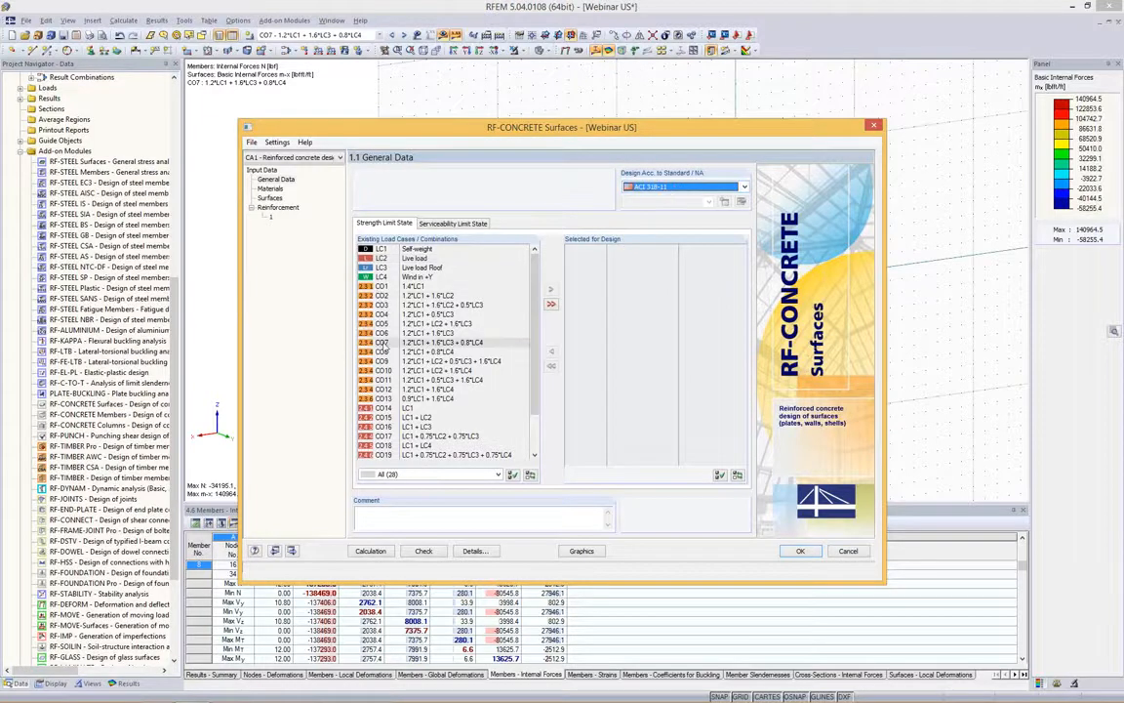
pyautogui.moveTo(386, 343); pyautogui.dragTo(647, 255)
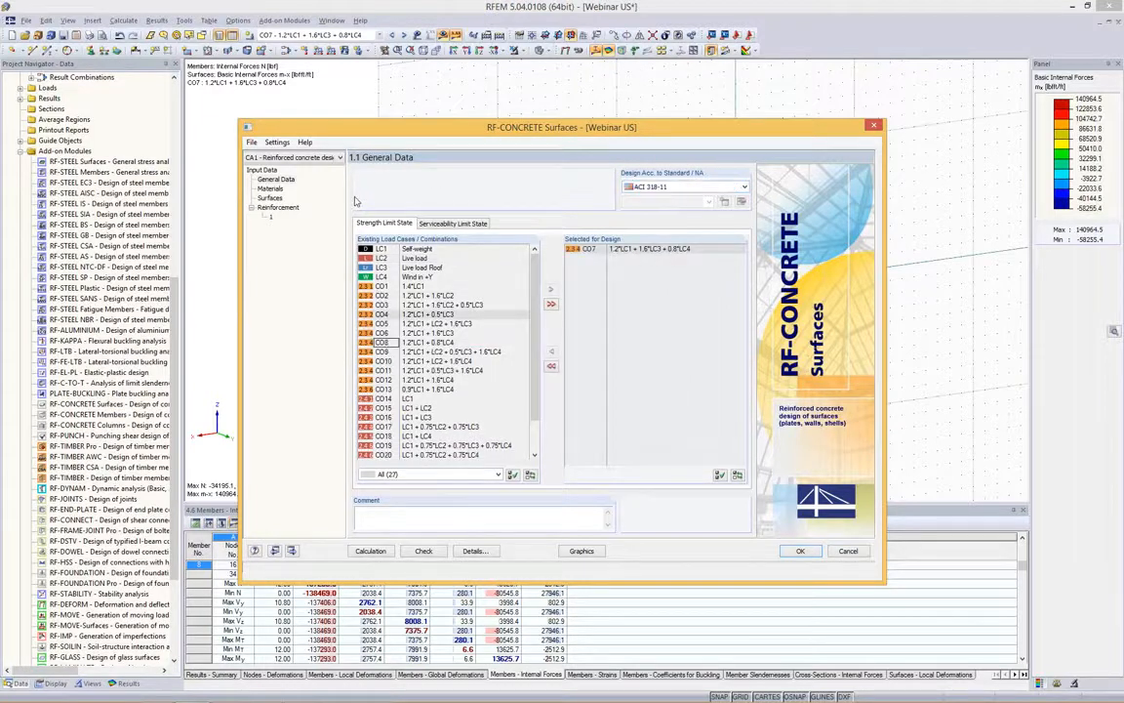
pyautogui.click(445, 224)
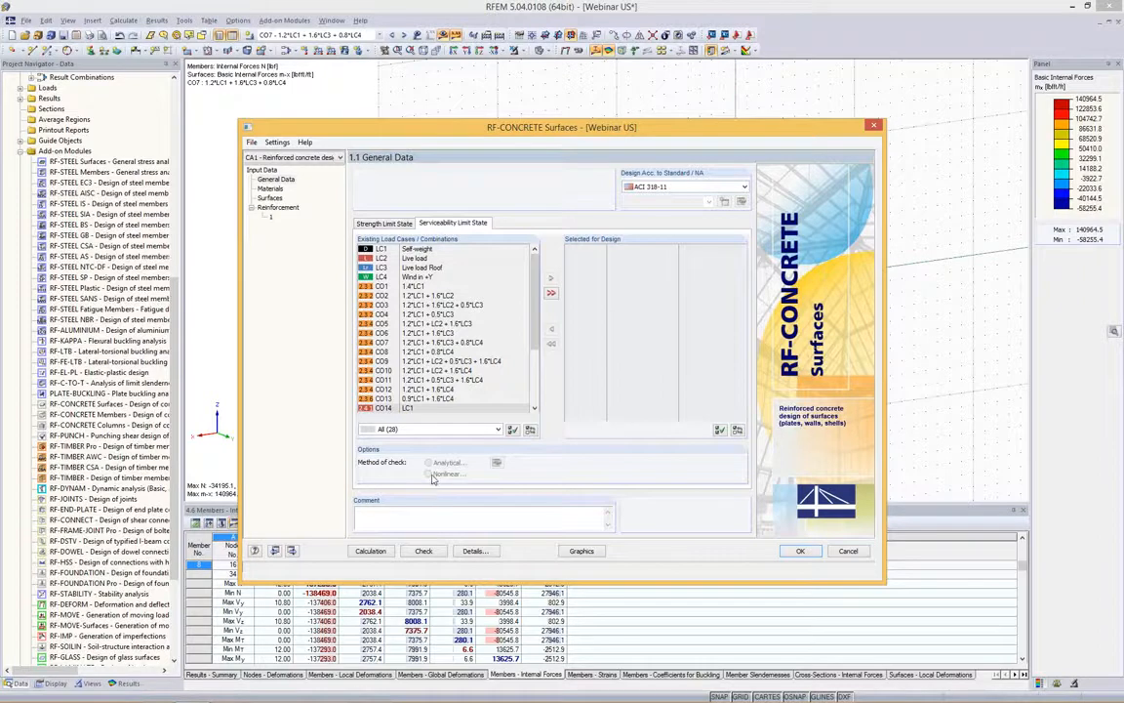
pyautogui.click(399, 224)
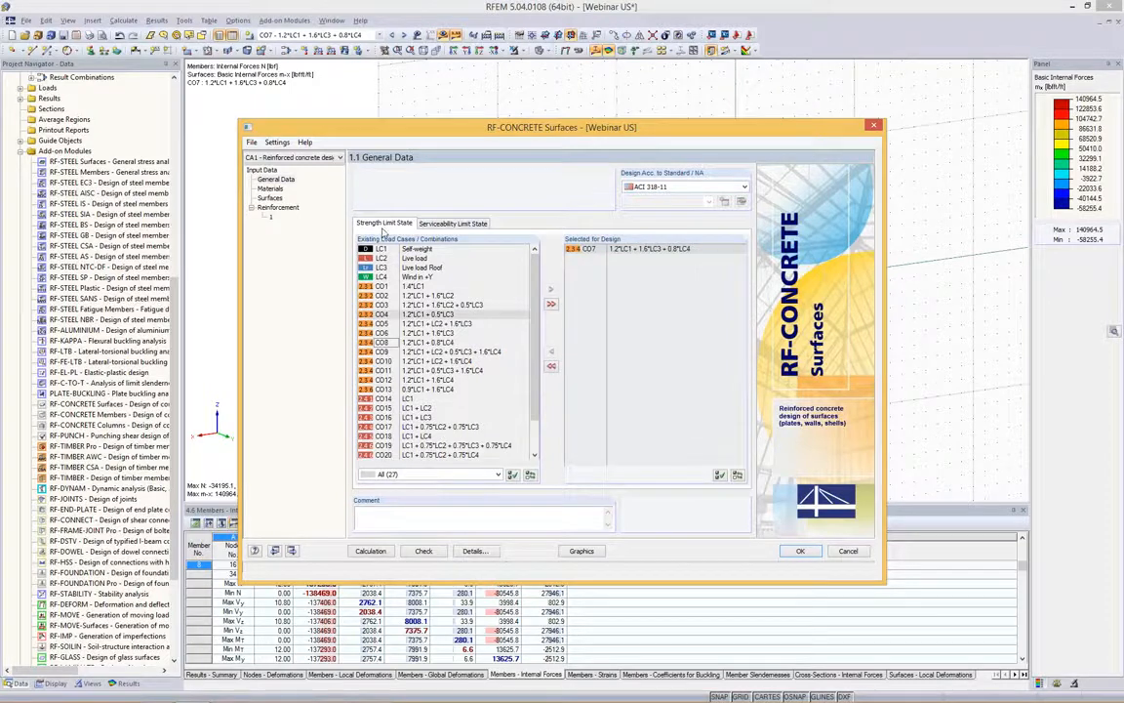
# Change the reinforcing steel of the 4000 psi concrete material to Grade 60.
pyautogui.click(271, 188)
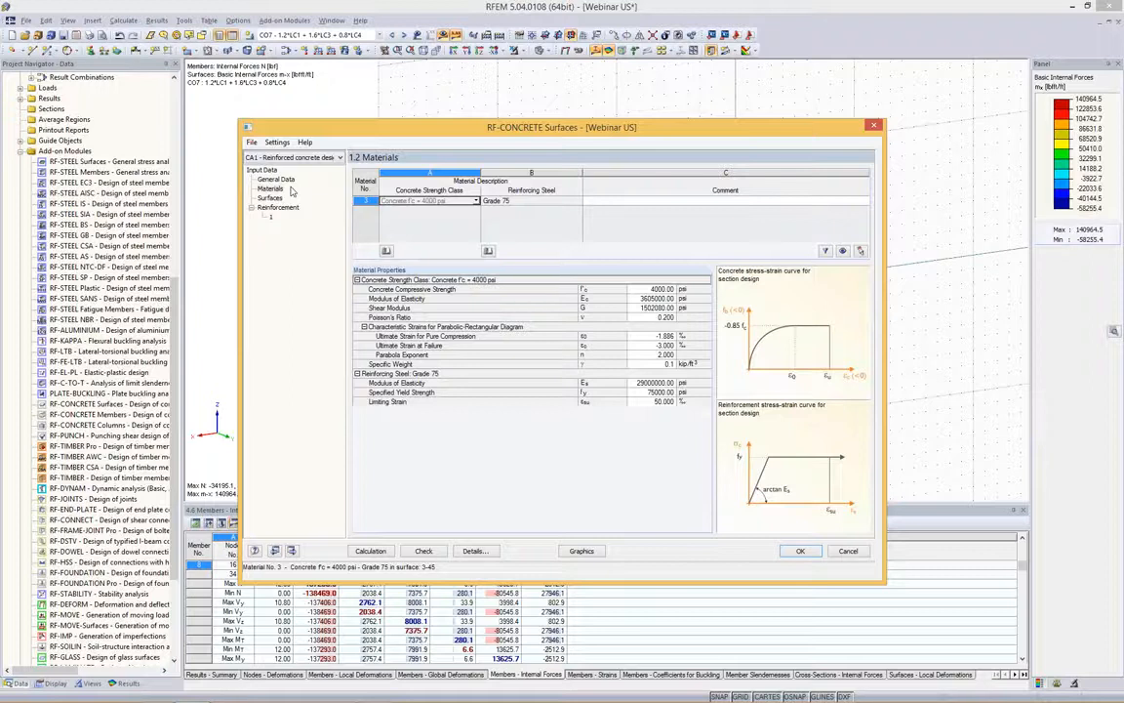
pyautogui.click(551, 201)
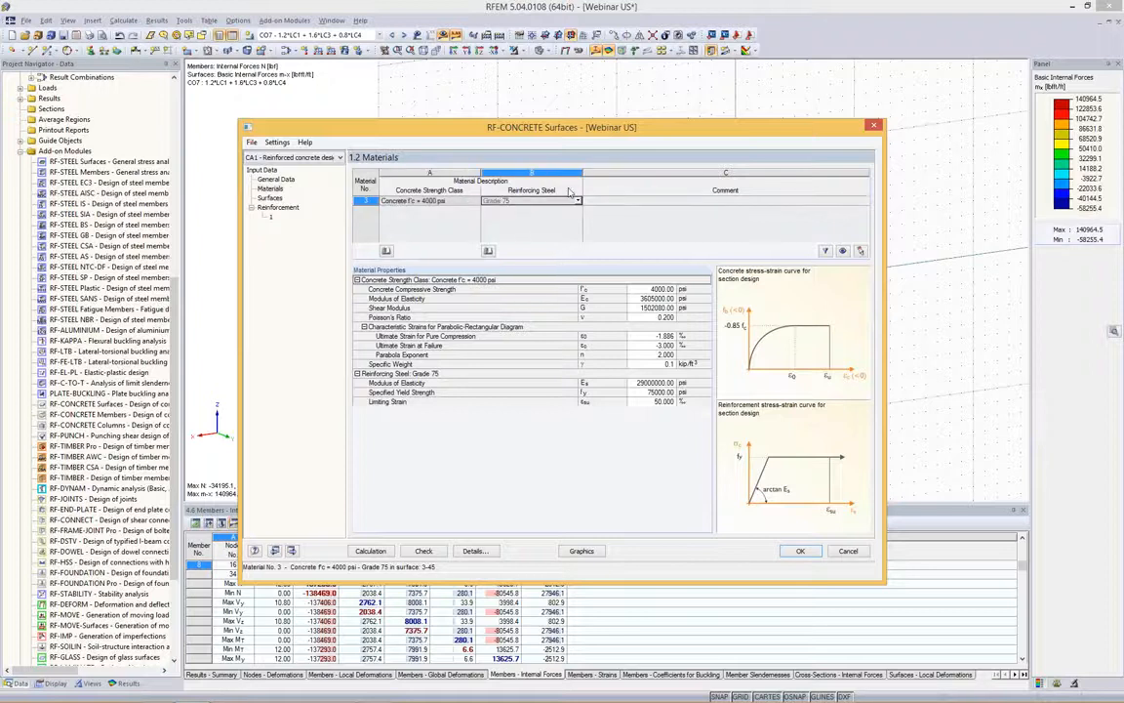
pyautogui.click(578, 201)
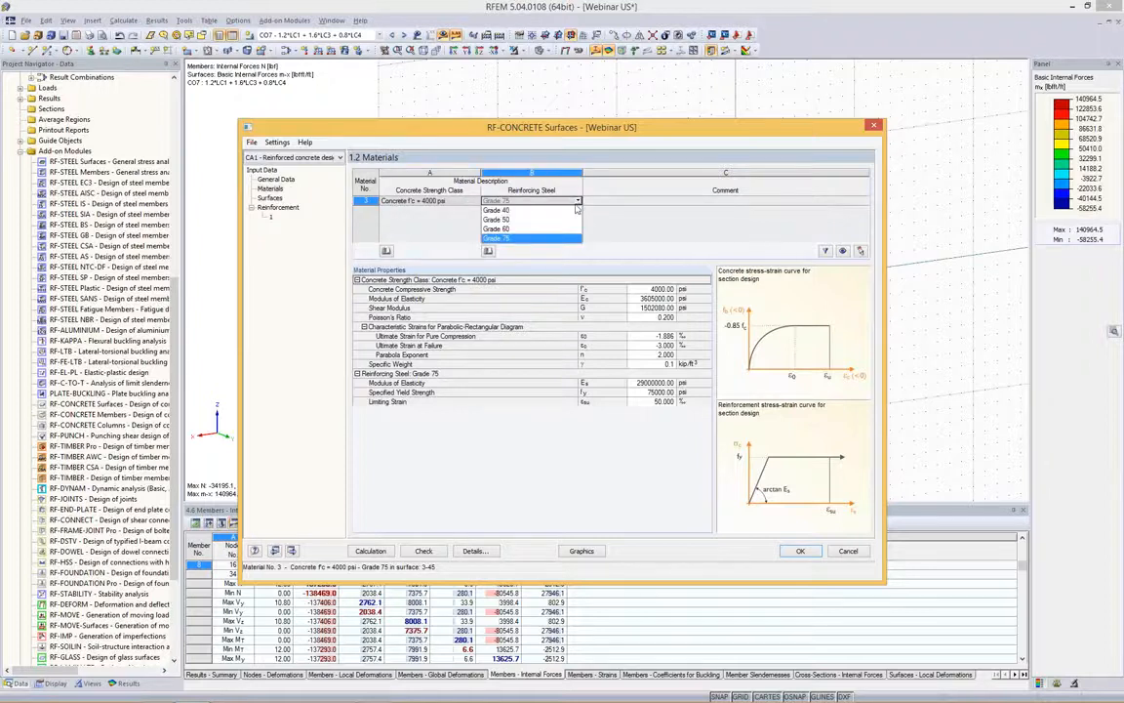
pyautogui.press('Return')
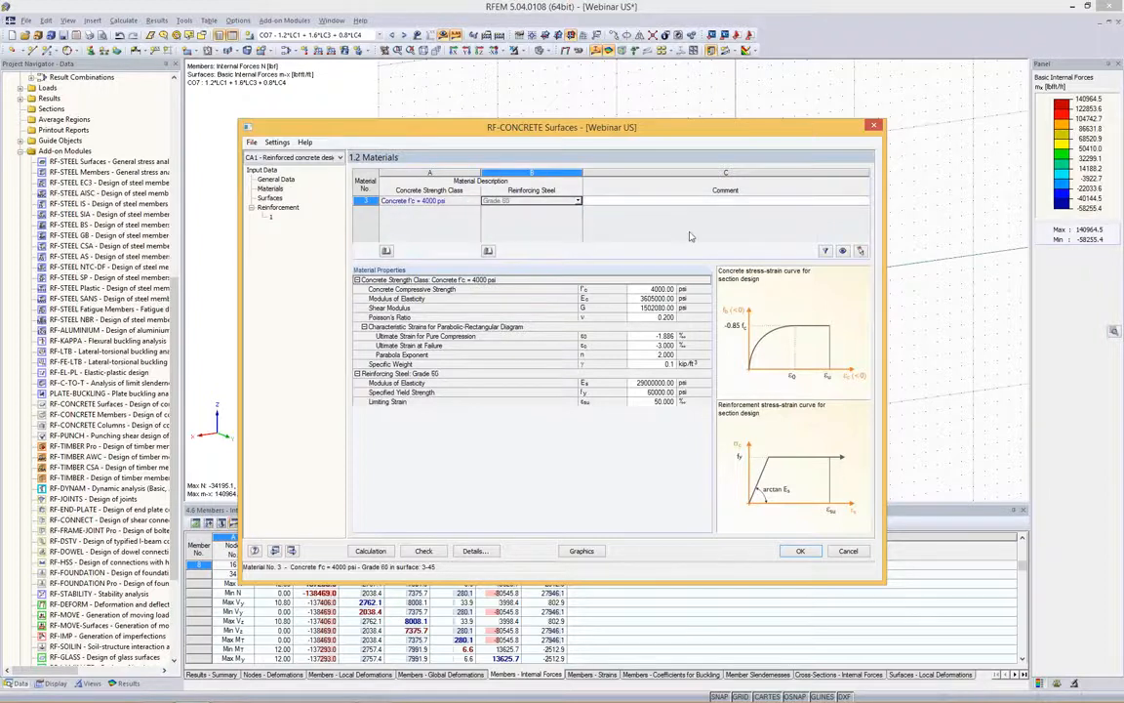
# Review the surface thicknesses and the reinforcement group's ratios, layout, longitudinal reinforcement and ACI 318-11 settings.
pyautogui.click(272, 199)
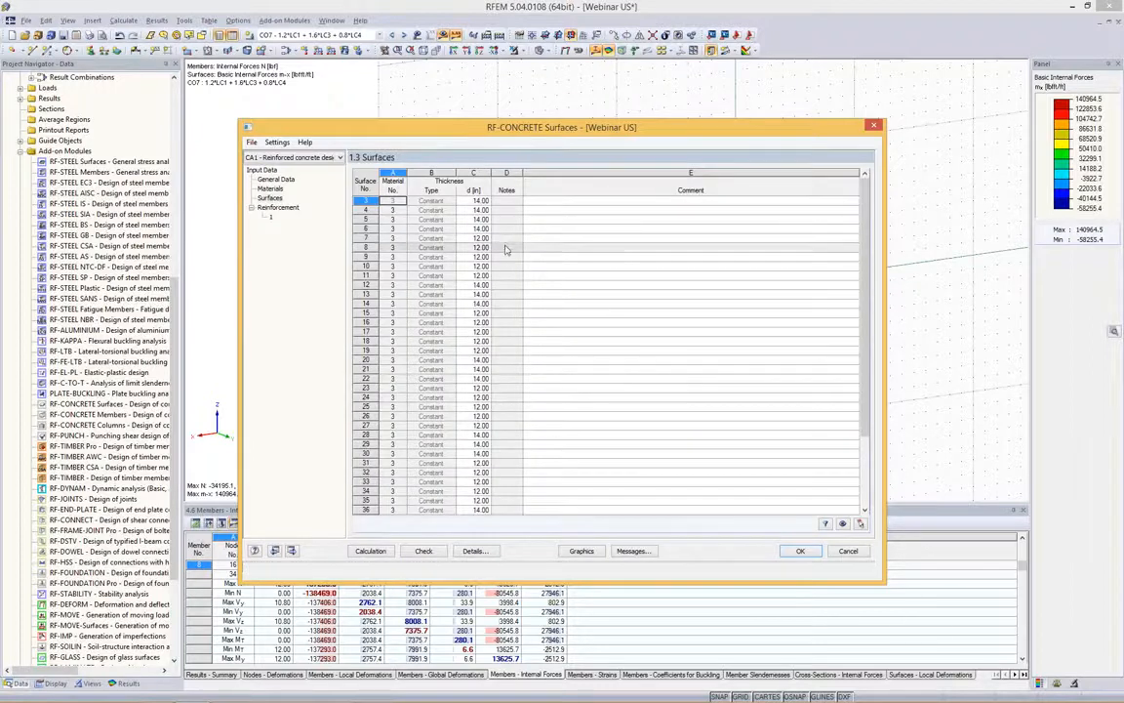
pyautogui.click(269, 206)
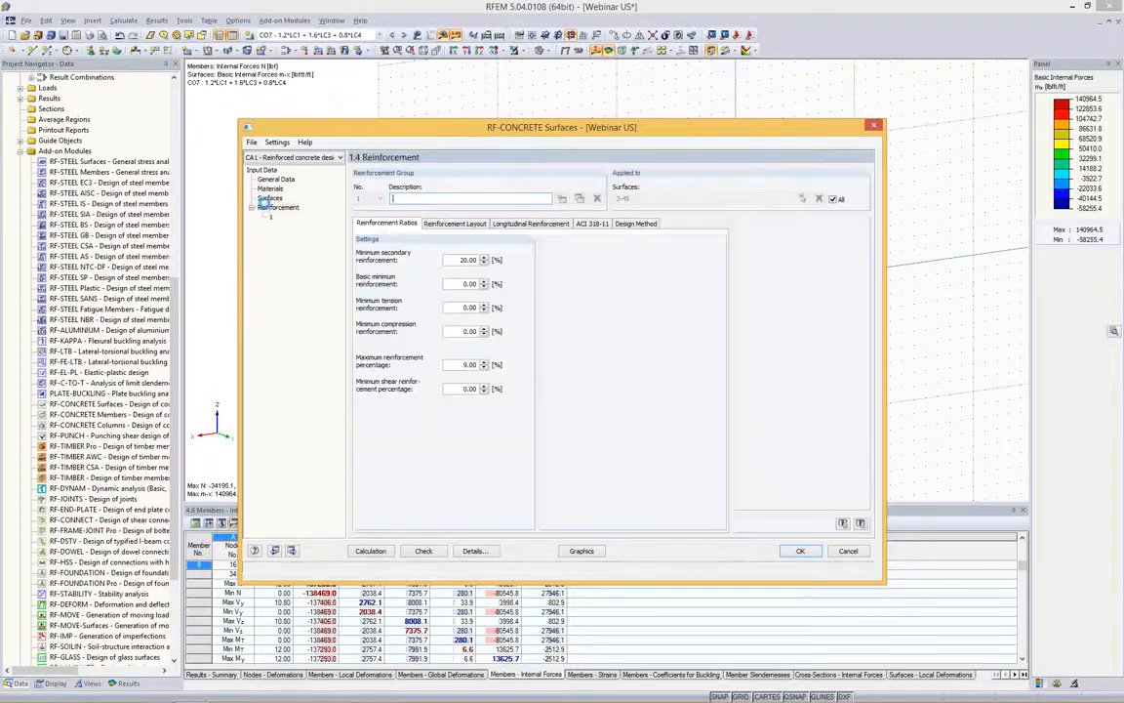
pyautogui.doubleClick(451, 283)
pyautogui.click(471, 223)
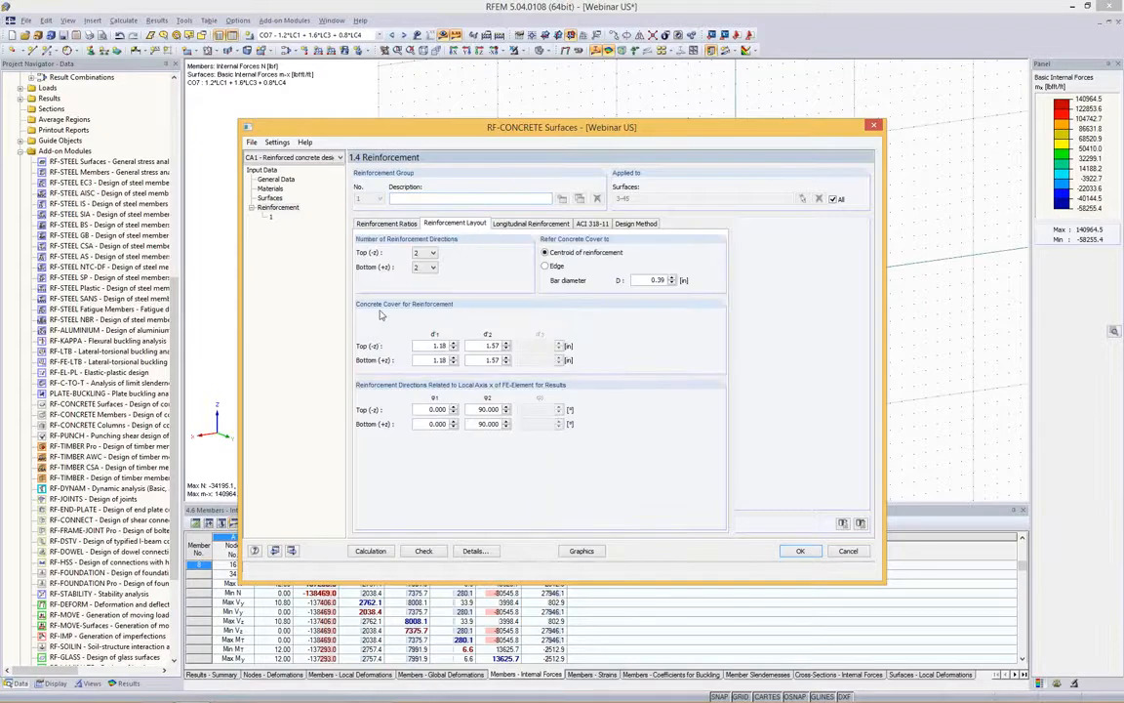
pyautogui.click(527, 222)
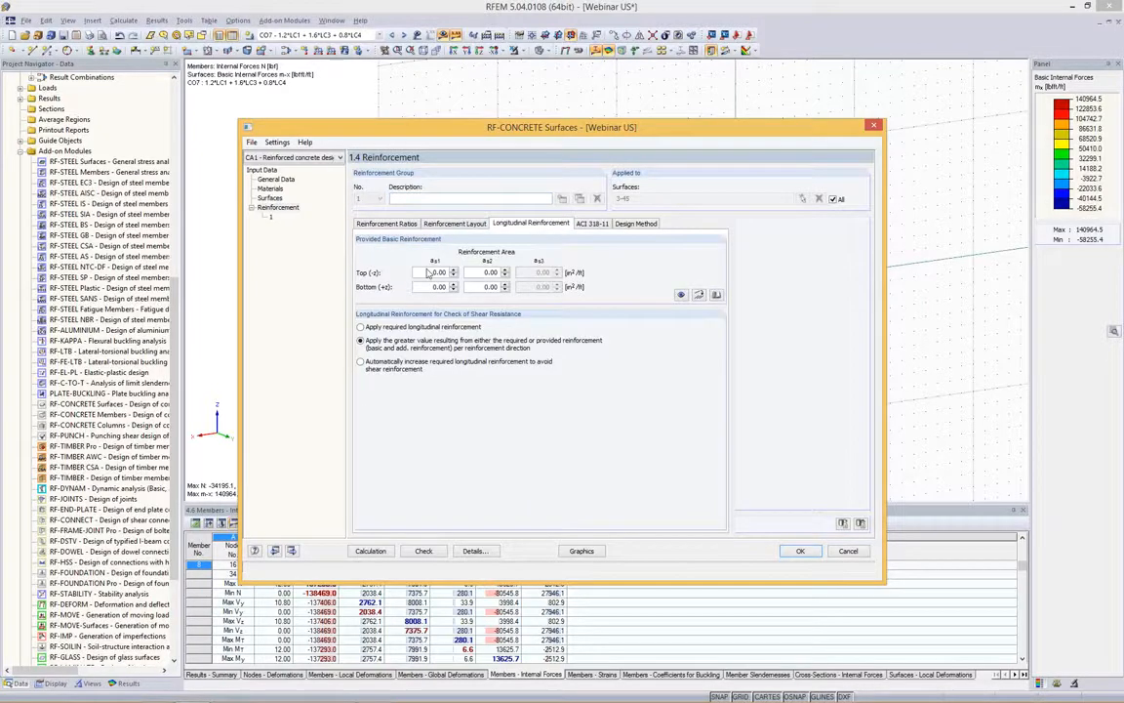
pyautogui.click(599, 225)
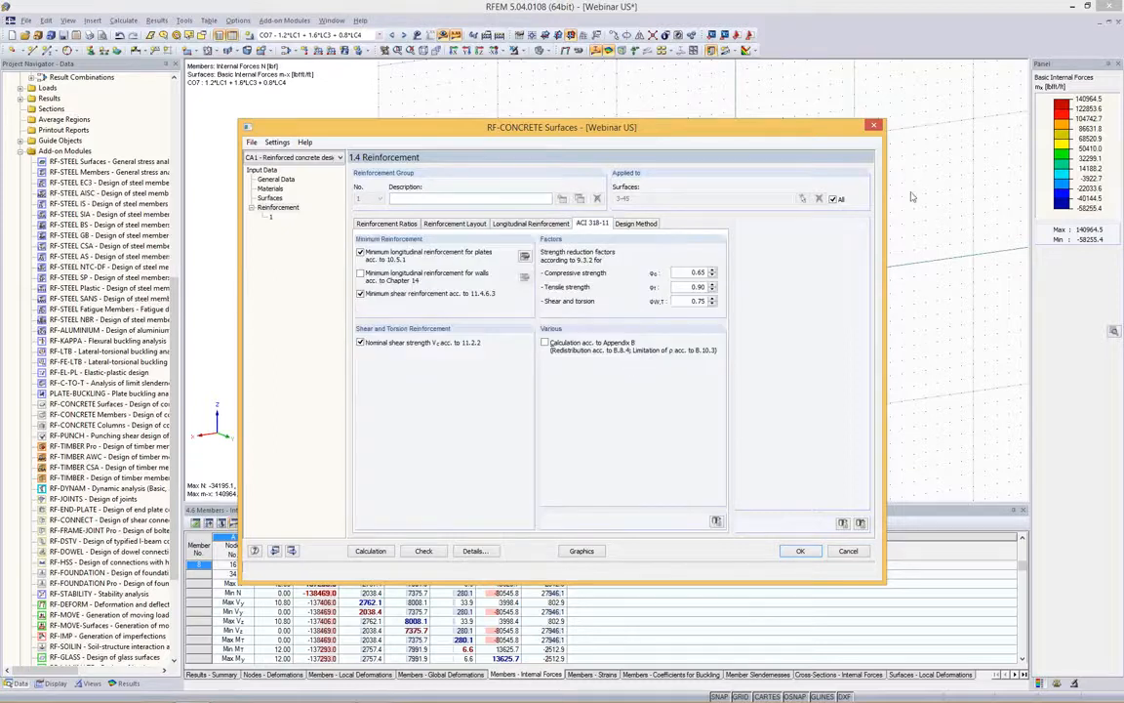
# Limit the reinforcement group to roof surfaces 38, 44 and 45 instead of all surfaces, and calculate the design.
pyautogui.click(833, 200)
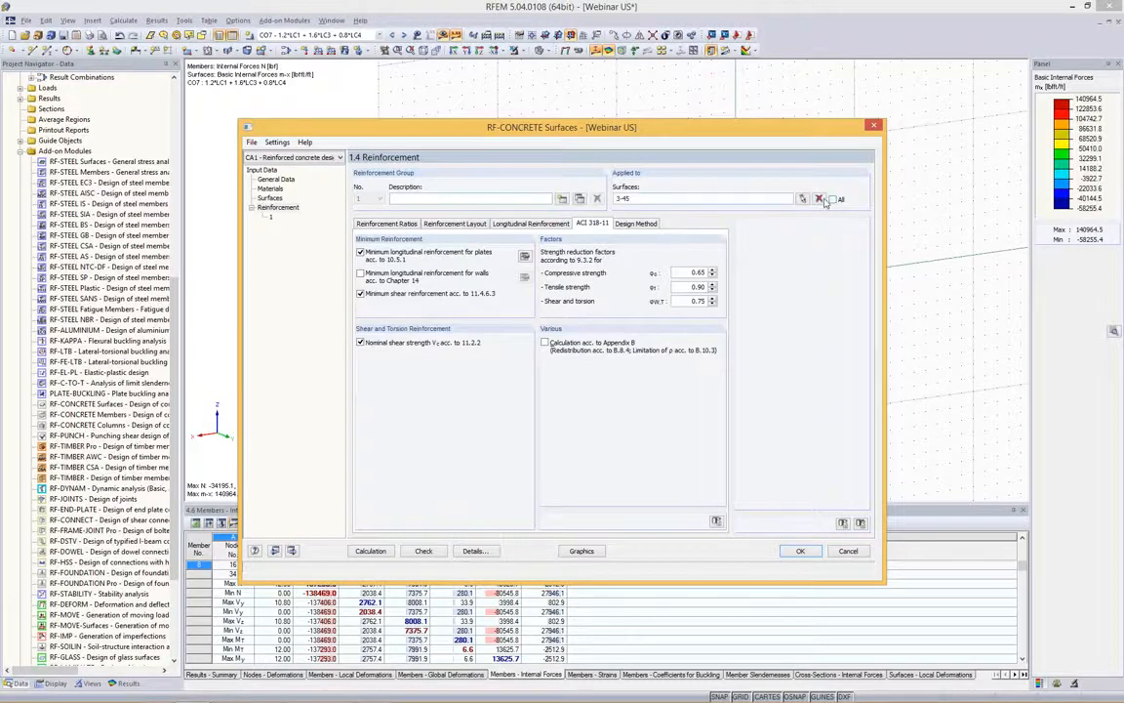
pyautogui.click(818, 199)
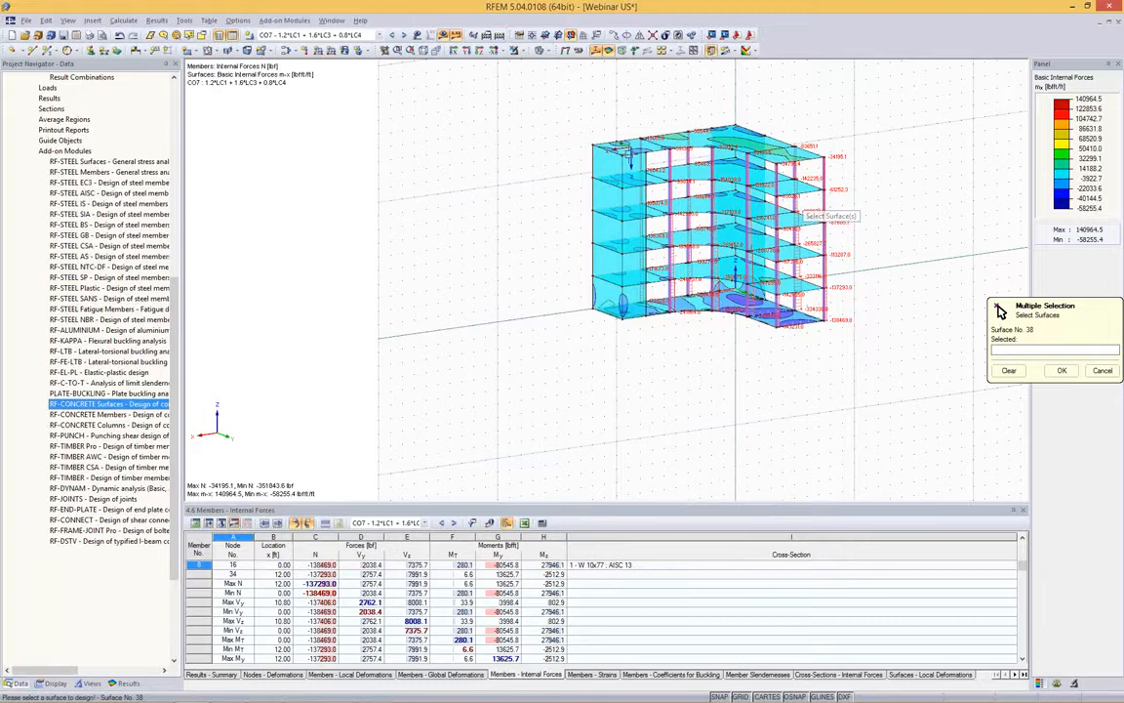
pyautogui.click(629, 151)
pyautogui.click(727, 144)
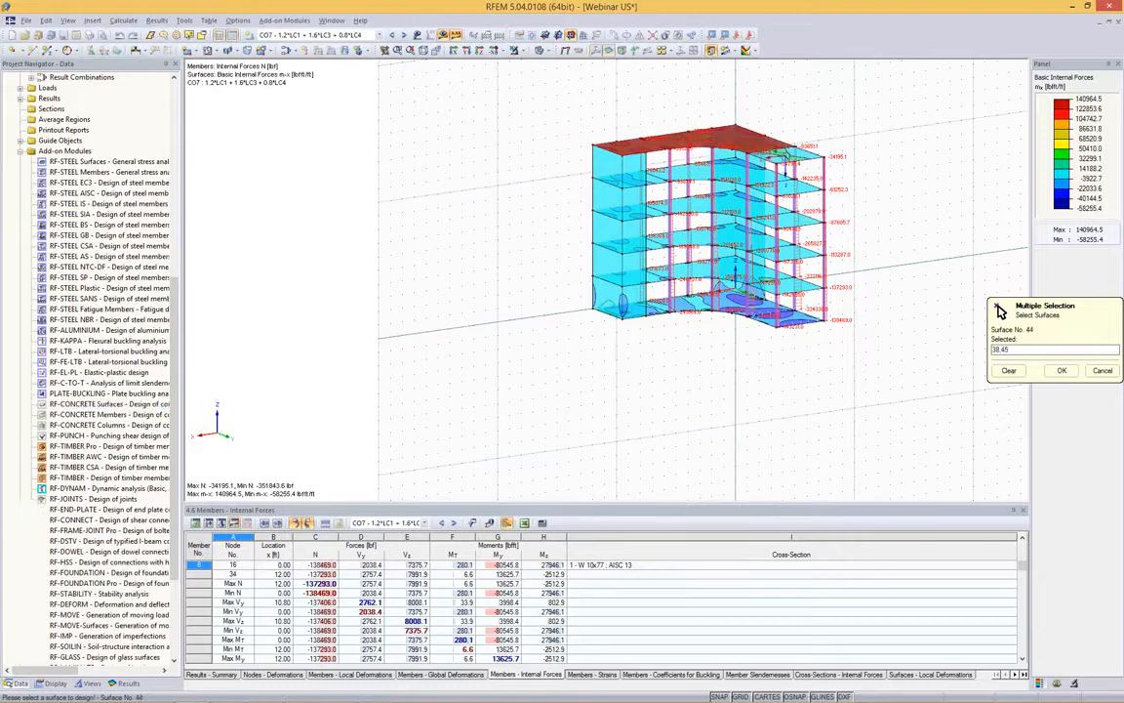
pyautogui.click(707, 146)
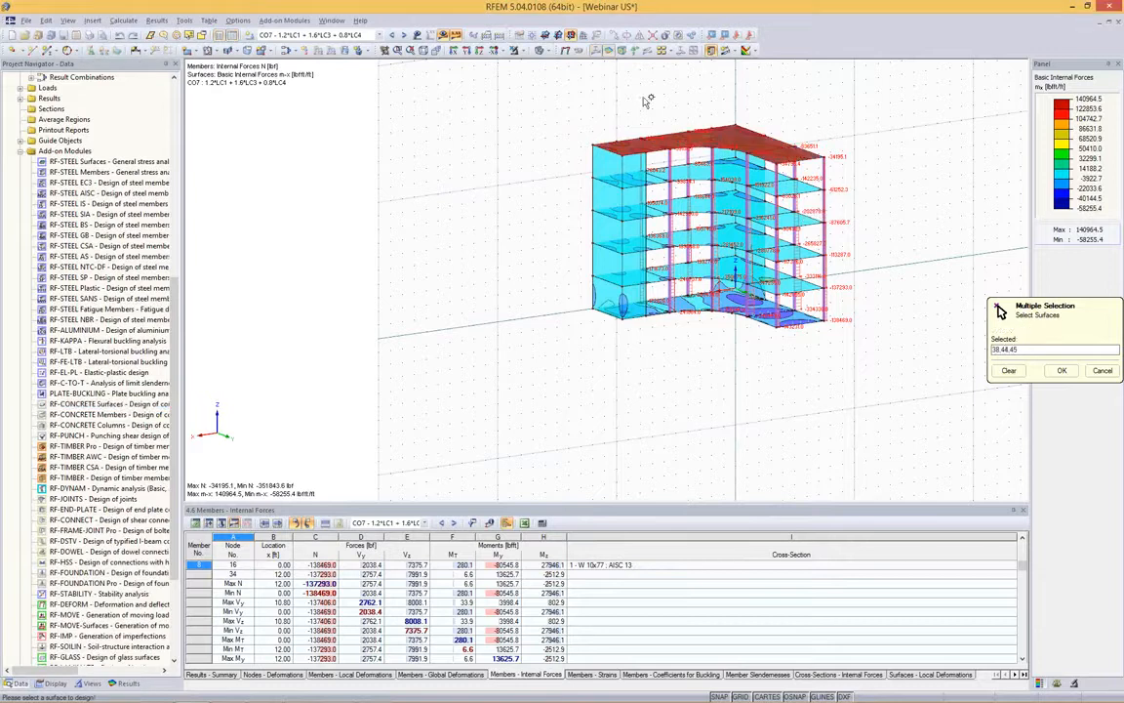
pyautogui.click(1071, 372)
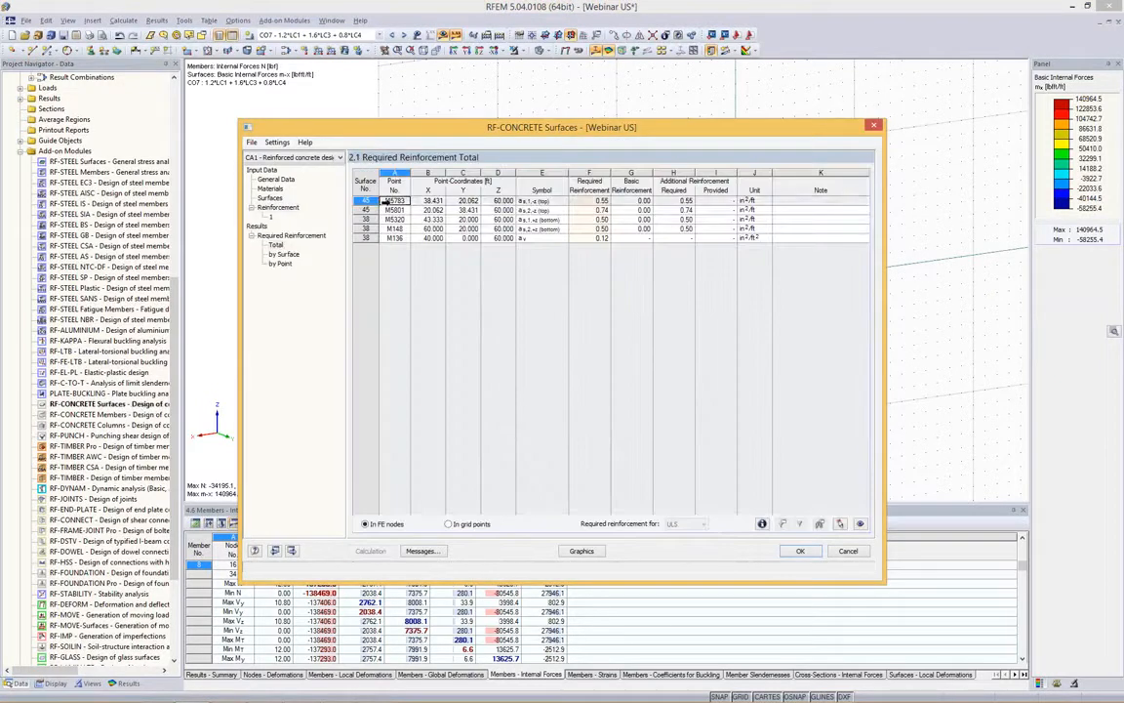
# Highlight all rows of the total required reinforcement and open the design details for surface 45.
pyautogui.click(748, 202)
pyautogui.moveTo(749, 202); pyautogui.dragTo(390, 239)
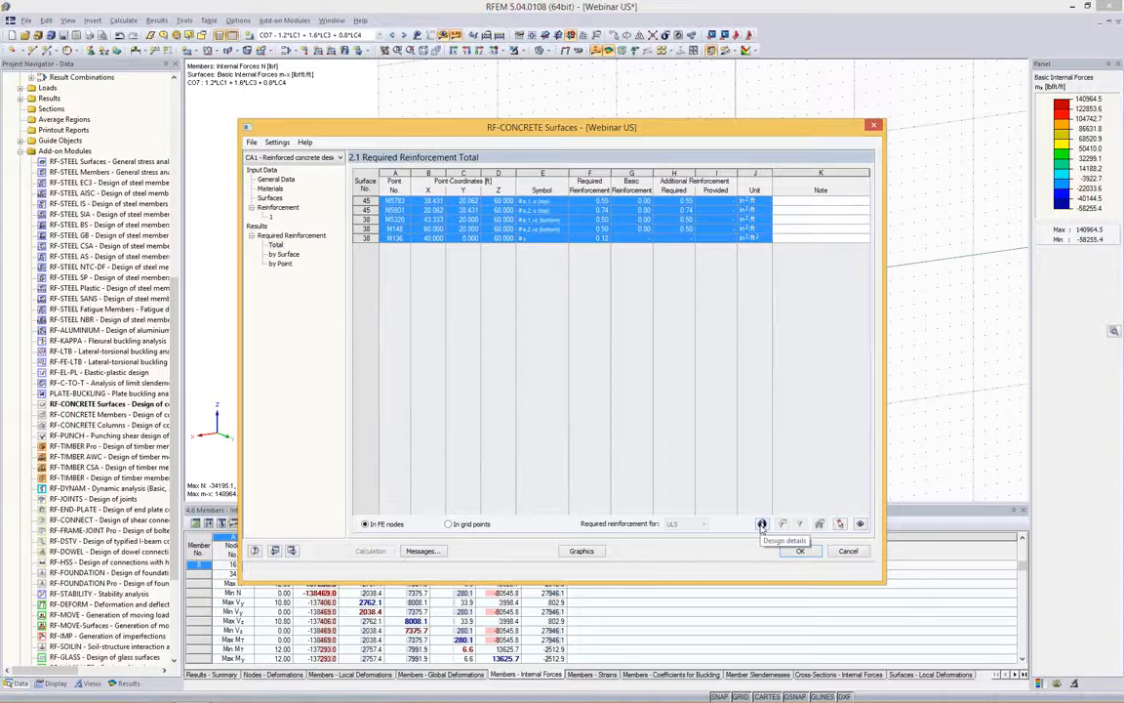
pyautogui.click(762, 525)
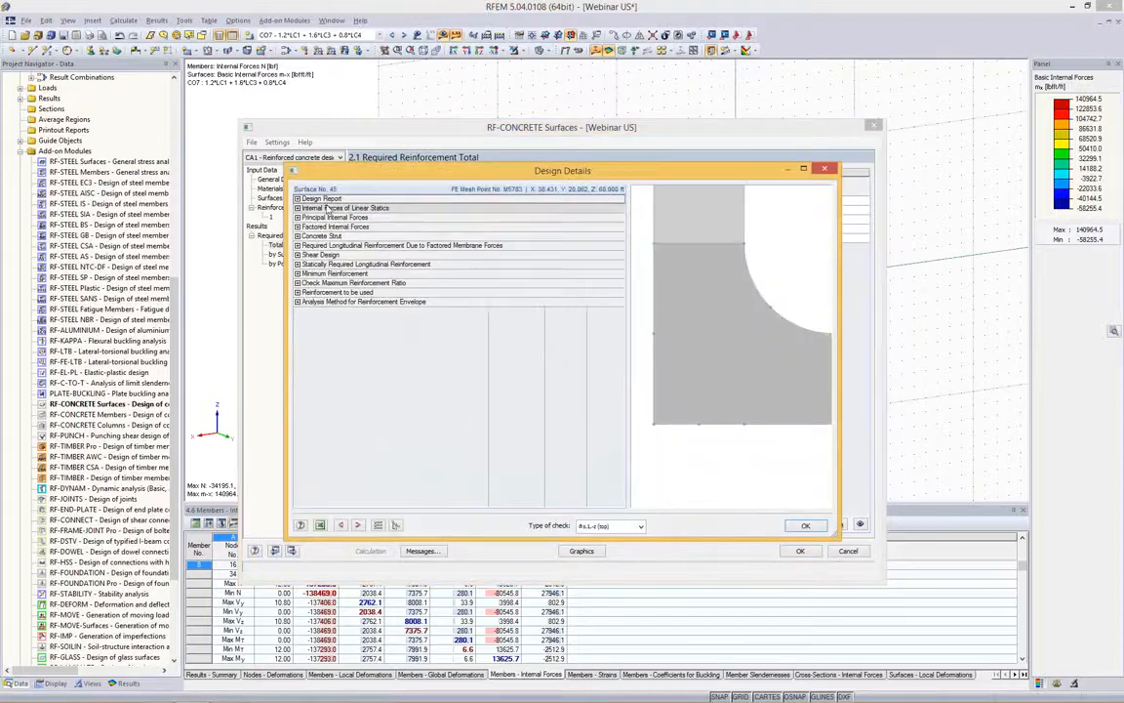
pyautogui.moveTo(340, 173); pyautogui.dragTo(381, 256)
# Examine surface 45's design details for bending moments, top-surface principal moments and shear design, and close them.
pyautogui.click(336, 290)
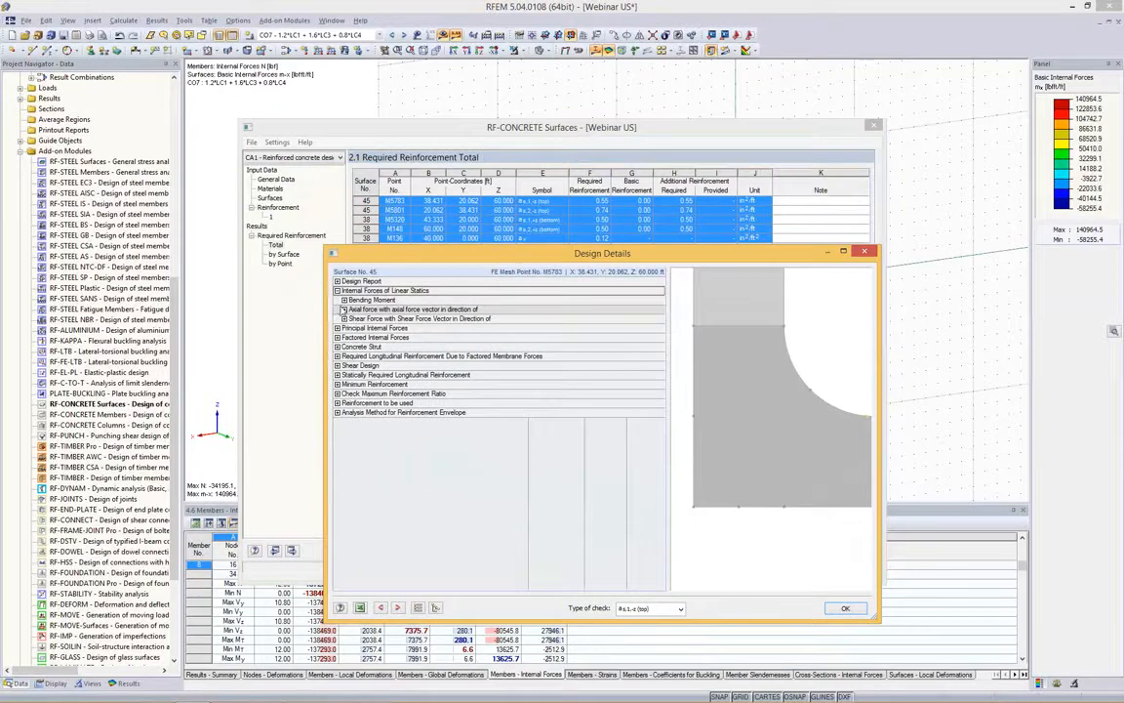
pyautogui.click(343, 300)
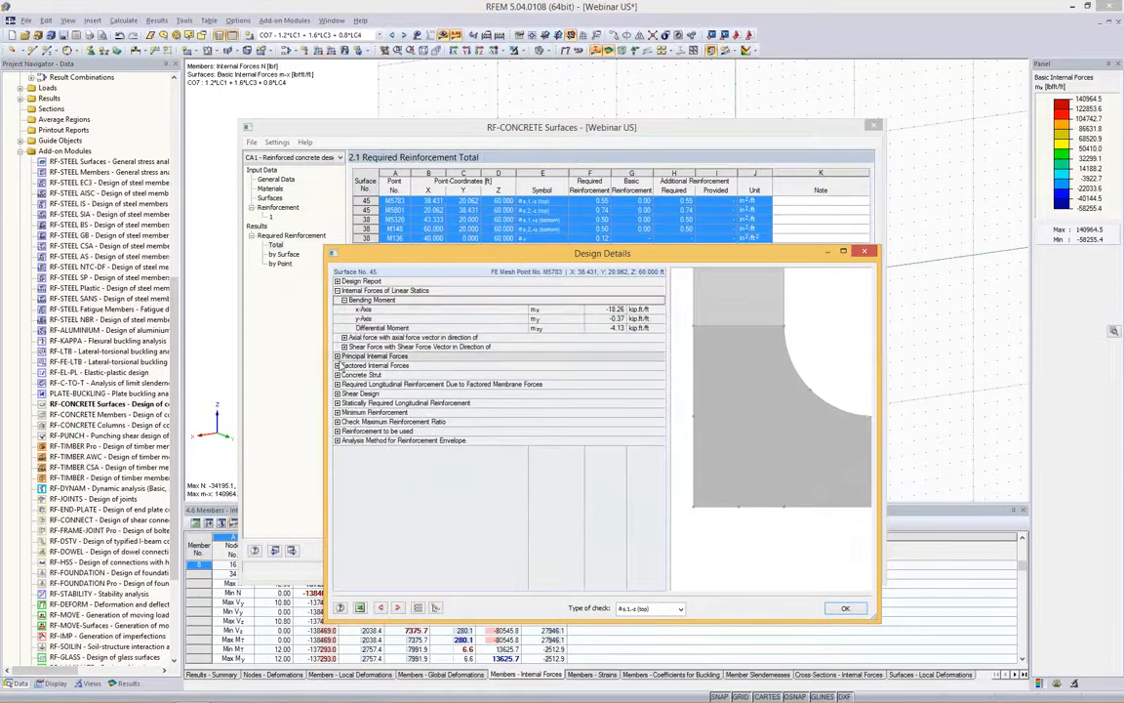
pyautogui.click(336, 355)
pyautogui.click(344, 365)
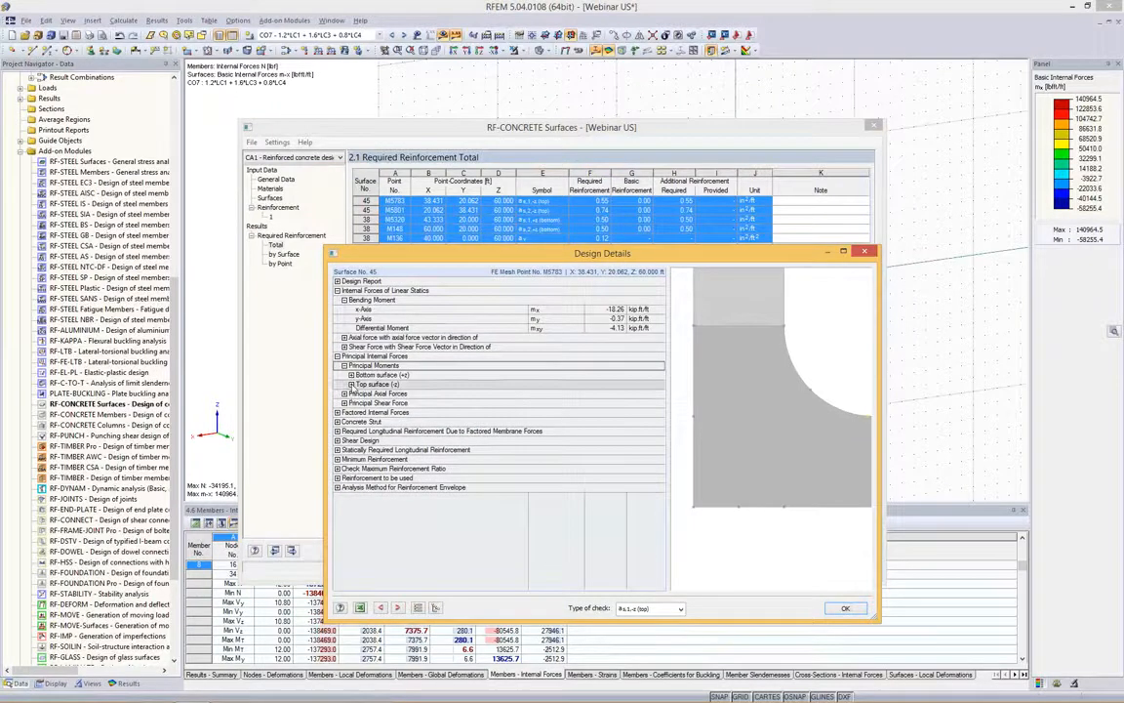
pyautogui.click(350, 384)
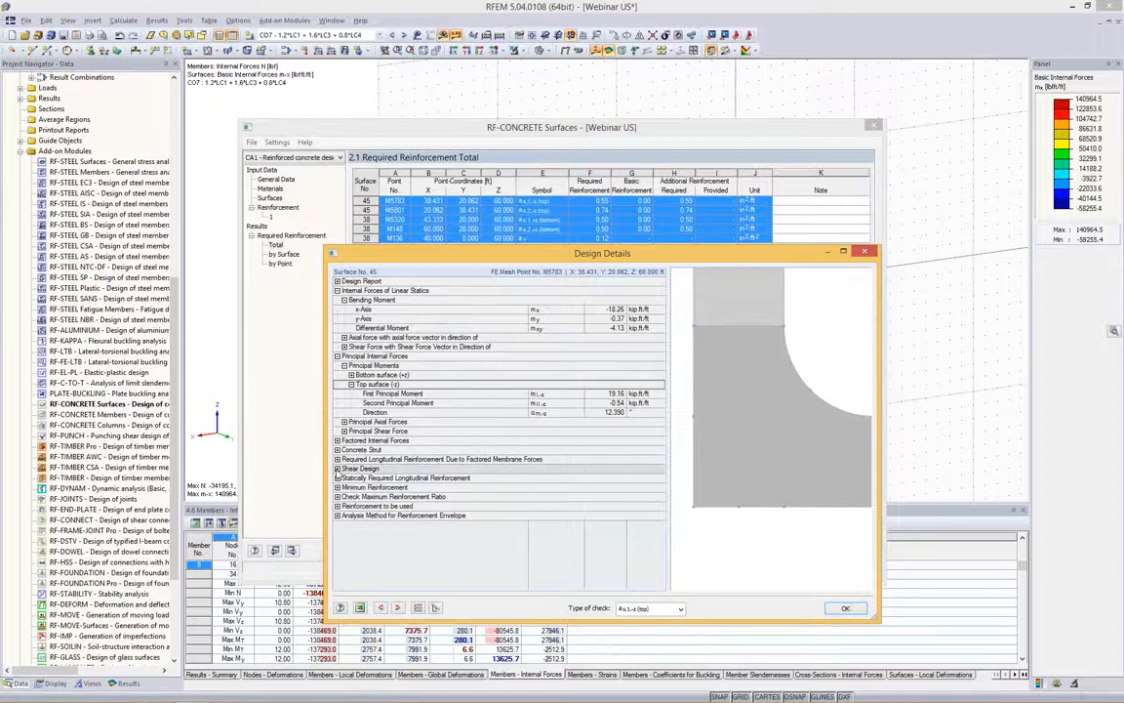
pyautogui.click(337, 468)
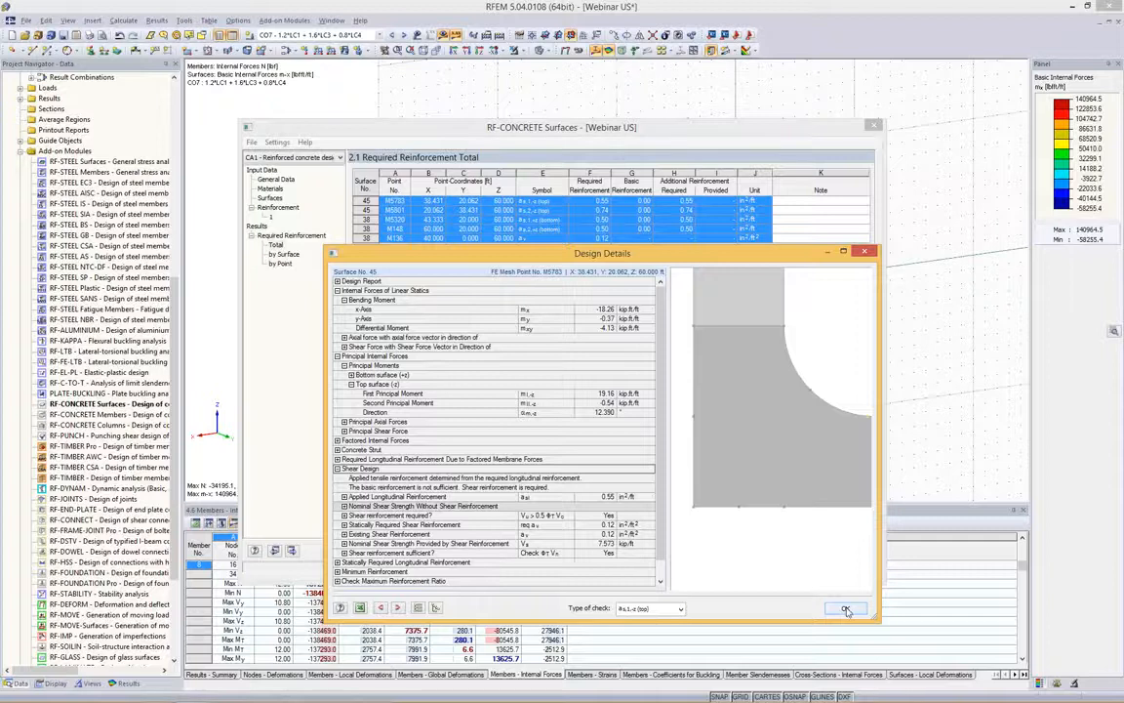
pyautogui.moveTo(614, 257); pyautogui.dragTo(587, 184)
pyautogui.click(819, 535)
# Review the total required, basic and additional reinforcement for roof surfaces 45 and 38 by highlighting the result rows.
pyautogui.click(643, 208)
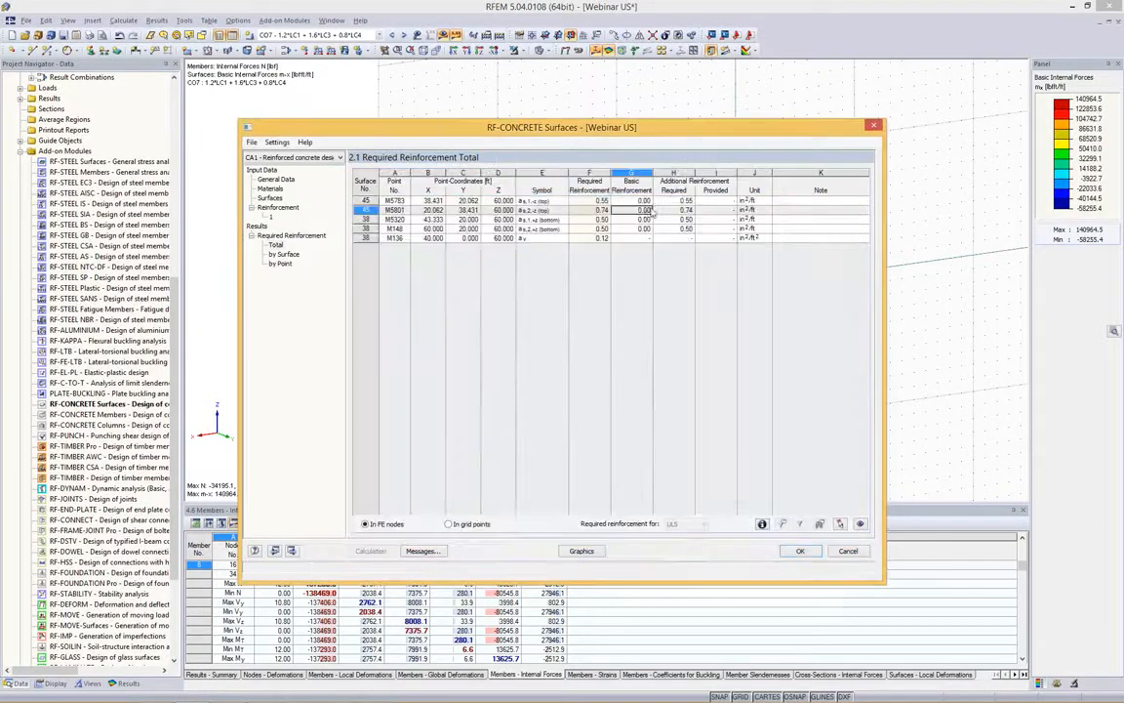
pyautogui.moveTo(754, 201); pyautogui.dragTo(460, 238)
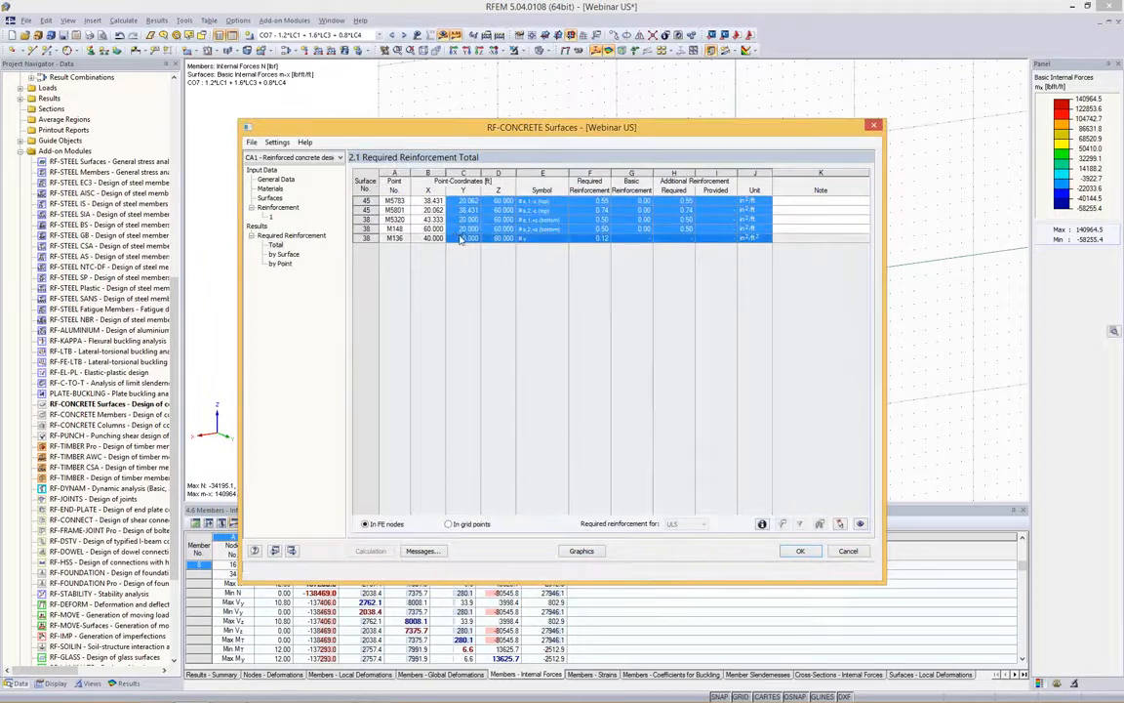
pyautogui.click(400, 201)
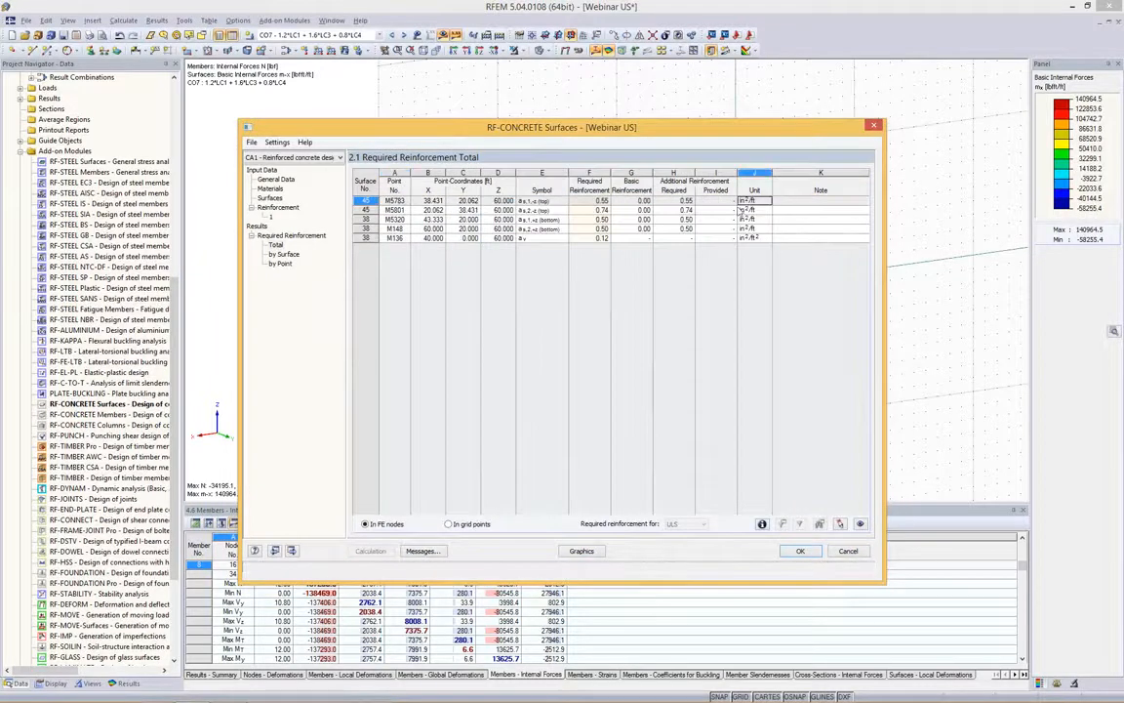
pyautogui.moveTo(738, 203); pyautogui.dragTo(396, 250)
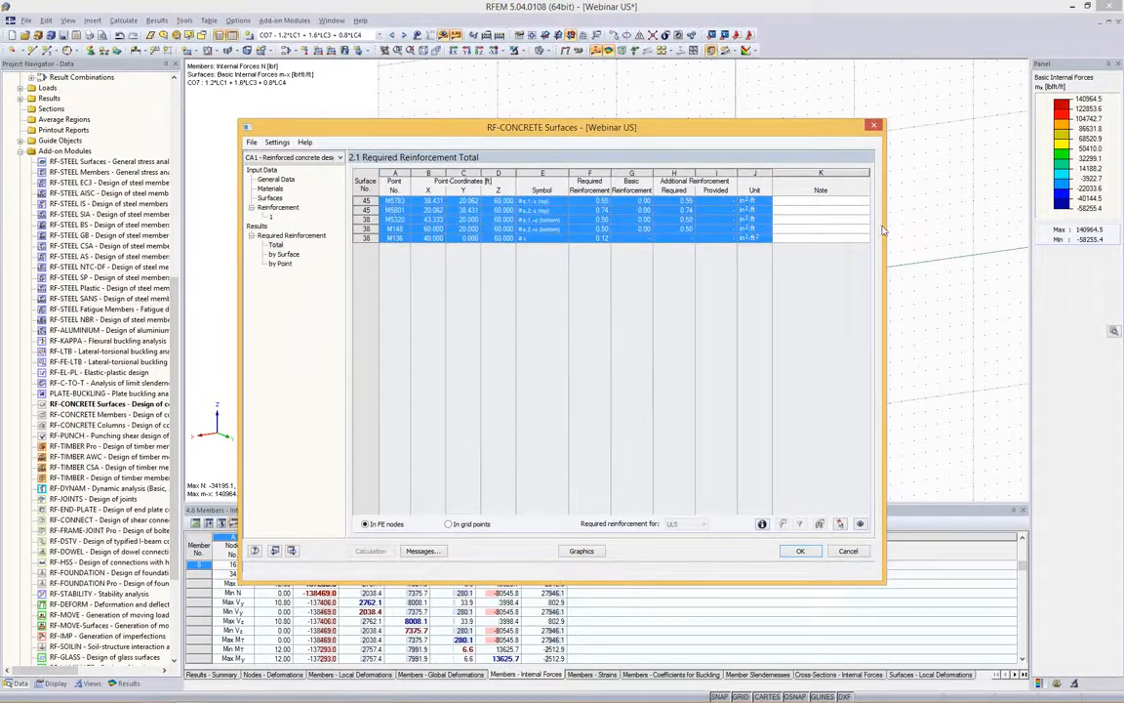
pyautogui.click(778, 211)
pyautogui.moveTo(756, 202); pyautogui.dragTo(356, 236)
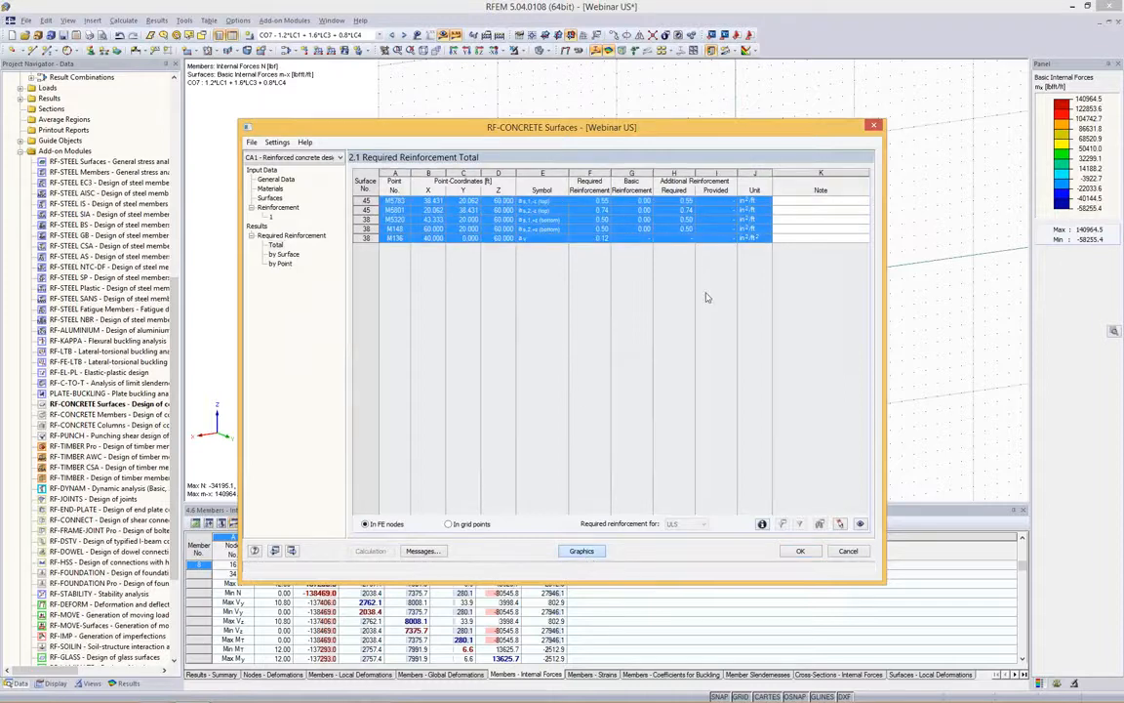
# Show the concrete design results graphically and examine the roof's top required reinforcement and the available shear reinforcement results.
pyautogui.scroll(5, 693, 119)
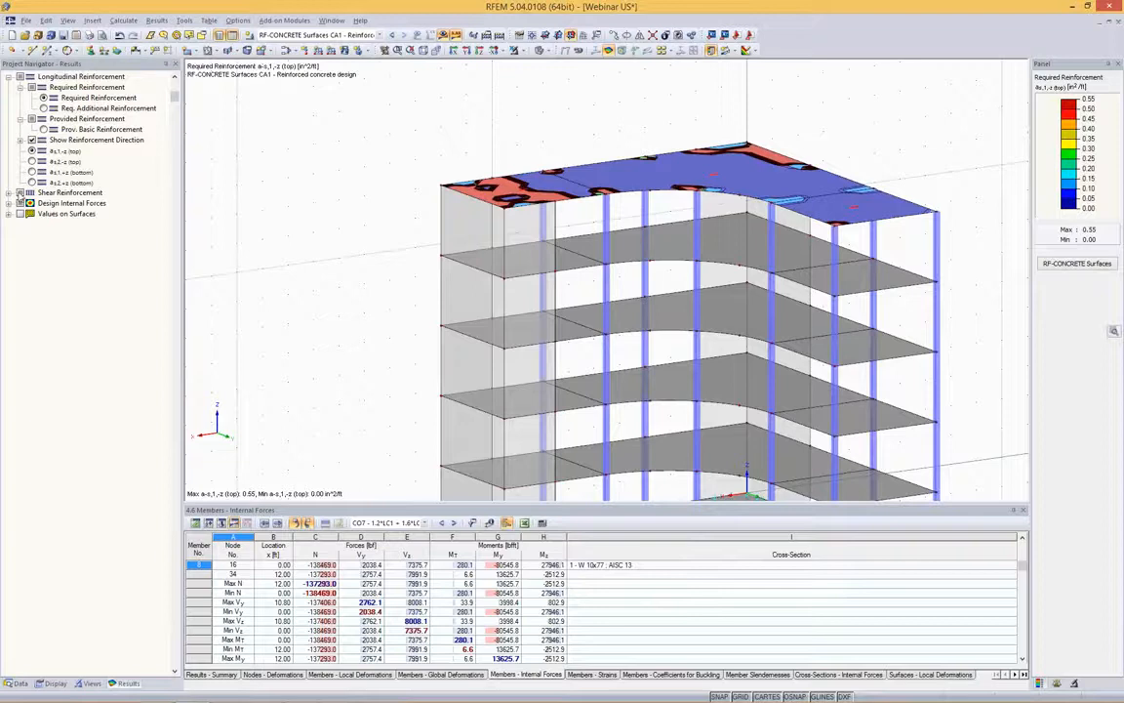
pyautogui.click(9, 193)
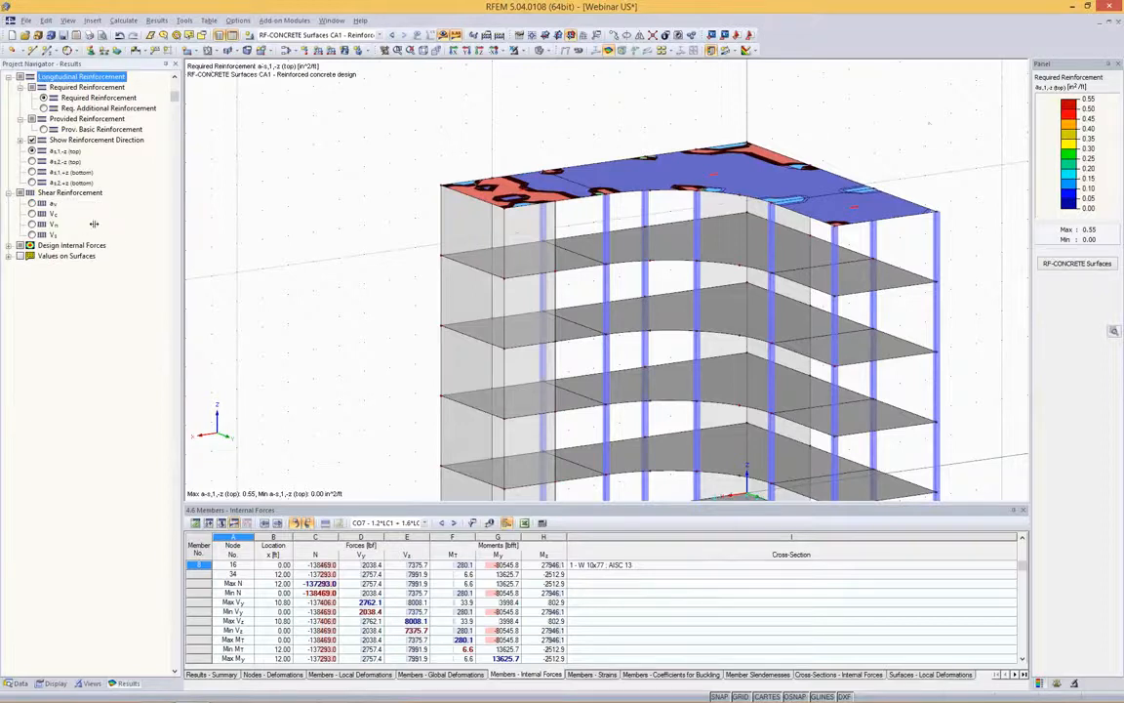
pyautogui.moveTo(846, 163); pyautogui.dragTo(425, 293, button='middle')
pyautogui.click(425, 51)
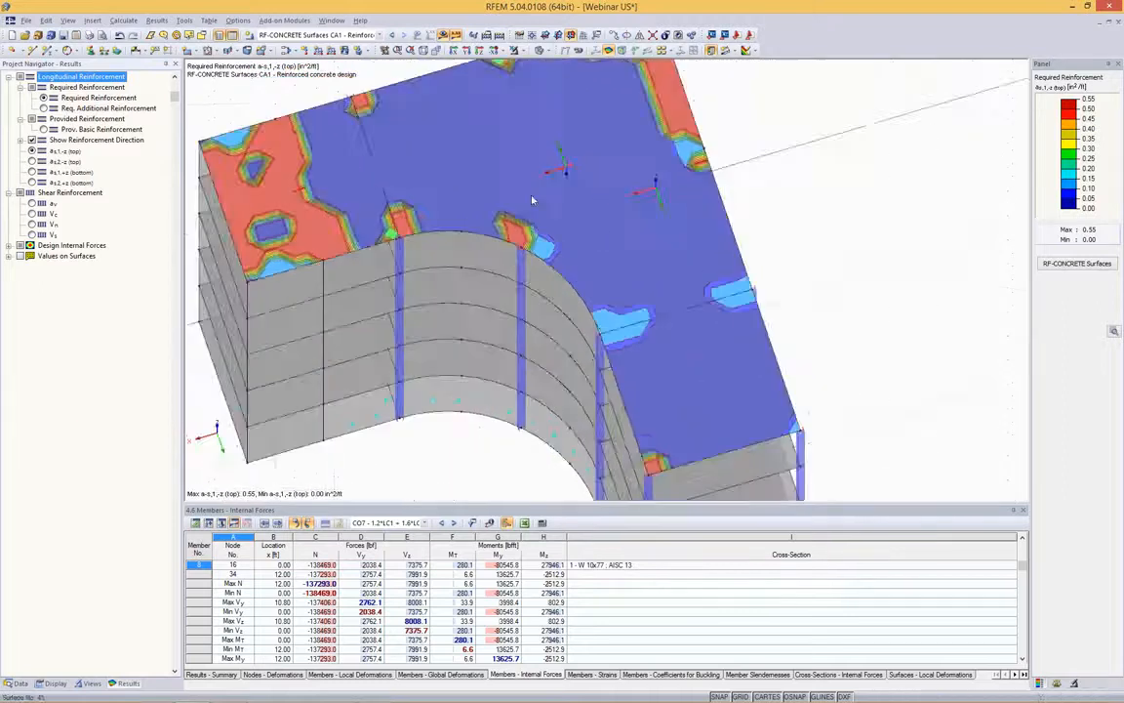
pyautogui.moveTo(752, 96); pyautogui.dragTo(635, 313, button='middle')
pyautogui.hotkey('ctrl', 'p')
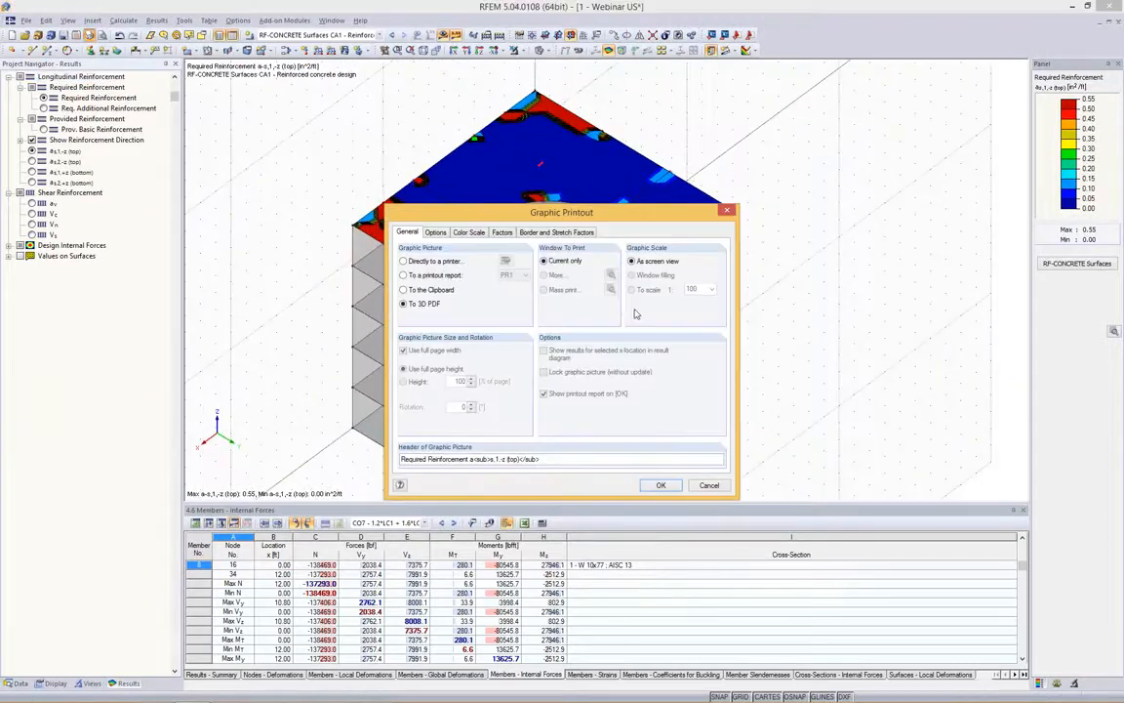
pyautogui.click(404, 275)
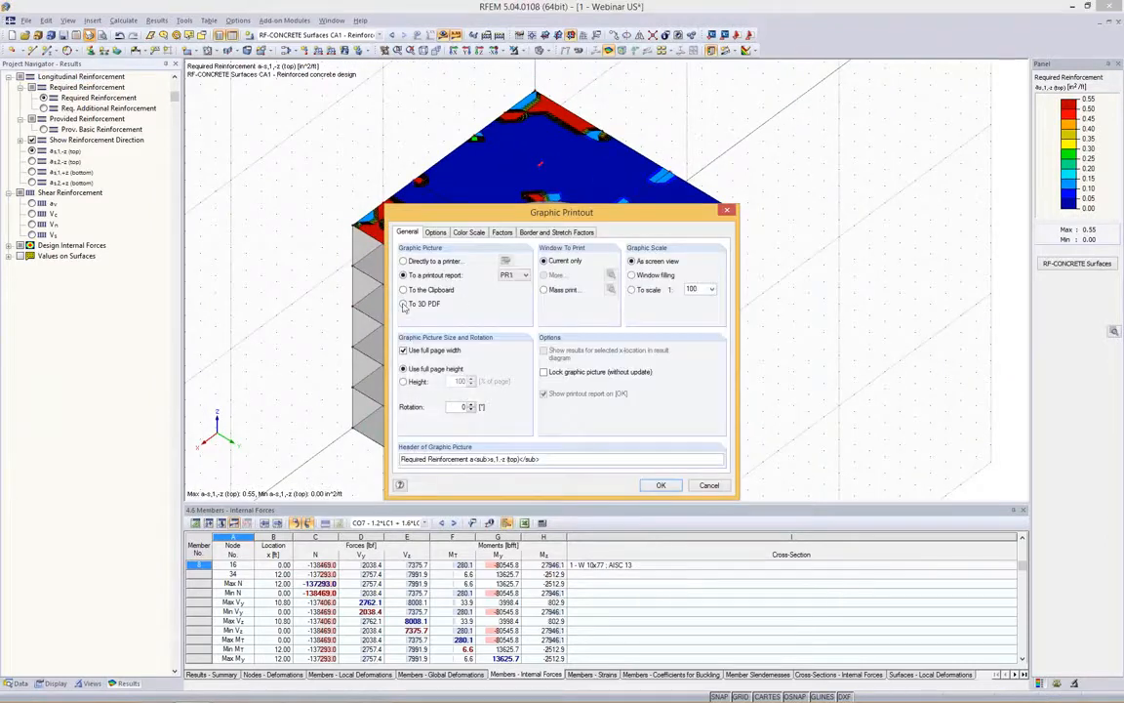
pyautogui.click(711, 485)
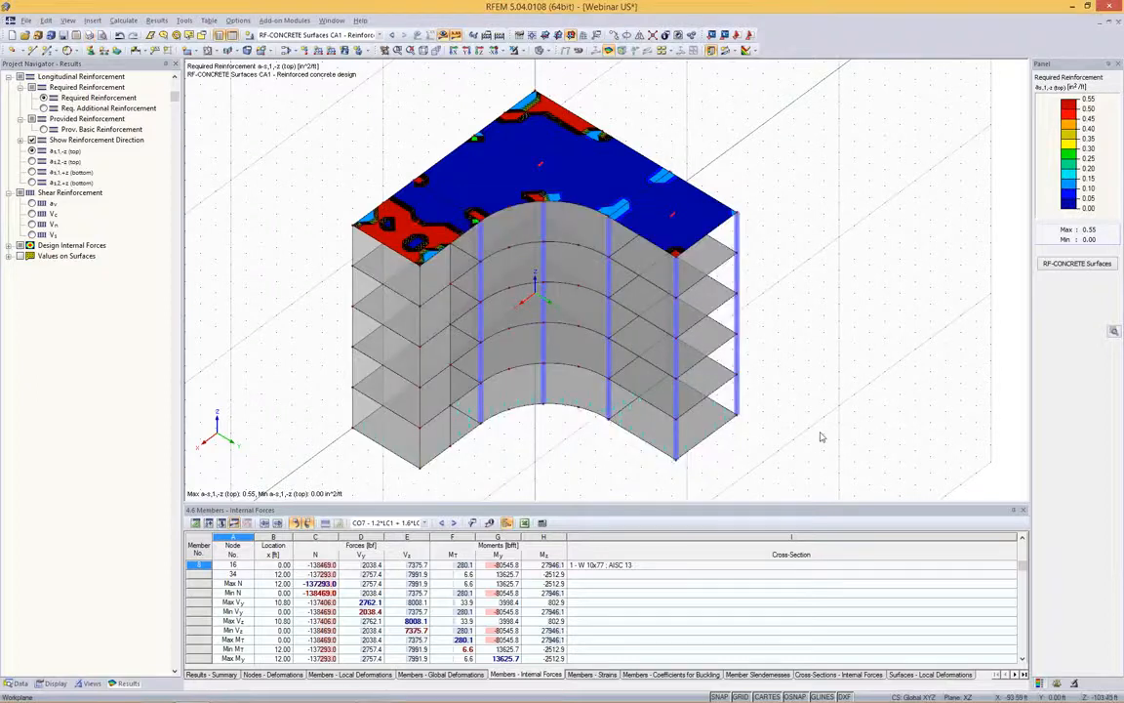
# Hide the reinforcement results on the model, pick out the steel columns and clear the selection.
pyautogui.click(400, 34)
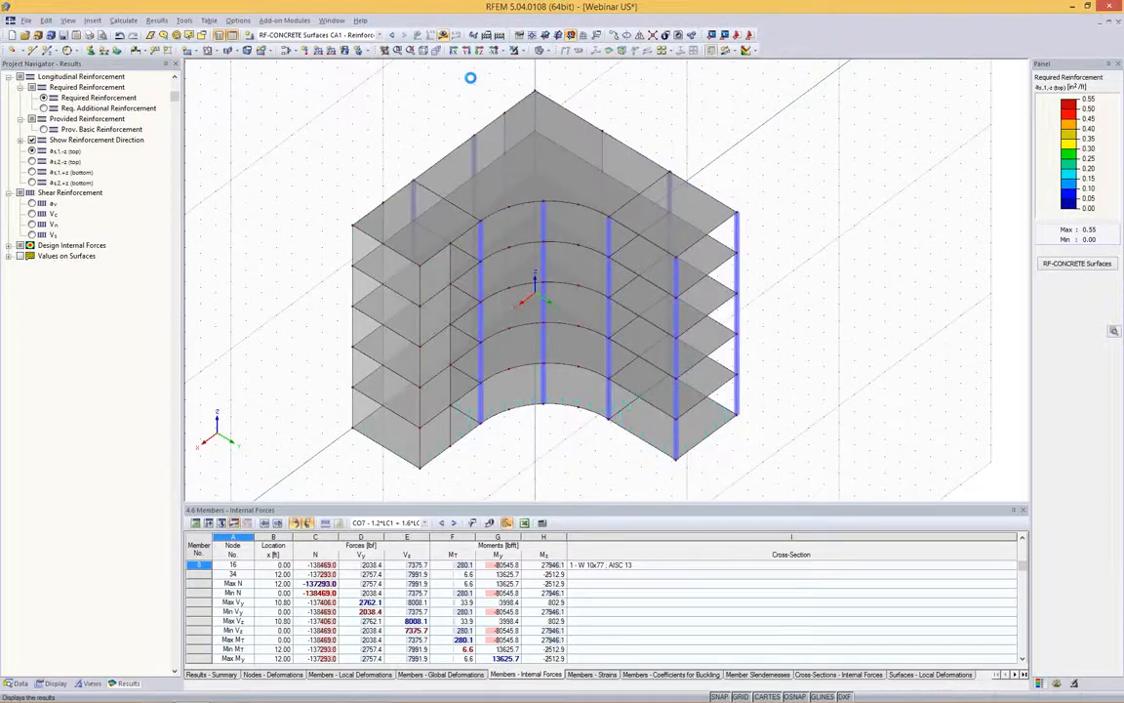
pyautogui.click(609, 232)
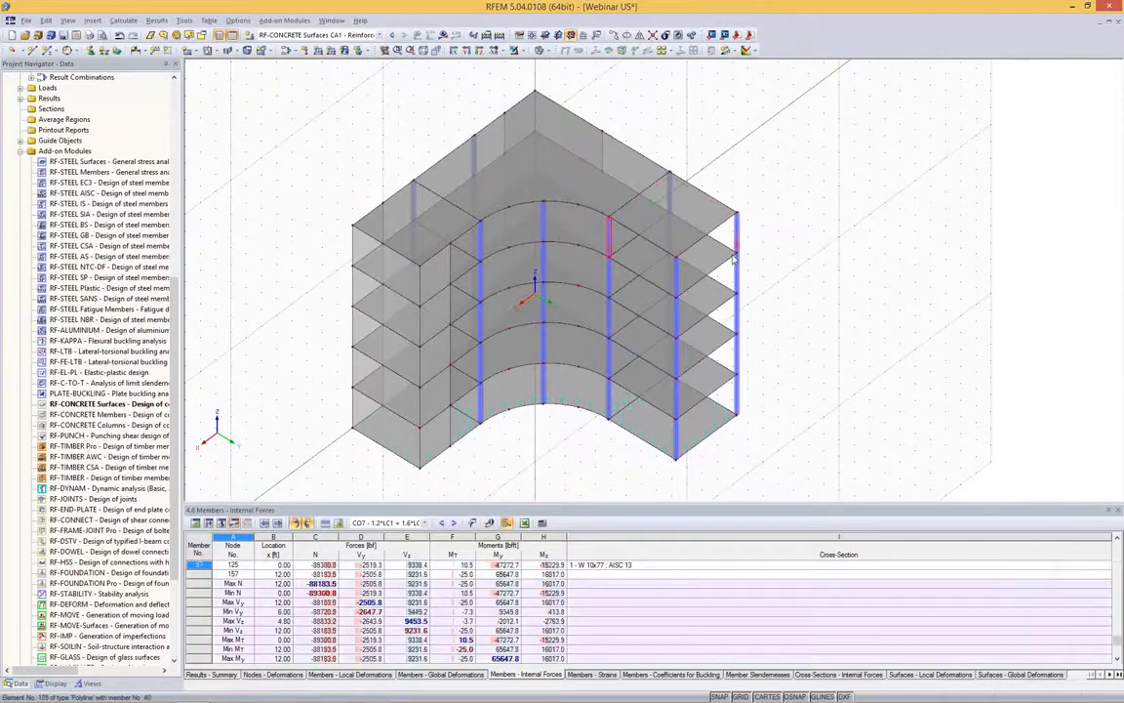
pyautogui.click(836, 263)
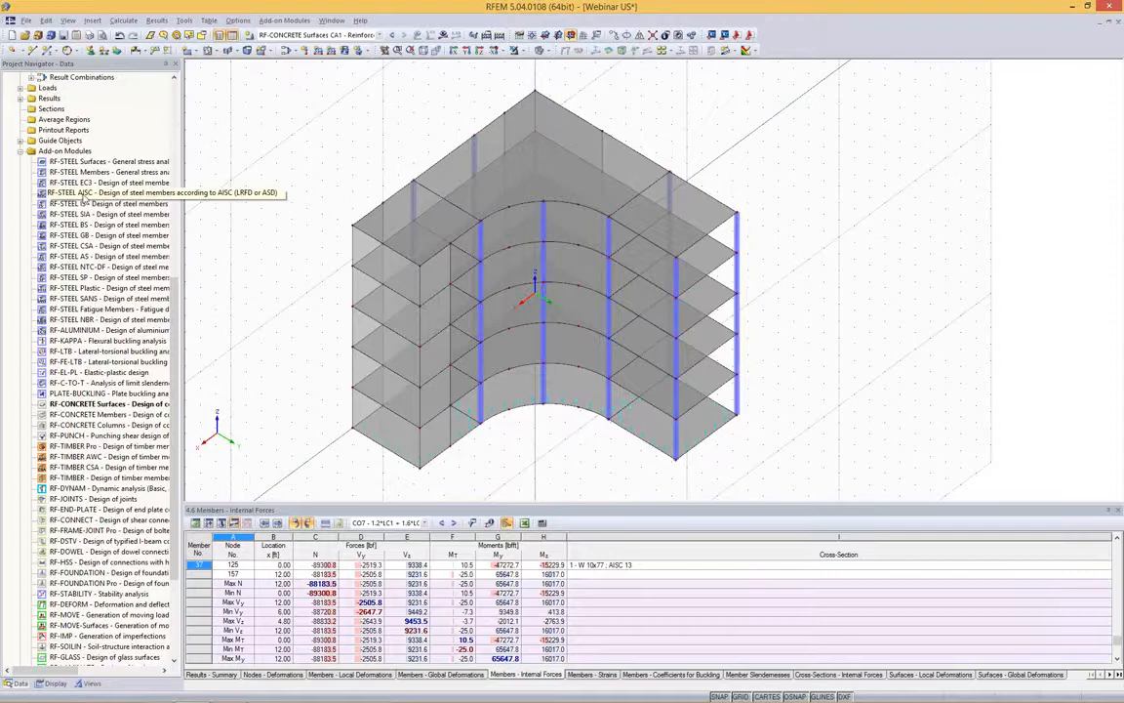
# Set up an RF-STEEL AISC design case for all members according to LRFD 2010 with load combination CO7.
pyautogui.doubleClick(84, 193)
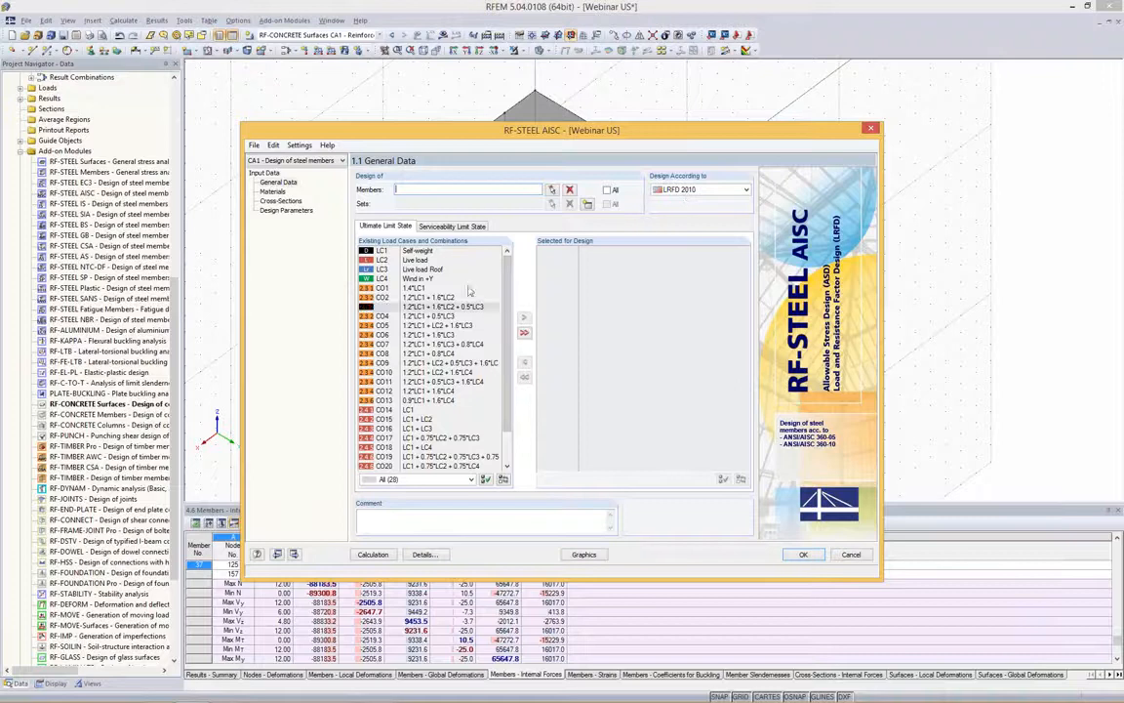
pyautogui.click(723, 191)
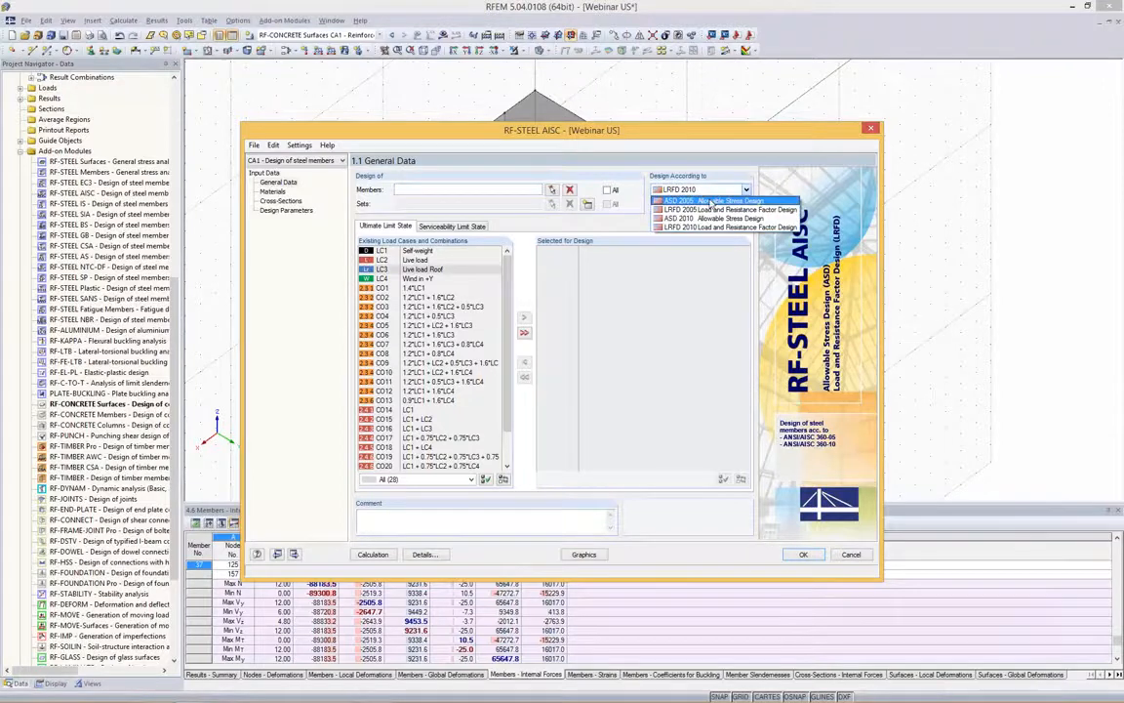
pyautogui.click(701, 226)
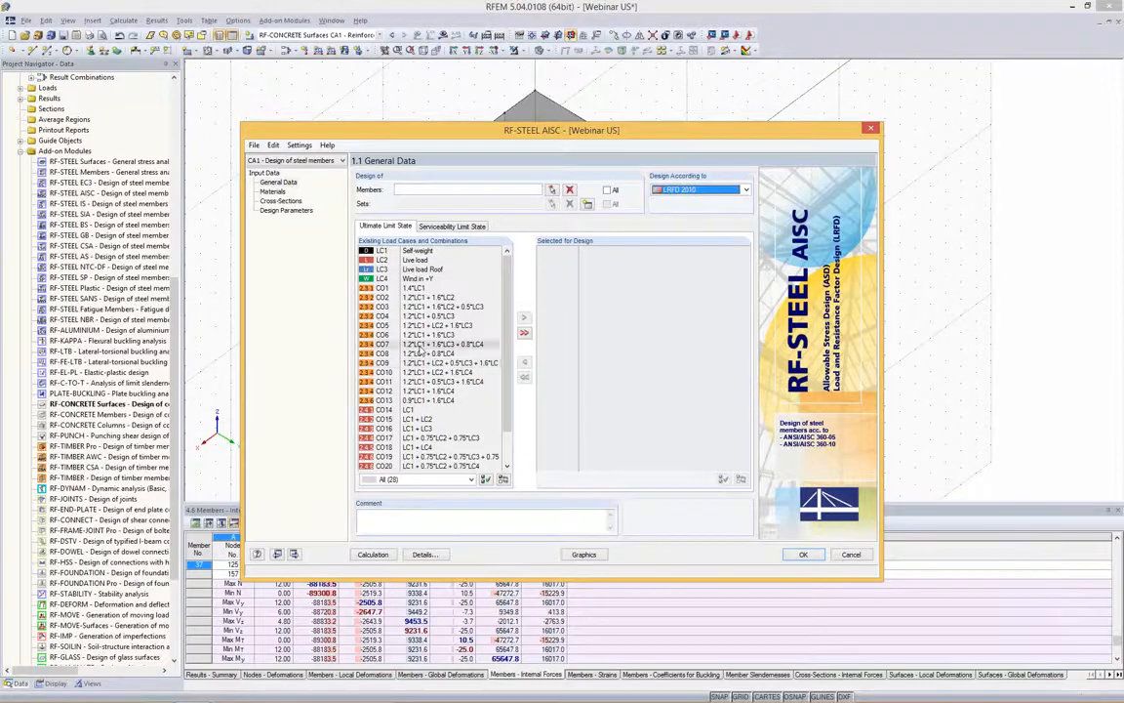
pyautogui.moveTo(429, 343); pyautogui.dragTo(580, 250)
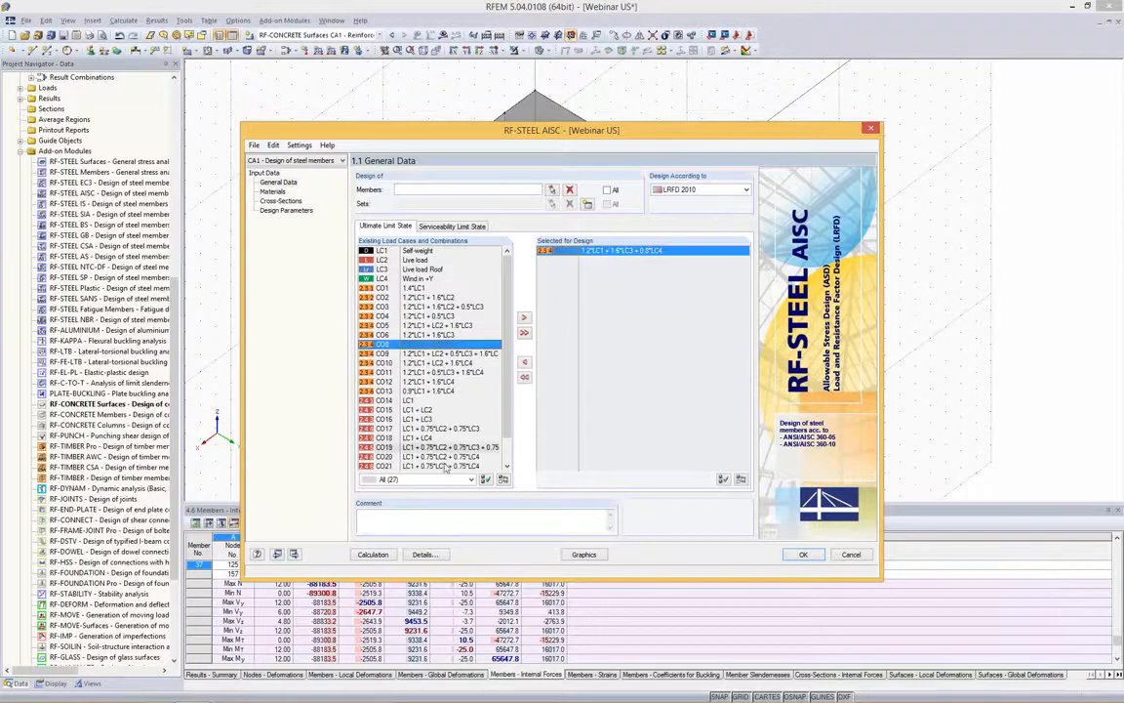
pyautogui.click(471, 479)
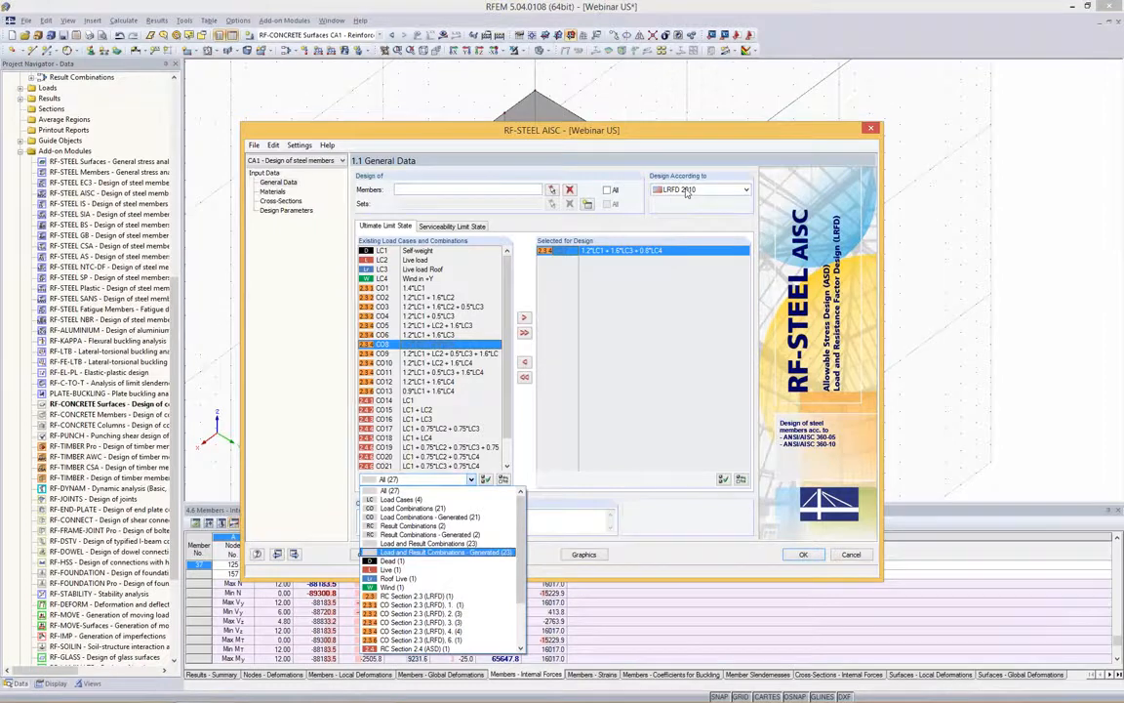
pyautogui.click(618, 125)
pyautogui.click(607, 189)
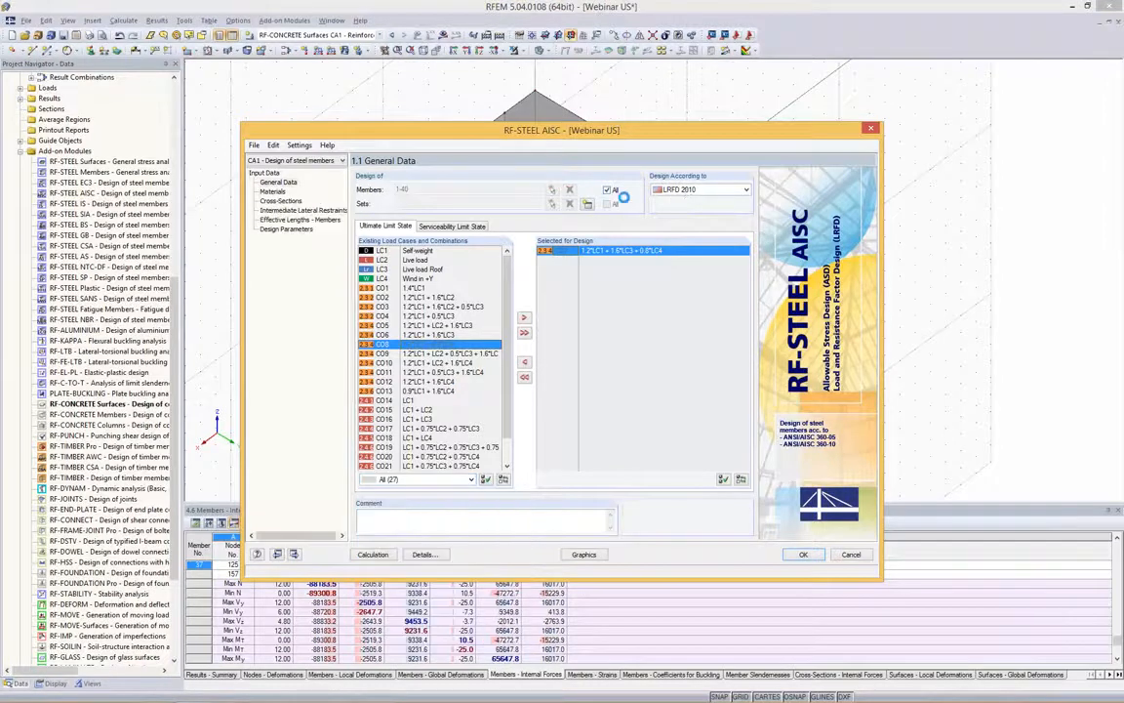
# Review the Steel A992 material properties and the columns selected for design in the model.
pyautogui.click(273, 191)
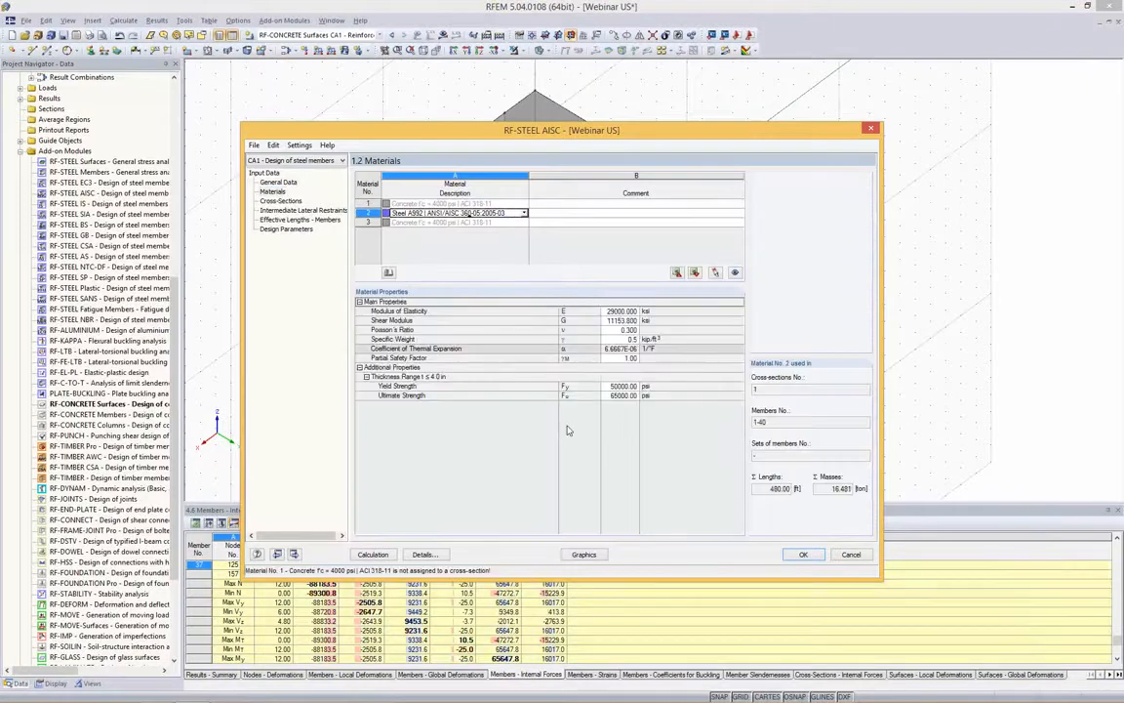
pyautogui.moveTo(627, 399); pyautogui.dragTo(420, 318)
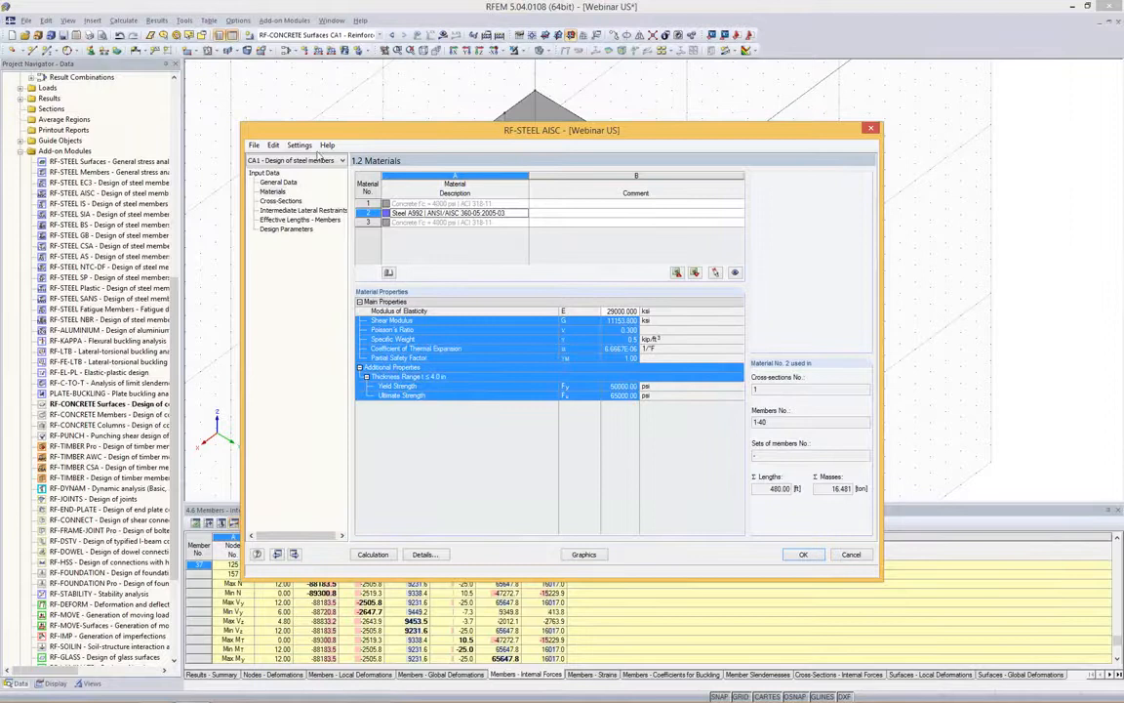
pyautogui.moveTo(326, 135); pyautogui.dragTo(399, 136)
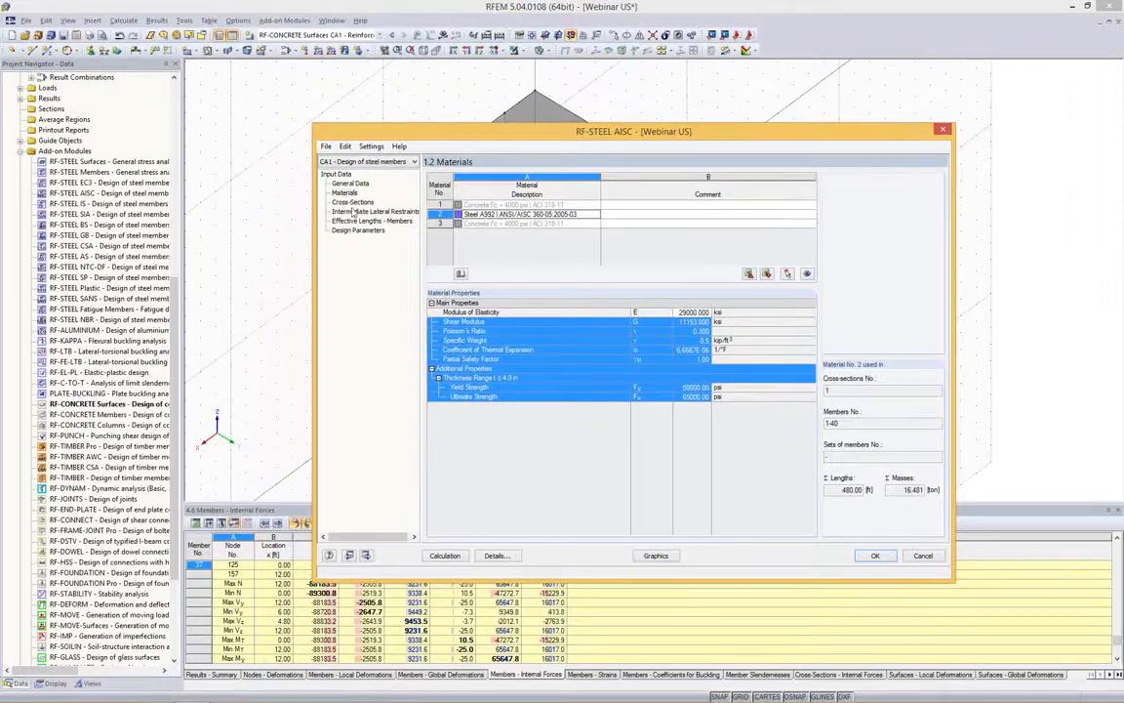
pyautogui.moveTo(494, 135); pyautogui.dragTo(464, 393)
pyautogui.click(330, 433)
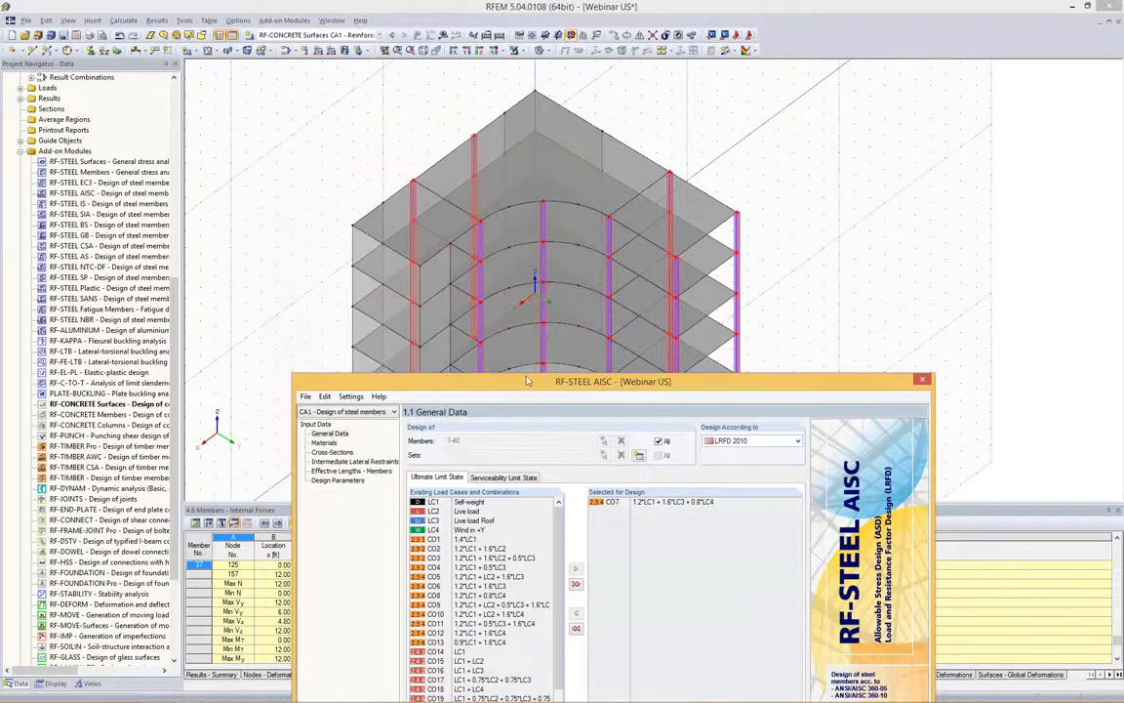
pyautogui.moveTo(527, 383); pyautogui.dragTo(538, 93)
# Review the W 10x77 cross-section's optimization options, the intermediate lateral restraints and the members' effective lengths.
pyautogui.click(337, 162)
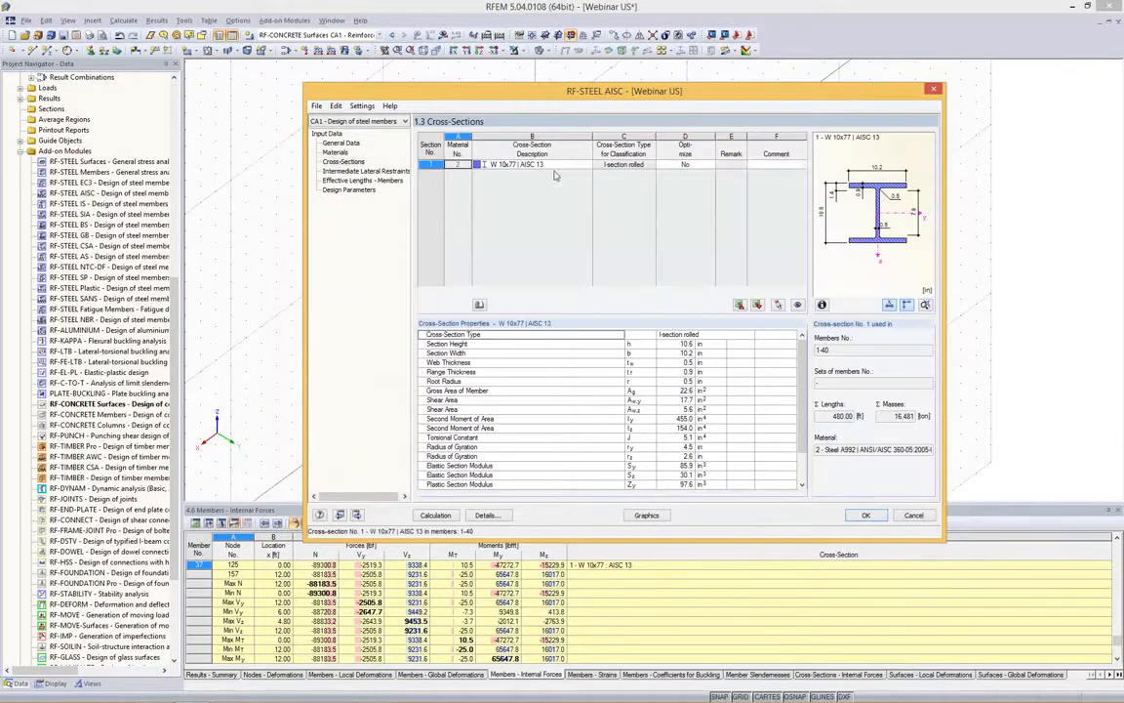
pyautogui.click(710, 166)
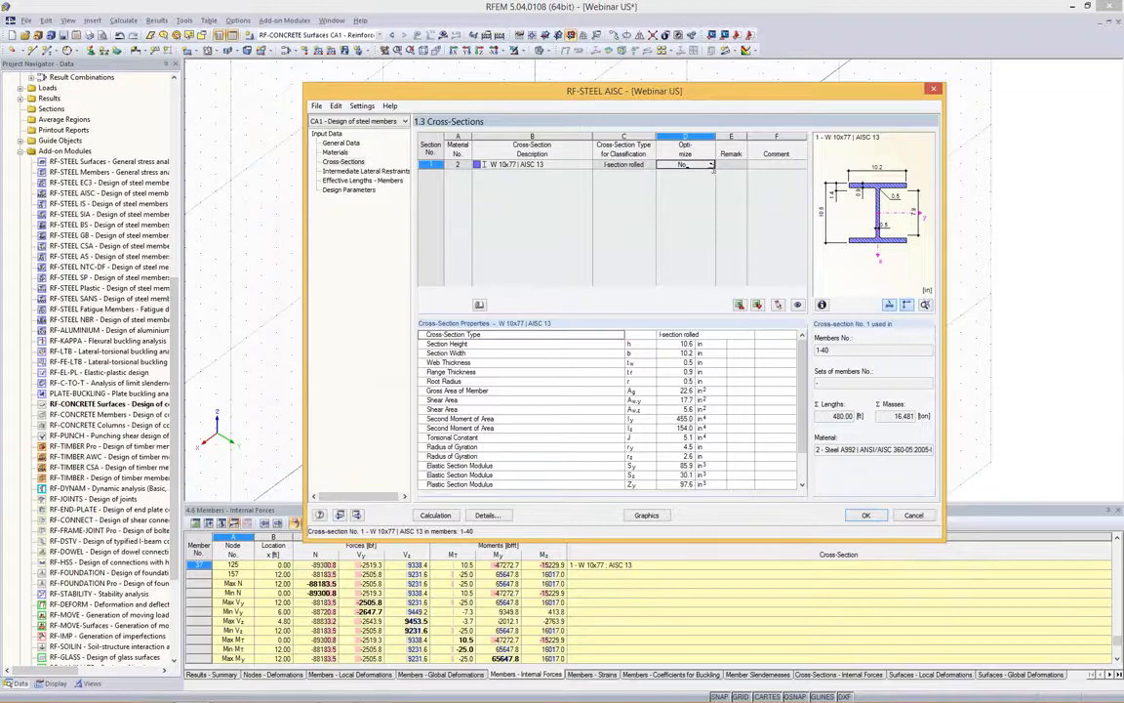
pyautogui.click(713, 166)
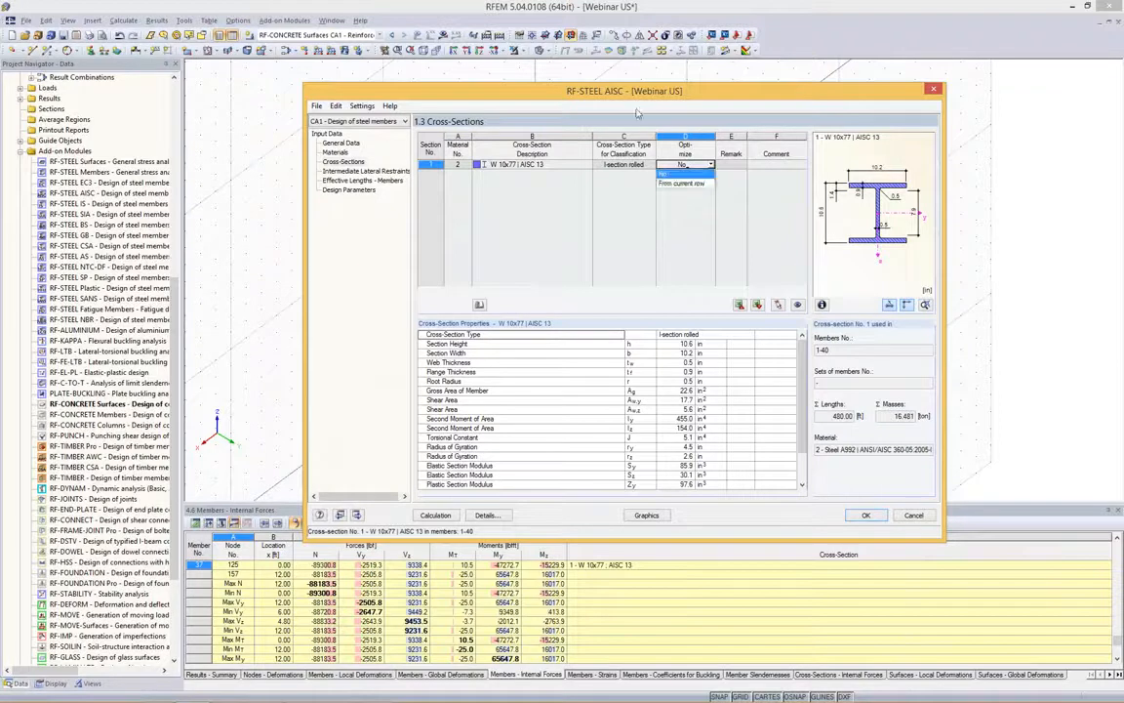
pyautogui.click(343, 164)
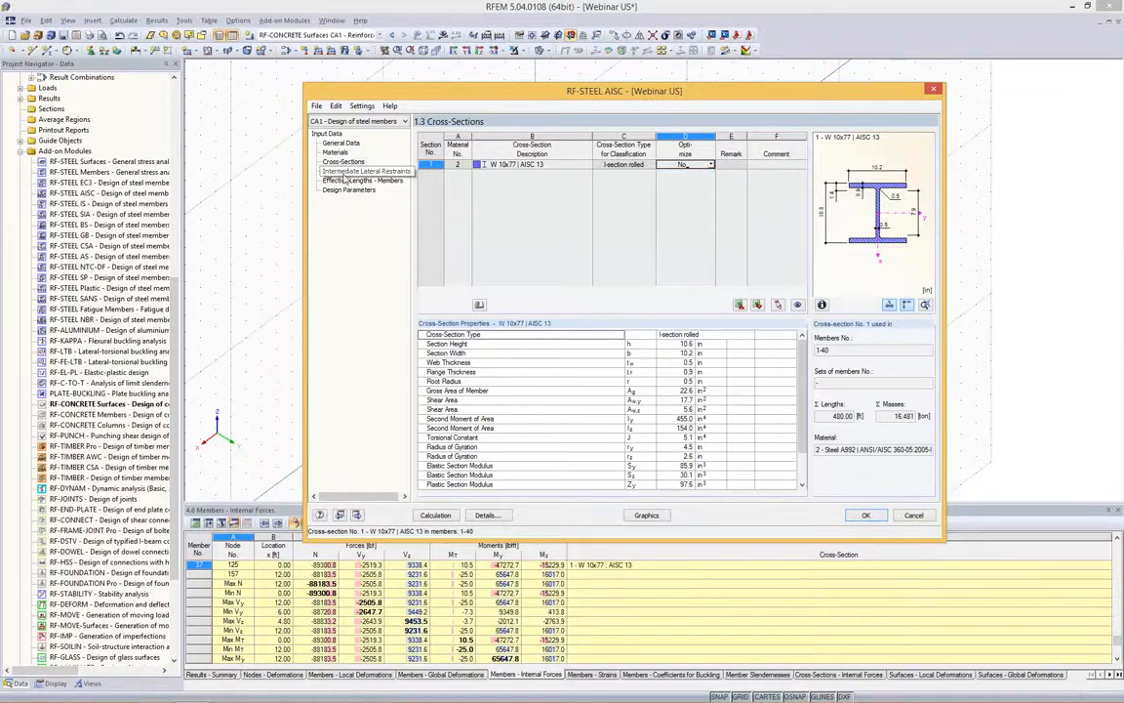
pyautogui.click(343, 173)
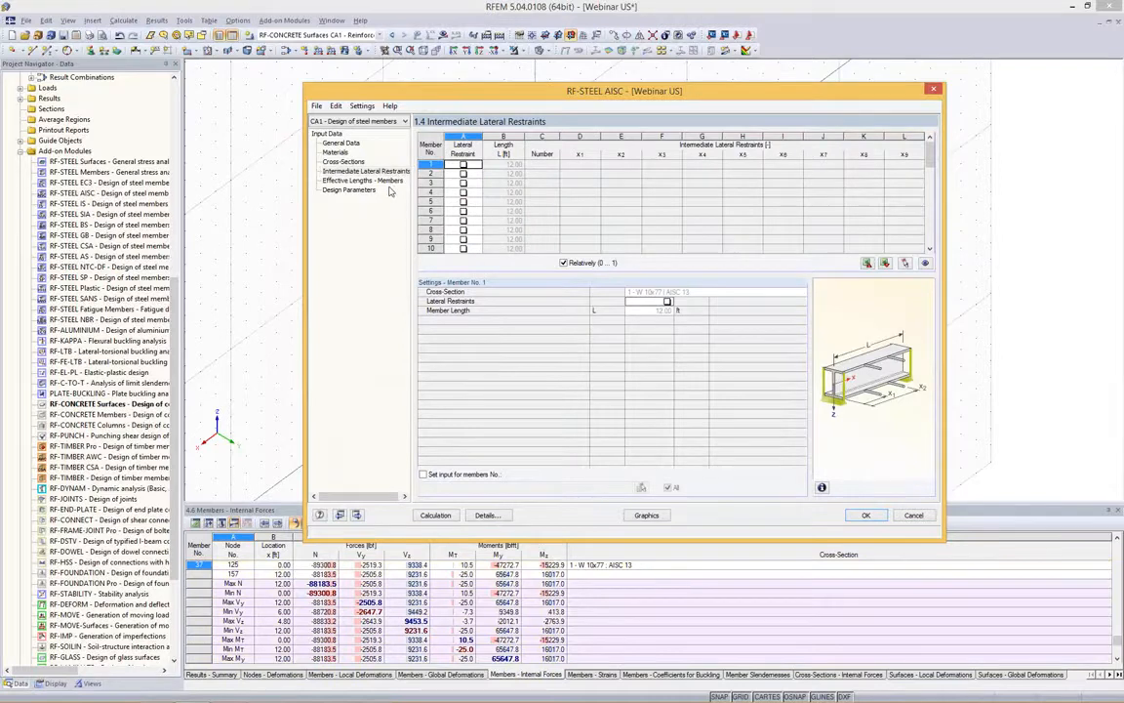
pyautogui.click(389, 183)
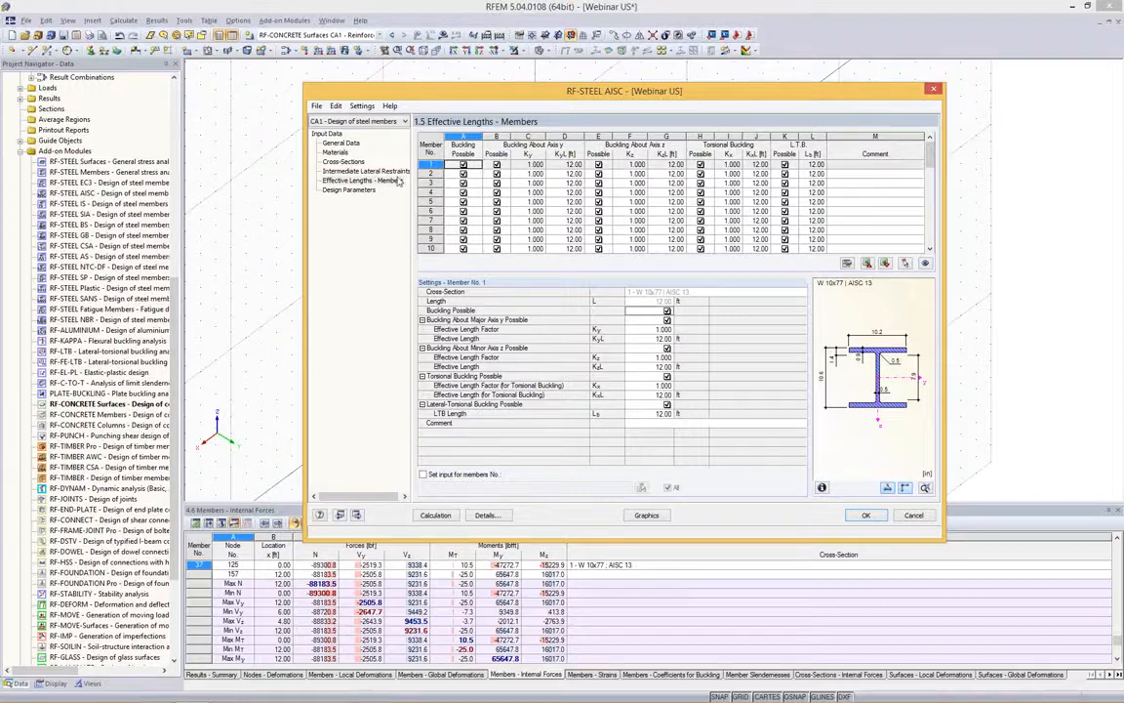
# Check the members' intermediate lateral restraints, effective lengths and design parameters, and run the AISC design calculation.
pyautogui.click(363, 171)
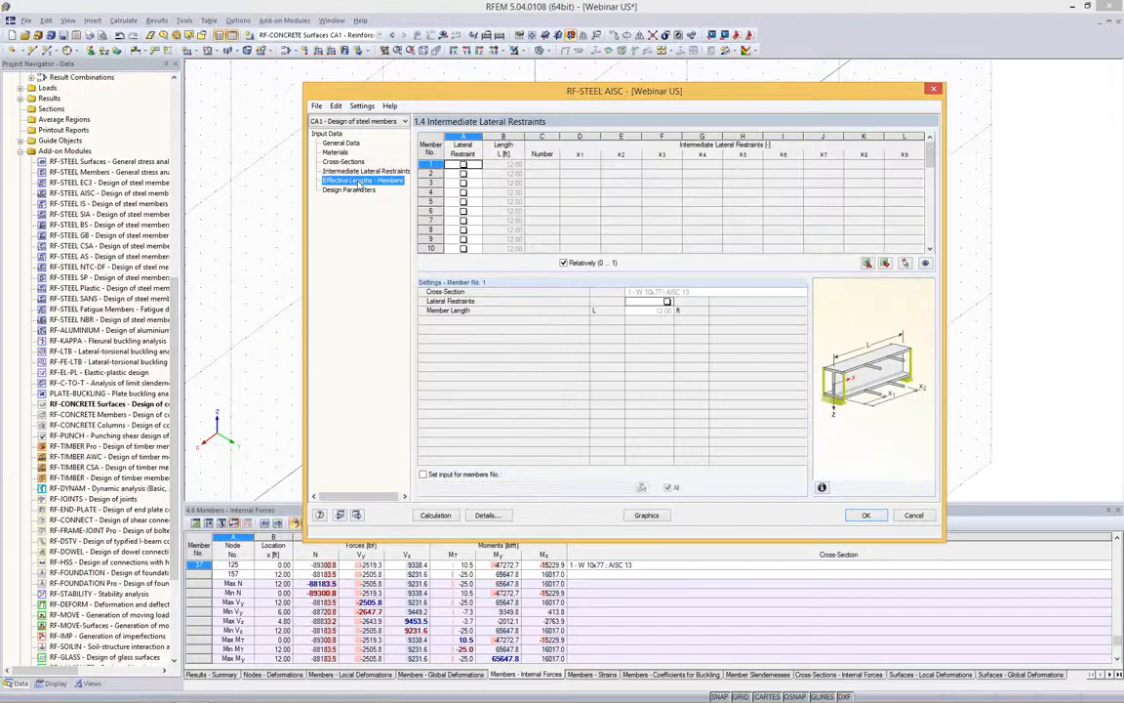
pyautogui.click(353, 181)
pyautogui.click(351, 190)
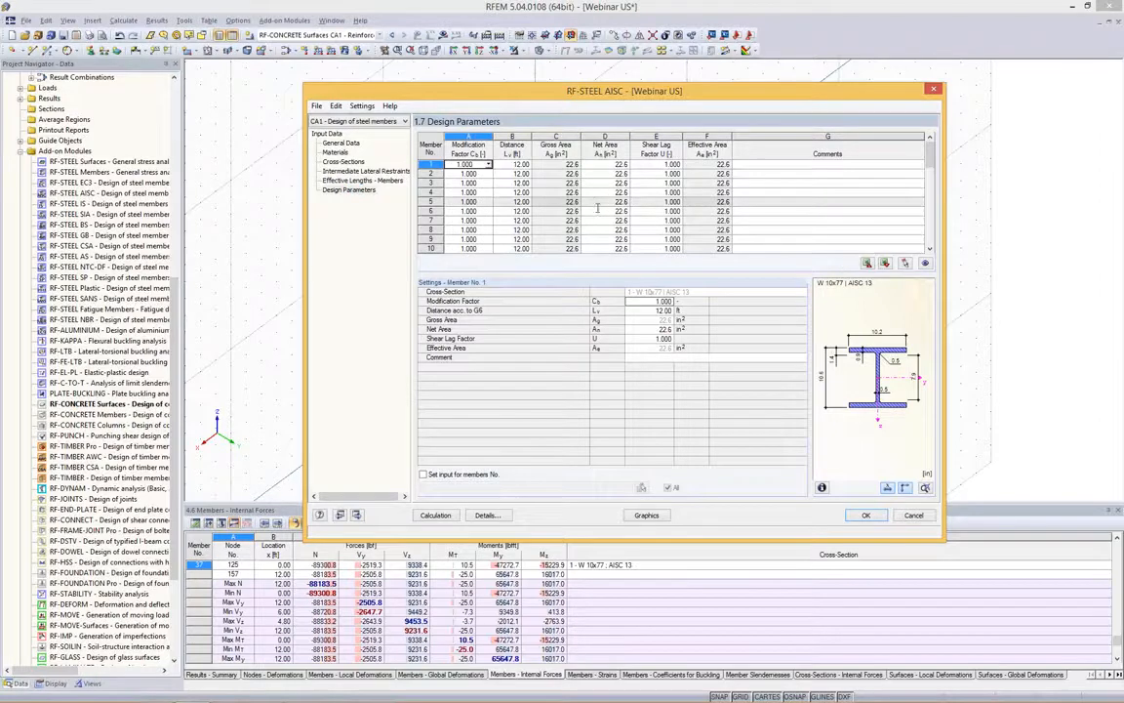
pyautogui.click(423, 518)
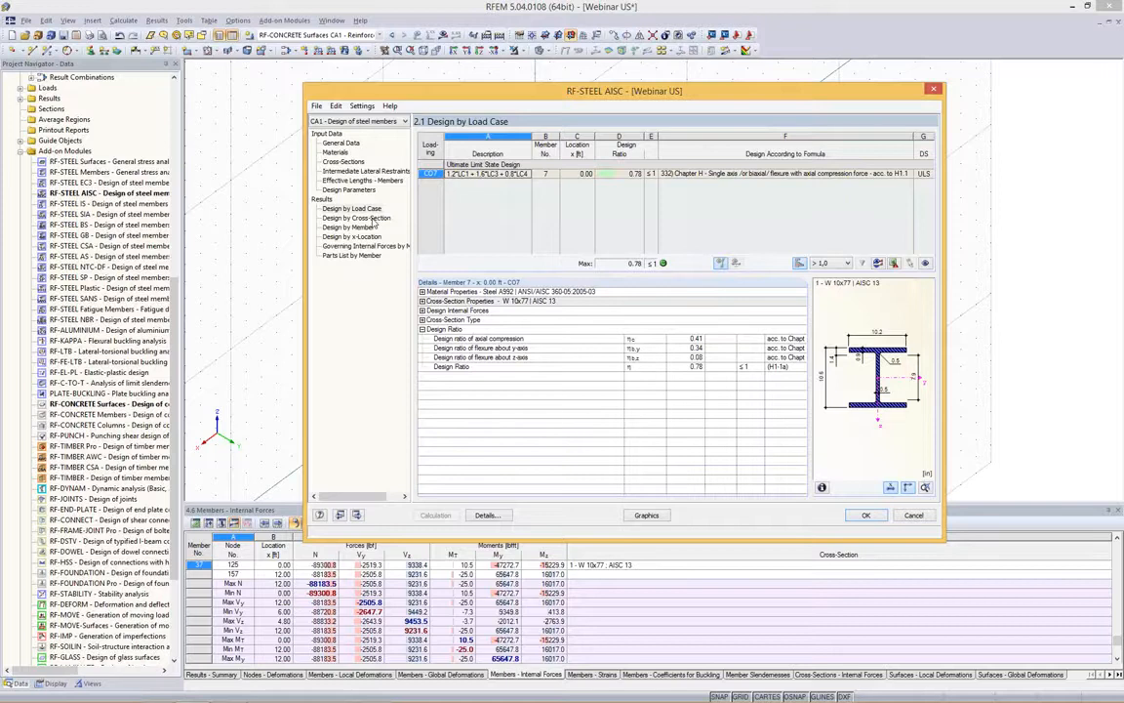
# Show the AISC design results by member and place the results window so the structure's columns can be seen beside it.
pyautogui.click(361, 218)
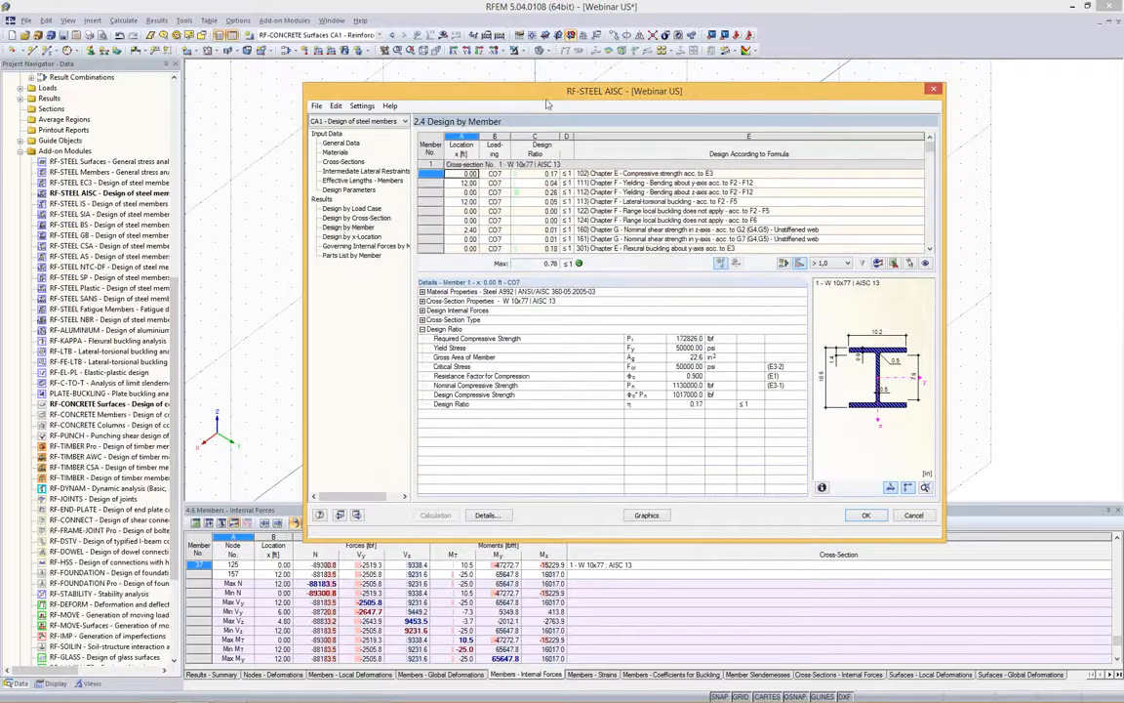
pyautogui.moveTo(517, 107); pyautogui.dragTo(157, 84)
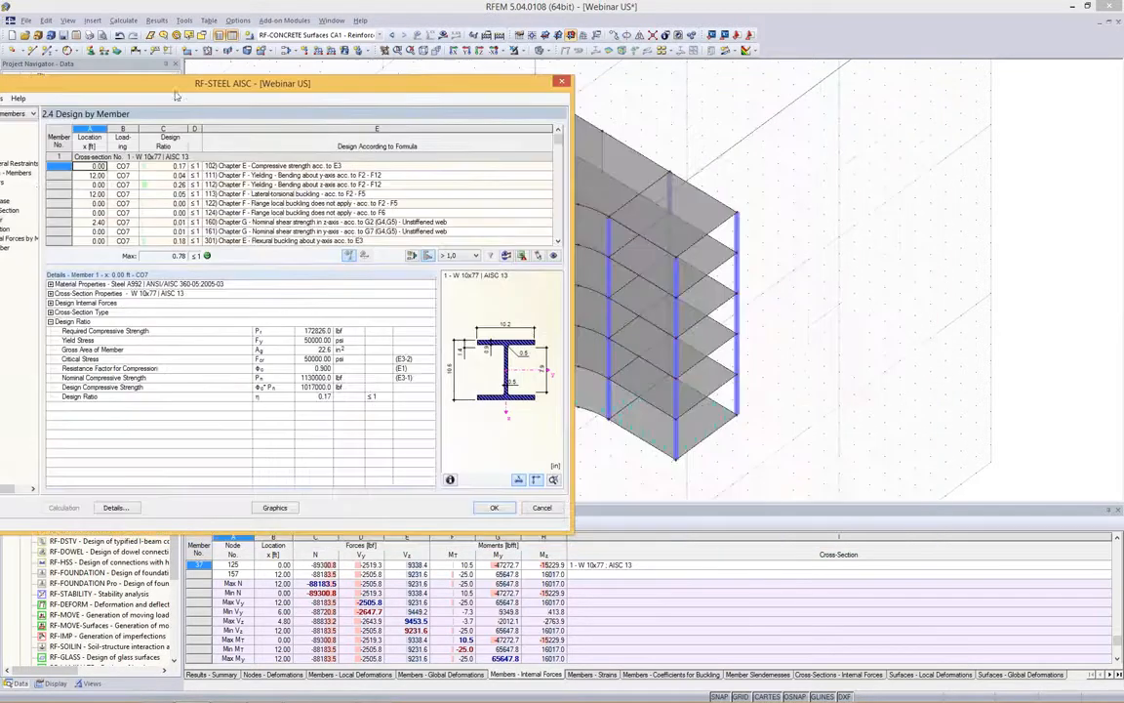
pyautogui.moveTo(432, 88); pyautogui.dragTo(991, 124)
pyautogui.click(683, 227)
pyautogui.scroll(-4, 683, 227)
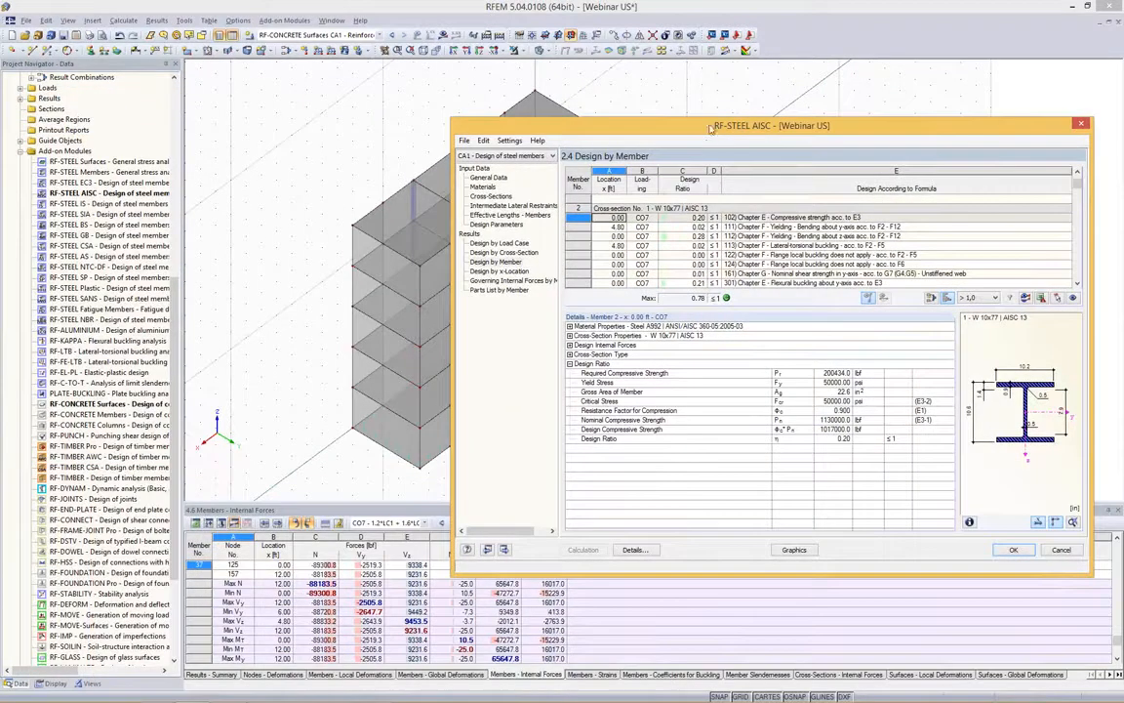
pyautogui.moveTo(709, 143); pyautogui.dragTo(749, 90)
# Examine member 2's bending and compressive strength checks with the design internal forces, and close the steel design module with OK.
pyautogui.click(667, 200)
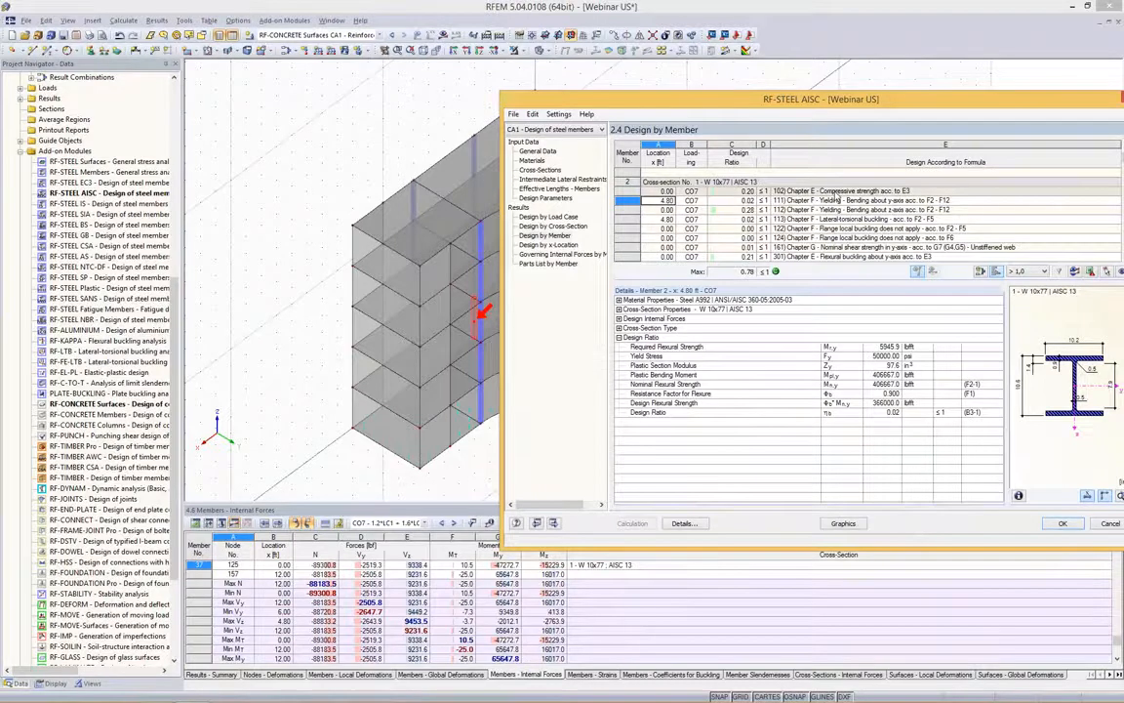
pyautogui.click(936, 191)
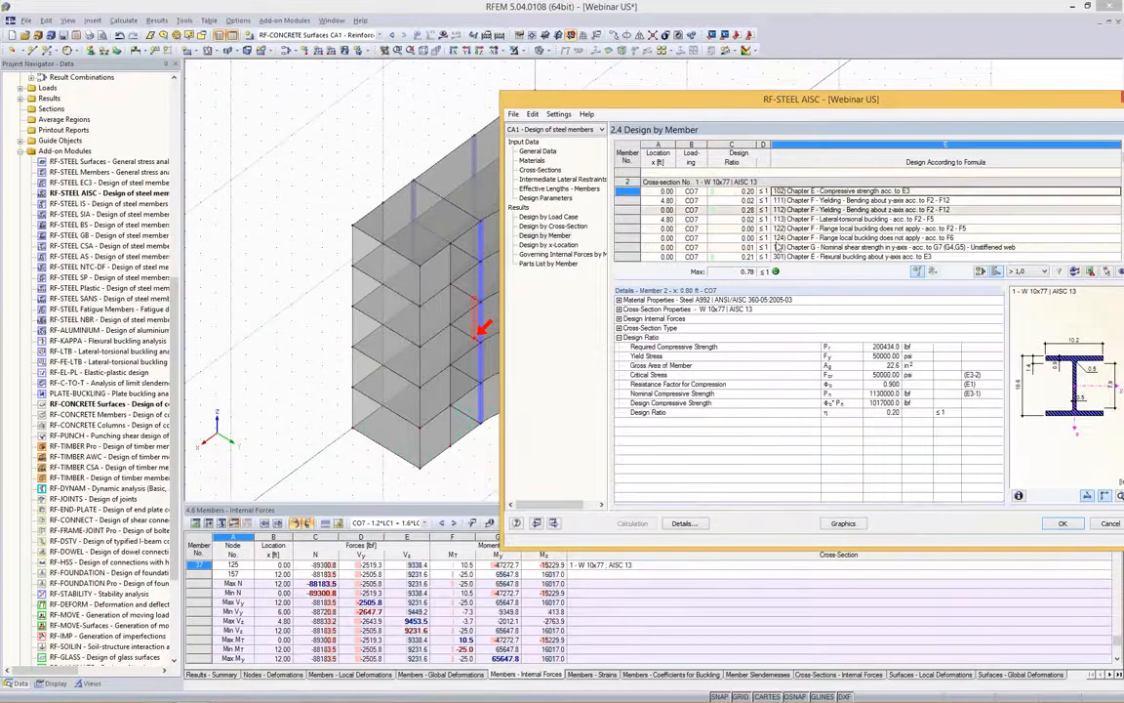
pyautogui.click(618, 318)
pyautogui.click(832, 451)
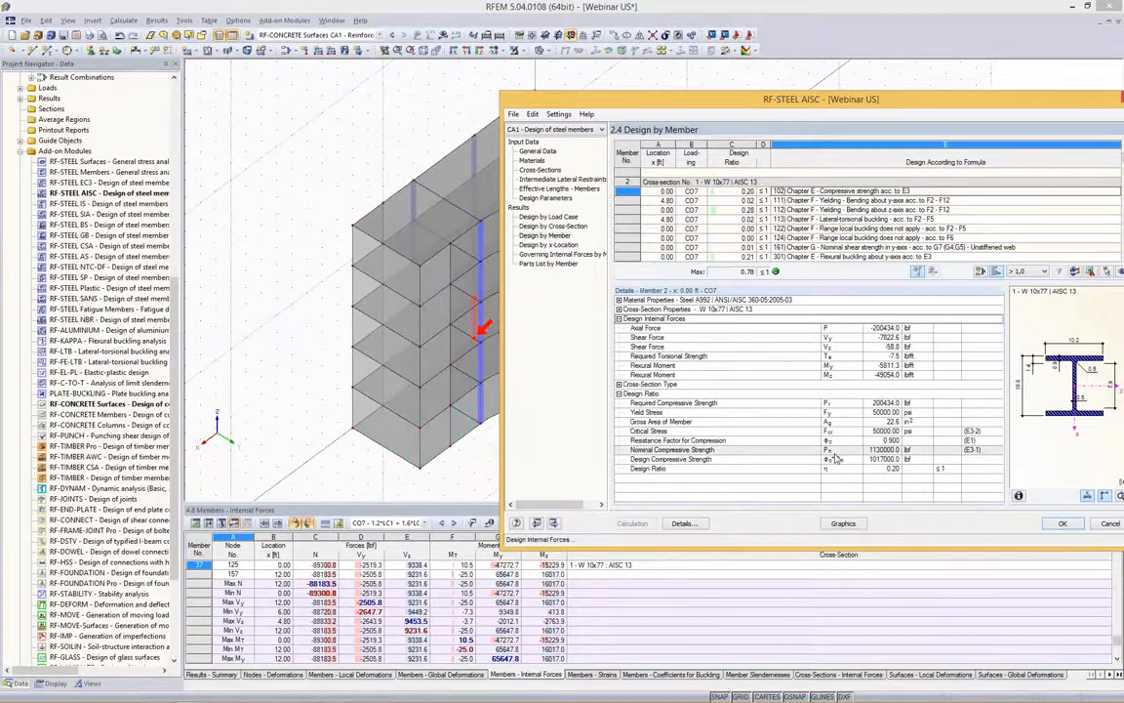
pyautogui.click(1063, 525)
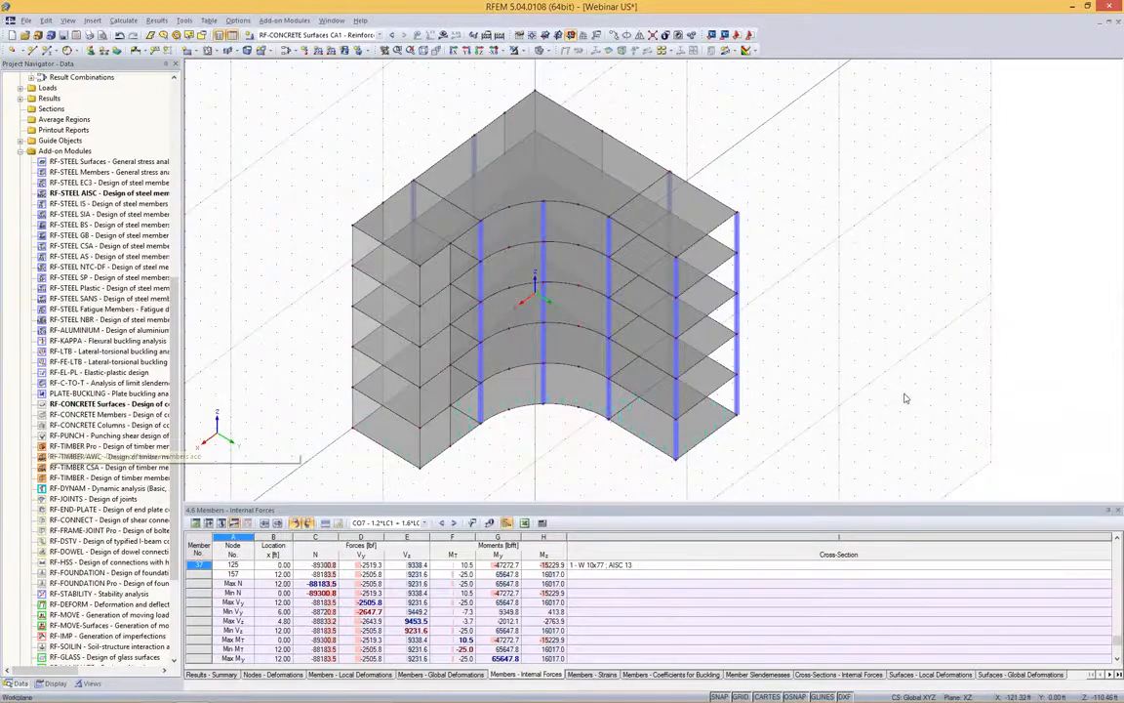
# Look through the available add-on modules and stand-alone programs in the project tree and collapse the add-on module list.
pyautogui.keyDown('ctrl'); pyautogui.moveTo(905, 396); pyautogui.dragTo(873, 246, button='middle'); pyautogui.keyUp('ctrl')
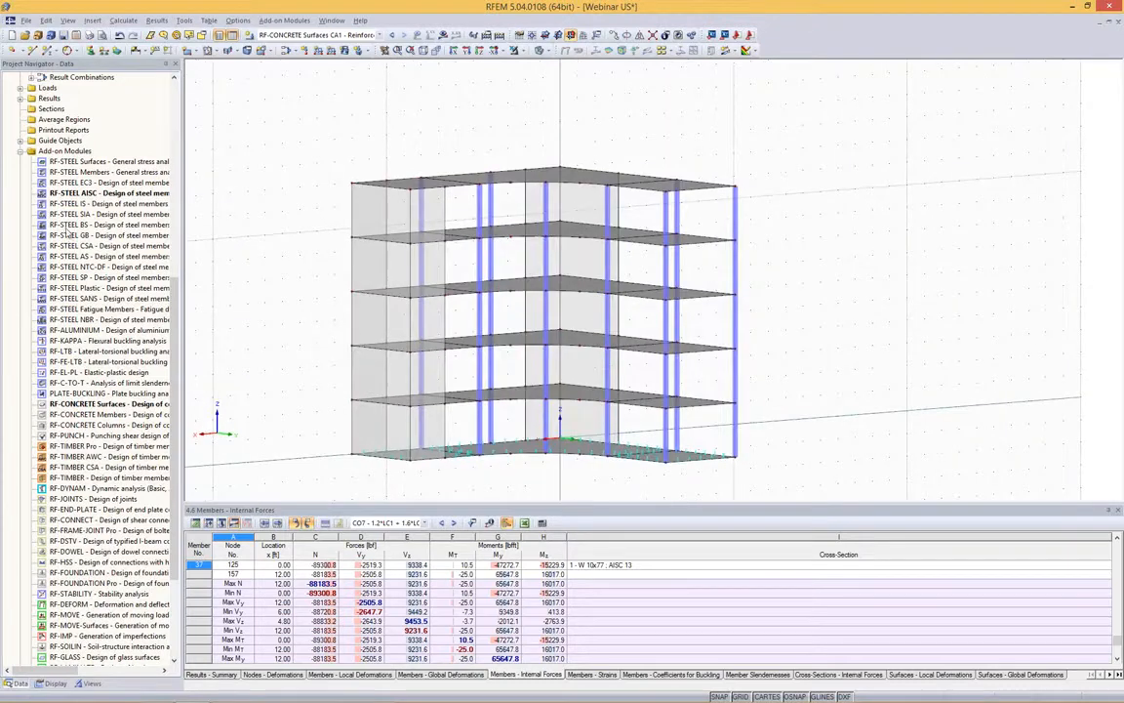
pyautogui.moveTo(175, 379); pyautogui.dragTo(177, 451)
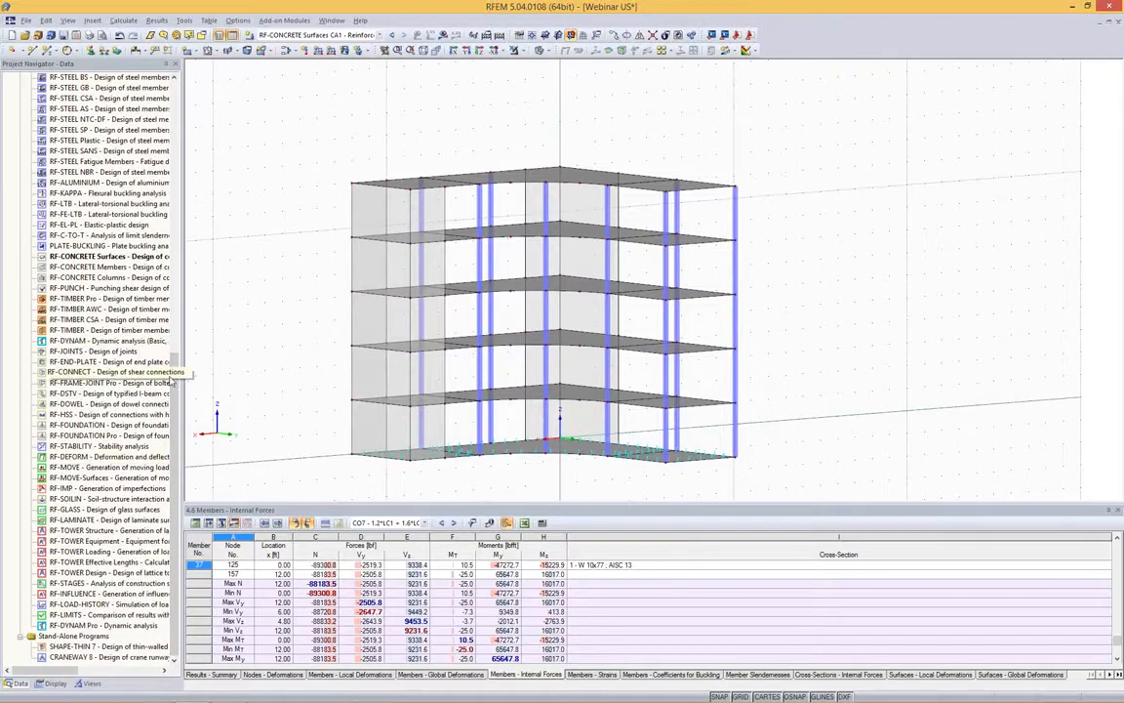
pyautogui.scroll(11, 98, 371)
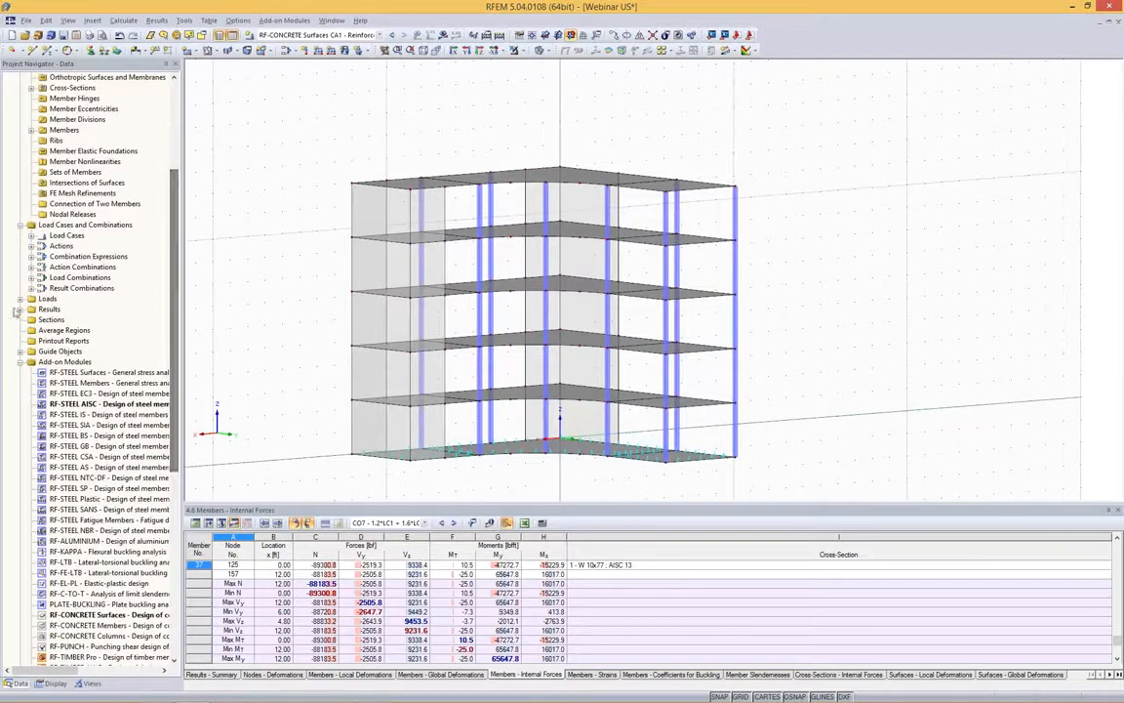
pyautogui.click(21, 363)
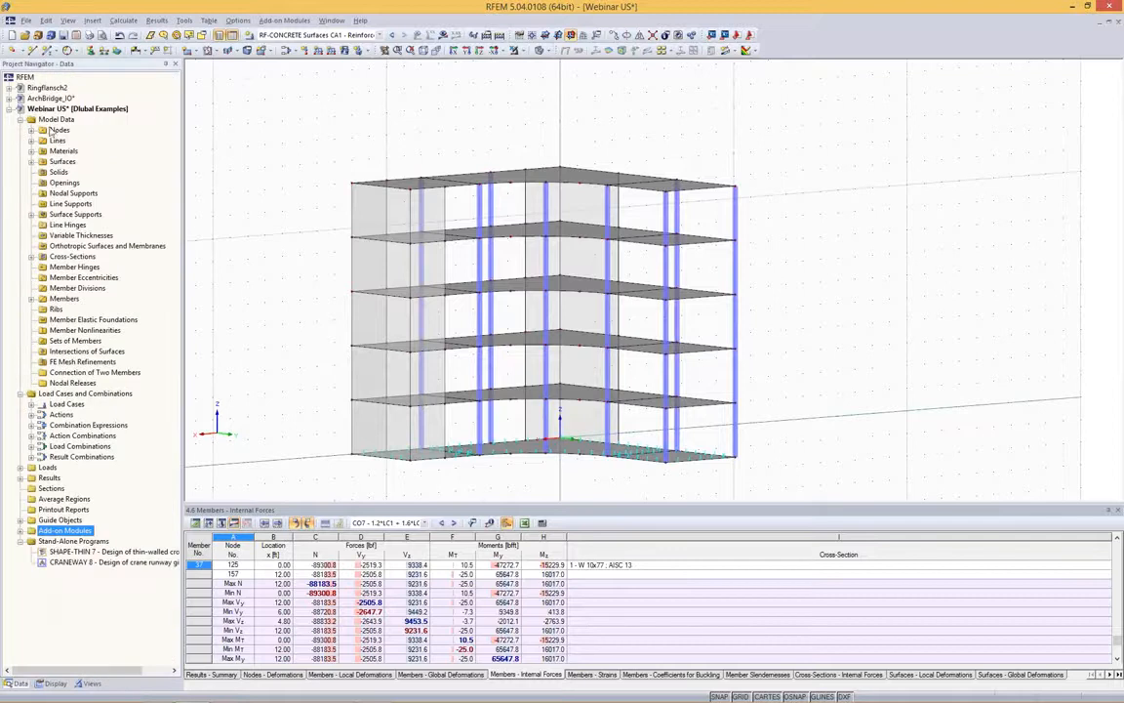
pyautogui.click(304, 100)
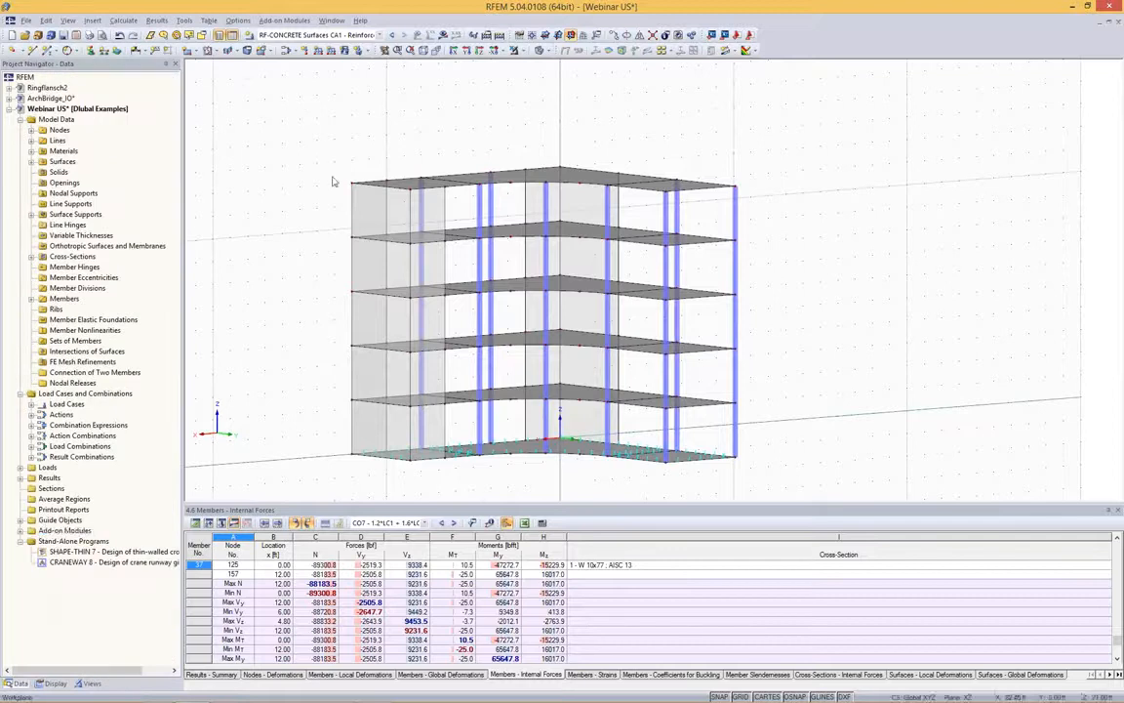
# Switch to the Ringflansch2 model and inspect its equivalent Mises stresses for LC1 from above and from several sides.
pyautogui.doubleClick(51, 87)
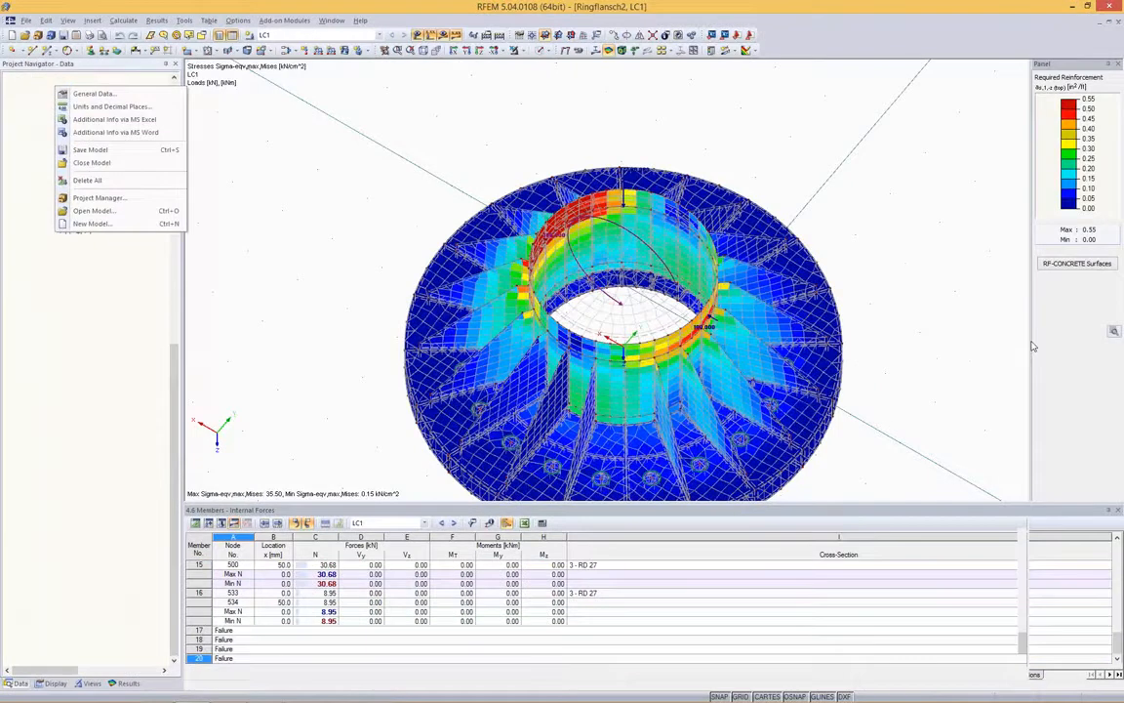
pyautogui.keyDown('ctrl'); pyautogui.moveTo(932, 358); pyautogui.dragTo(602, 336, button='middle'); pyautogui.keyUp('ctrl')
pyautogui.keyDown('ctrl'); pyautogui.moveTo(563, 405); pyautogui.dragTo(541, 499, button='middle'); pyautogui.keyUp('ctrl')
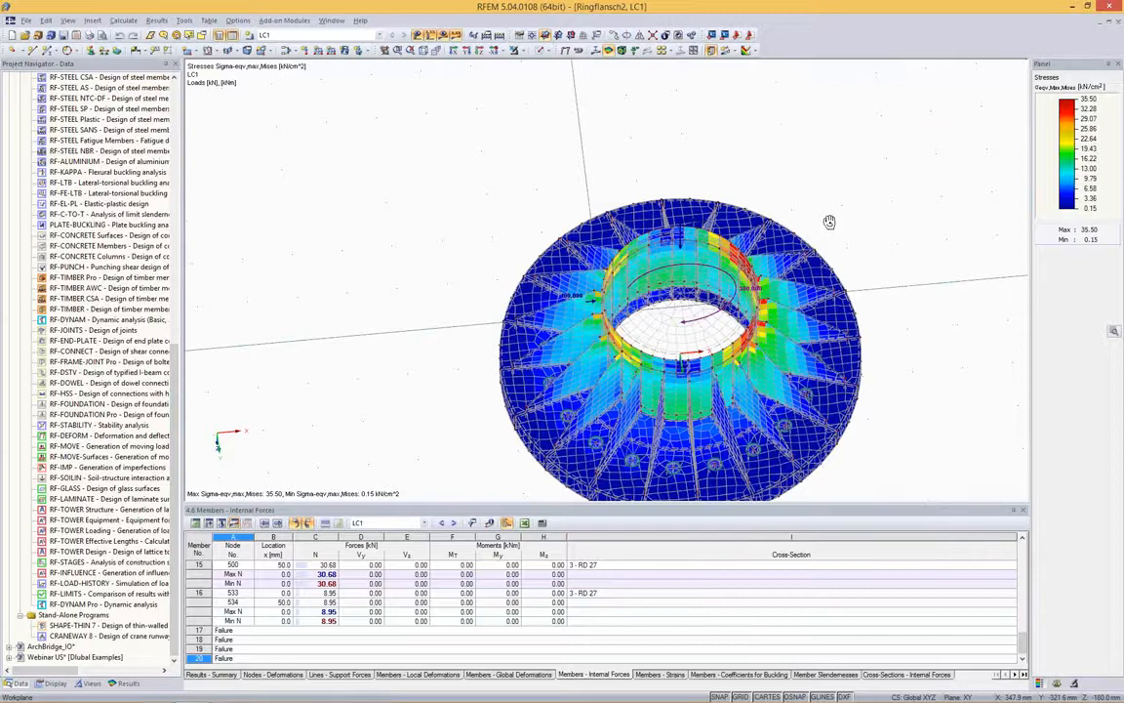
pyautogui.keyDown('ctrl'); pyautogui.moveTo(830, 221); pyautogui.dragTo(821, 320, button='middle'); pyautogui.keyUp('ctrl')
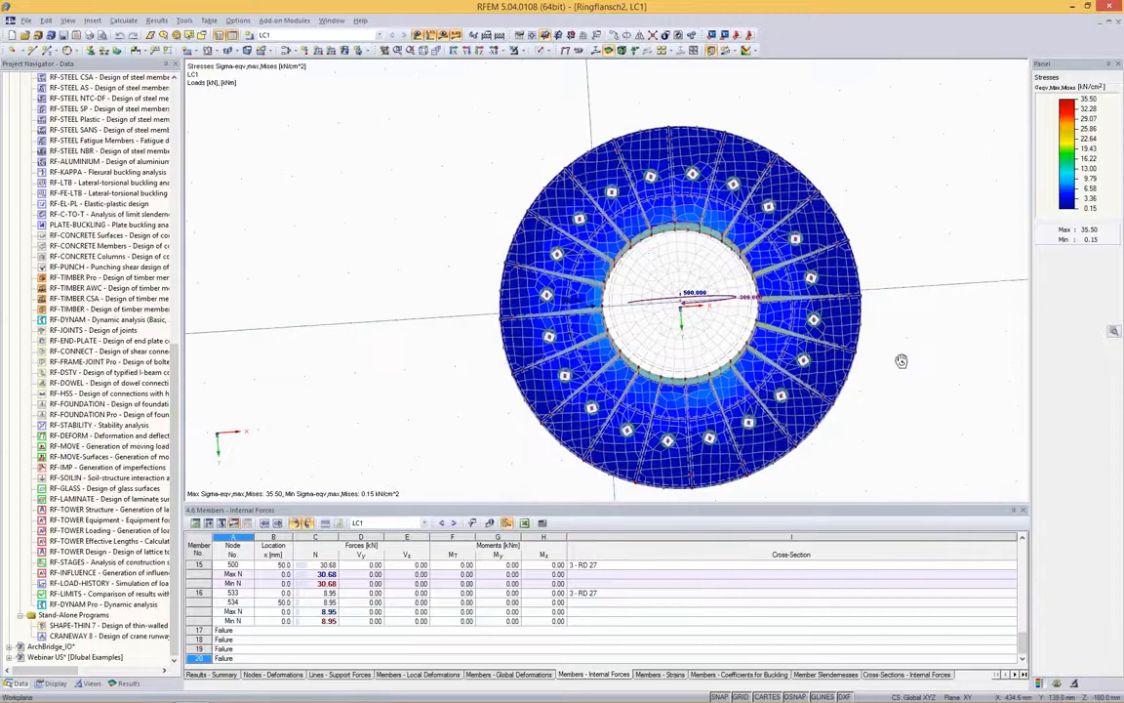
pyautogui.keyDown('ctrl'); pyautogui.moveTo(898, 359); pyautogui.dragTo(908, 66, button='middle'); pyautogui.keyUp('ctrl')
pyautogui.keyDown('ctrl'); pyautogui.moveTo(893, 391); pyautogui.dragTo(888, 242, button='middle'); pyautogui.keyUp('ctrl')
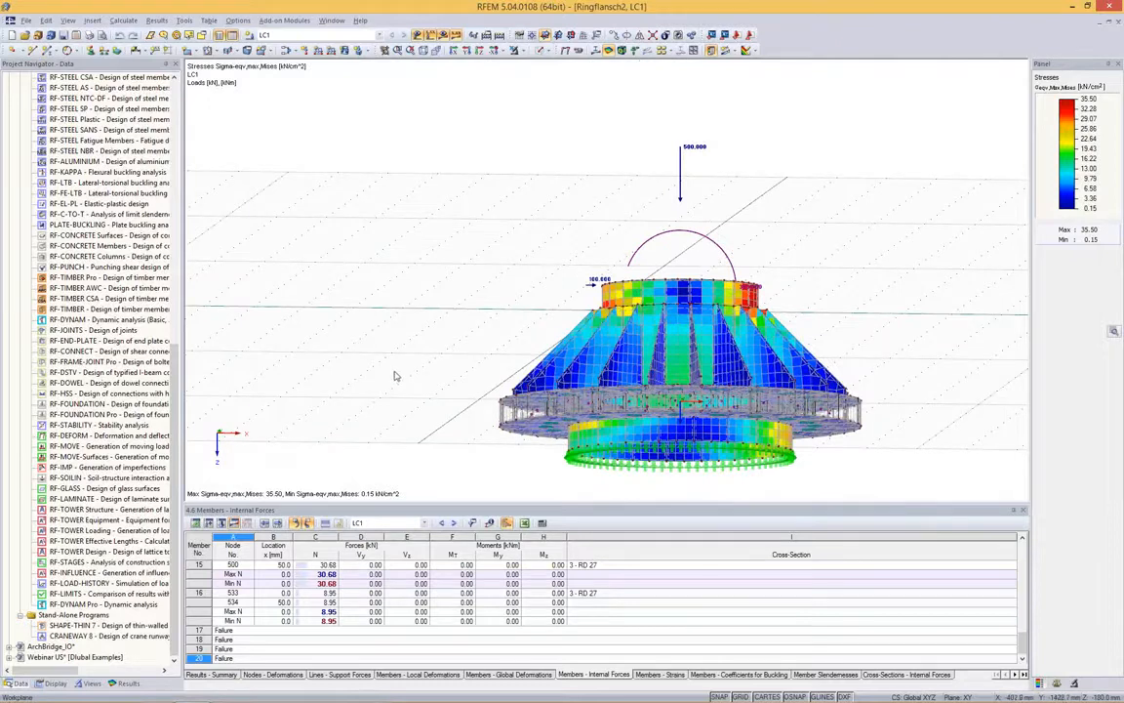
pyautogui.scroll(-1, 396, 375)
pyautogui.scroll(-1, 396, 376)
pyautogui.scroll(2, 488, 368)
pyautogui.keyDown('ctrl'); pyautogui.moveTo(753, 231); pyautogui.dragTo(652, 355, button='middle'); pyautogui.keyUp('ctrl')
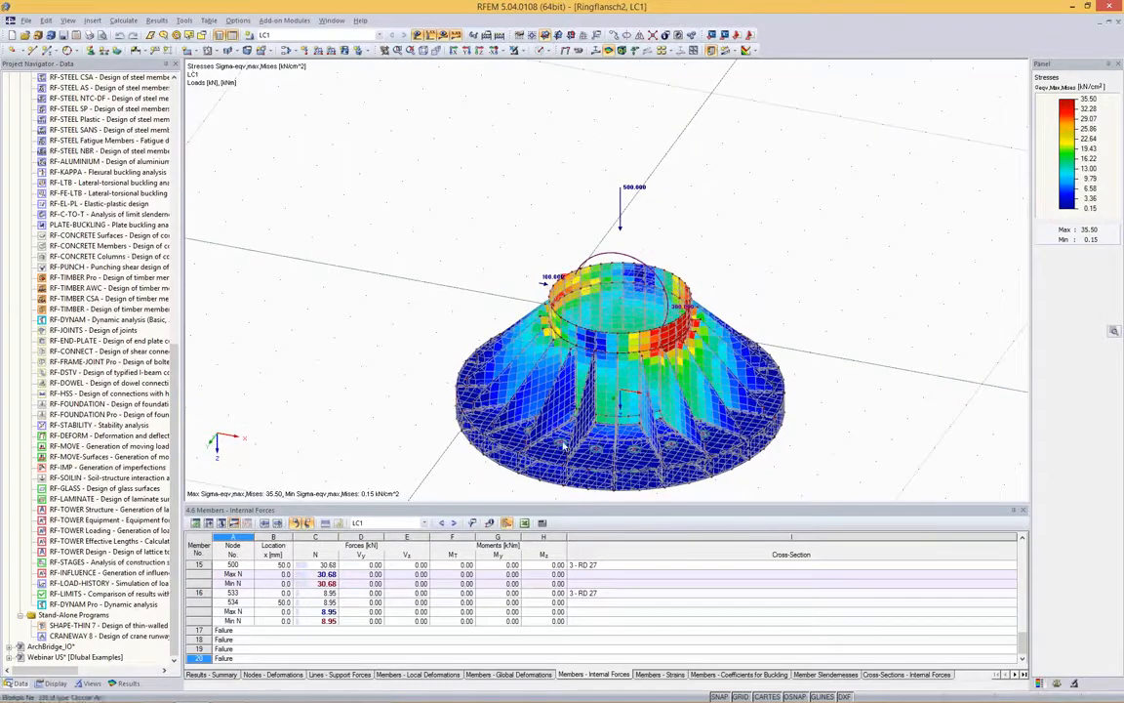
# Switch to the ArchBridge_IO model and view the bridge's global deformations for load combination CO32 up close at an angle.
pyautogui.doubleClick(59, 648)
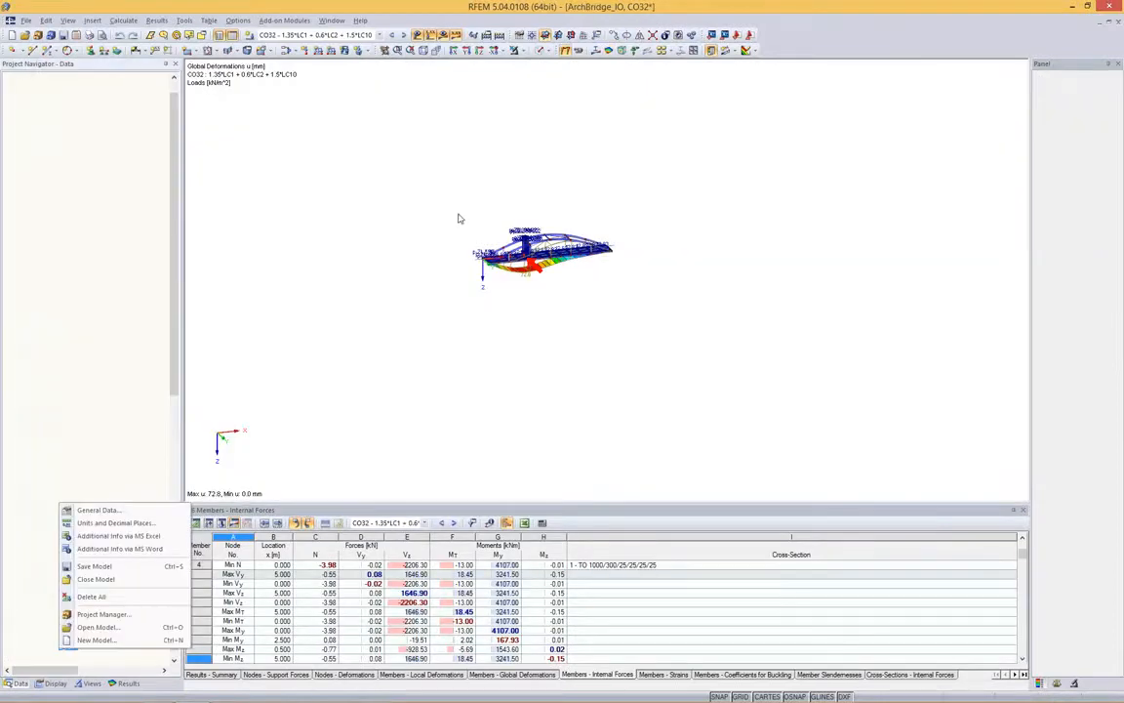
pyautogui.scroll(9, 459, 218)
pyautogui.scroll(-1, 578, 245)
pyautogui.keyDown('ctrl'); pyautogui.moveTo(576, 245); pyautogui.dragTo(532, 464, button='middle'); pyautogui.keyUp('ctrl')
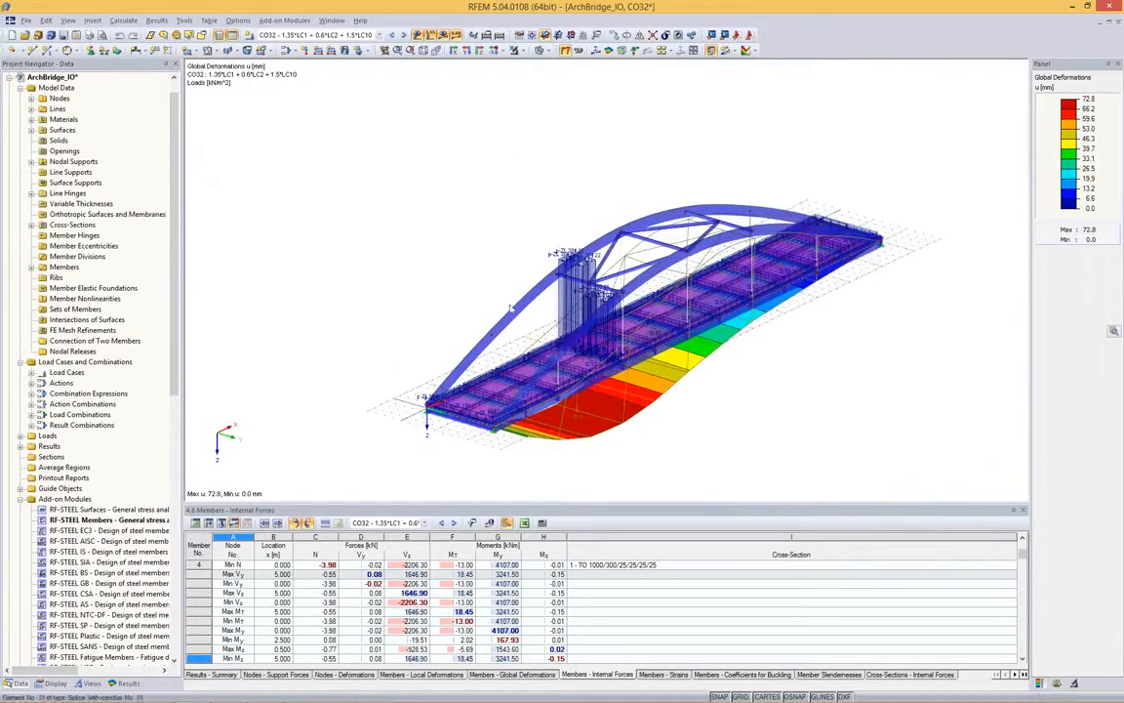